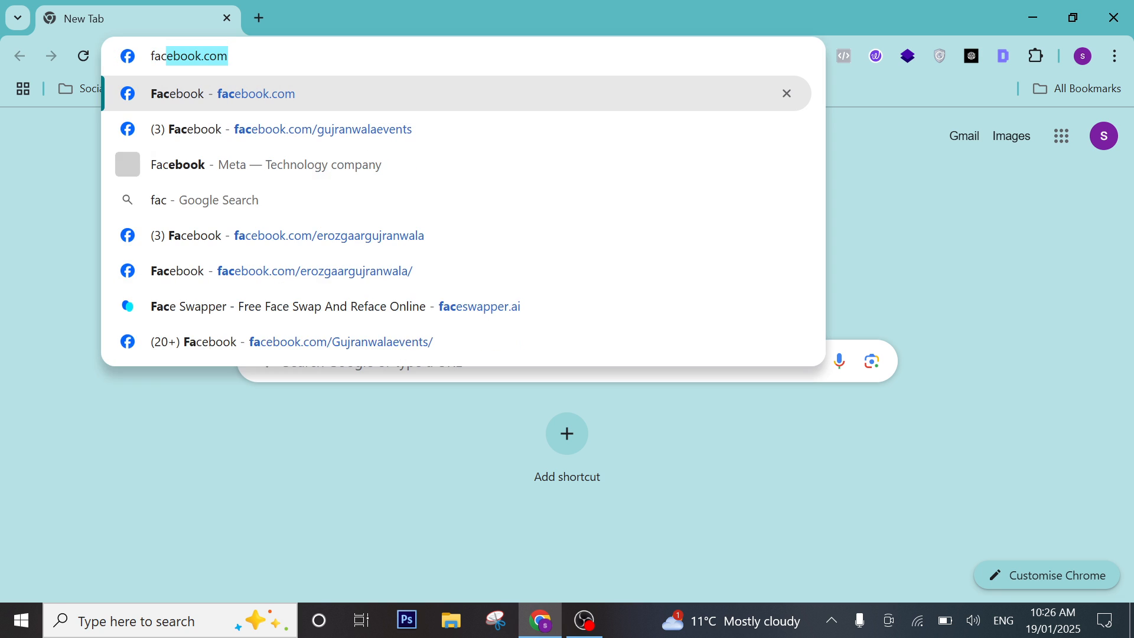
Accept the facebook.com autocomplete in Chrome's address bar and load the site.
key("Escape")
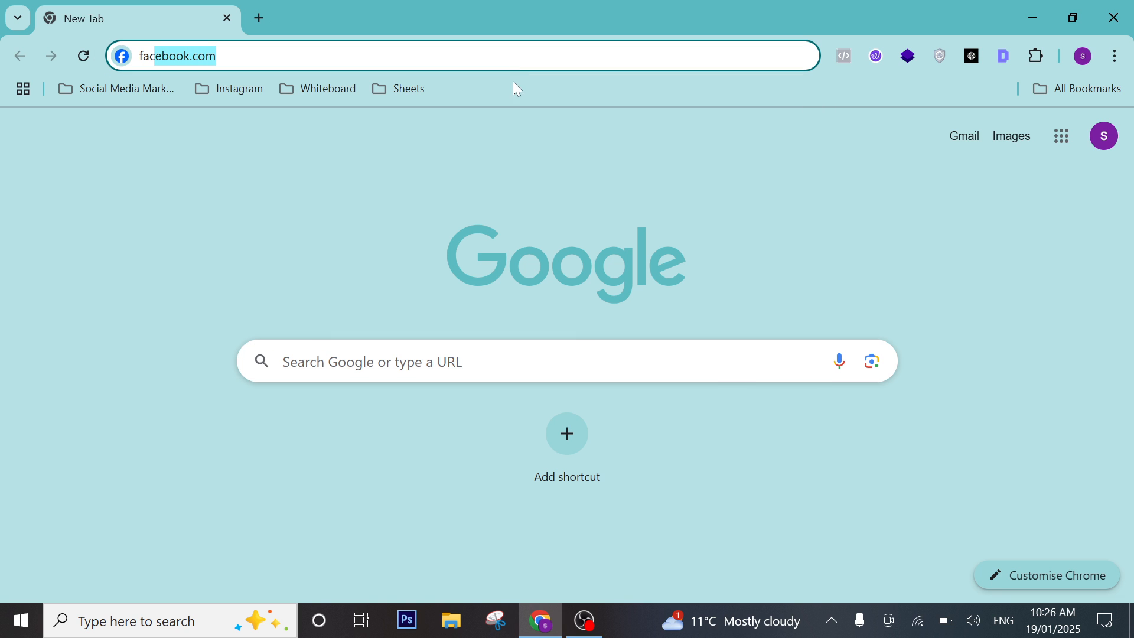
key("Right")
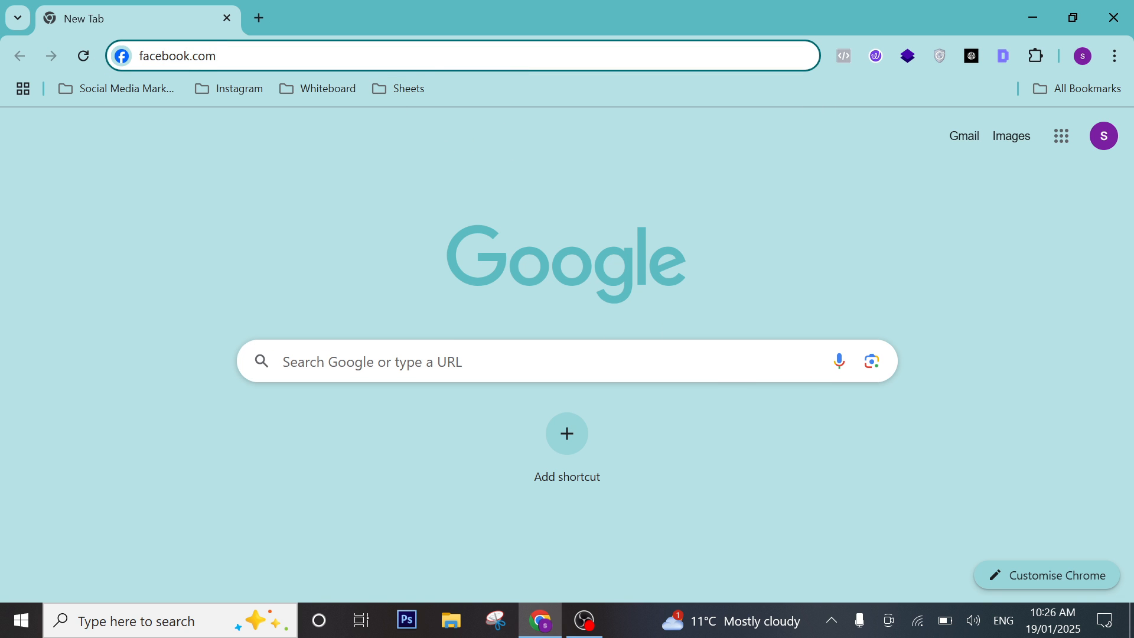
key("Return")
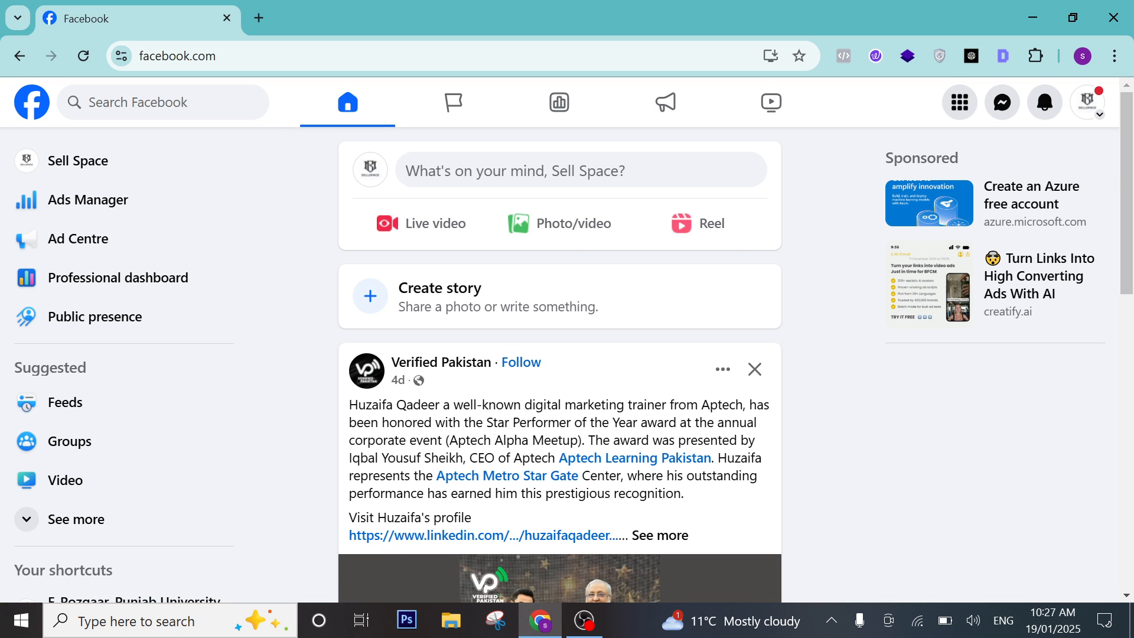
Expand the sidebar shortcuts with See more to reveal Birthdays, Events, Fundraisers, Pages and Reels.
scroll(275, 248, "down", 6)
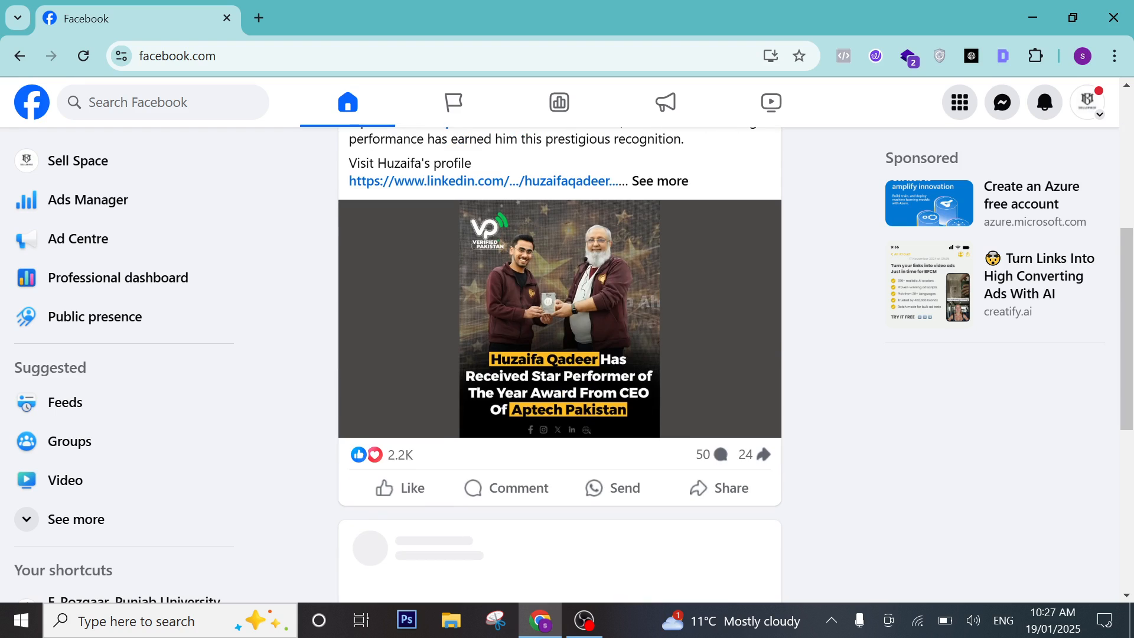
scroll(274, 248, "up", 5)
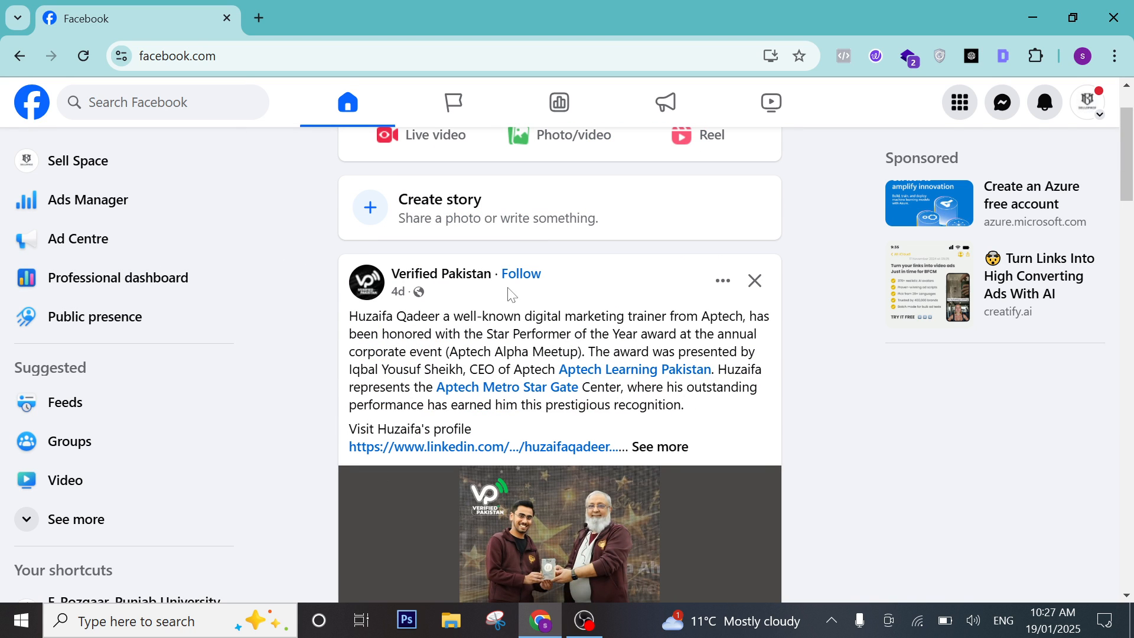
scroll(512, 277, "down", 2)
scroll(525, 271, "up", 4)
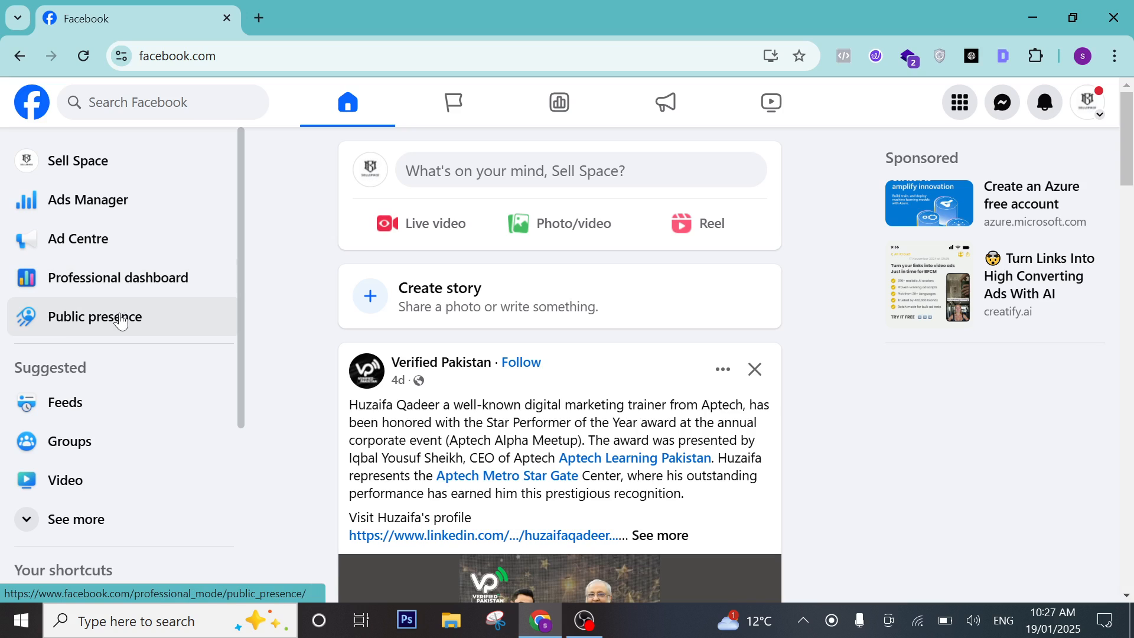
scroll(105, 258, "down", 3)
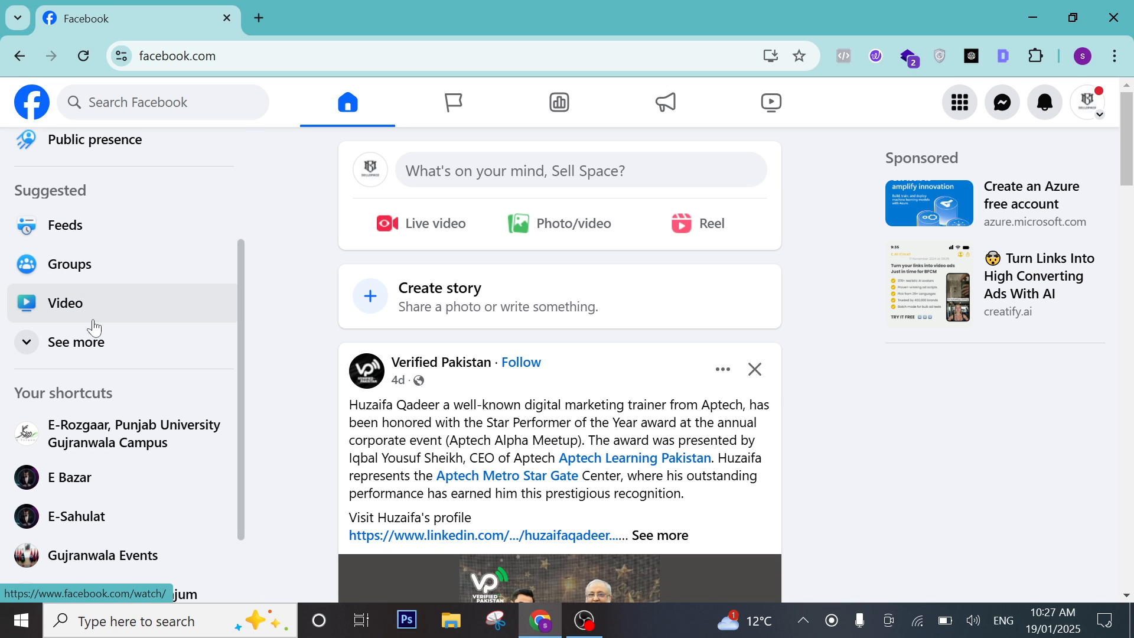
left_click(136, 341)
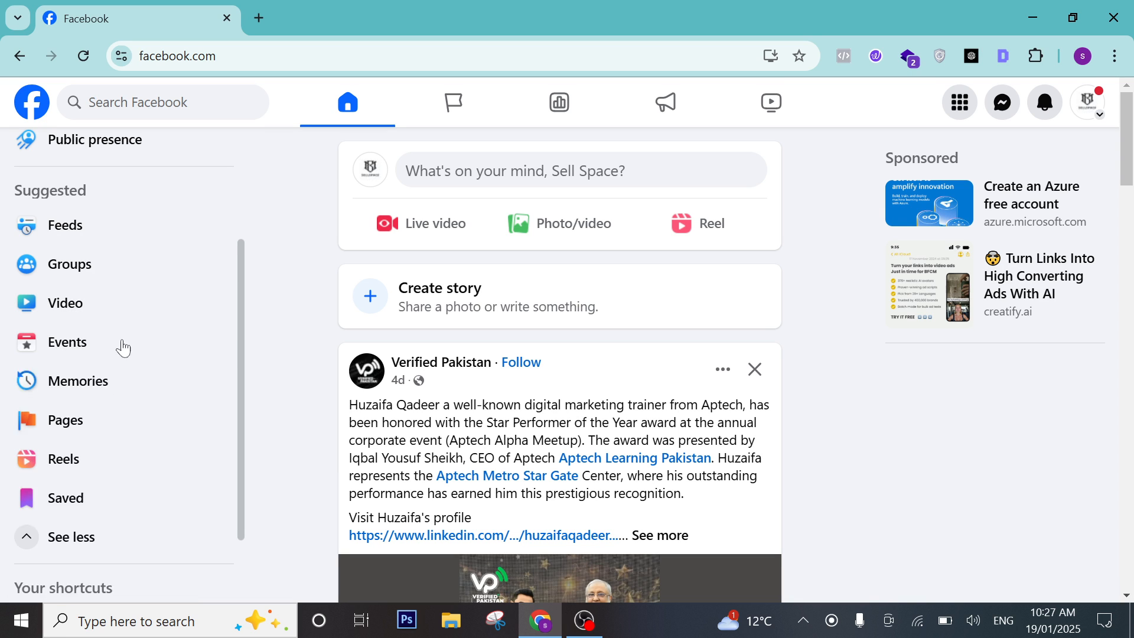
scroll(86, 345, "down", 2)
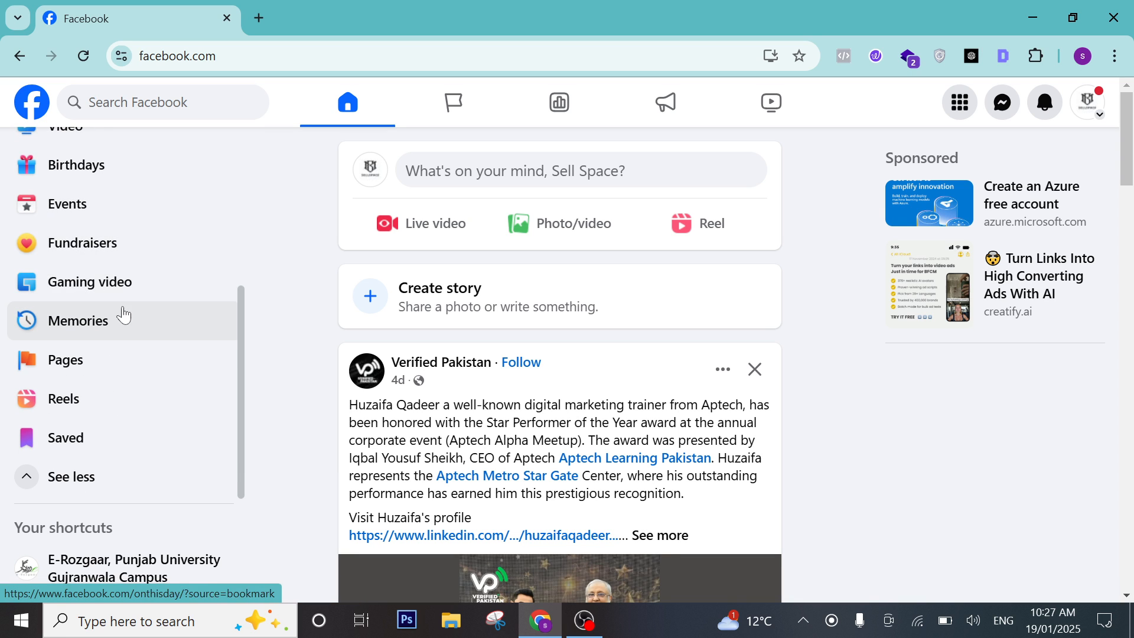
scroll(115, 304, "down", 1)
scroll(109, 294, "down", 2)
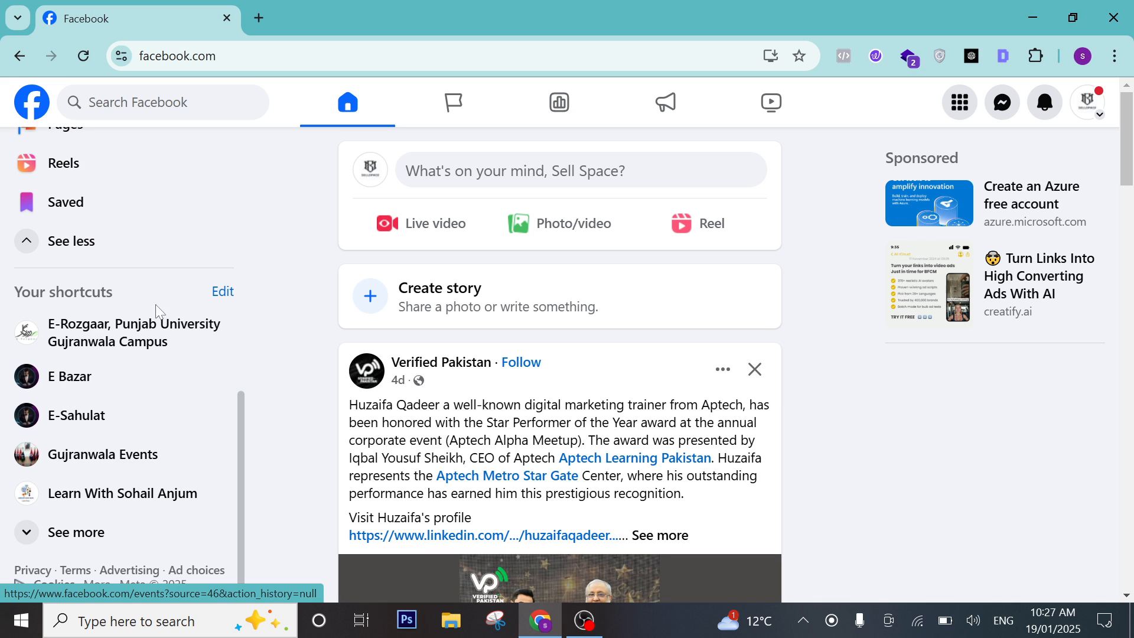
scroll(215, 342, "up", 8)
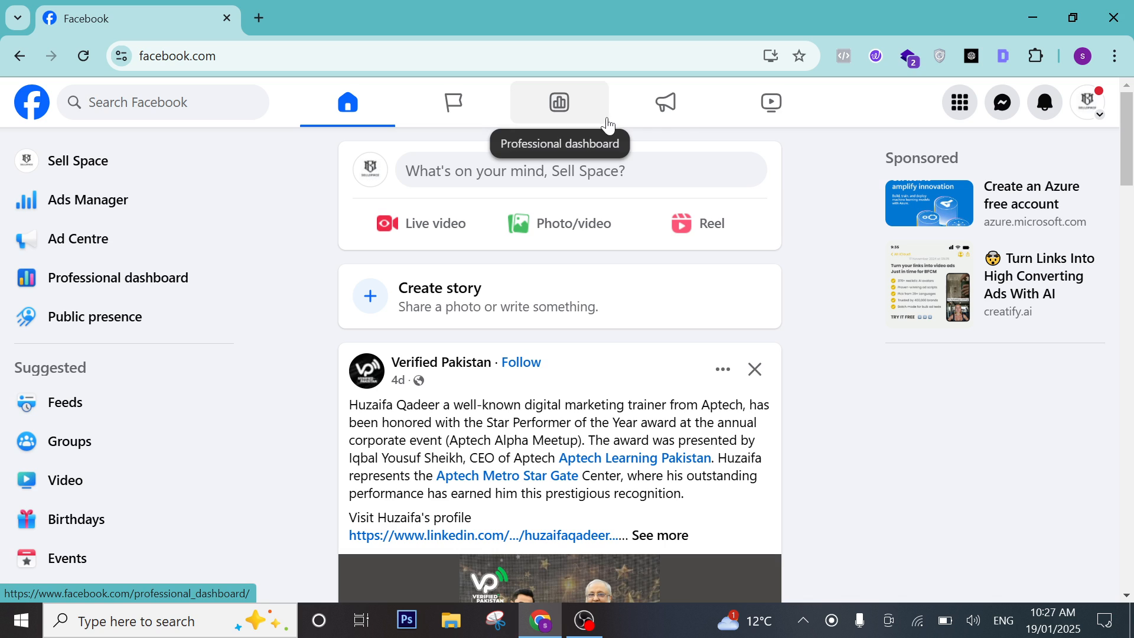
Switch to acting as the Sell Space Page from the account menu.
left_click(1094, 112)
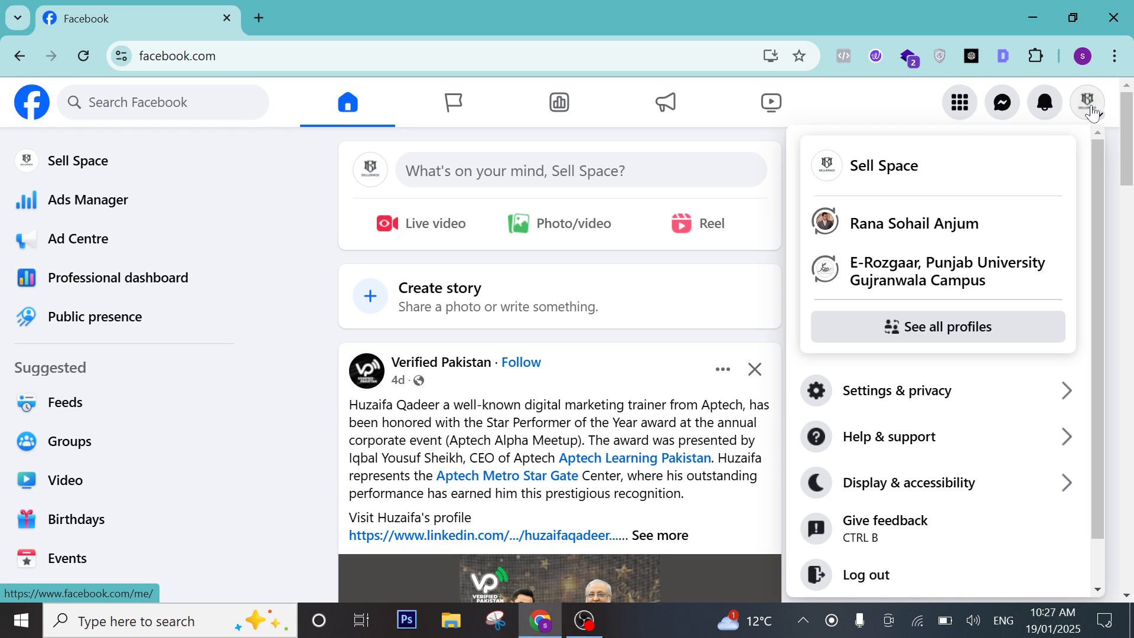
left_click(902, 174)
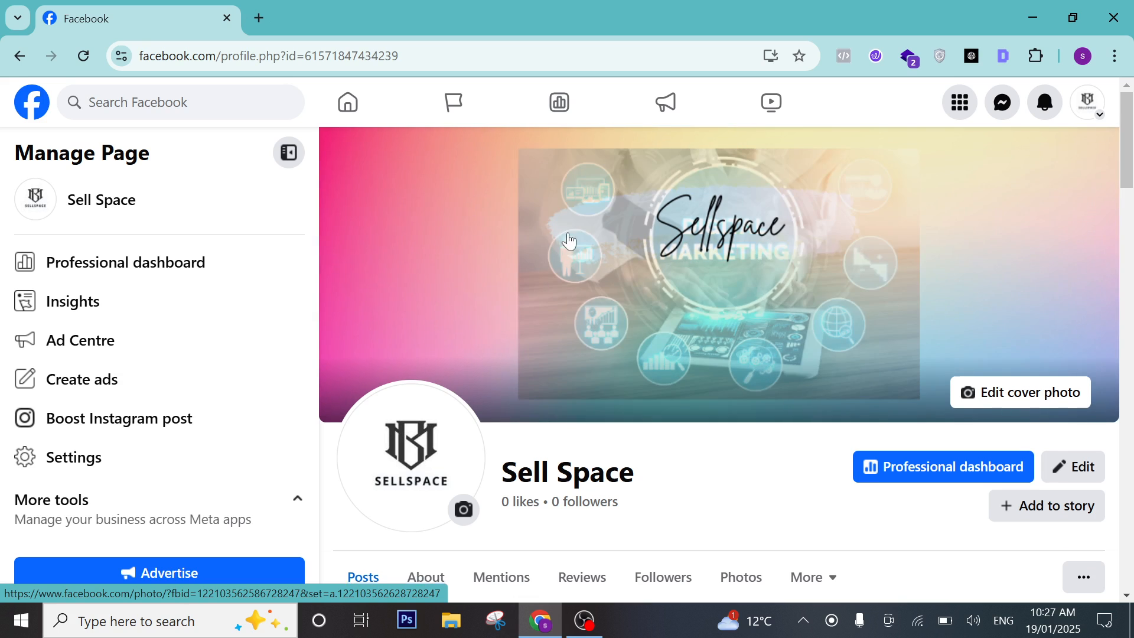
scroll(570, 244, "down", 5)
scroll(572, 260, "up", 5)
scroll(124, 191, "down", 1)
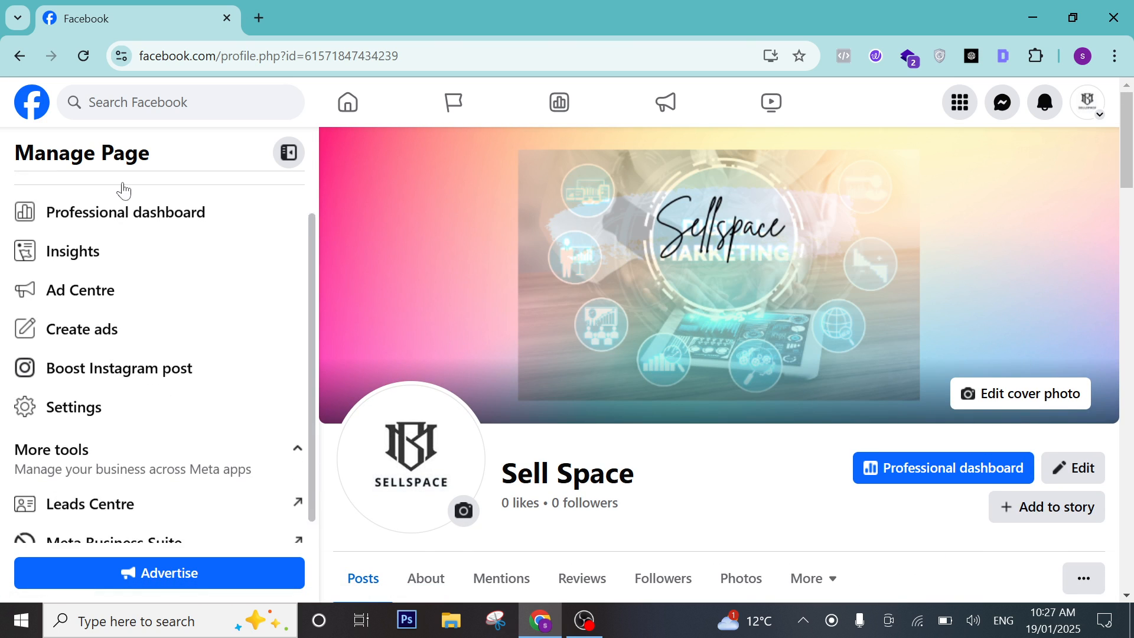
scroll(157, 192, "up", 1)
Scroll through the Sell Space Page's cover photo and posts, then start a Facebook search.
scroll(74, 303, "down", 1)
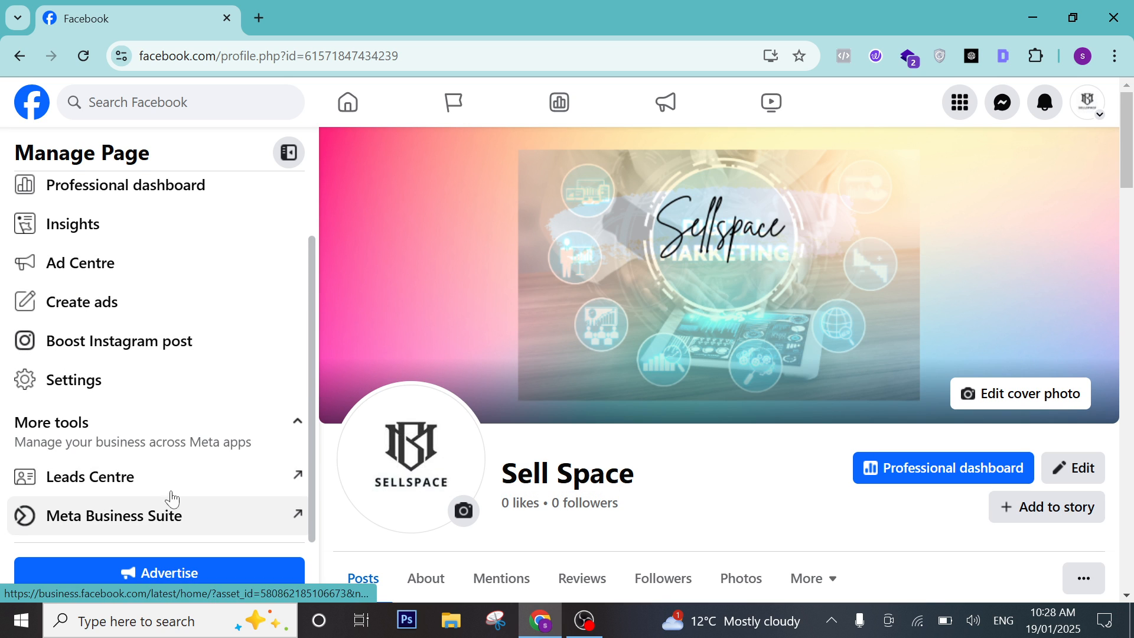
scroll(714, 357, "down", 5)
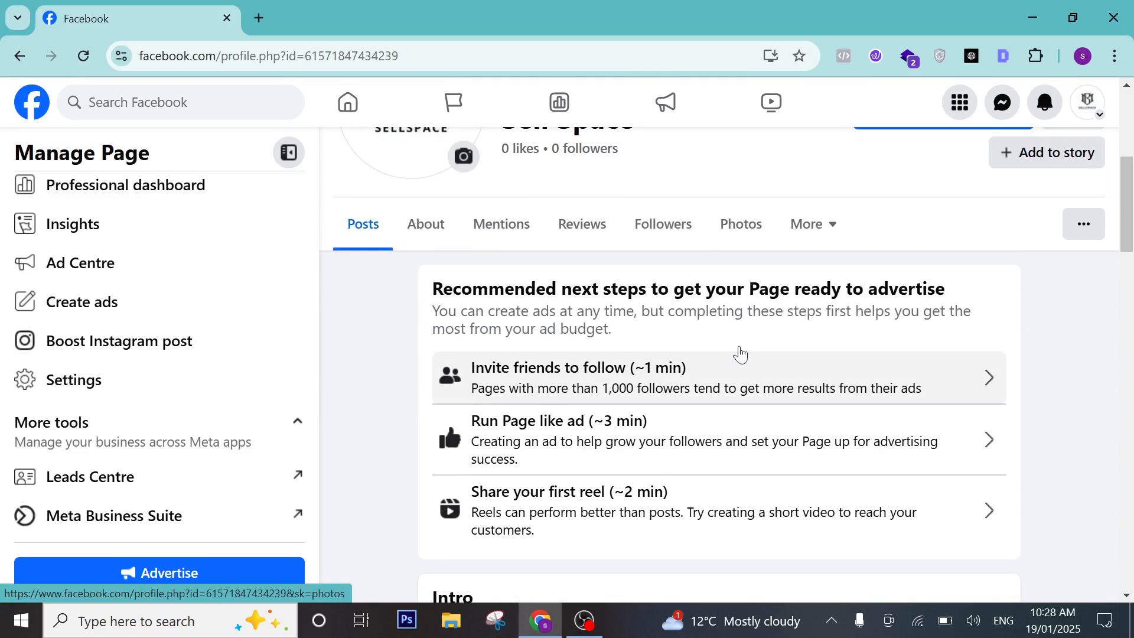
scroll(740, 355, "down", 5)
scroll(744, 352, "down", 5)
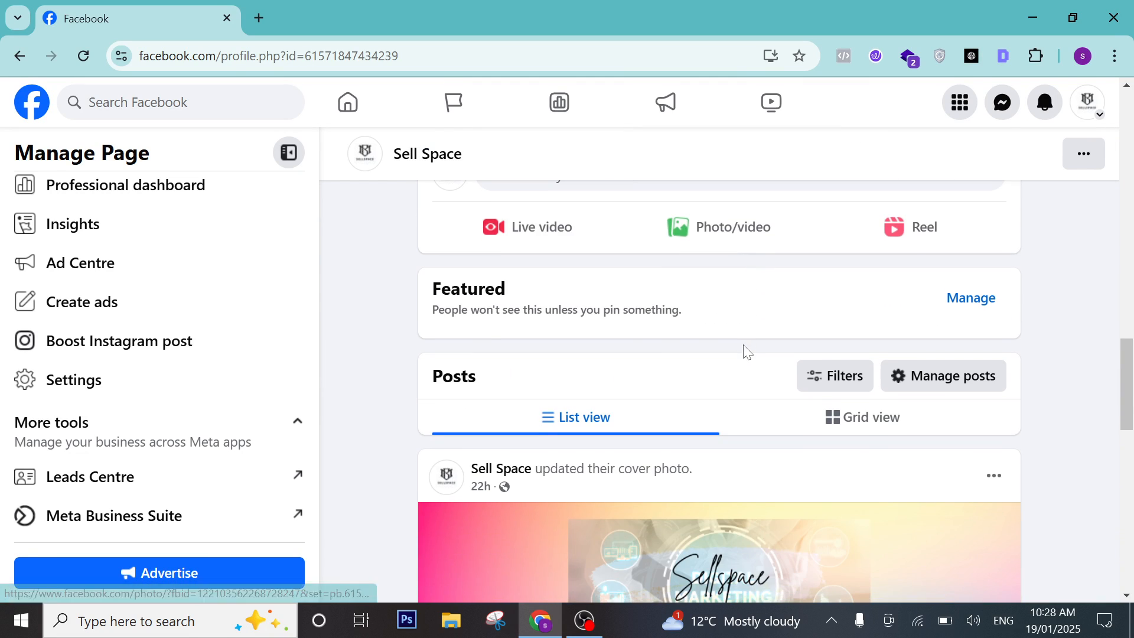
scroll(628, 333, "down", 12)
scroll(630, 335, "up", 8)
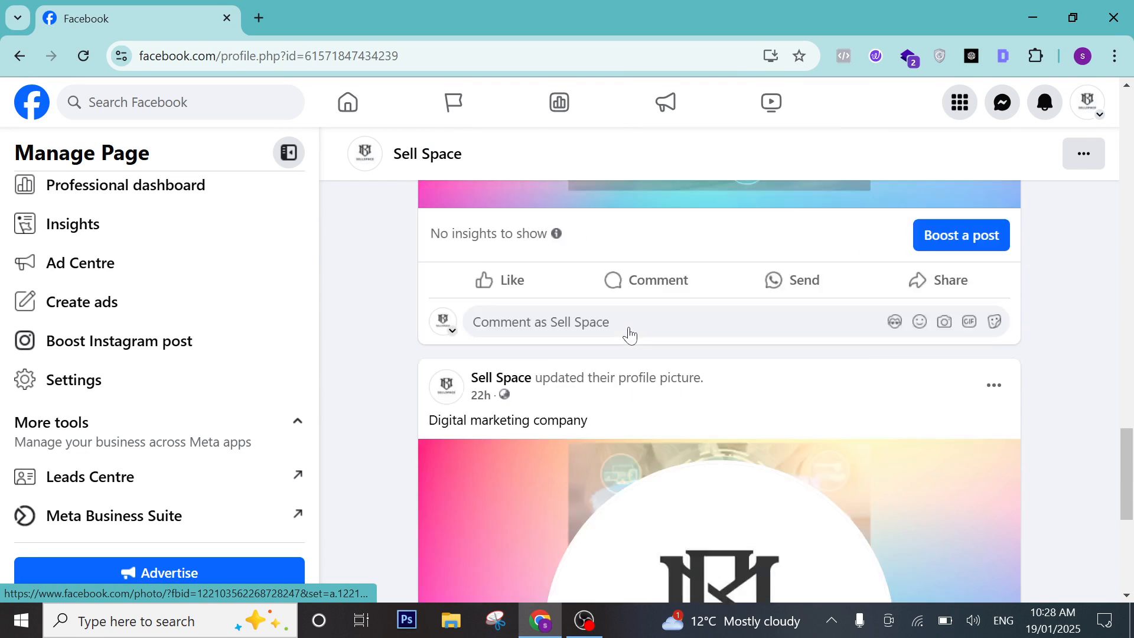
scroll(630, 335, "up", 10)
scroll(632, 316, "up", 4)
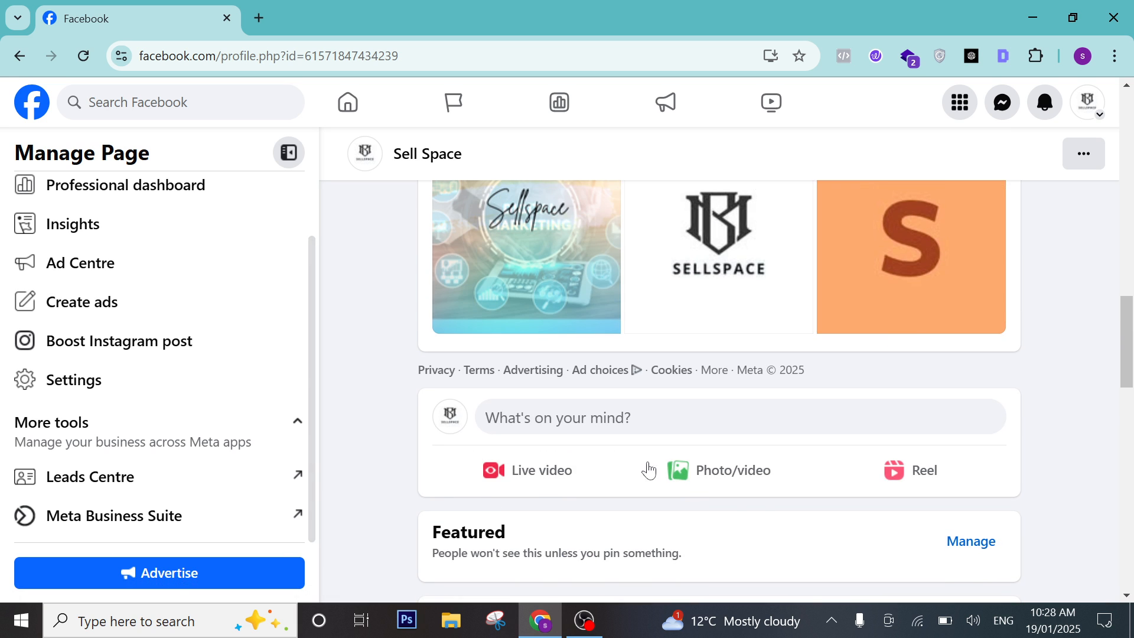
scroll(792, 308, "up", 12)
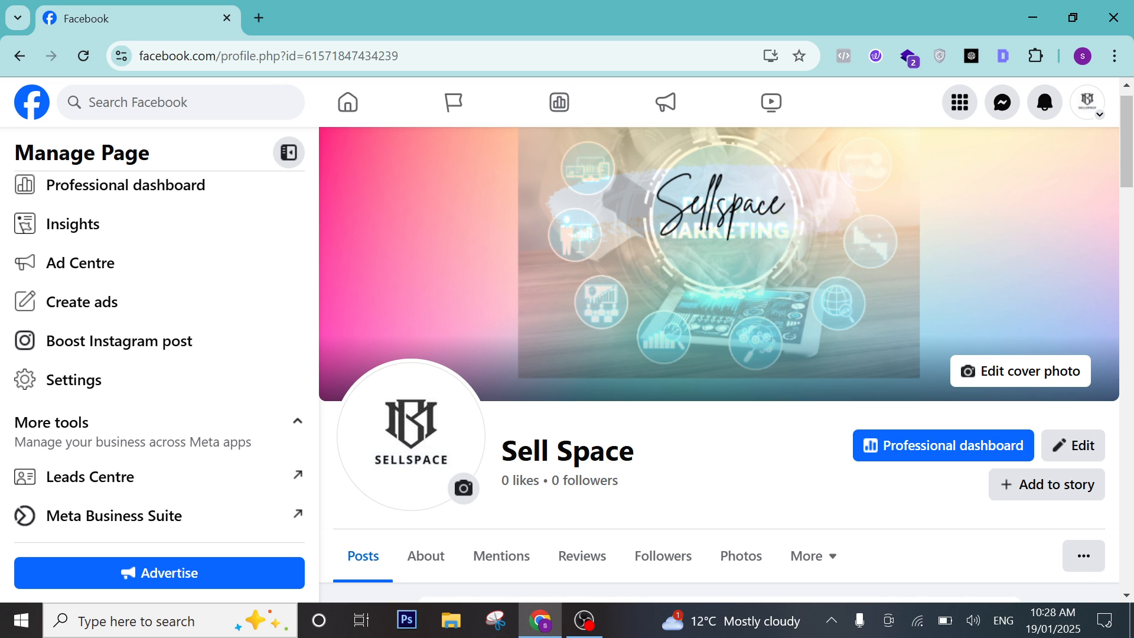
left_click(181, 102)
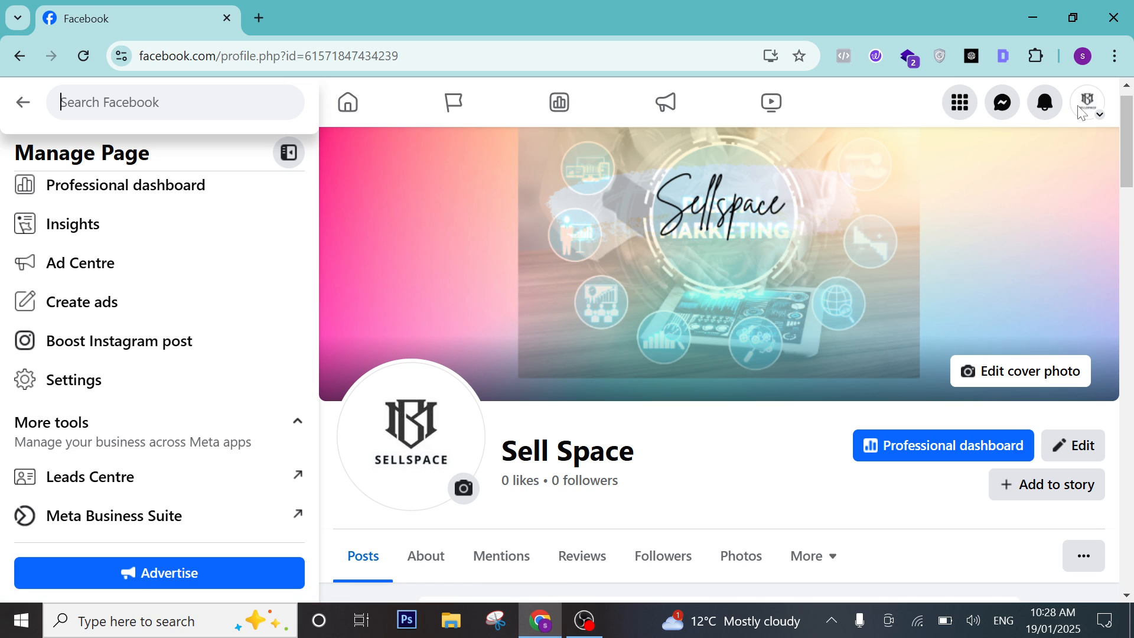
Open the account dropdown from the top-right avatar over the Sell Space Page.
left_click(1094, 113)
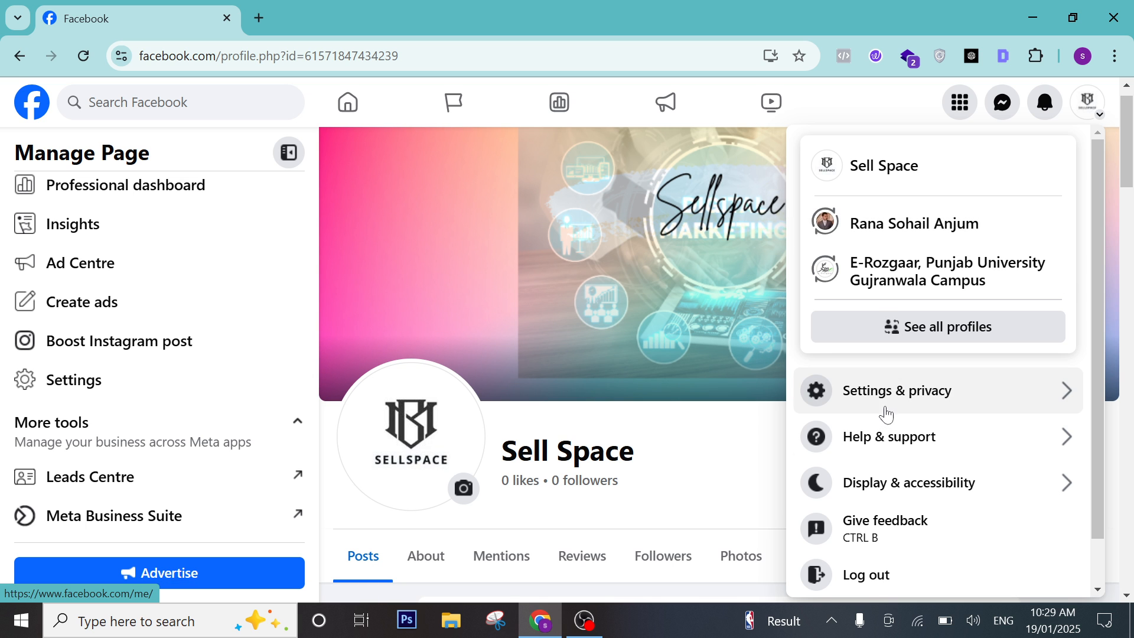
Open Settings & privacy > Settings and scroll the sidebar to the Preferences section.
left_click(891, 408)
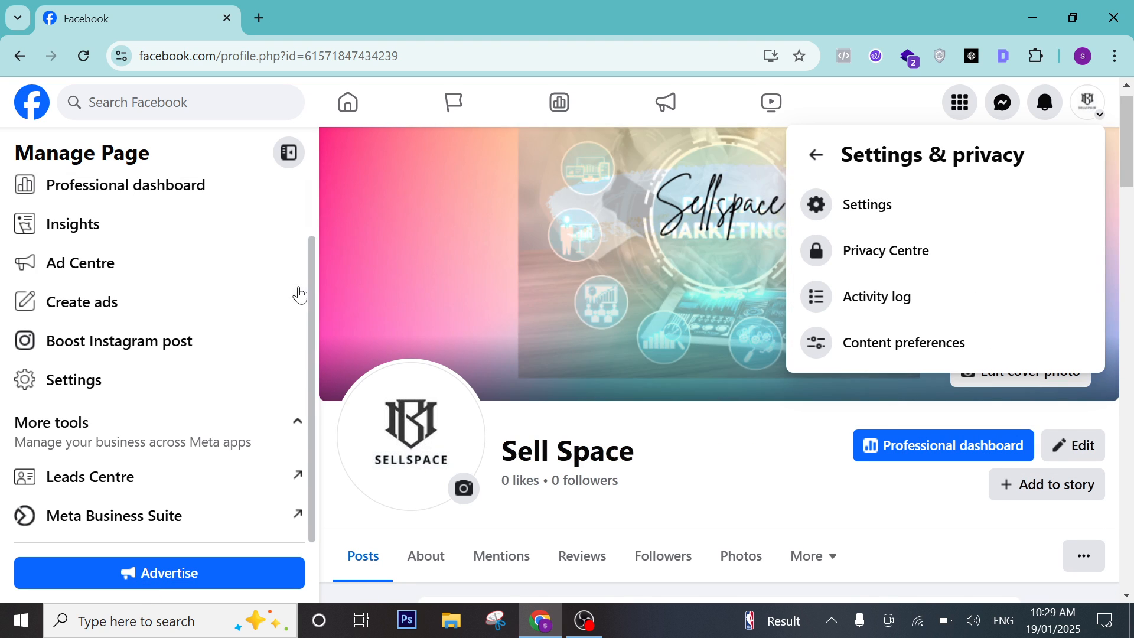
left_click(948, 214)
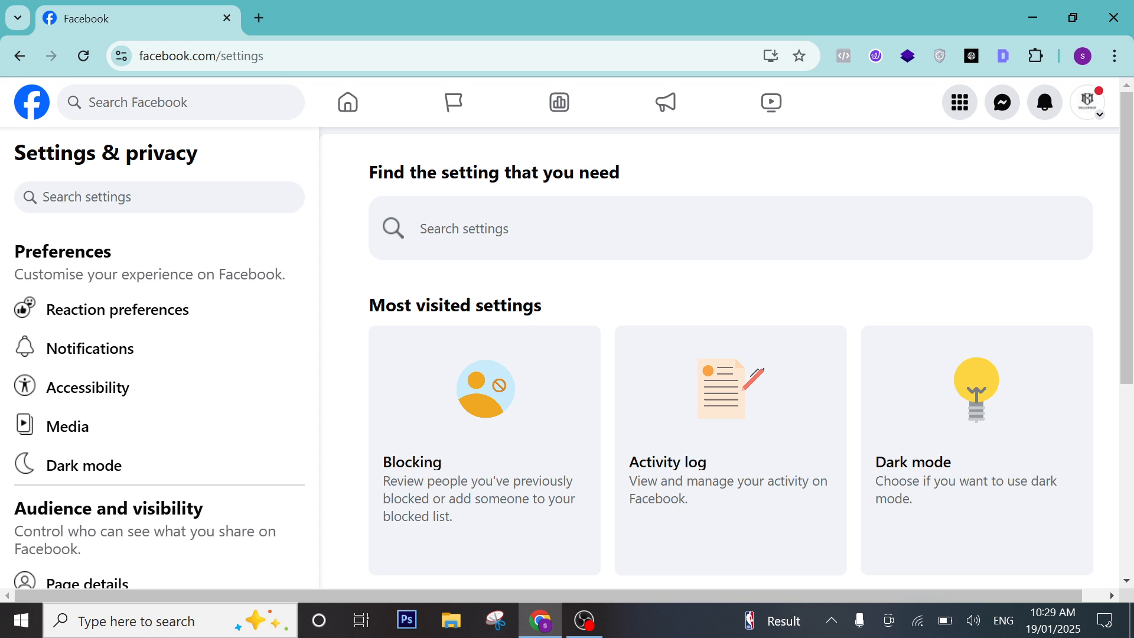
scroll(384, 266, "down", 1)
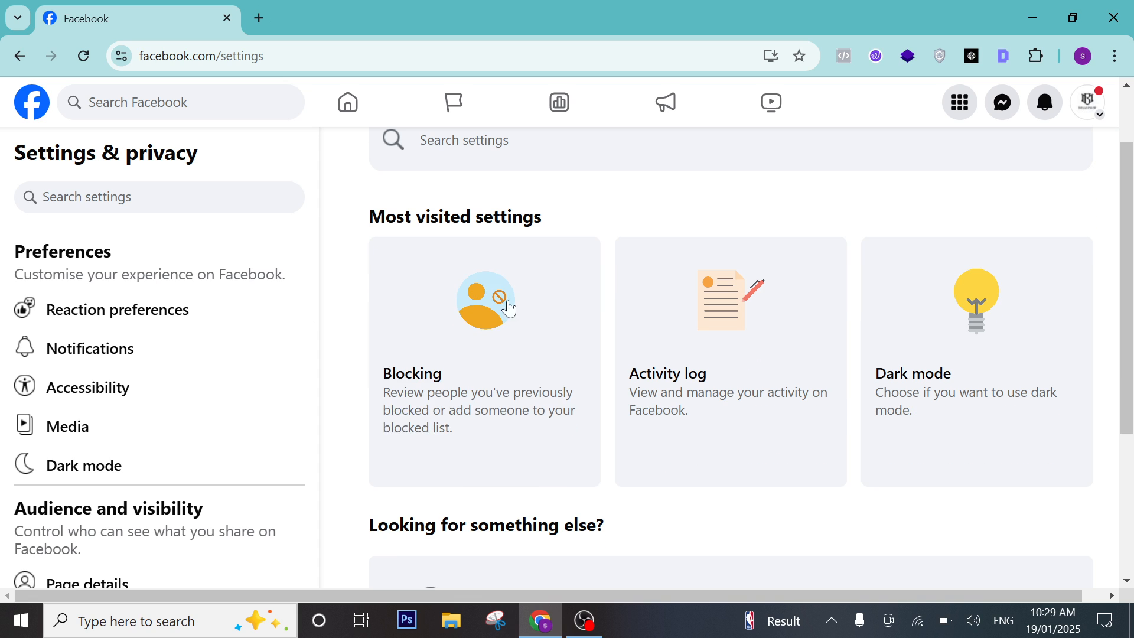
scroll(321, 236, "up", 1)
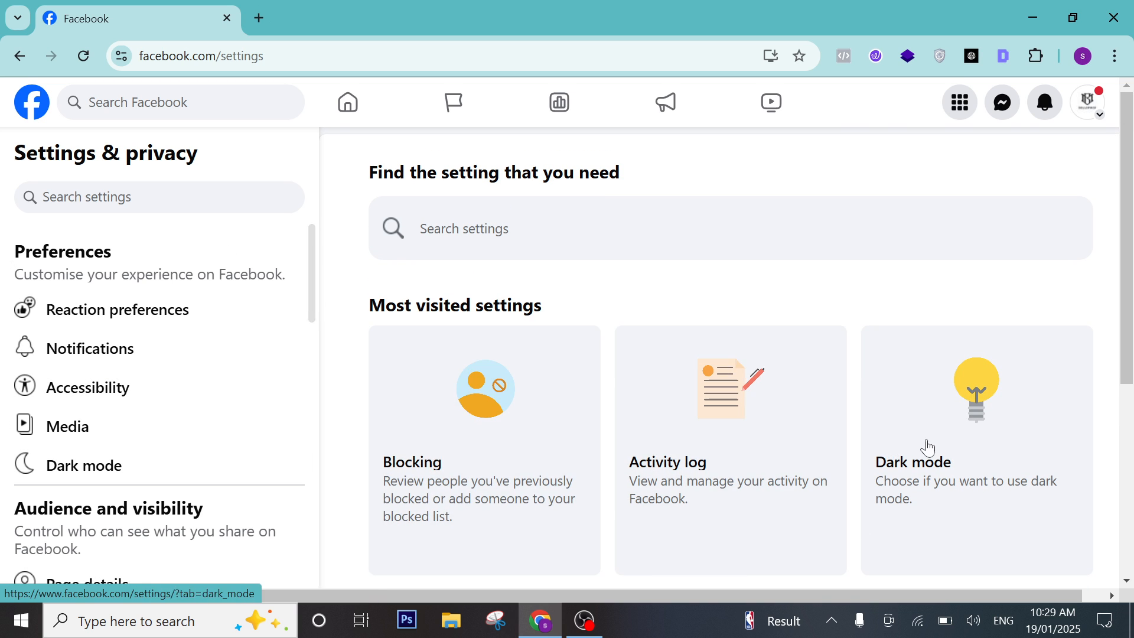
scroll(813, 440, "down", 2)
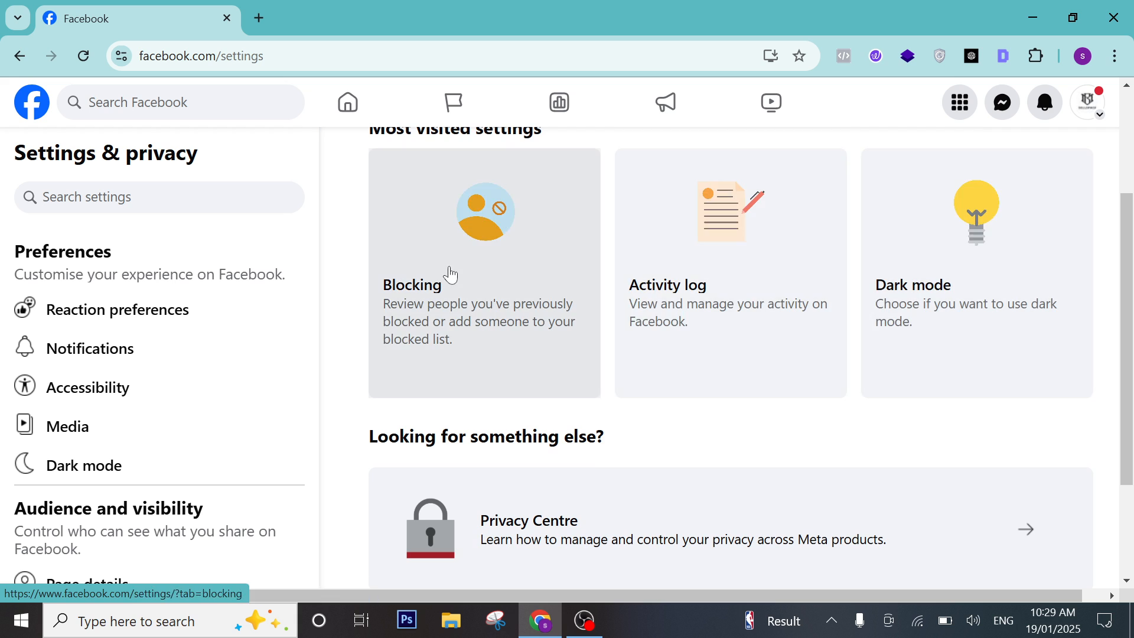
scroll(886, 296, "down", 2)
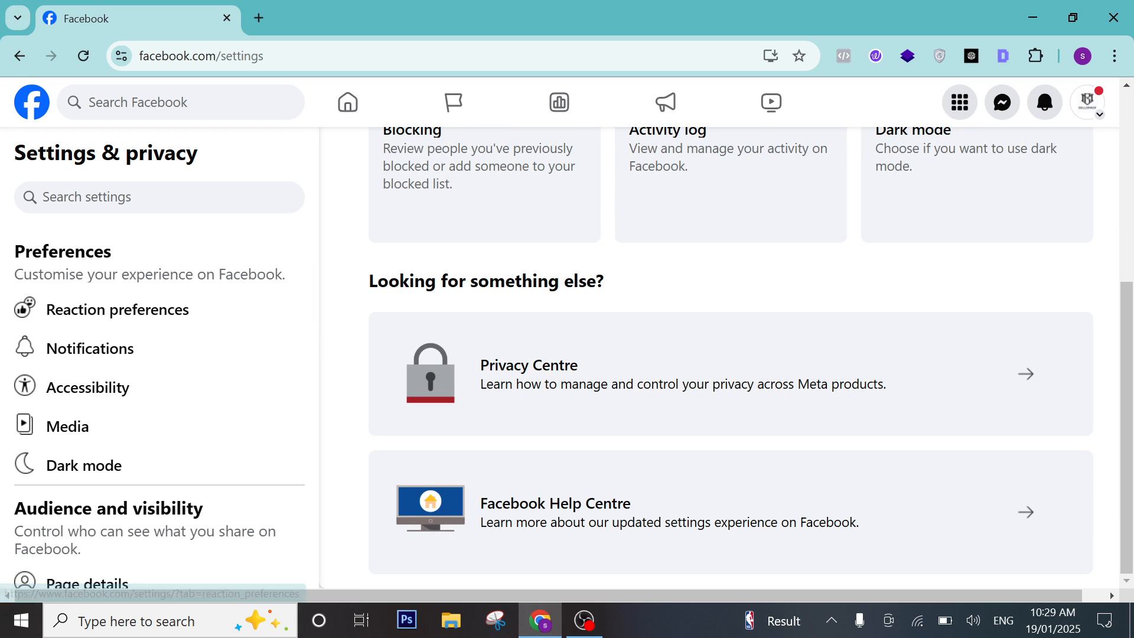
scroll(215, 291, "down", 3)
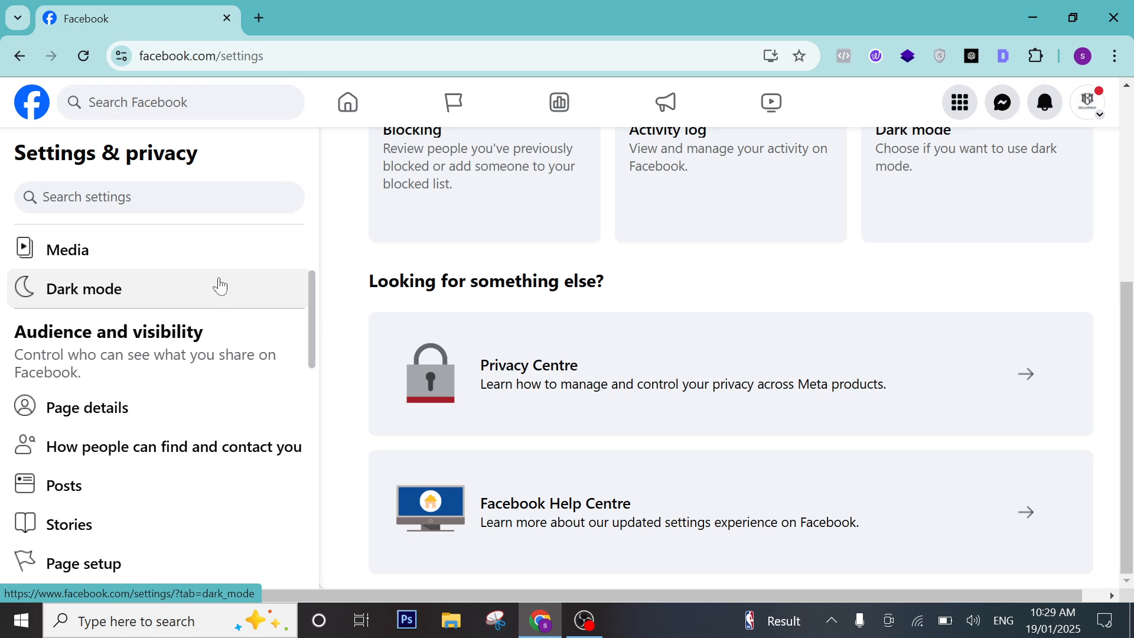
scroll(138, 307, "up", 3)
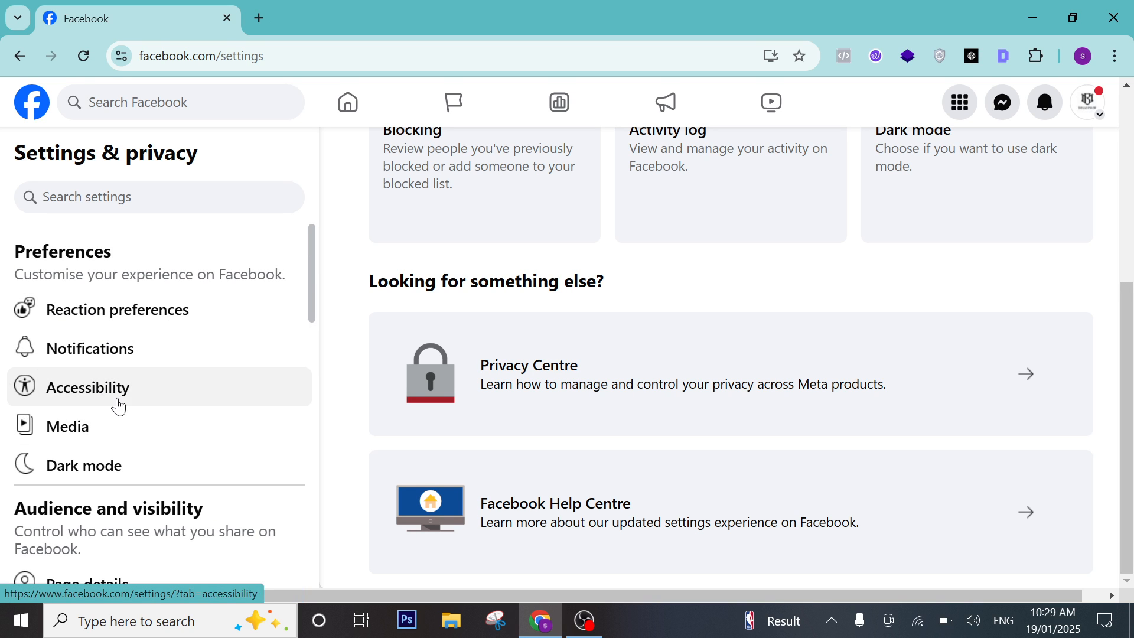
scroll(189, 507, "down", 1)
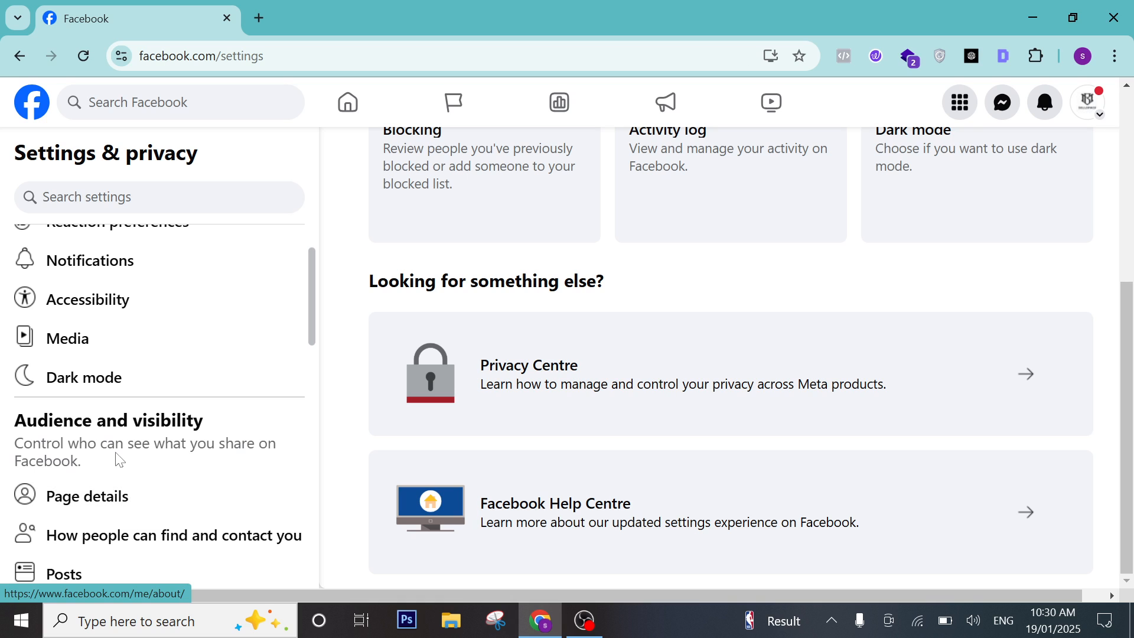
scroll(137, 500, "up", 1)
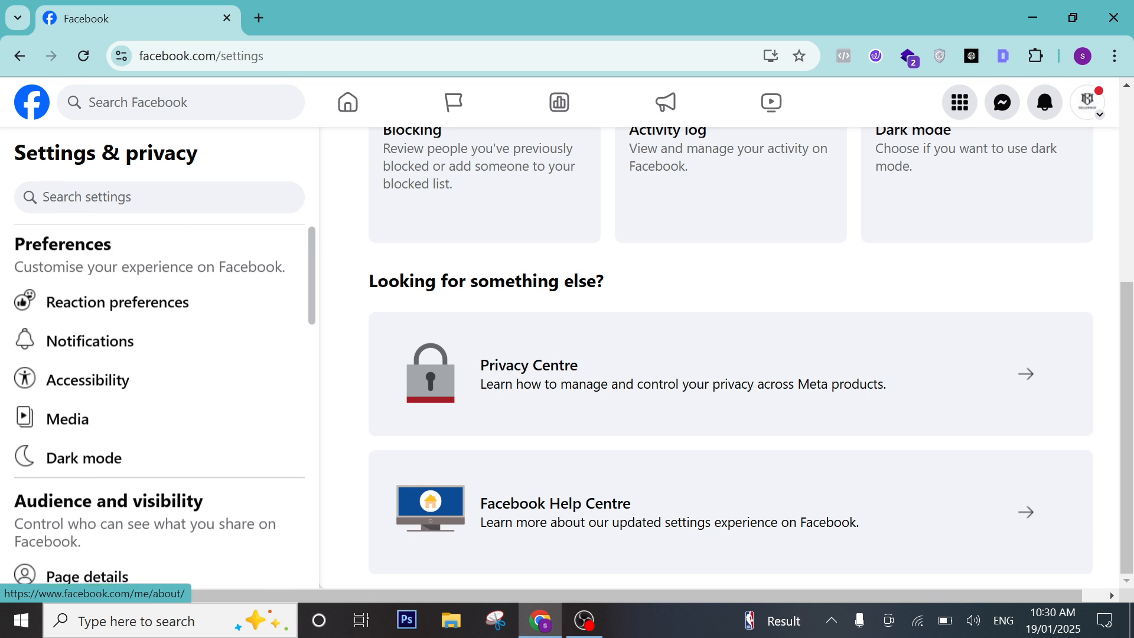
scroll(177, 366, "down", 1)
scroll(135, 320, "up", 1)
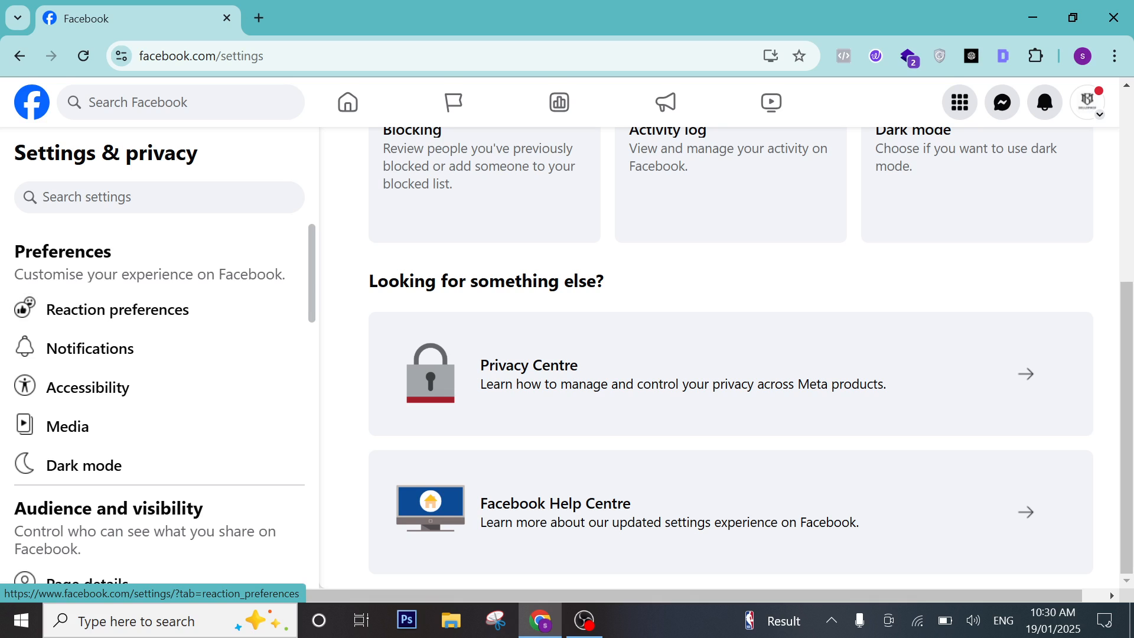
Open Reaction preferences and toggle 'On posts from others' on and back off, leaving counts visible.
left_click(36, 319)
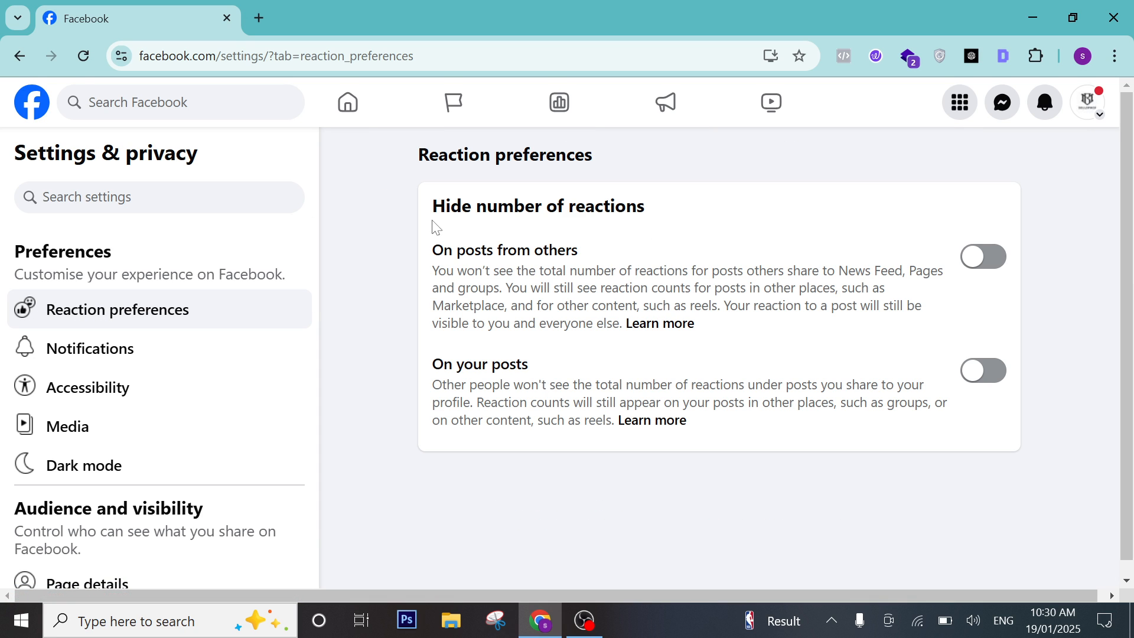
left_click_drag(433, 206, 644, 206)
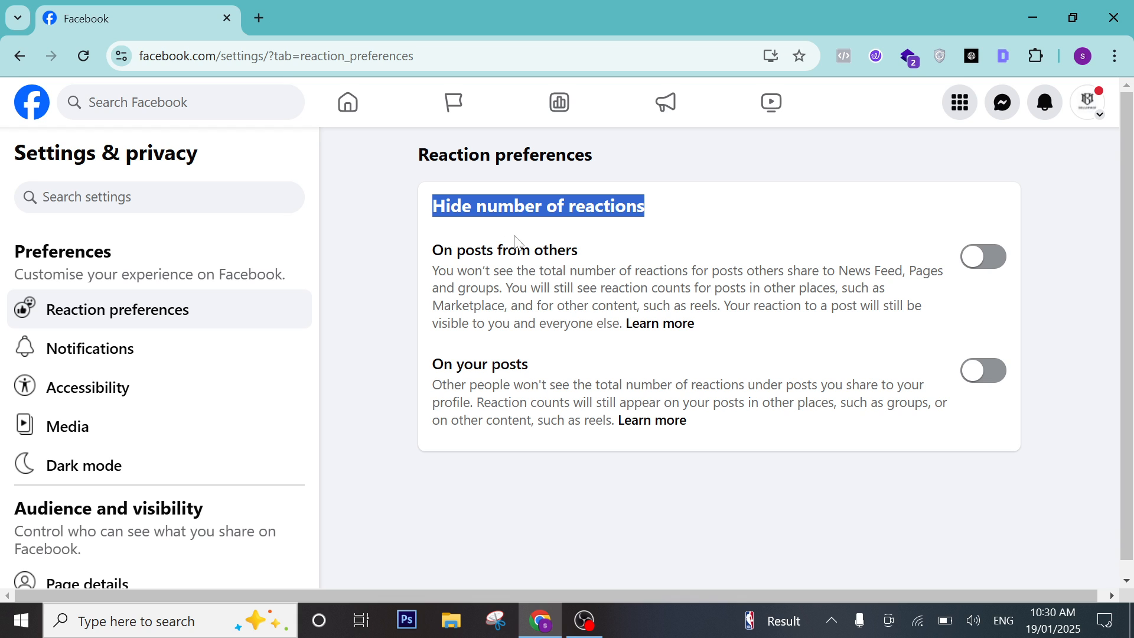
left_click(995, 257)
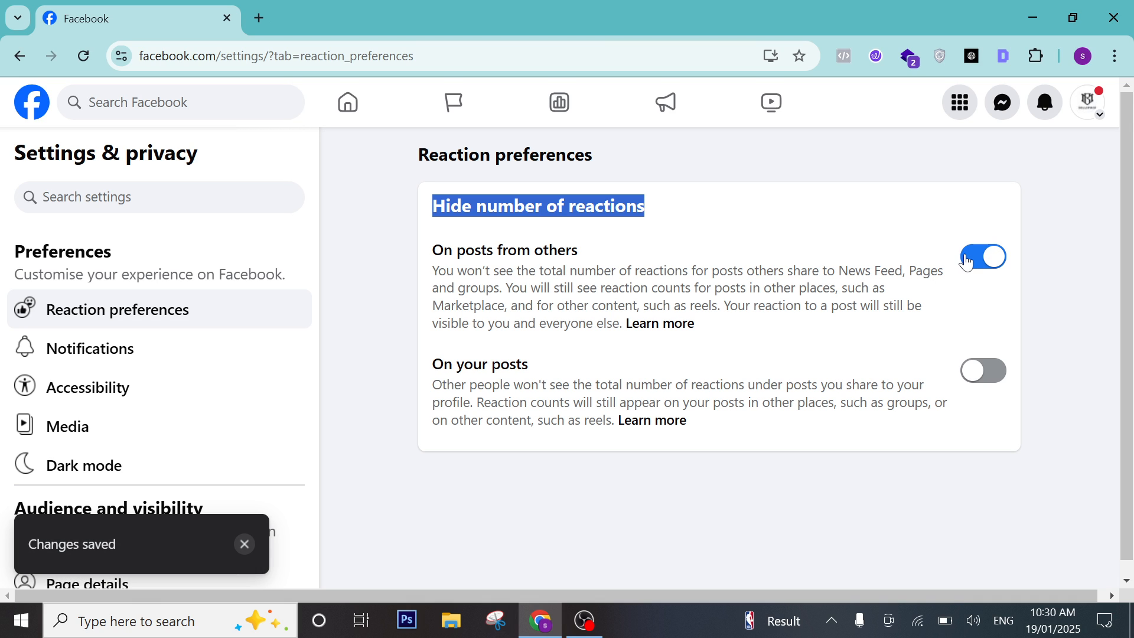
left_click(967, 262)
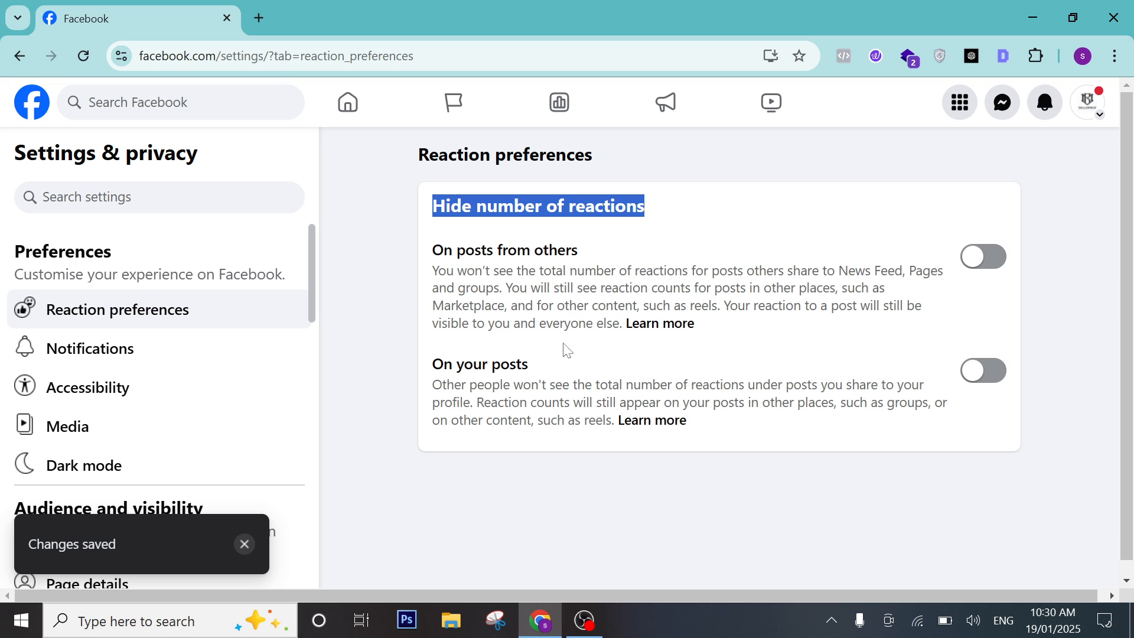
left_click_drag(414, 270, 606, 330)
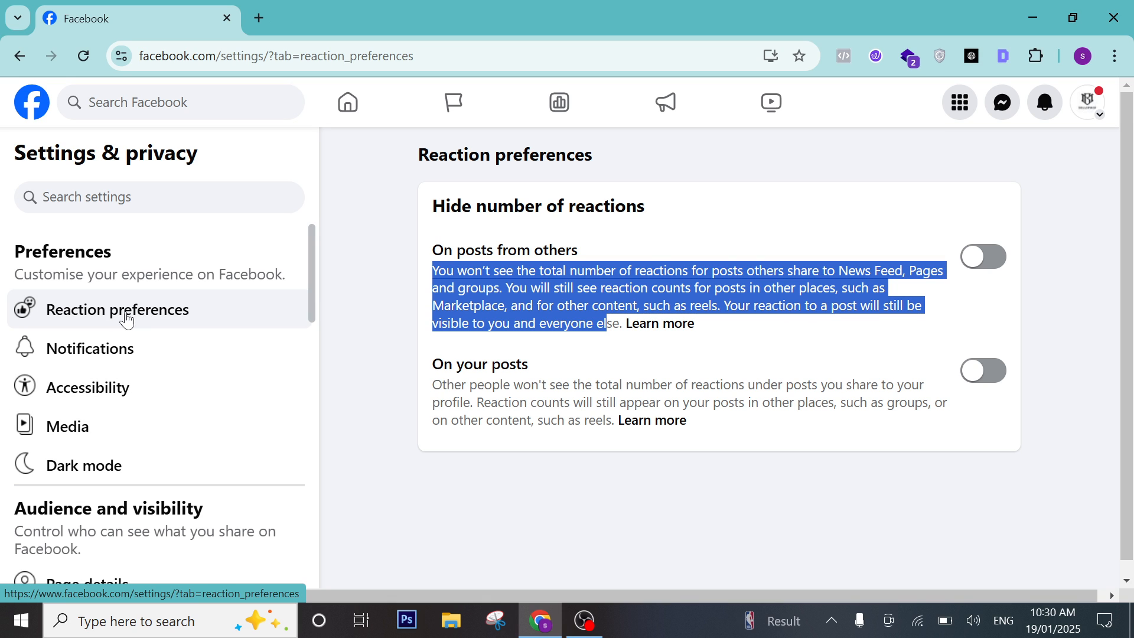
Open the Notifications settings and expand the Tags notification options.
left_click(113, 349)
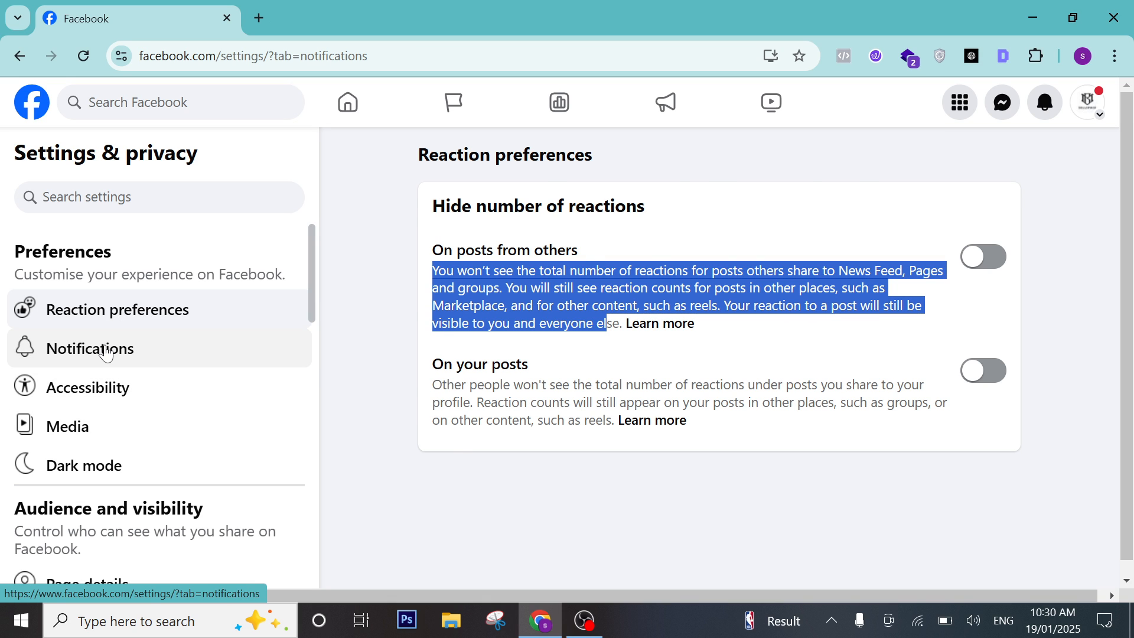
scroll(495, 327, "down", 1)
scroll(542, 180, "up", 1)
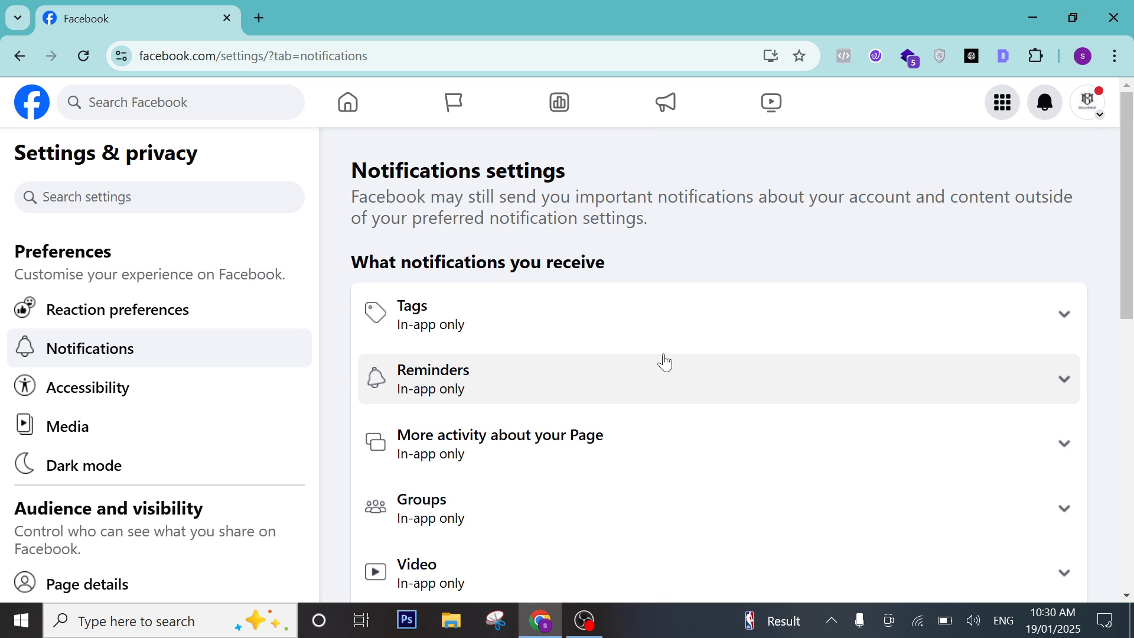
scroll(650, 362, "down", 2)
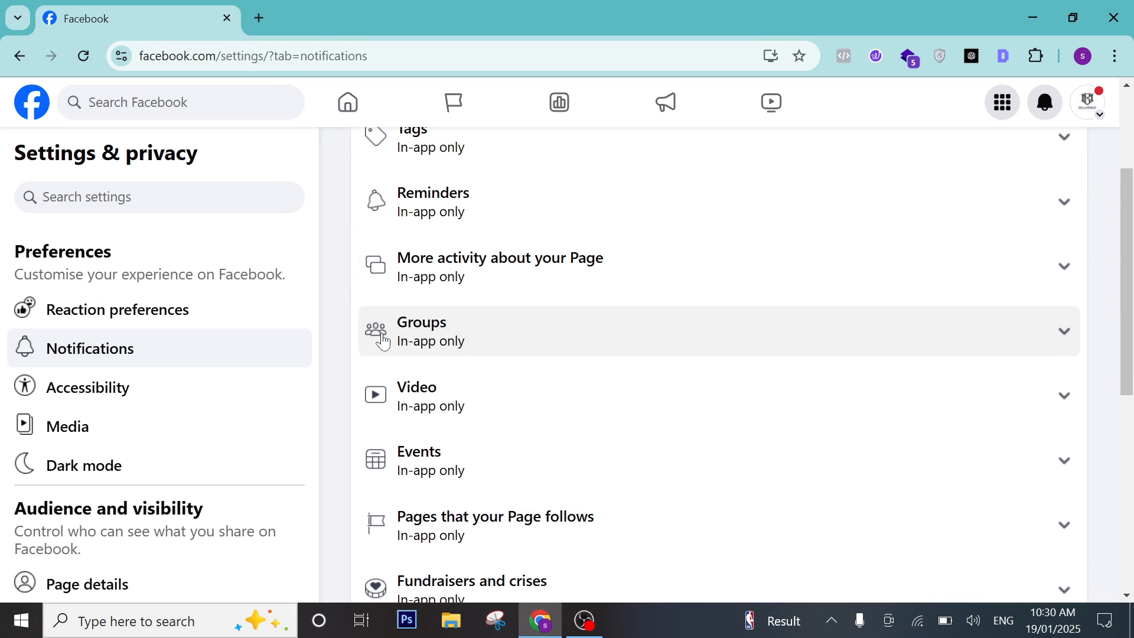
scroll(809, 245, "up", 2)
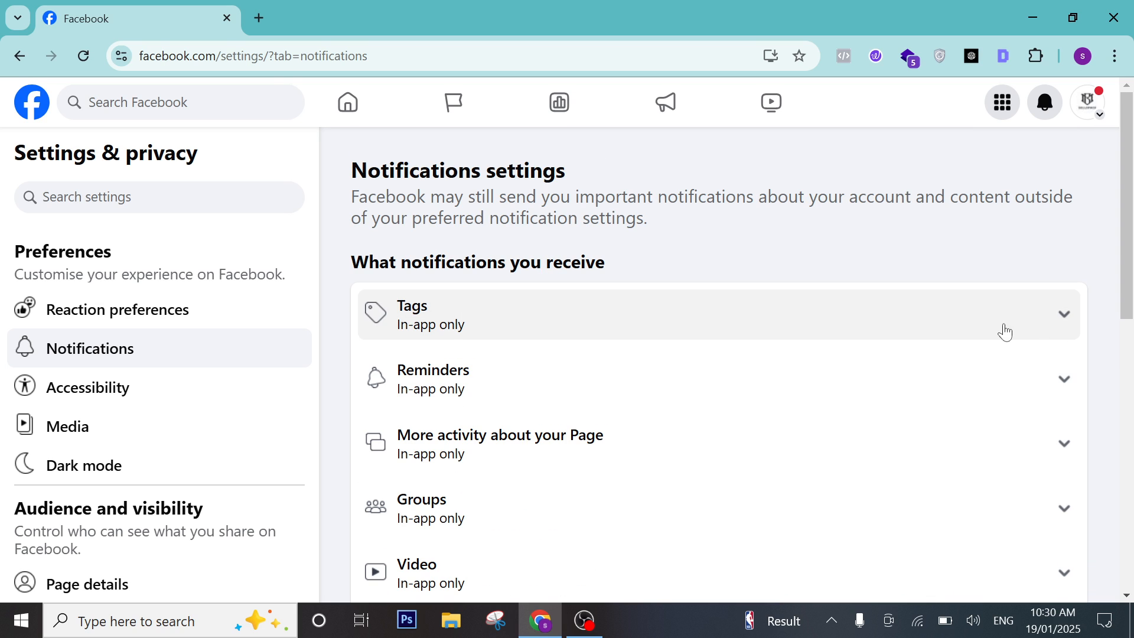
left_click(1045, 318)
Review the remaining notification settings, then view Accessibility and open the Media video settings.
scroll(650, 325, "down", 6)
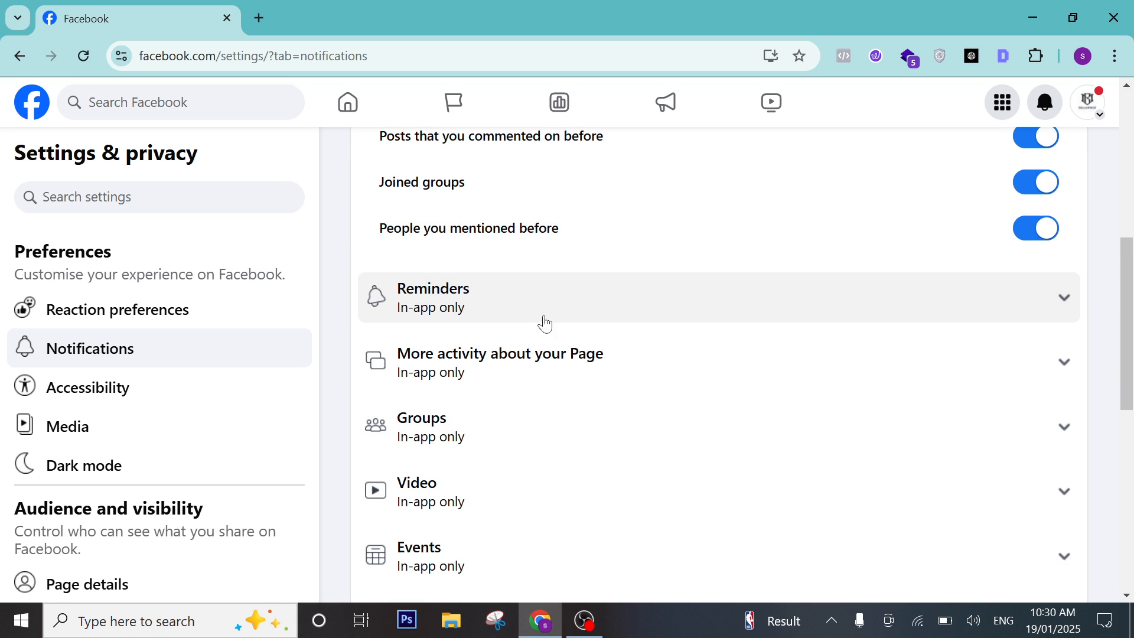
scroll(549, 319, "down", 3)
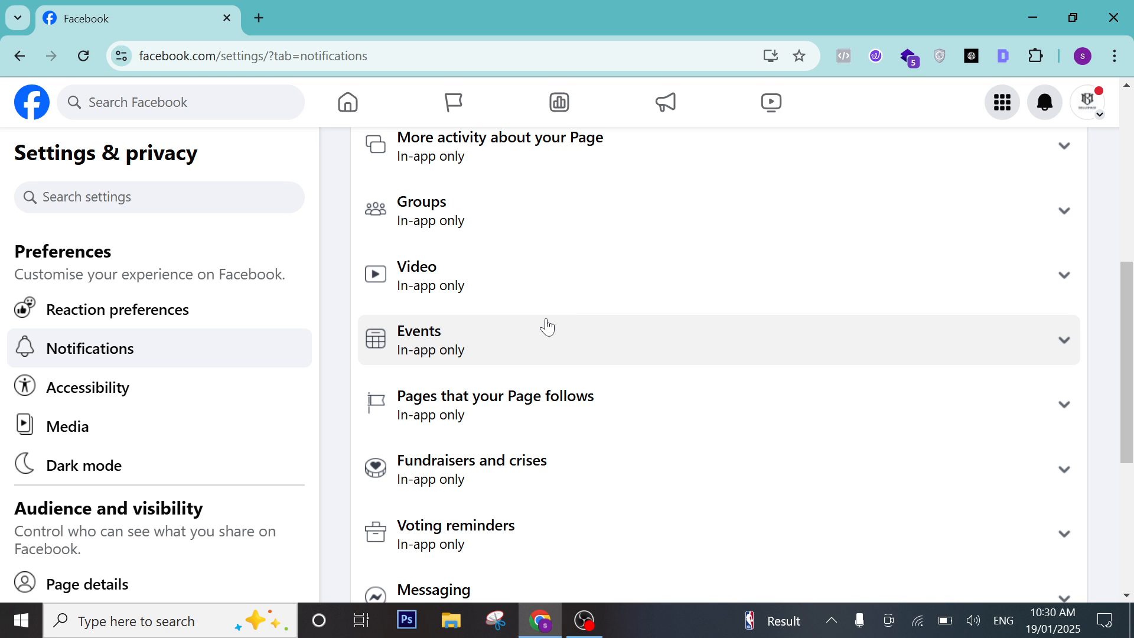
left_click(185, 390)
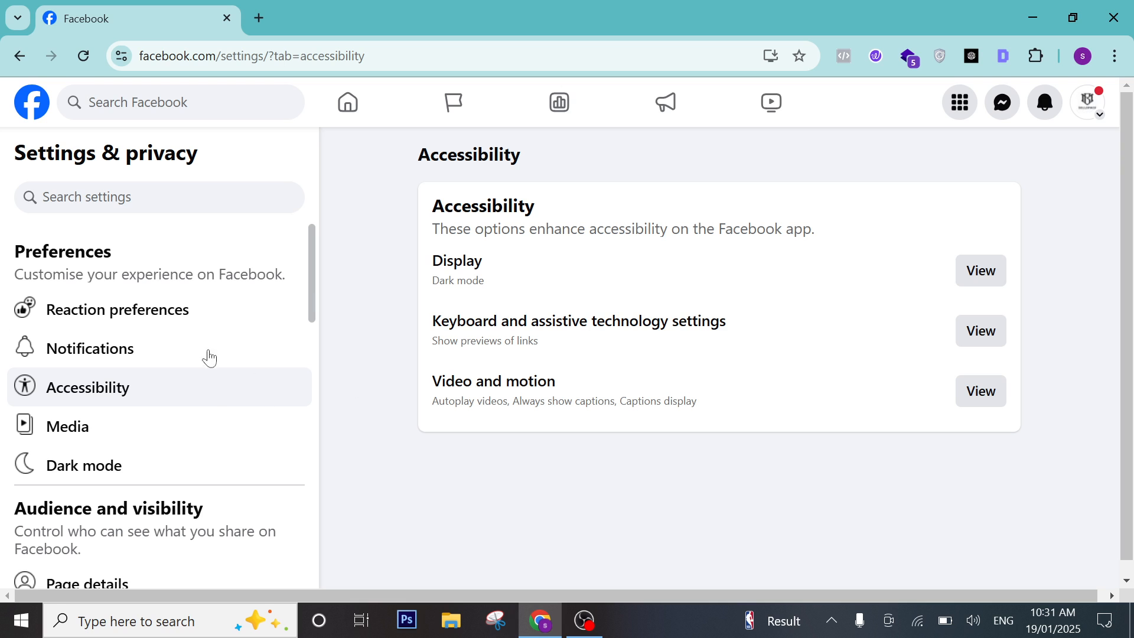
left_click(129, 426)
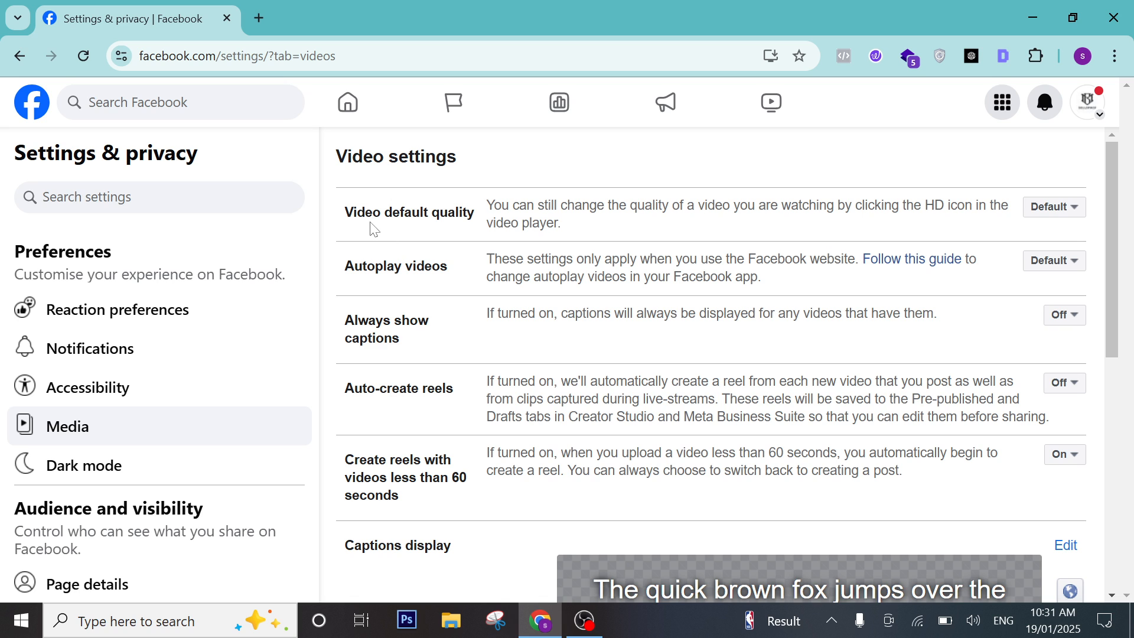
left_click_drag(353, 212, 456, 213)
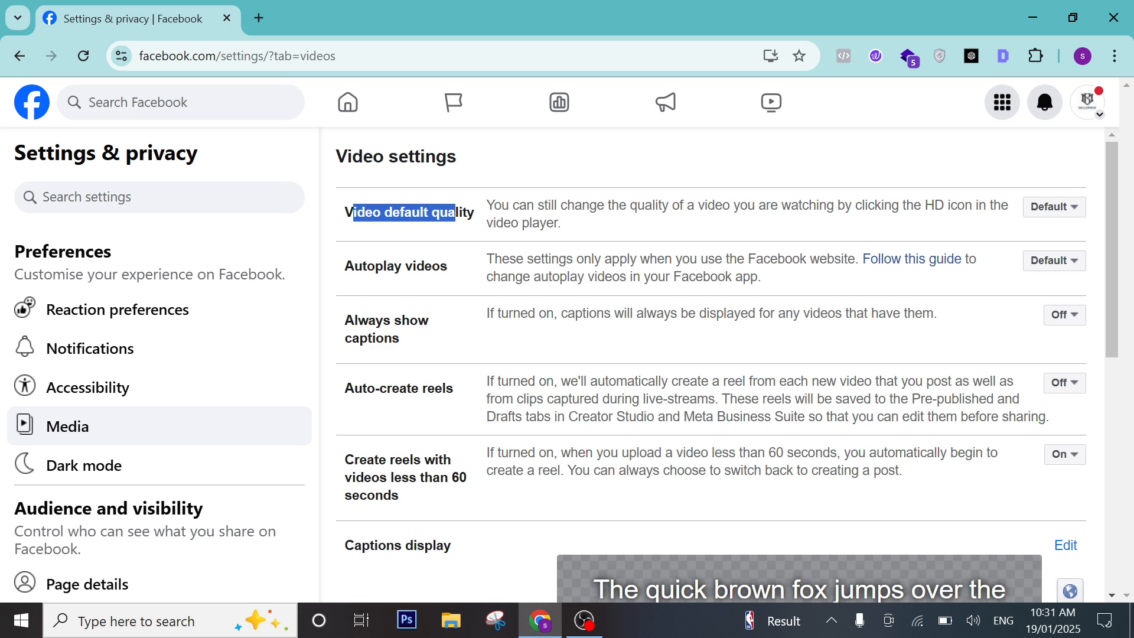
left_click_drag(582, 228, 460, 212)
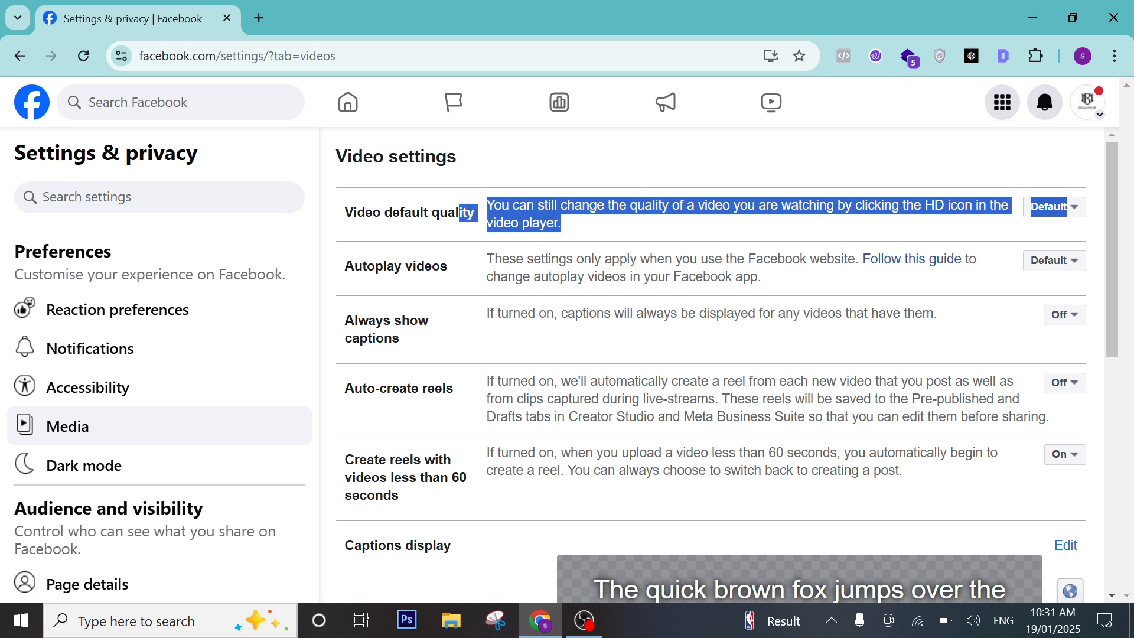
left_click(370, 237)
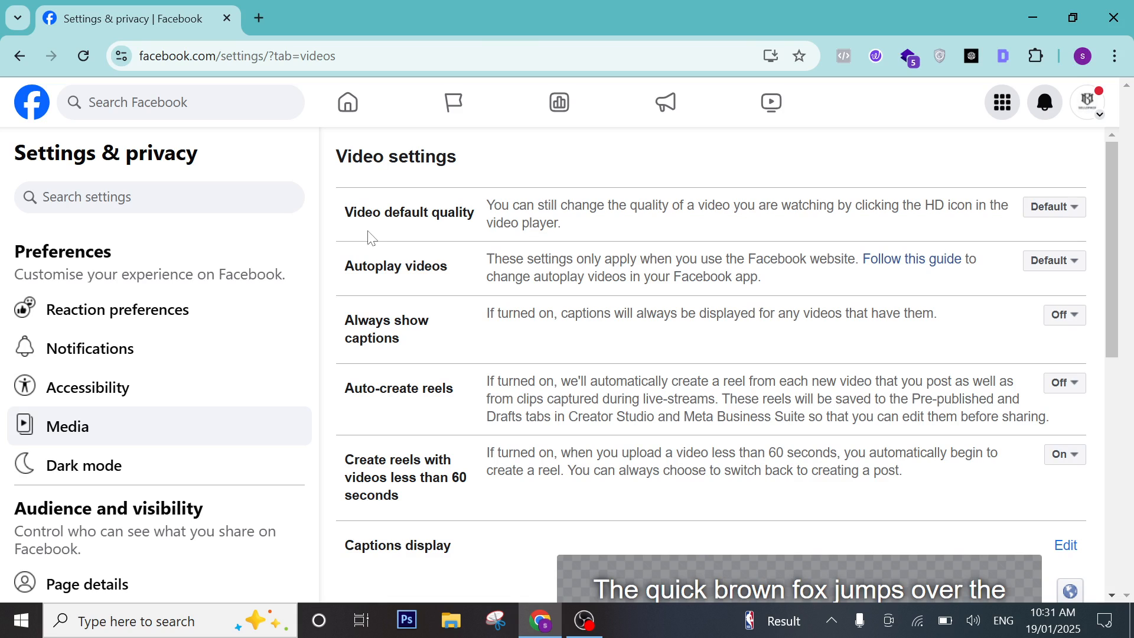
left_click(1055, 215)
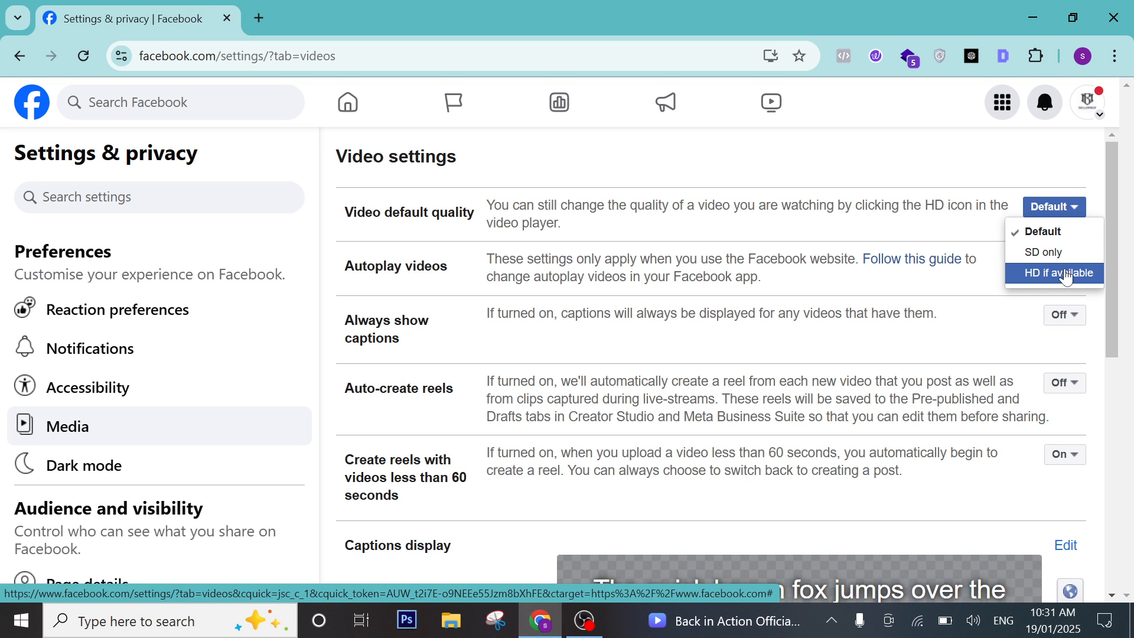
left_click(926, 233)
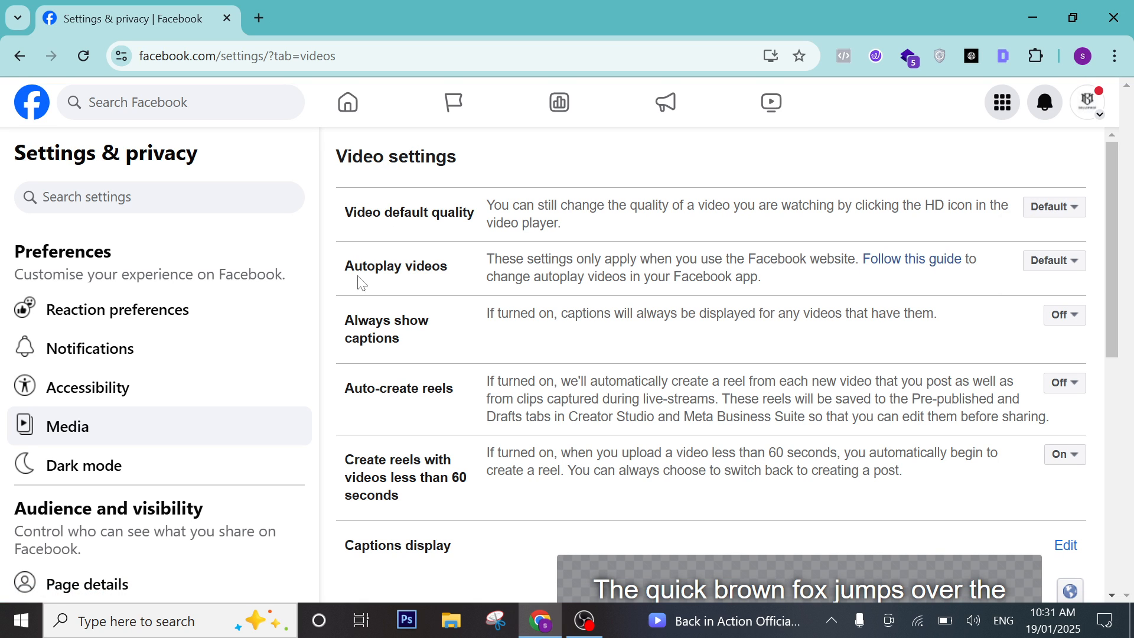
left_click_drag(342, 267, 435, 286)
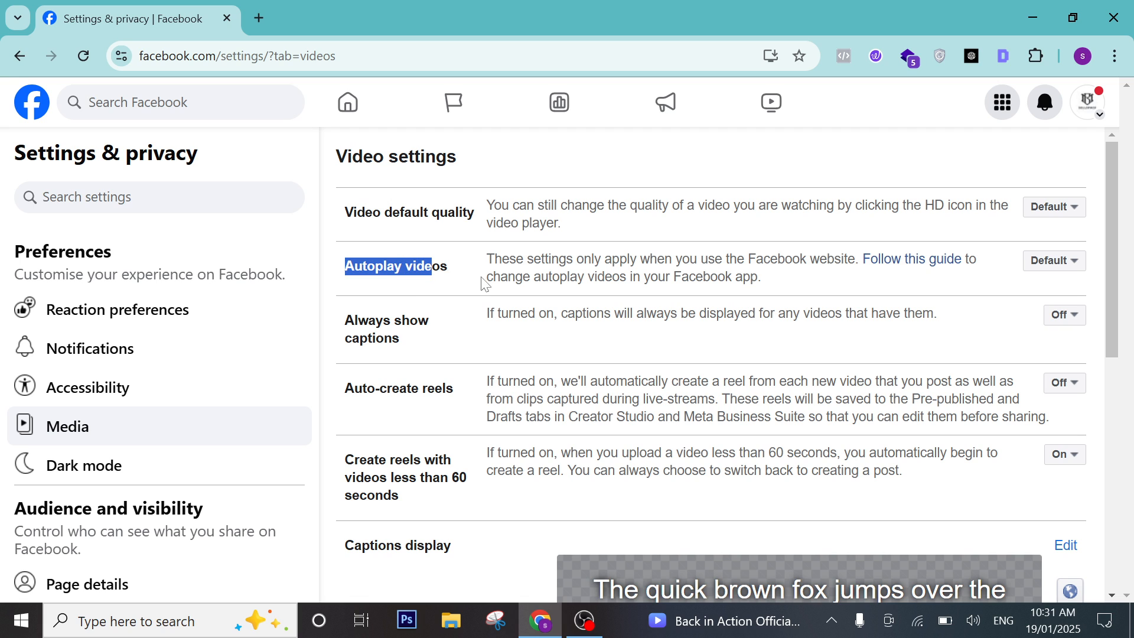
left_click(1070, 261)
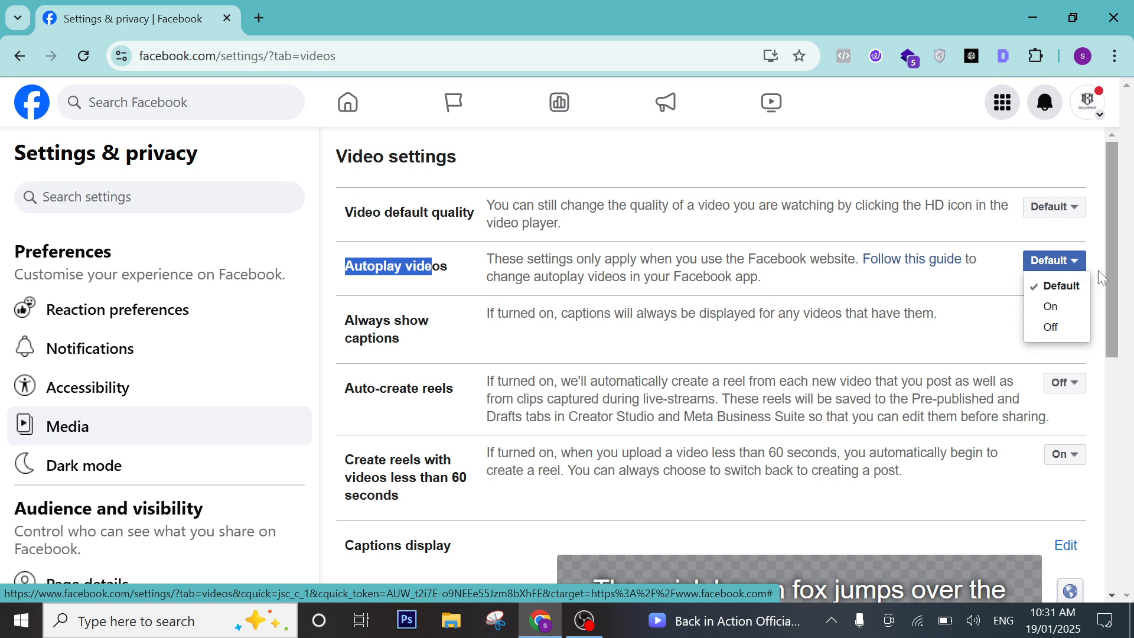
left_click(894, 297)
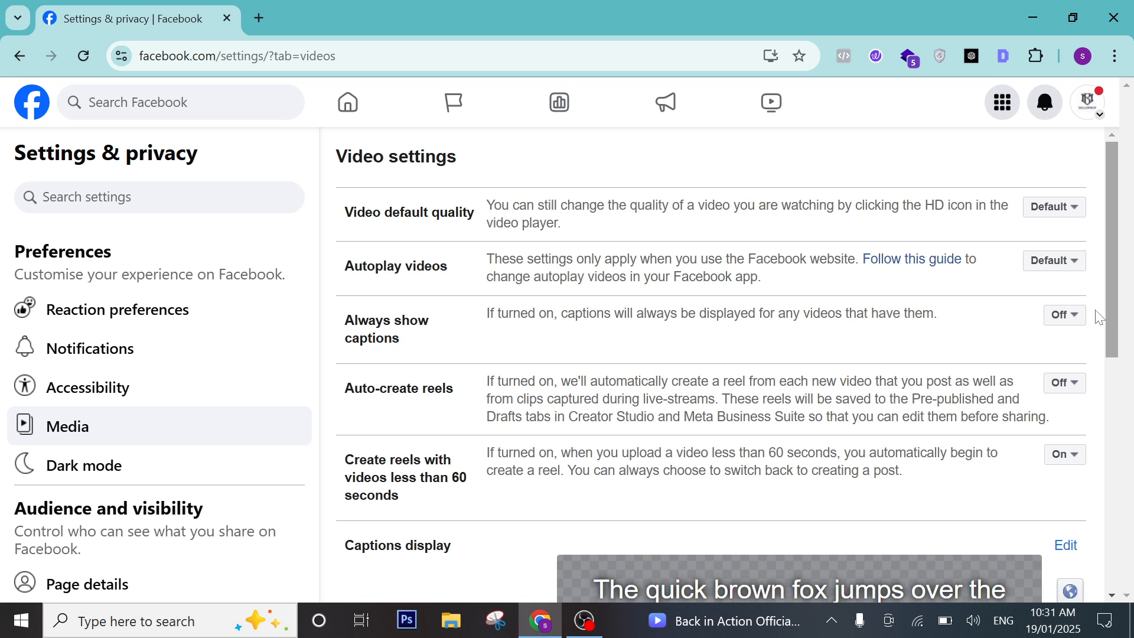
left_click(1075, 318)
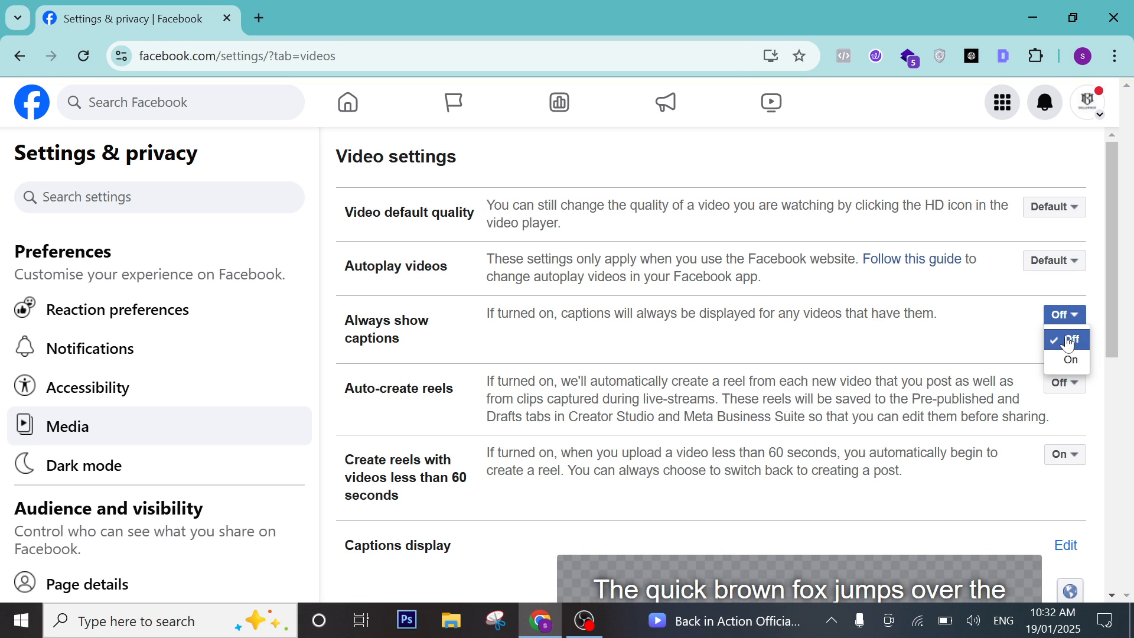
left_click(923, 342)
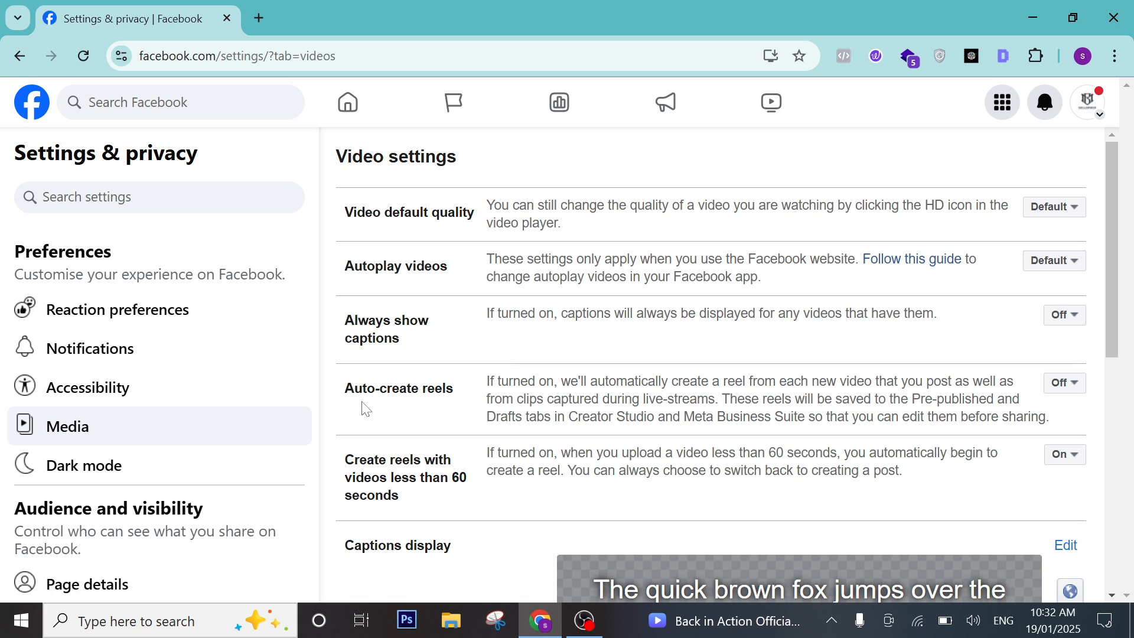
left_click(1058, 382)
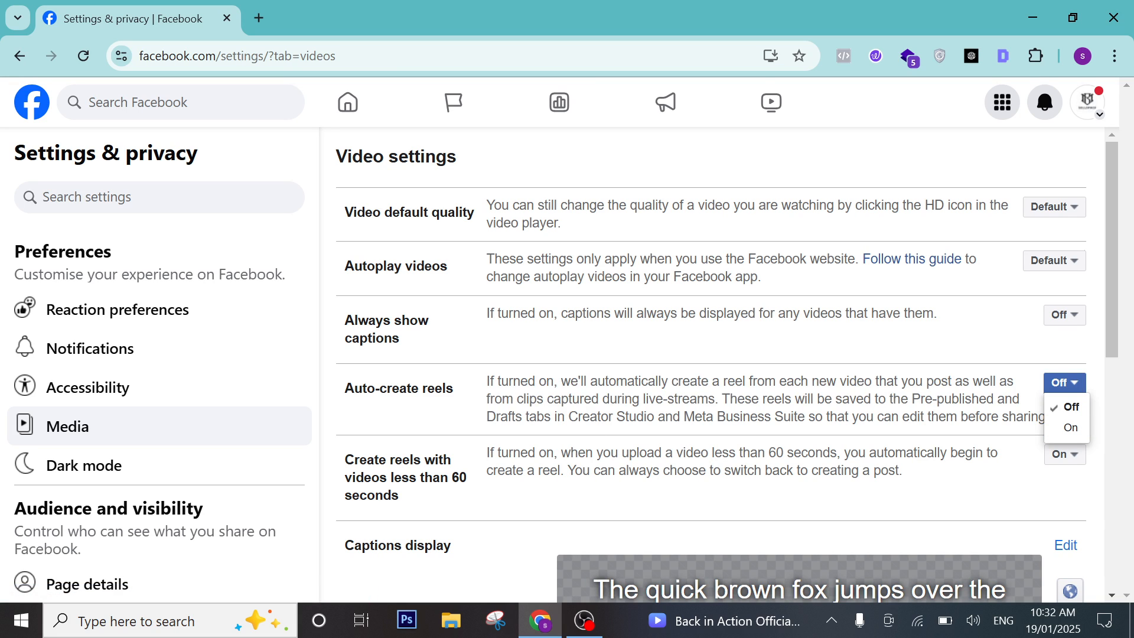
left_click_drag(509, 381, 632, 399)
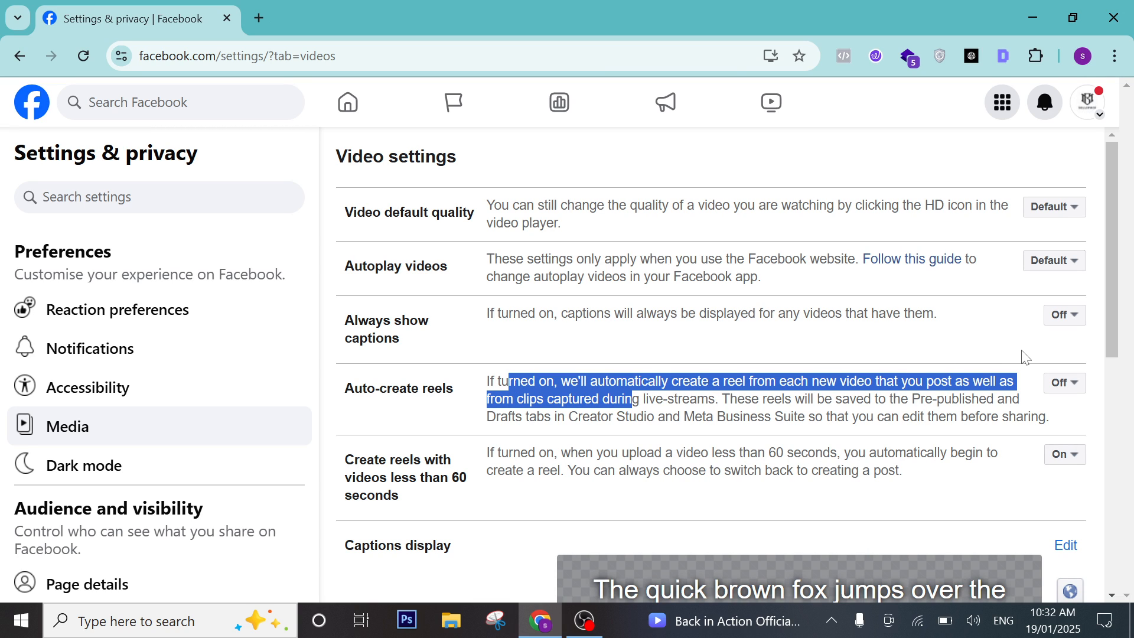
scroll(558, 437, "down", 1)
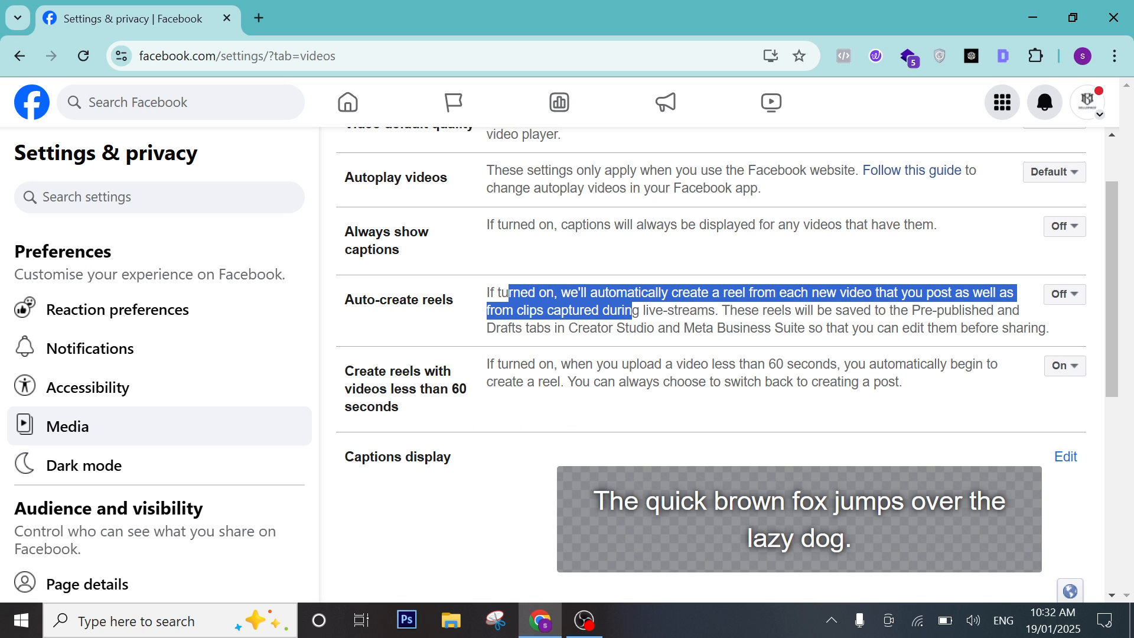
left_click_drag(794, 365, 767, 364)
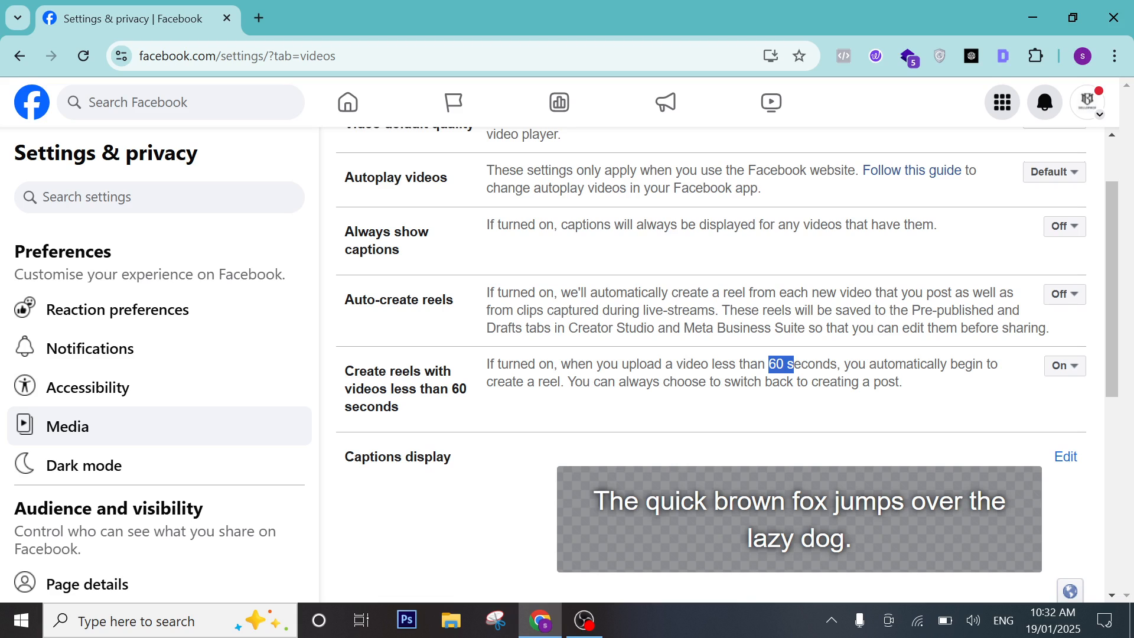
left_click_drag(475, 398, 326, 376)
scroll(623, 424, "down", 1)
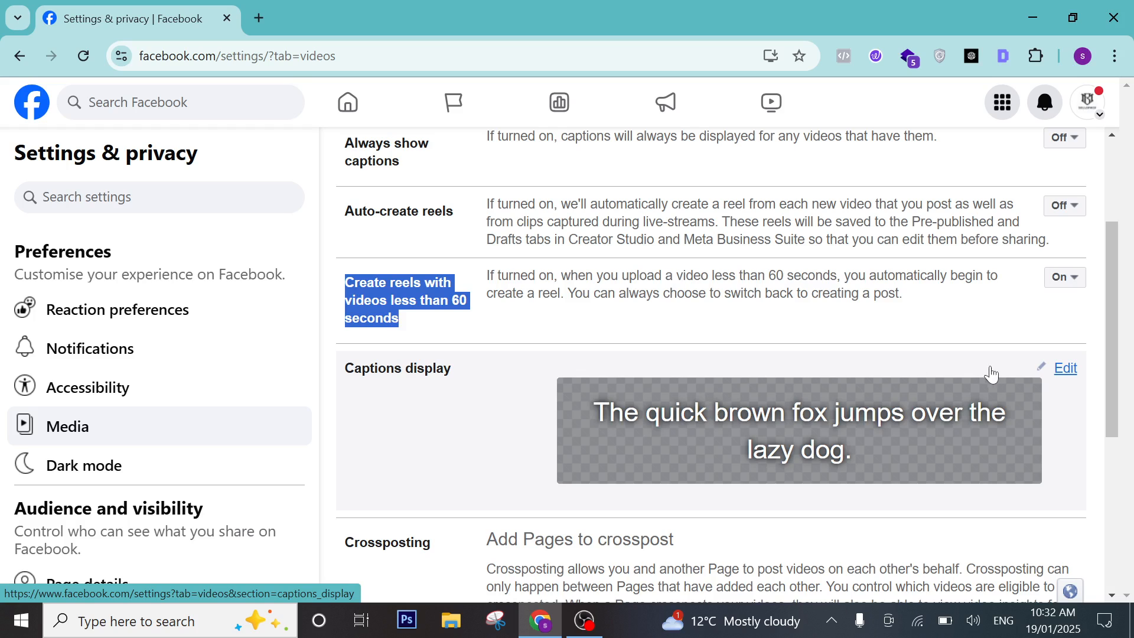
Open the caption style editor and cancel unsaved, keeping black 45% background with white 100% text.
left_click(1066, 370)
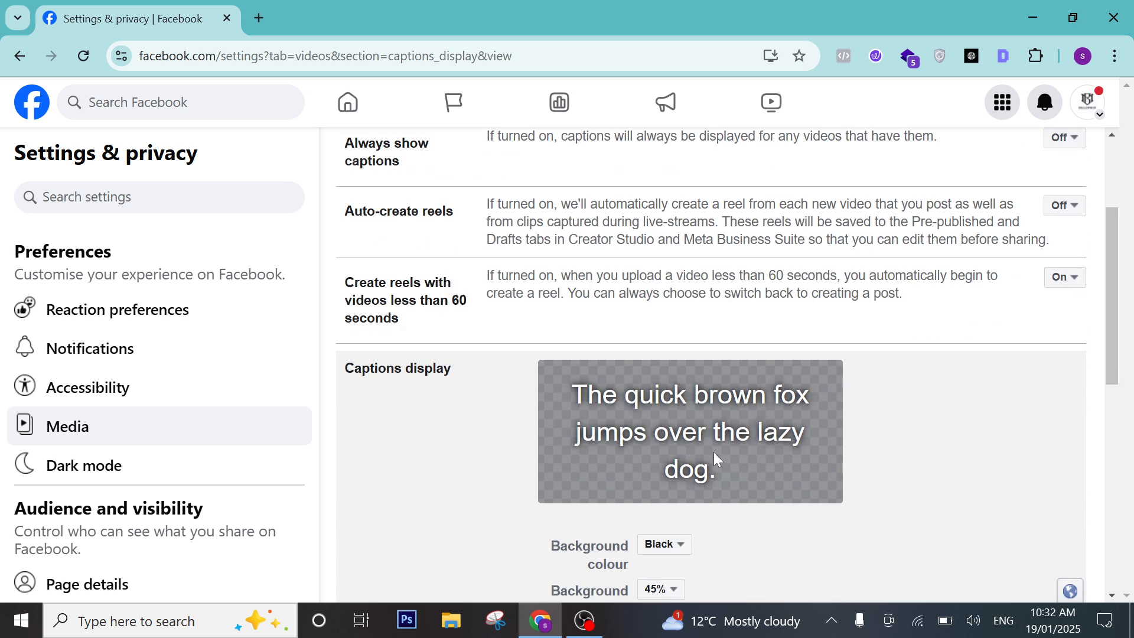
scroll(700, 473, "down", 3)
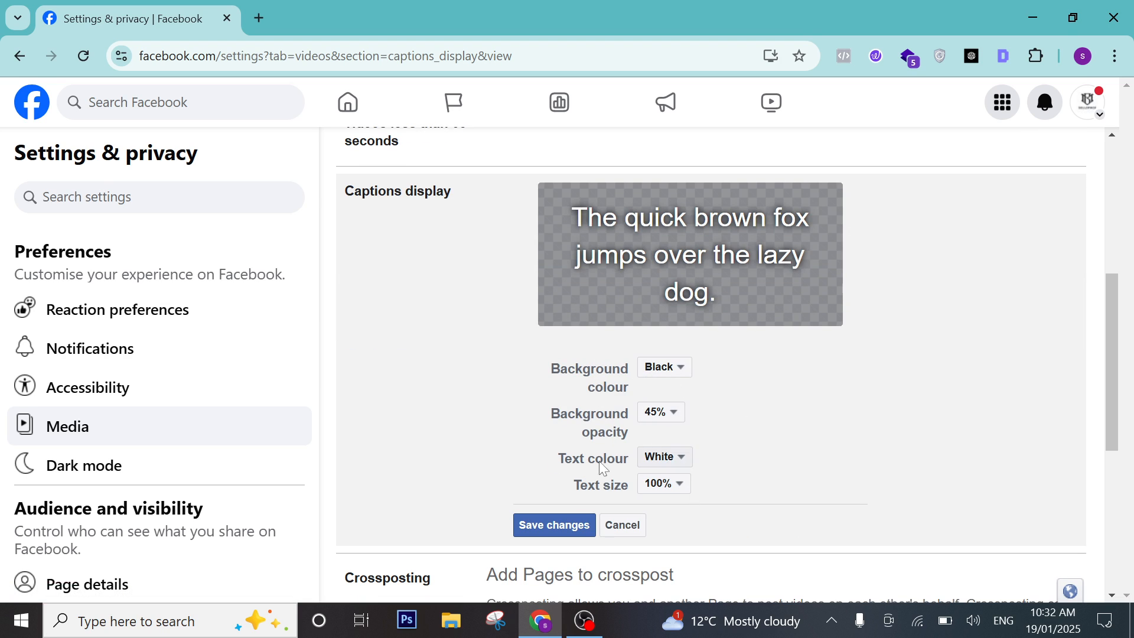
left_click(622, 527)
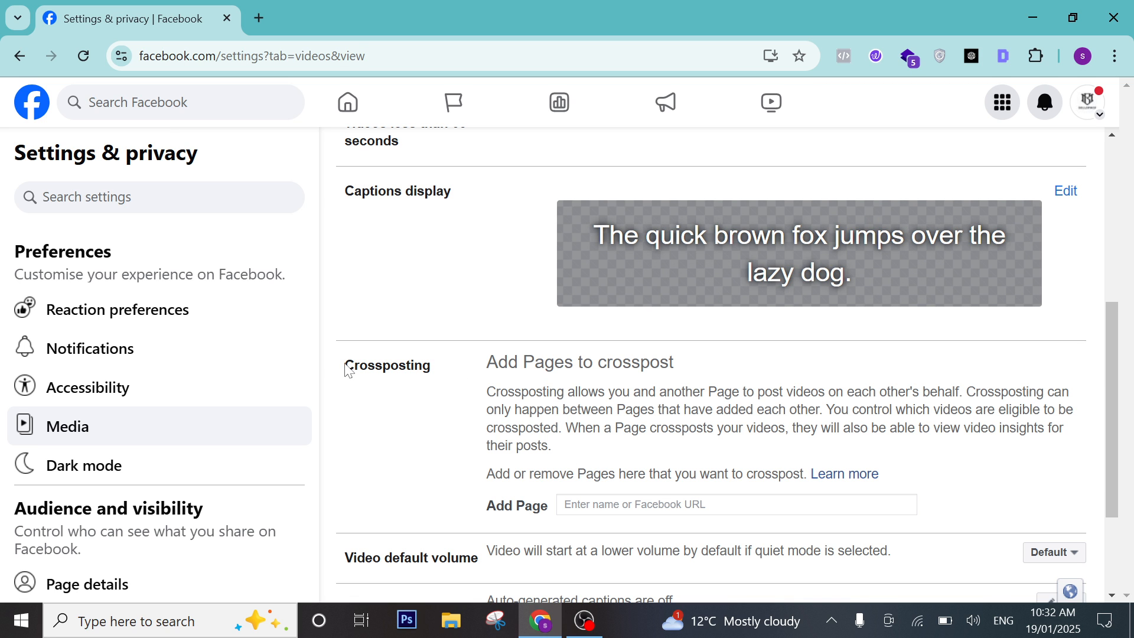
left_click_drag(347, 370, 448, 381)
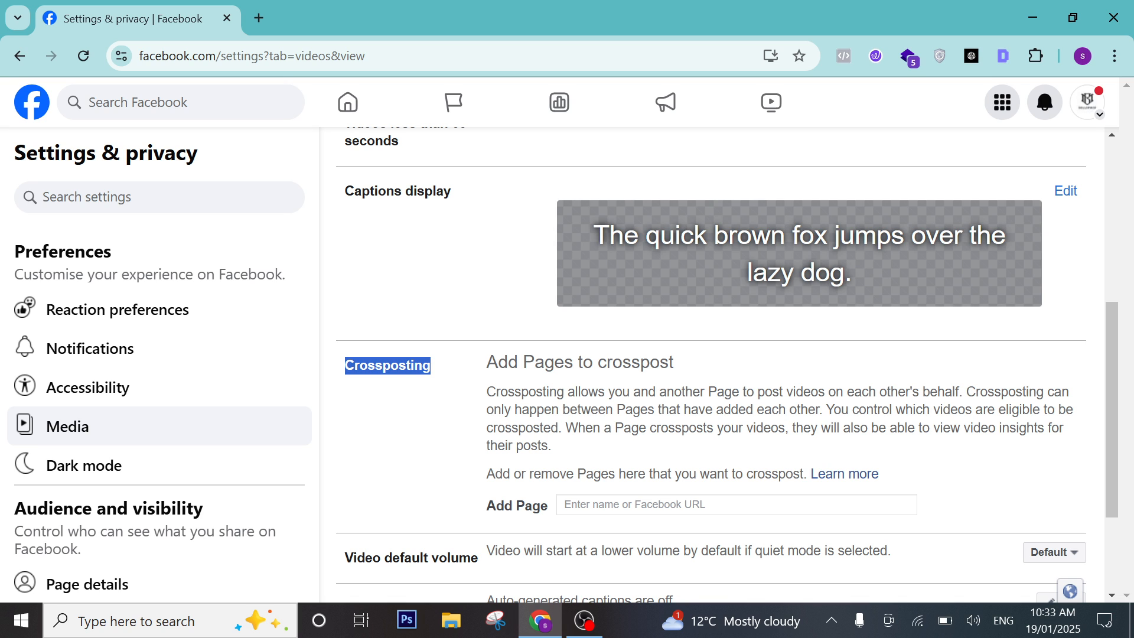
scroll(533, 390, "down", 1)
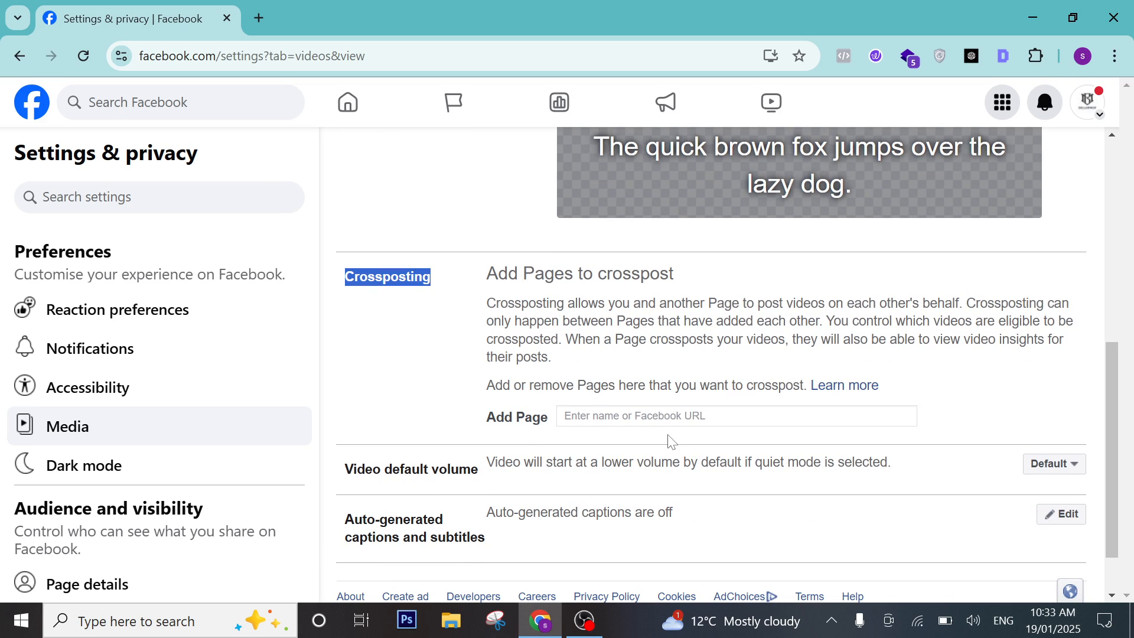
left_click(626, 416)
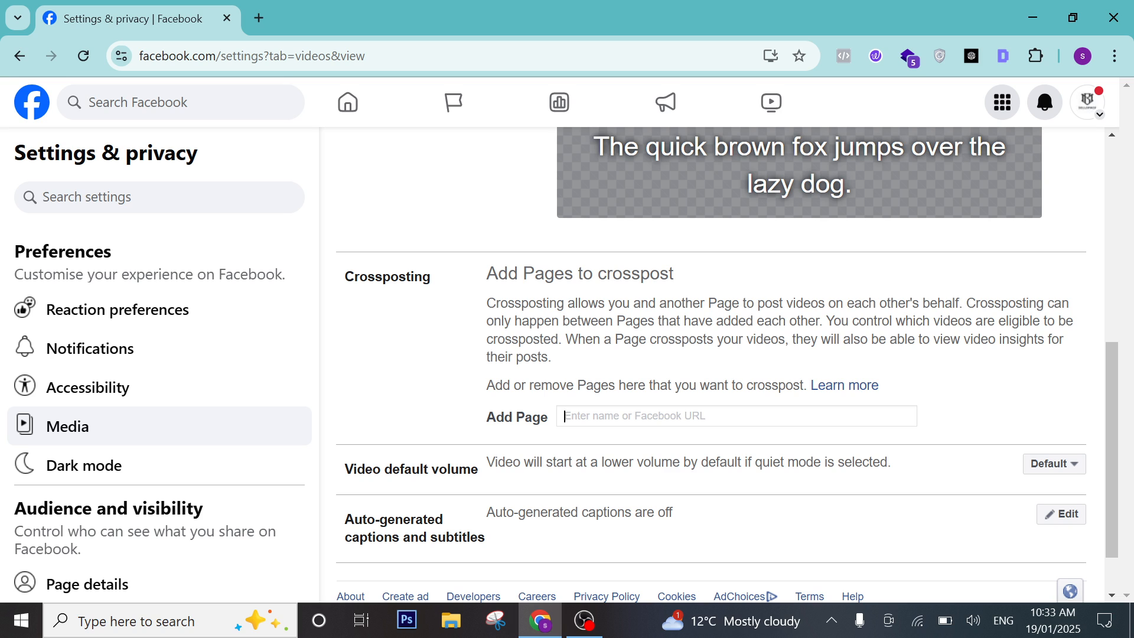
type("gu")
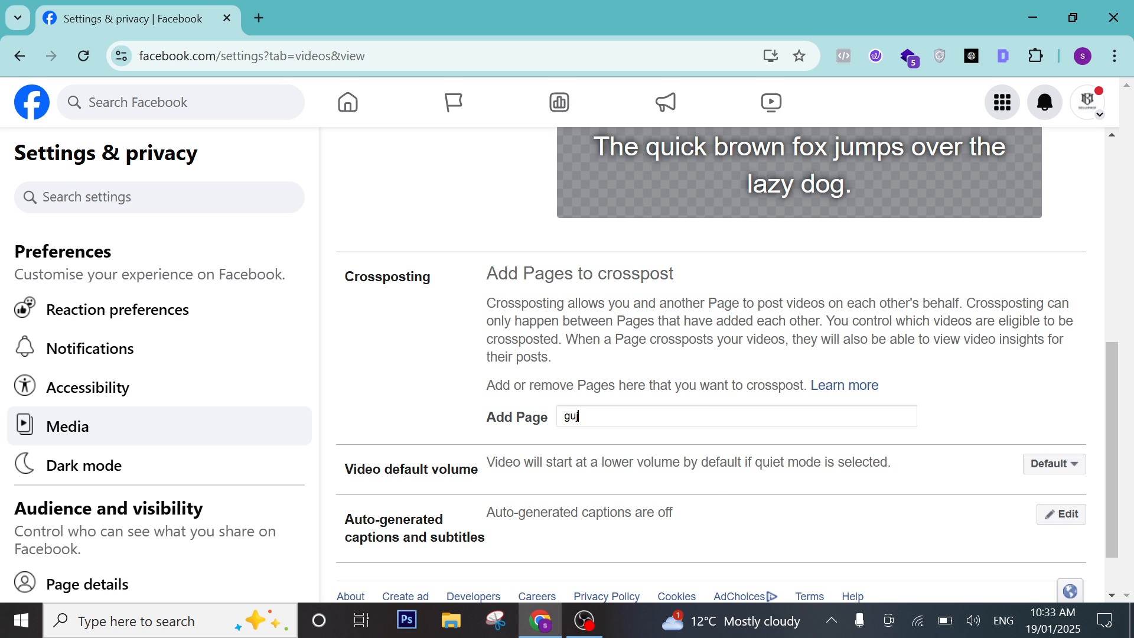
type("jranwa")
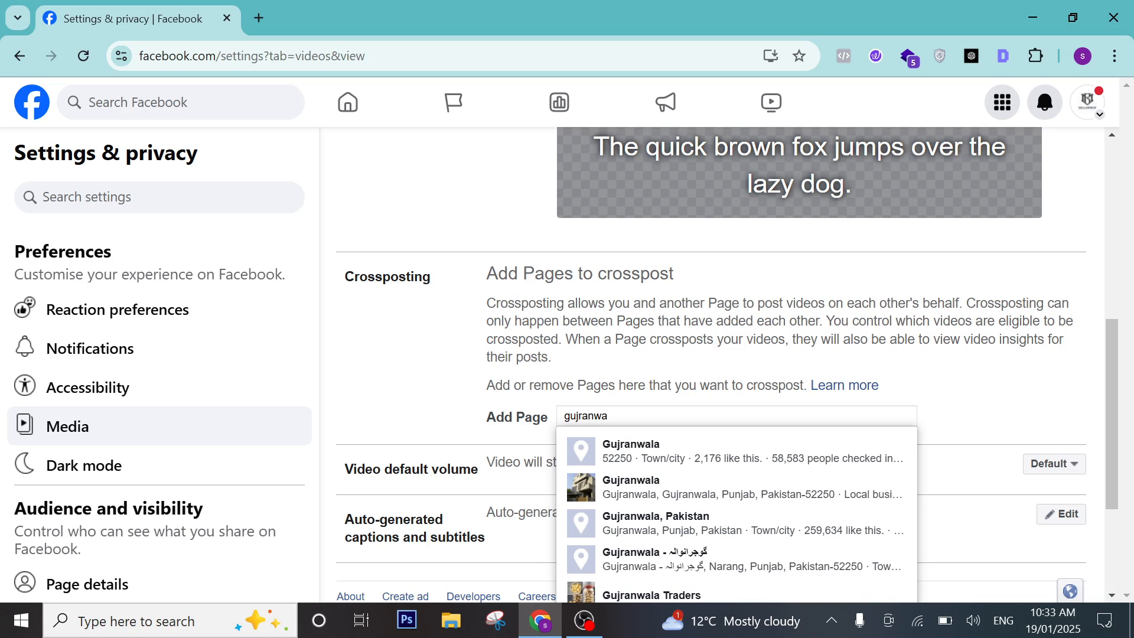
key("BackSpace")
key("BackSpace")
key("BackSpace")
key("BackSpace")
key("BackSpace")
key("BackSpace")
key("BackSpace")
key("BackSpace")
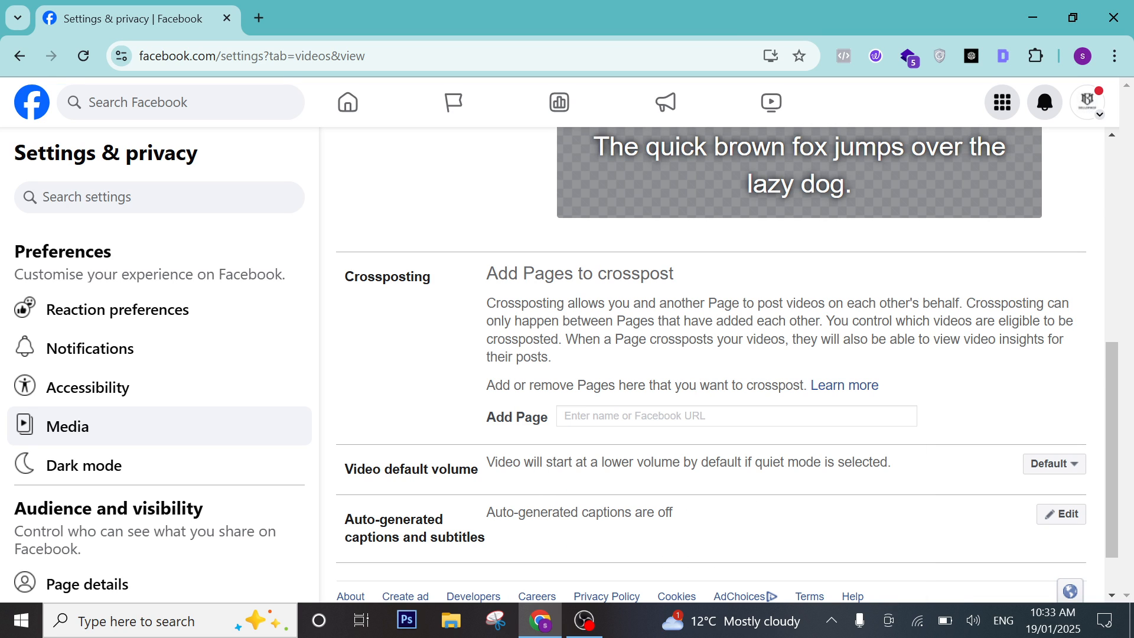
type("gujra")
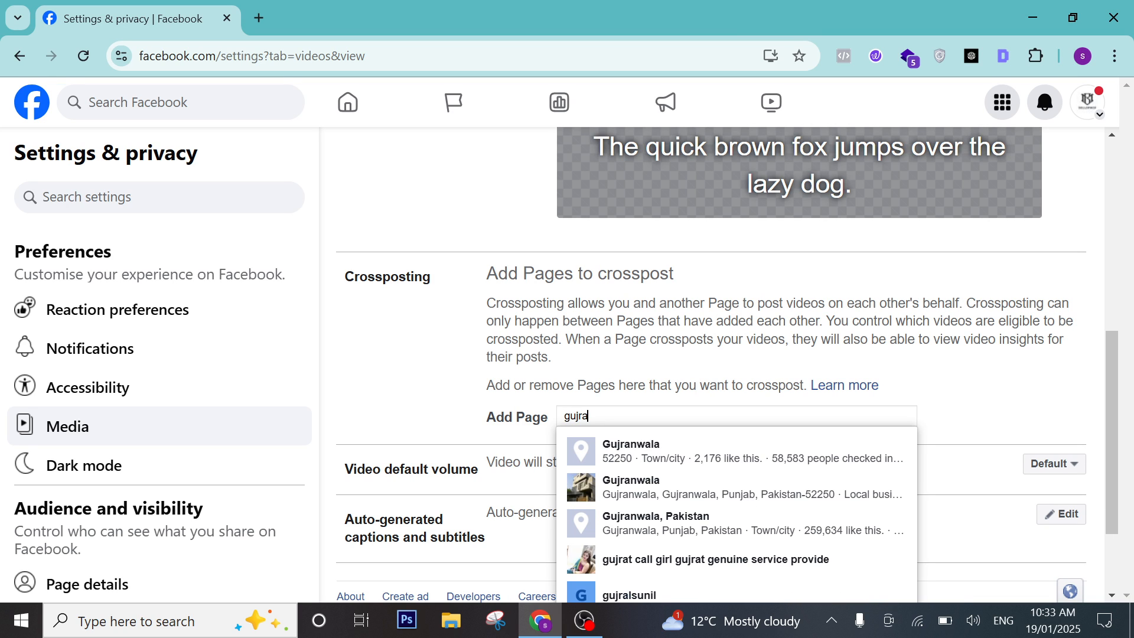
key("BackSpace")
key("BackSpace")
key("BackSpace")
type("w")
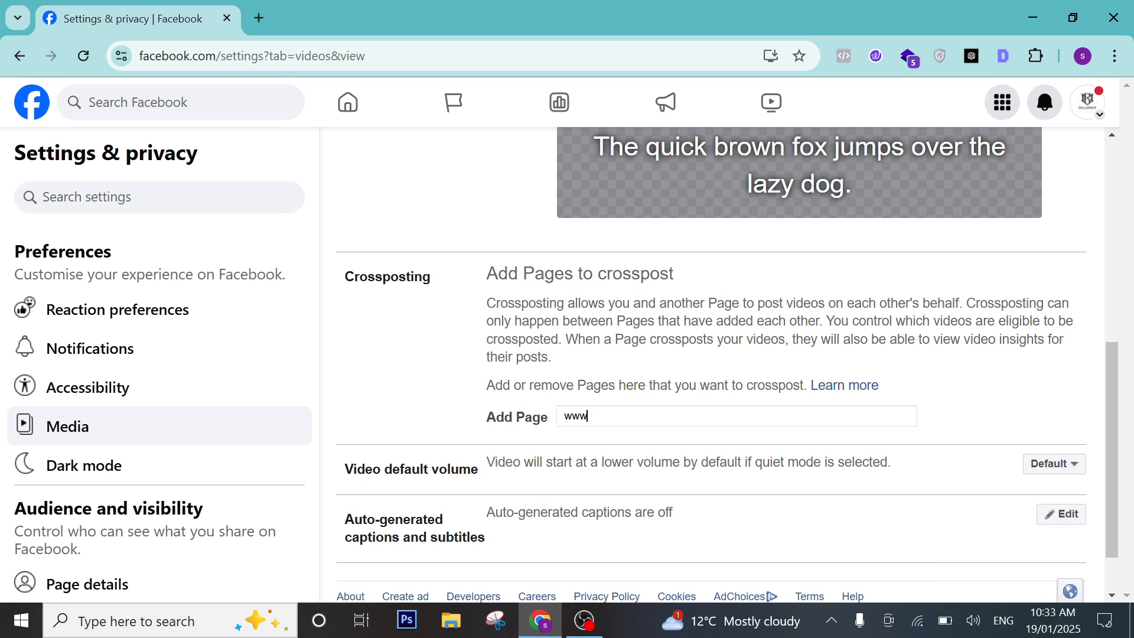
type("ww.face")
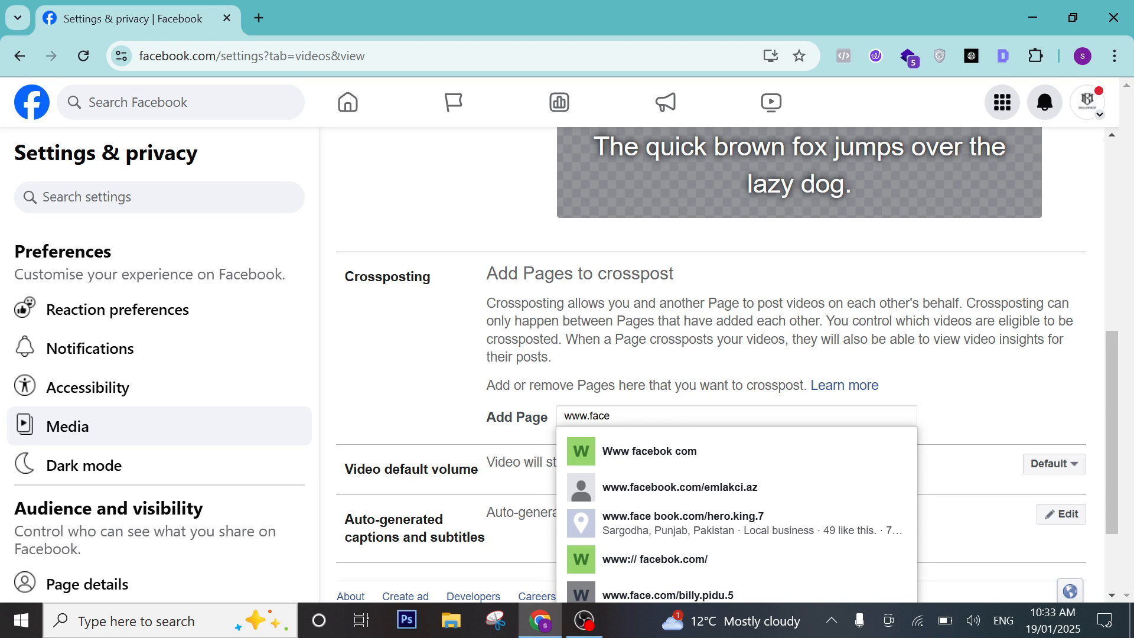
type("book")
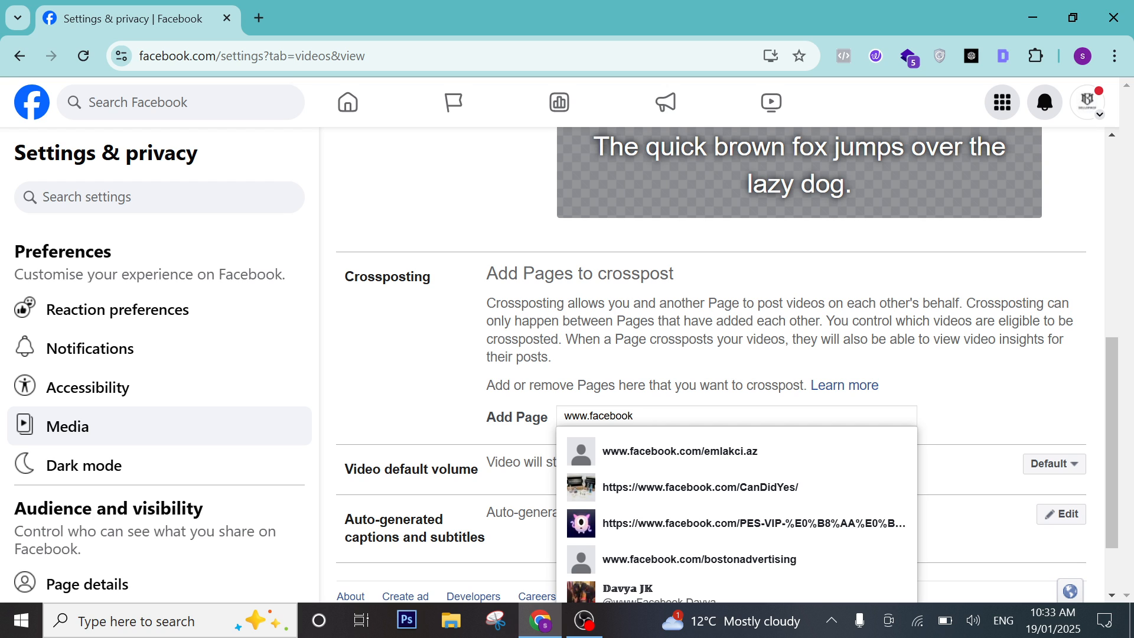
type(".com")
type("/")
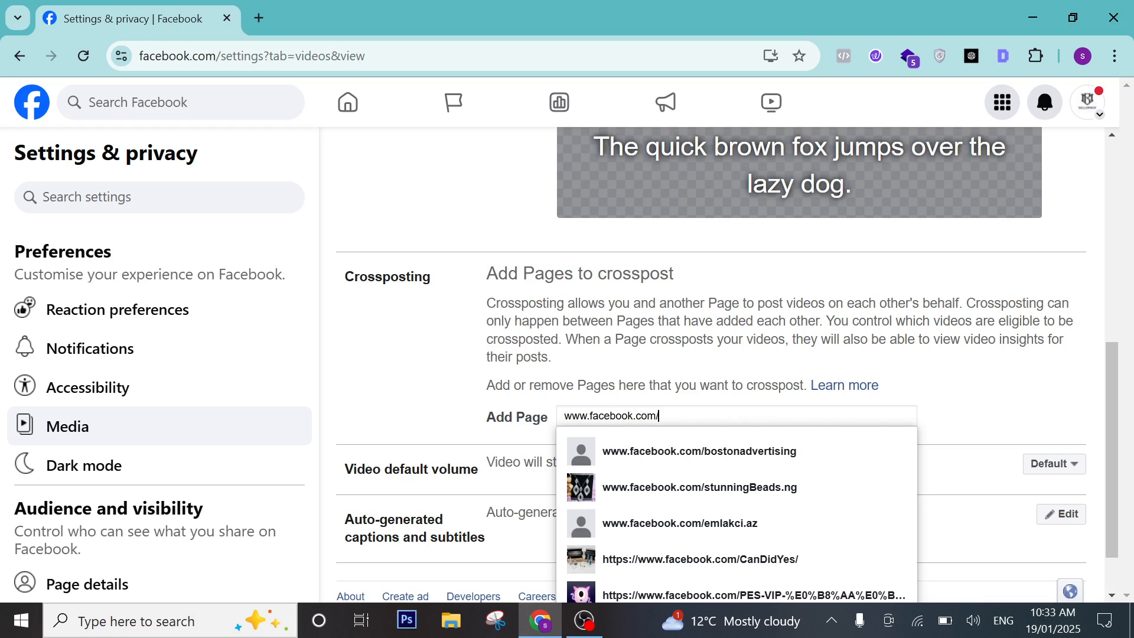
type("gujr")
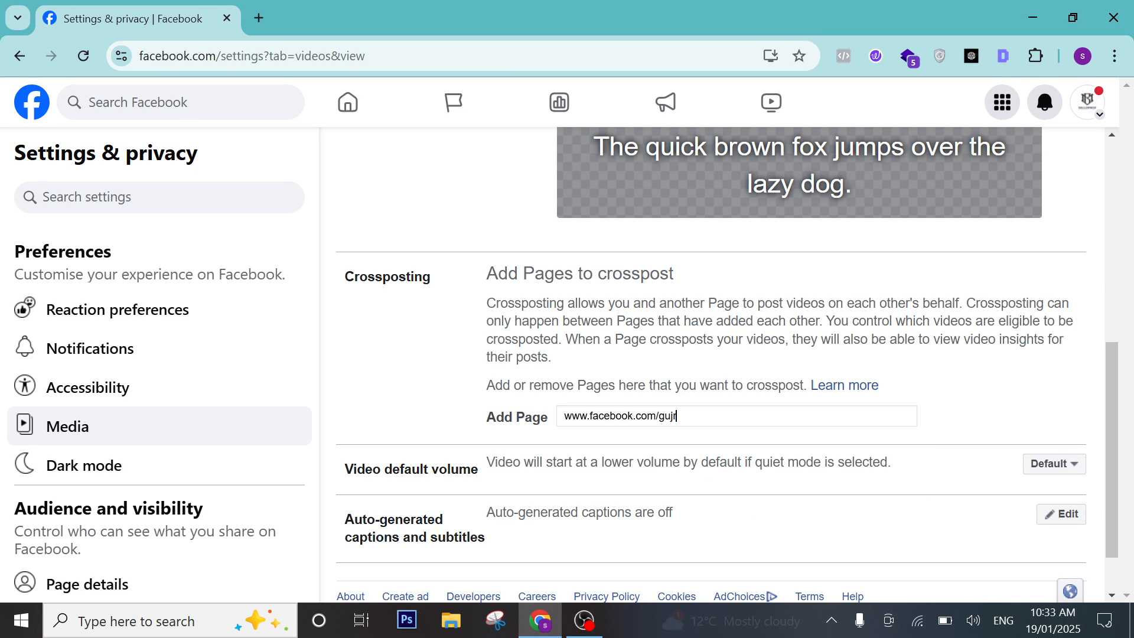
type("anwalaevents")
scroll(467, 252, "down", 1)
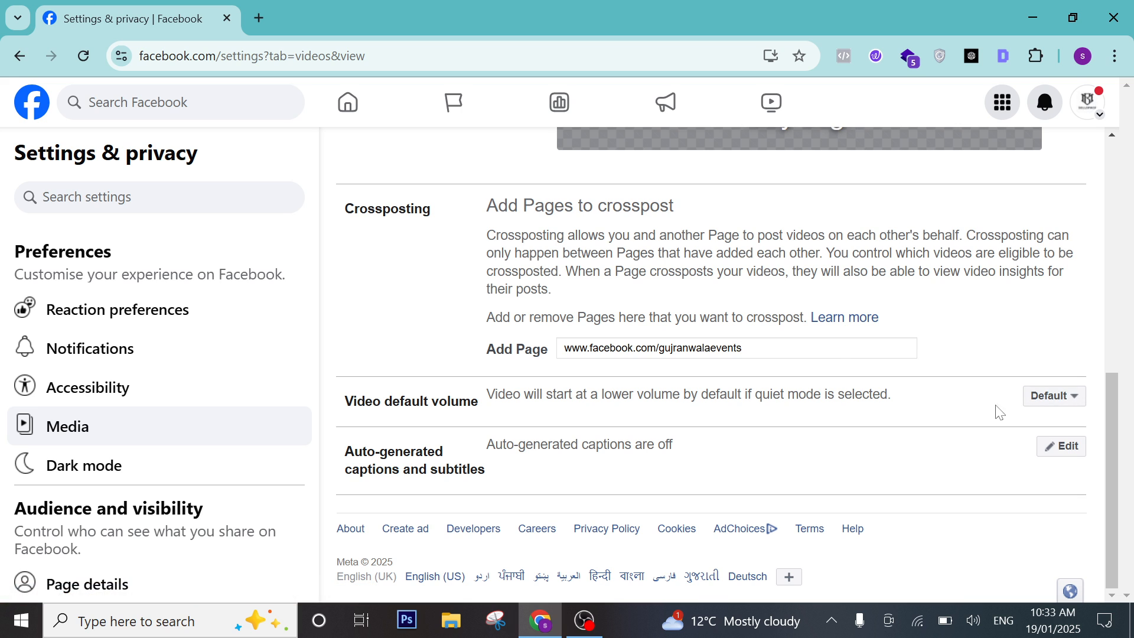
scroll(521, 459, "up", 2)
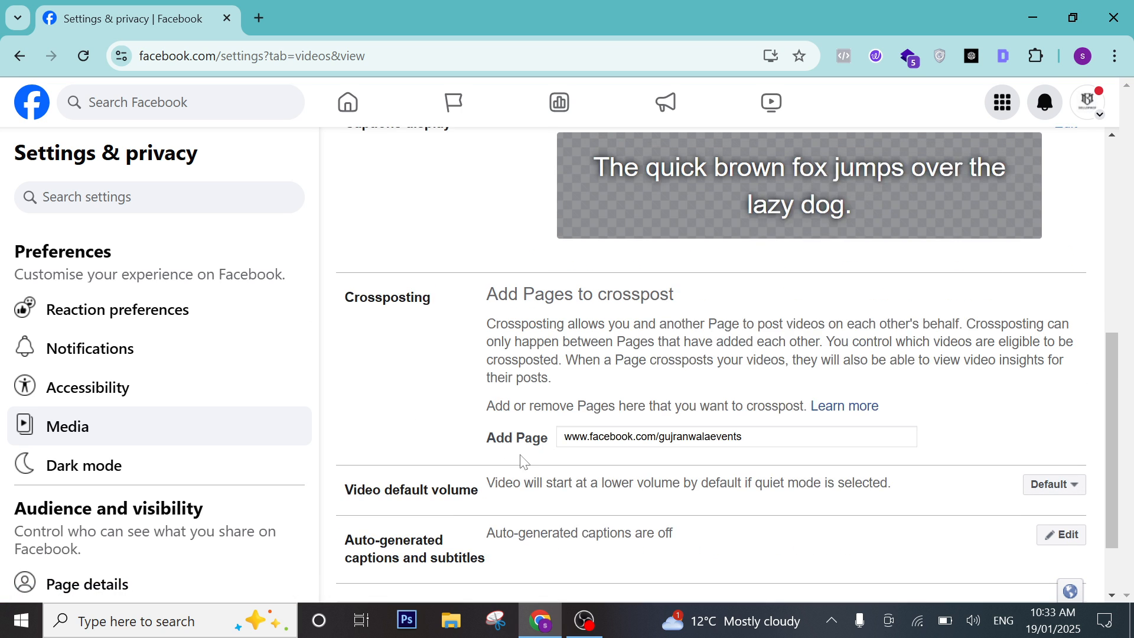
scroll(521, 456, "down", 2)
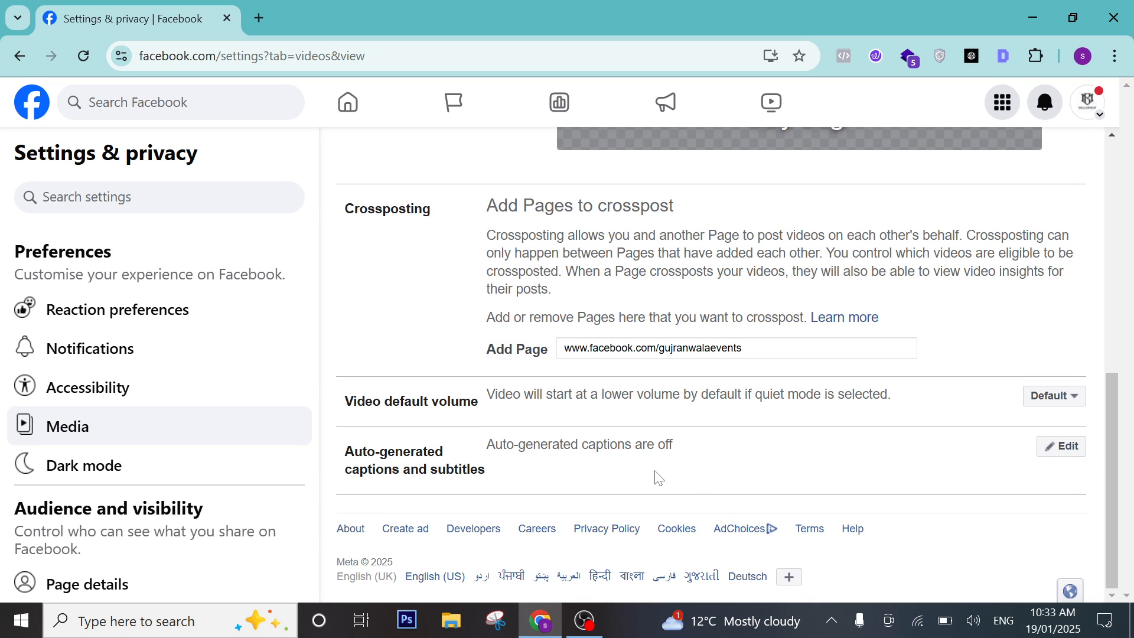
left_click_drag(654, 476, 418, 438)
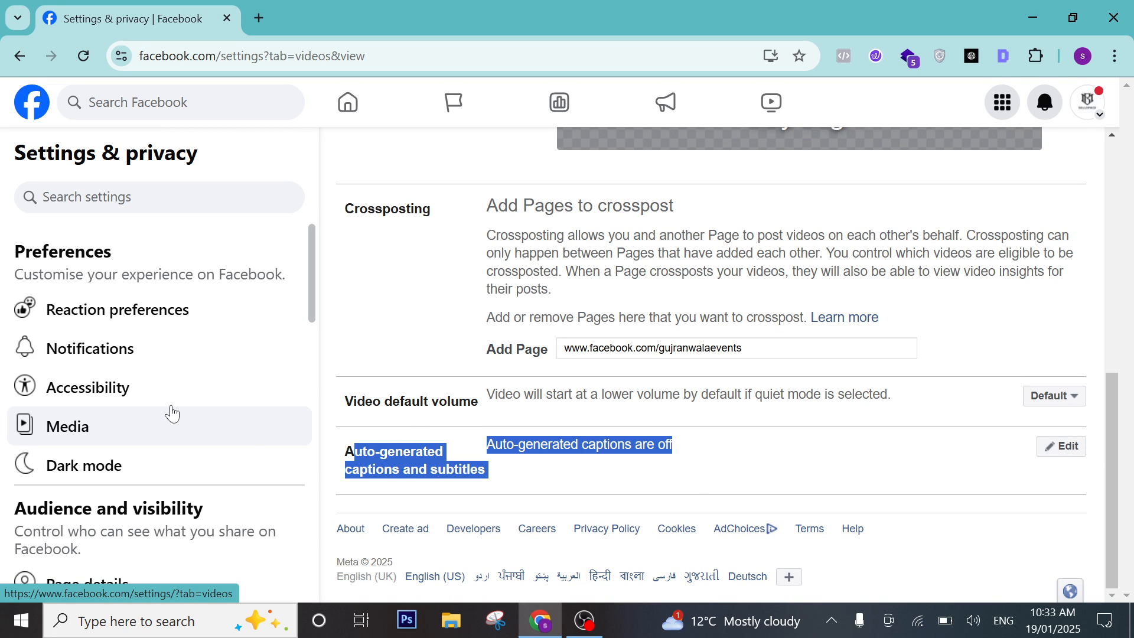
scroll(359, 305, "up", 6)
right_click(359, 305)
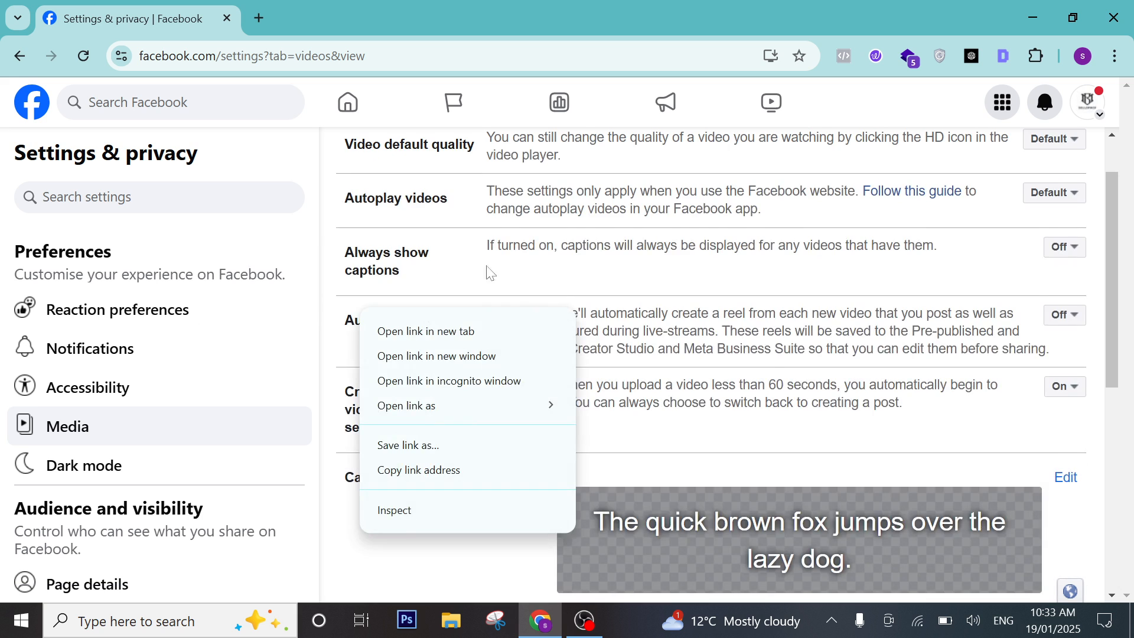
left_click(486, 265)
scroll(486, 265, "up", 2)
scroll(112, 384, "down", 6)
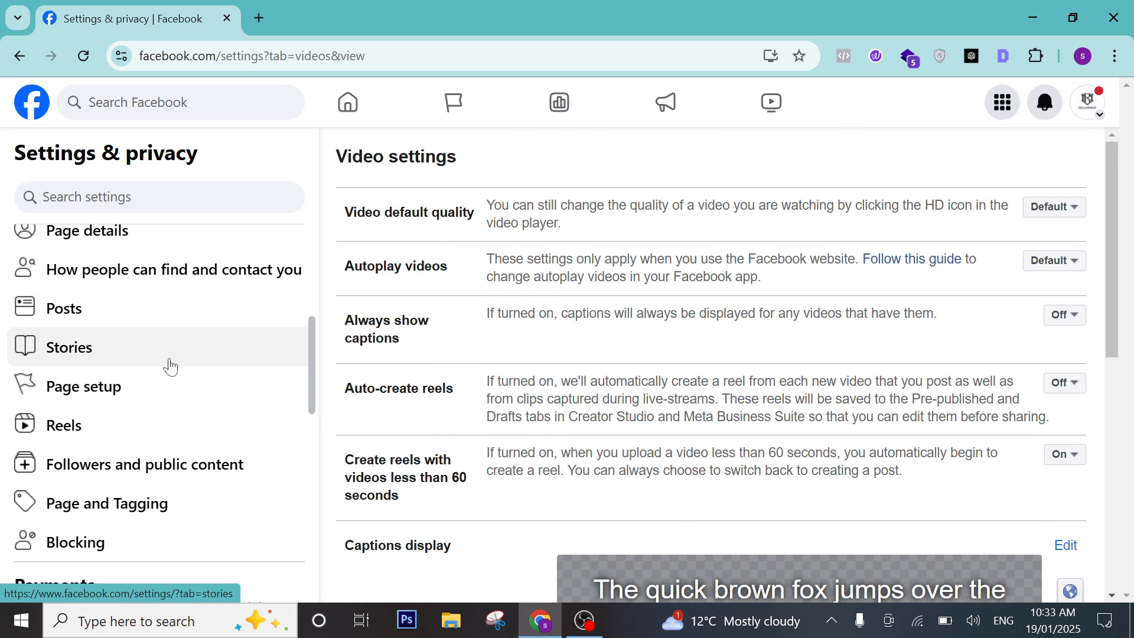
scroll(181, 357, "up", 1)
scroll(182, 358, "up", 5)
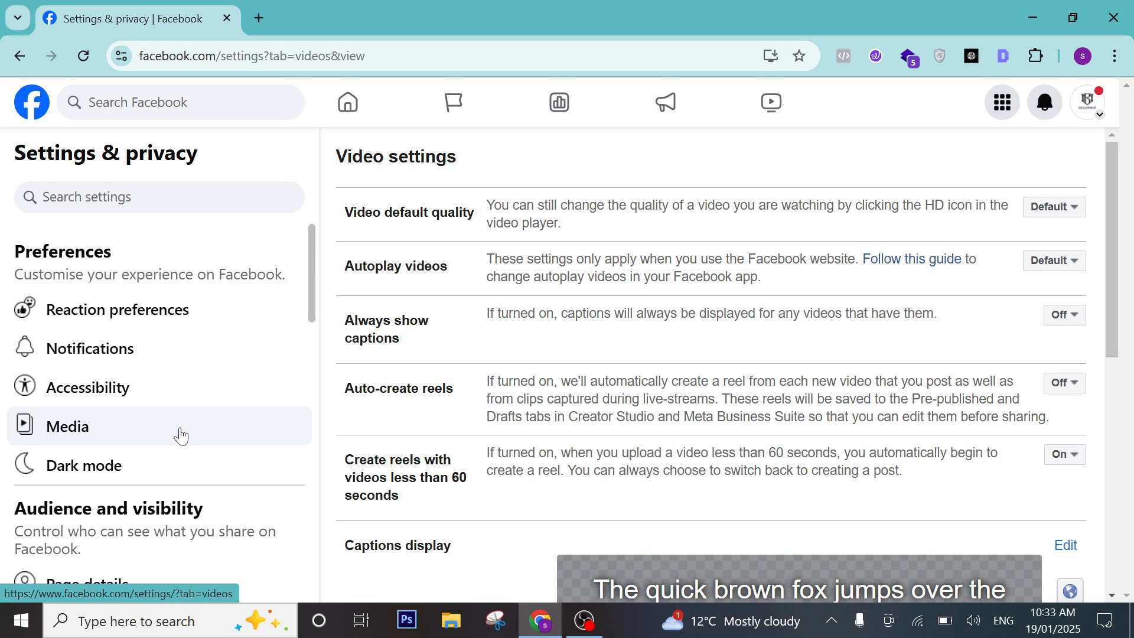
scroll(154, 401, "down", 5)
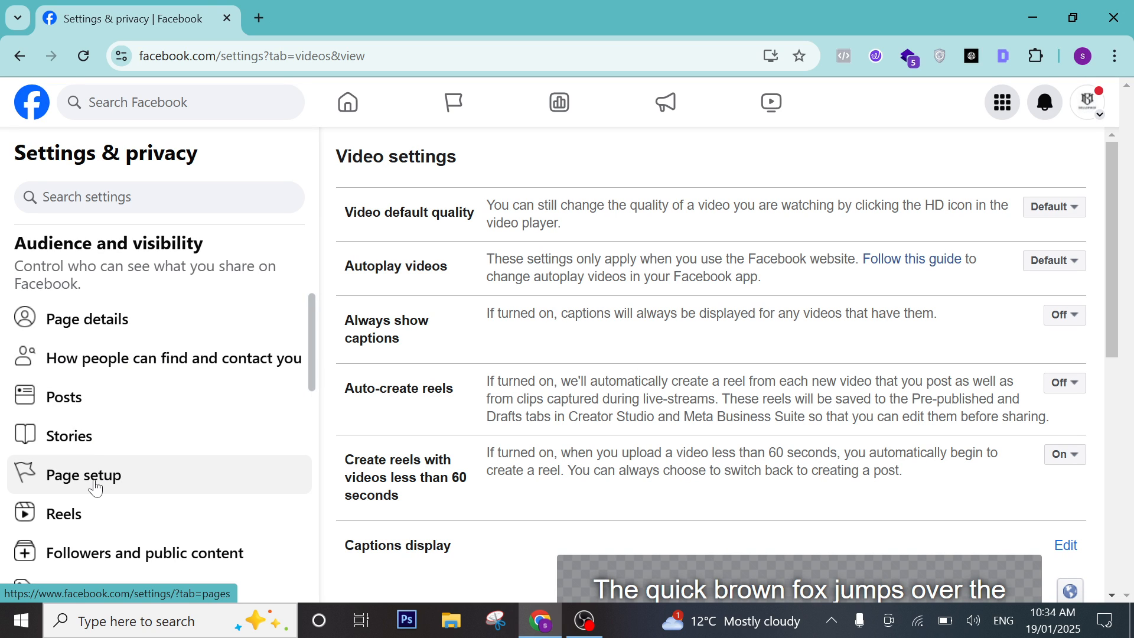
scroll(86, 515, "down", 1)
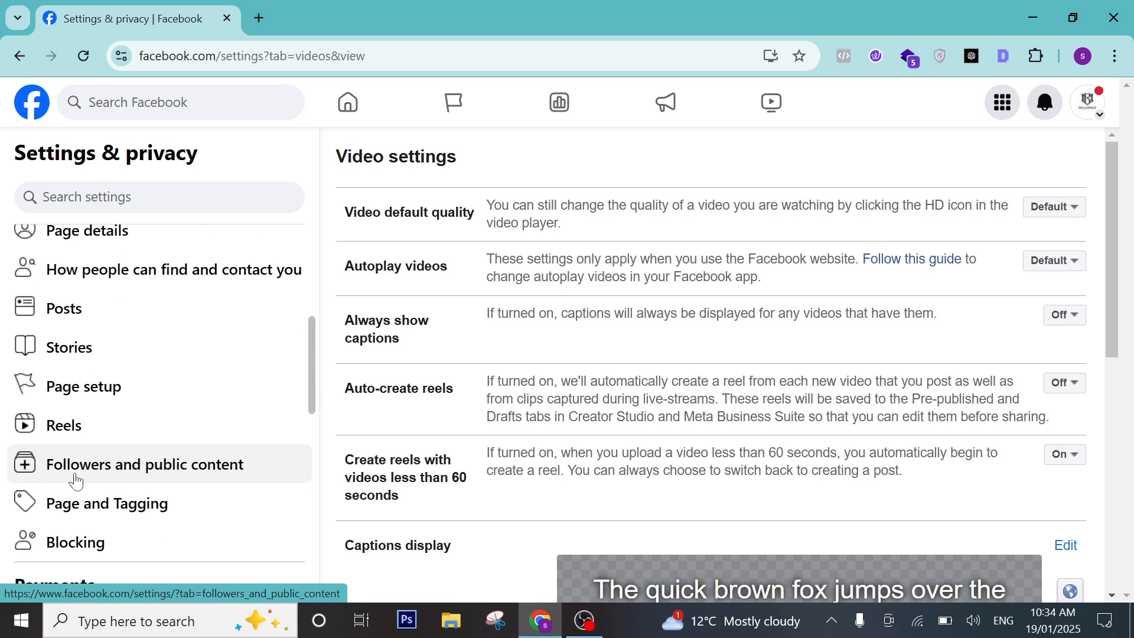
scroll(156, 455, "down", 1)
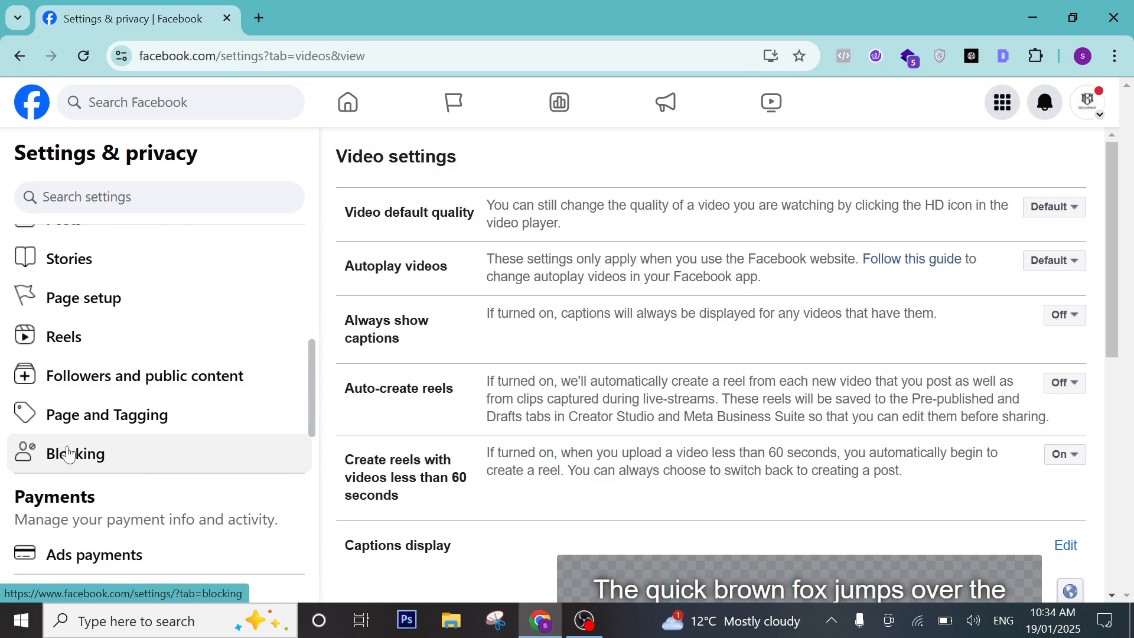
scroll(118, 455, "down", 4)
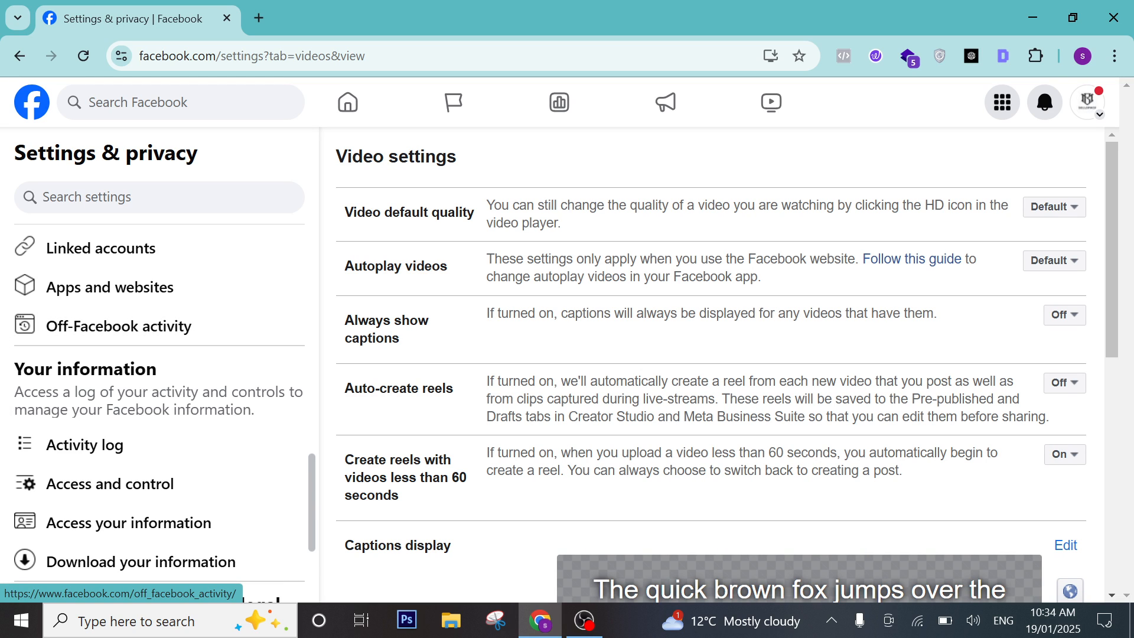
scroll(53, 425, "down", 3)
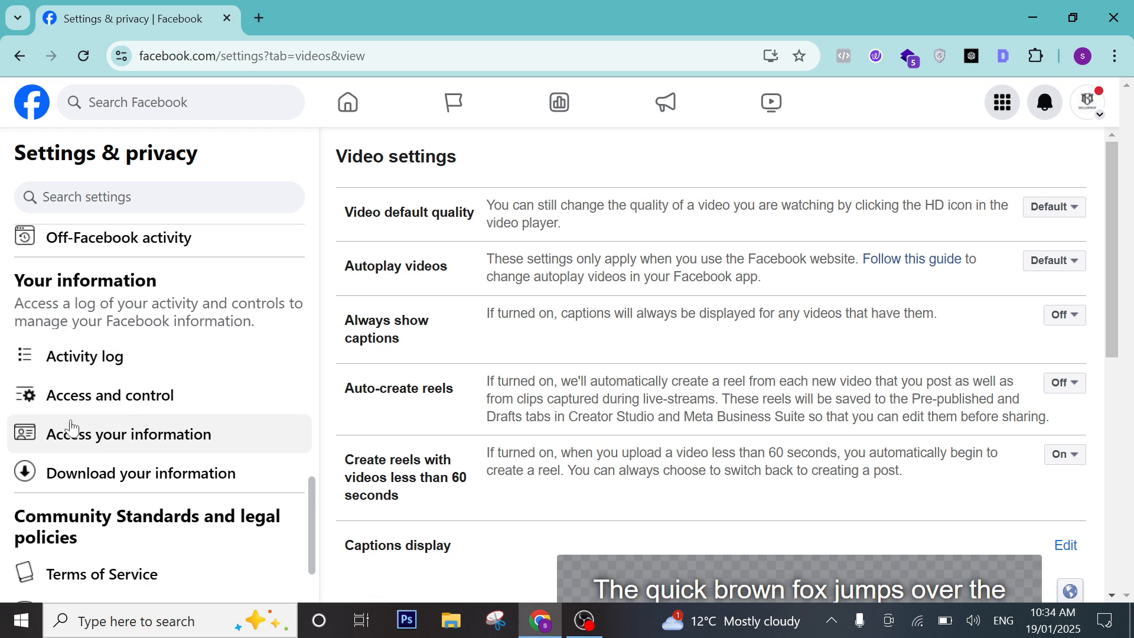
scroll(131, 457, "down", 1)
scroll(132, 458, "down", 3)
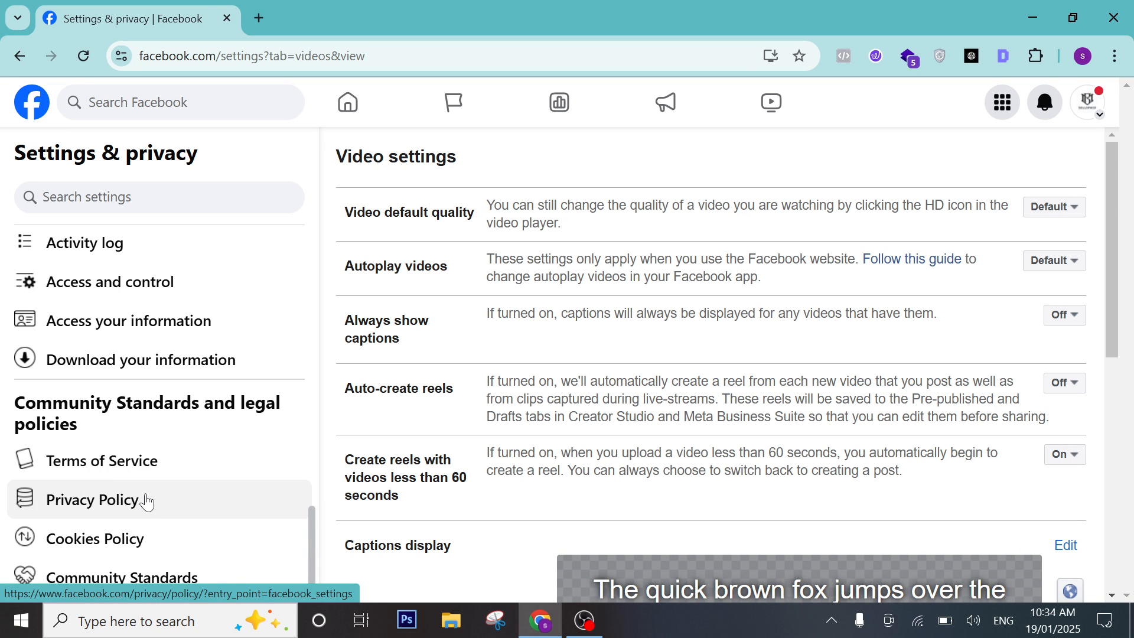
scroll(138, 315, "up", 5)
scroll(138, 314, "up", 5)
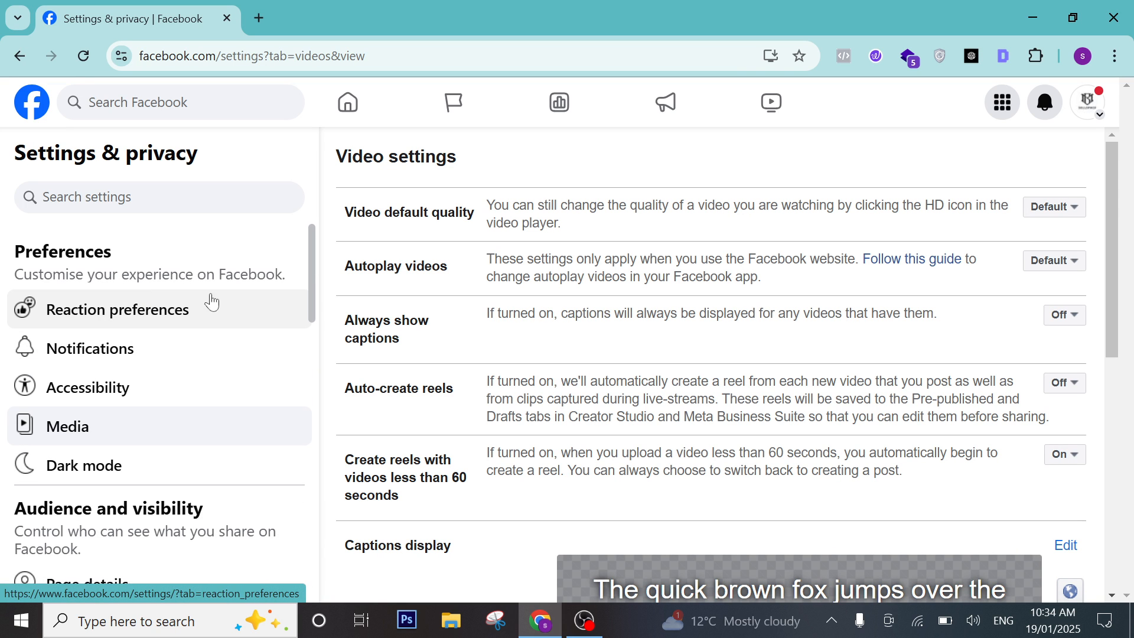
scroll(154, 343, "down", 4)
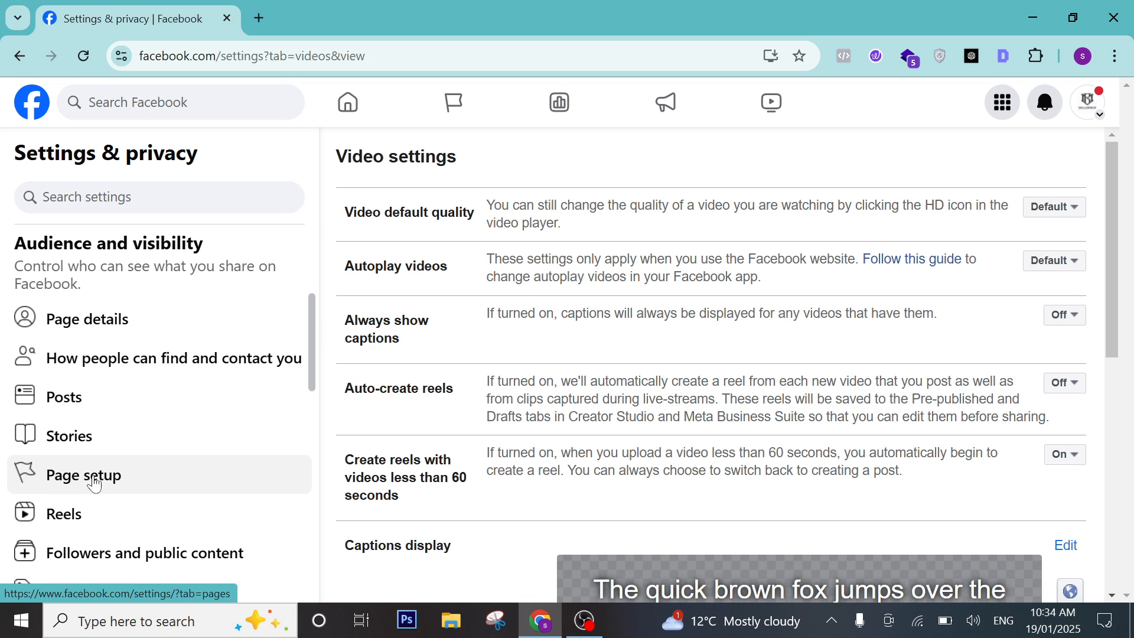
Open Page details and view About > Contact and basic info, showing the Marketing agency category.
left_click(104, 322)
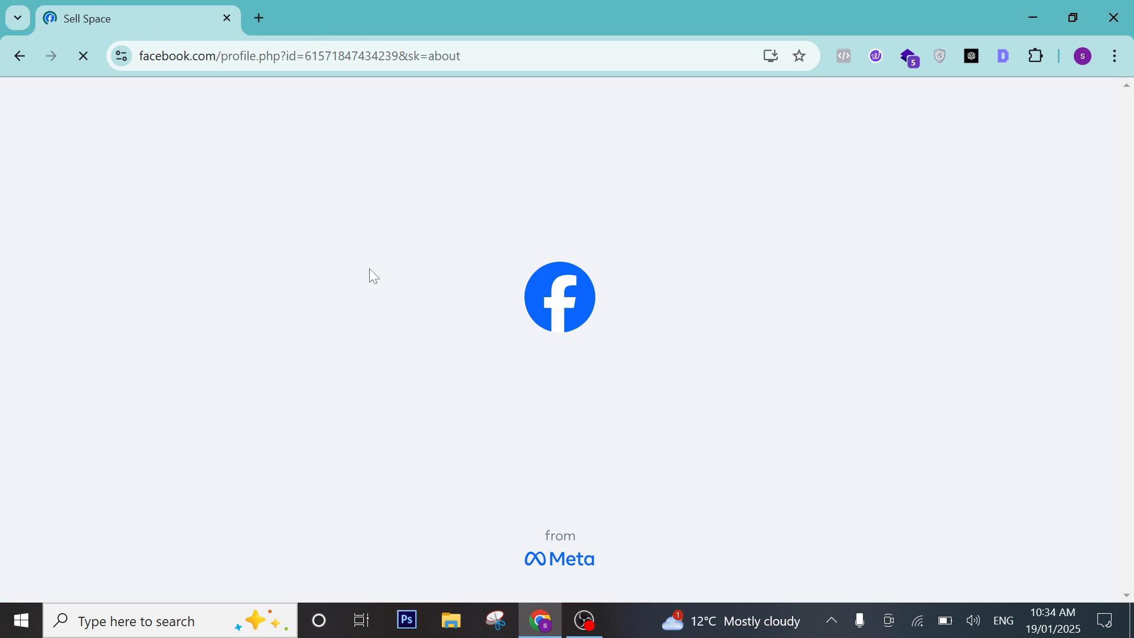
scroll(817, 248, "down", 2)
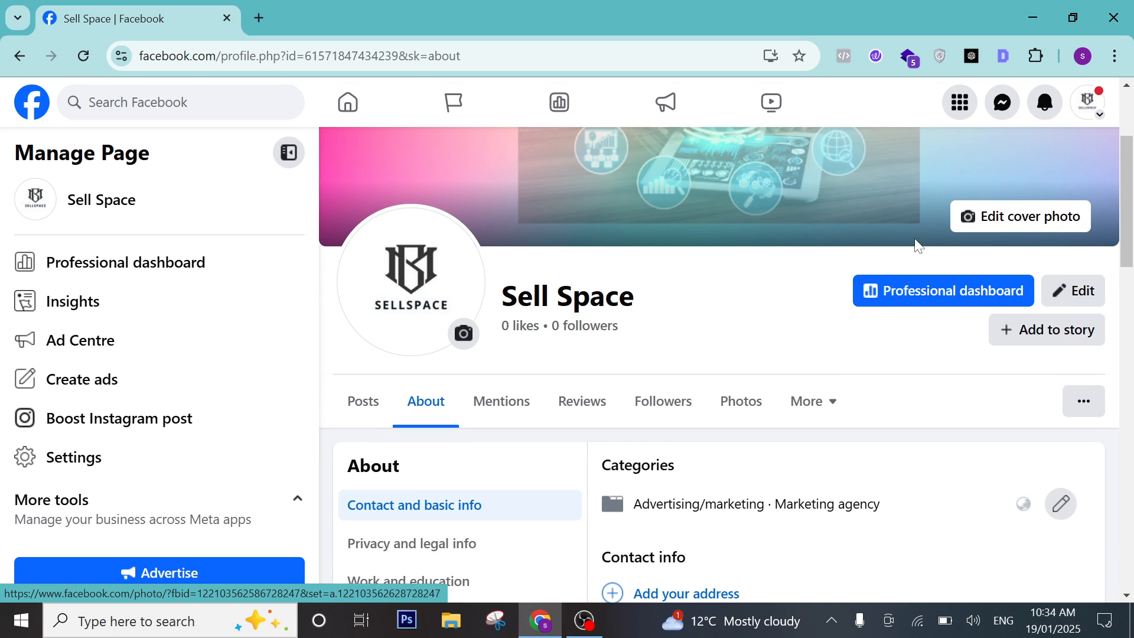
scroll(915, 240, "down", 3)
scroll(778, 261, "up", 3)
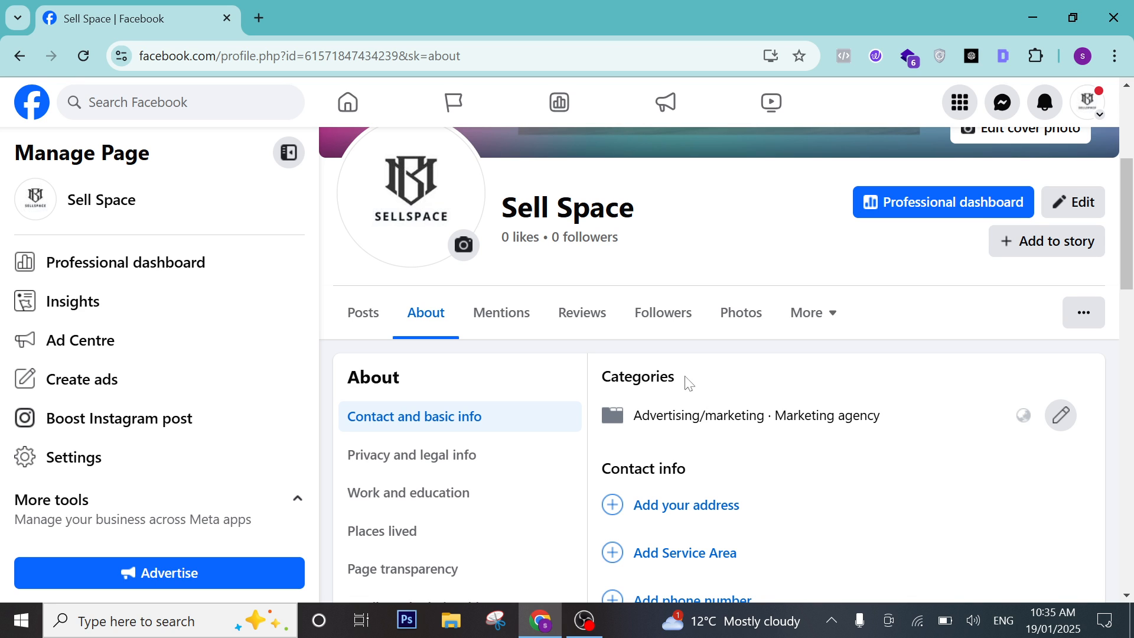
left_click_drag(689, 383, 568, 381)
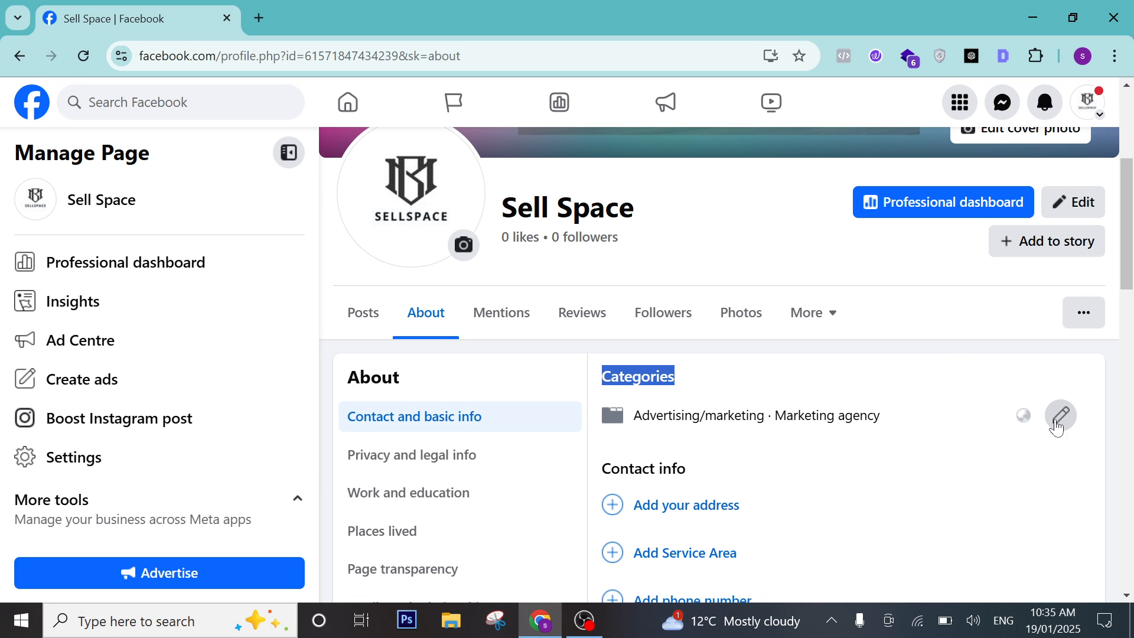
Open the category editor and cancel it, leaving the Page's categories unchanged.
left_click(1057, 424)
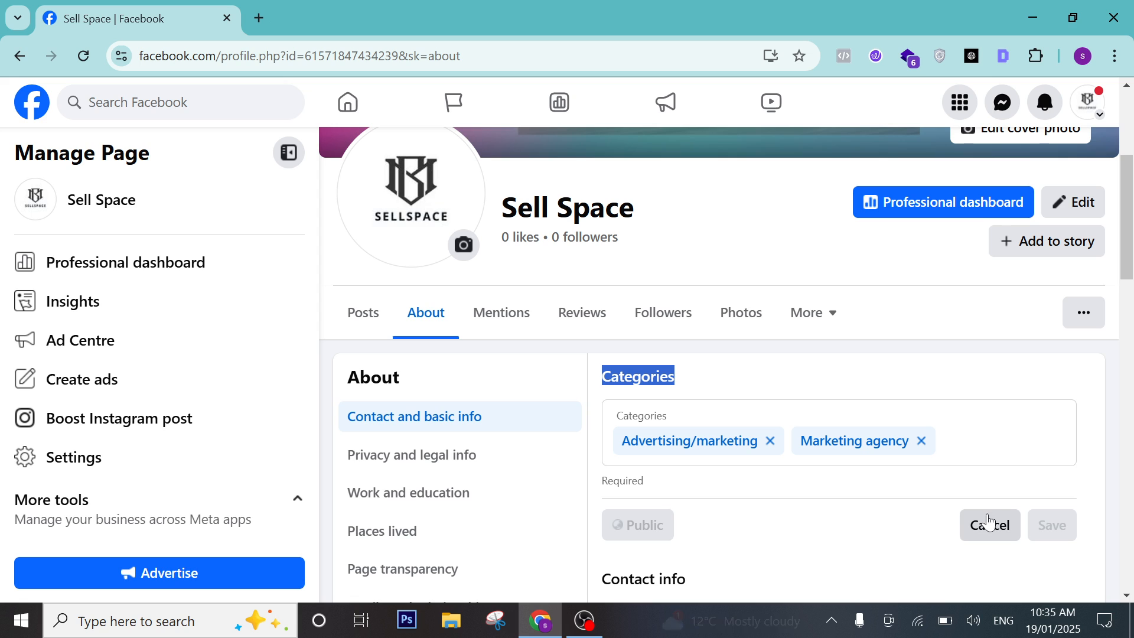
left_click(991, 523)
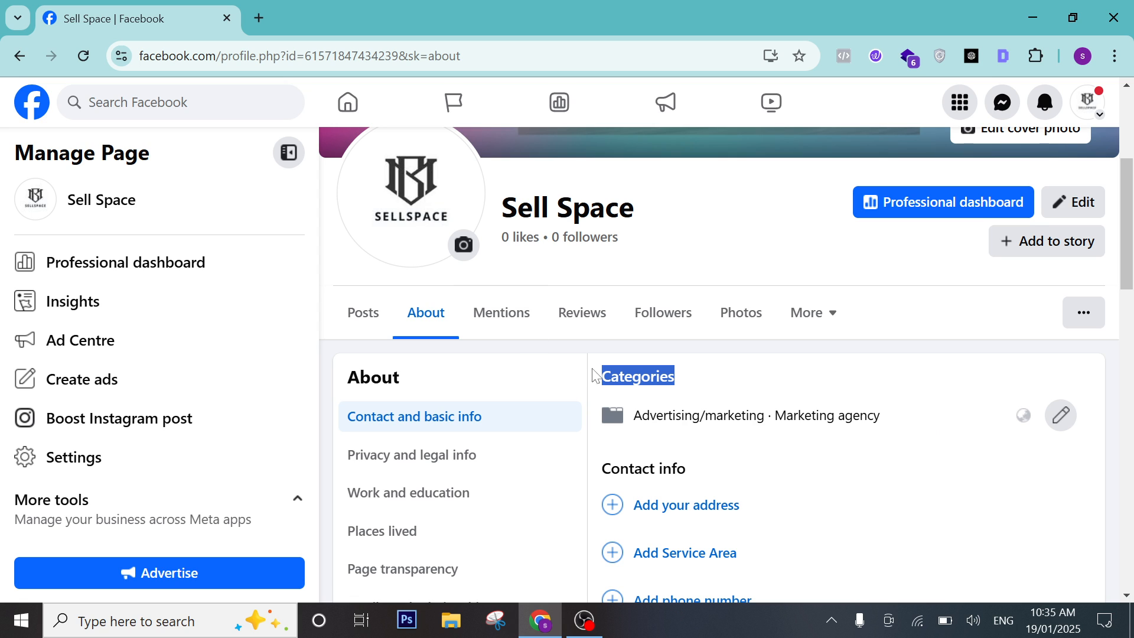
scroll(712, 435, "down", 1)
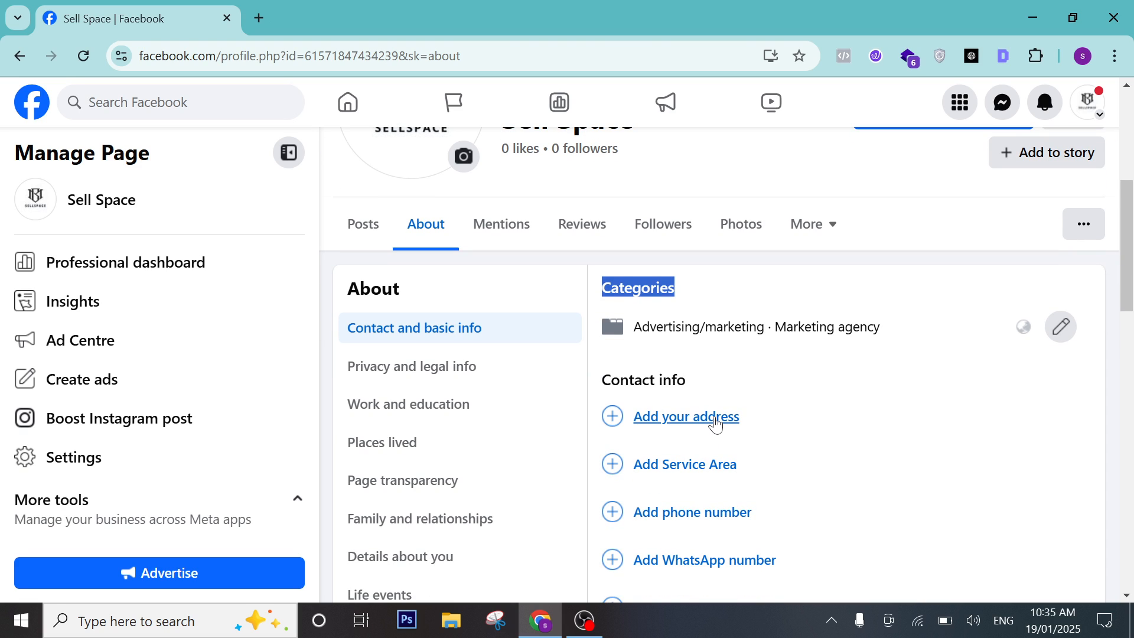
Add the Page's street address, searching 'erozgaar' and choosing the saved suggestion.
left_click(715, 424)
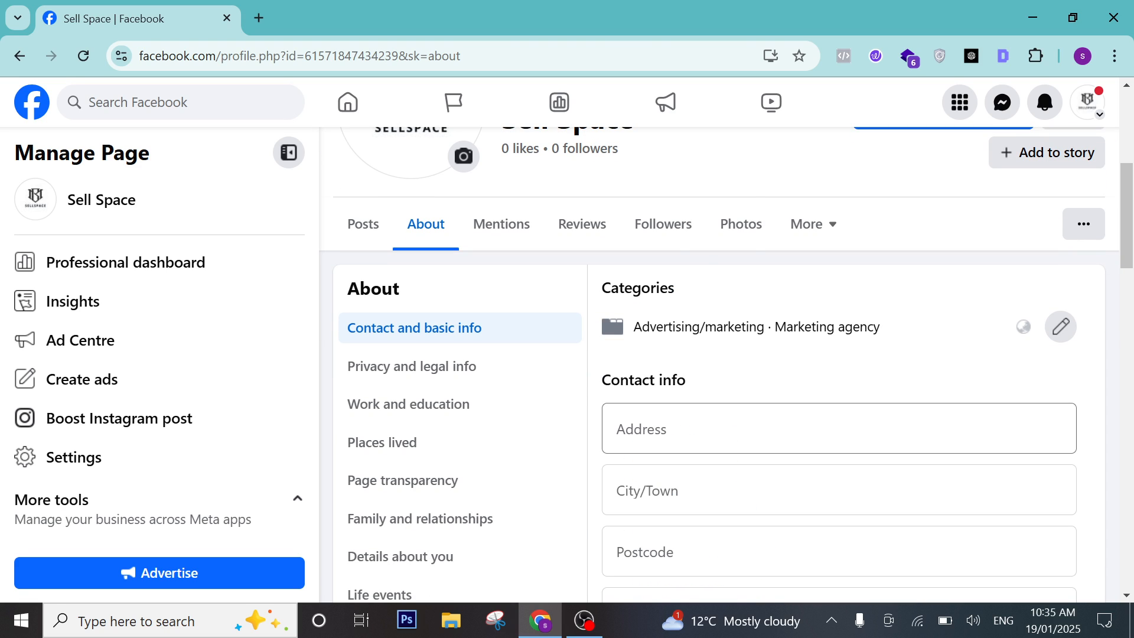
left_click(691, 433)
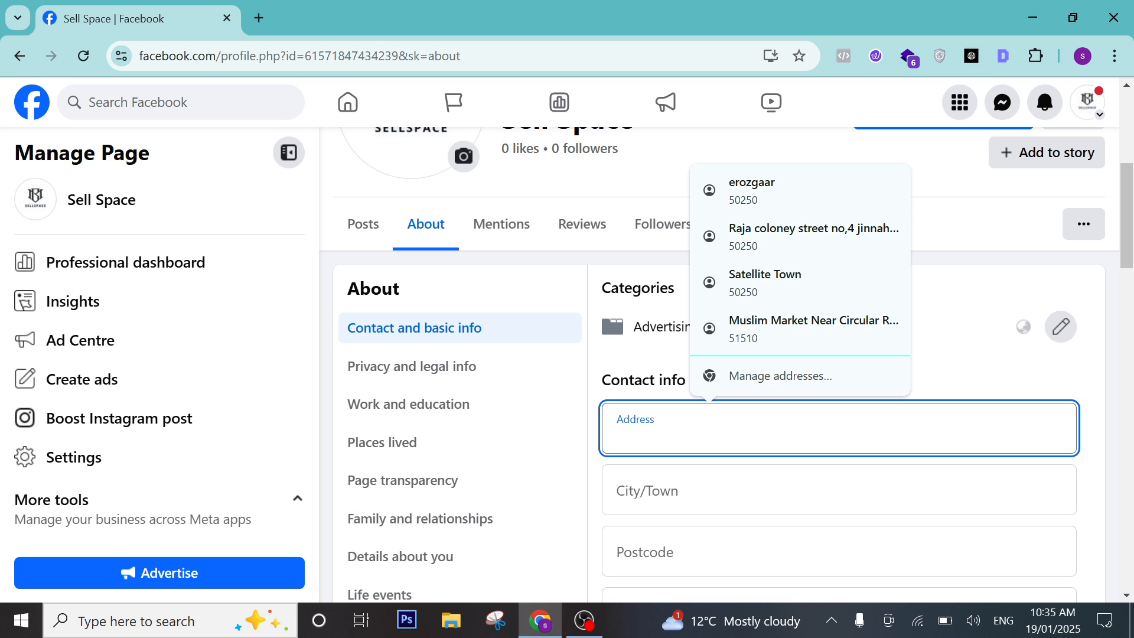
key("Up")
key("Up")
key("Up")
key("Up")
key("Return")
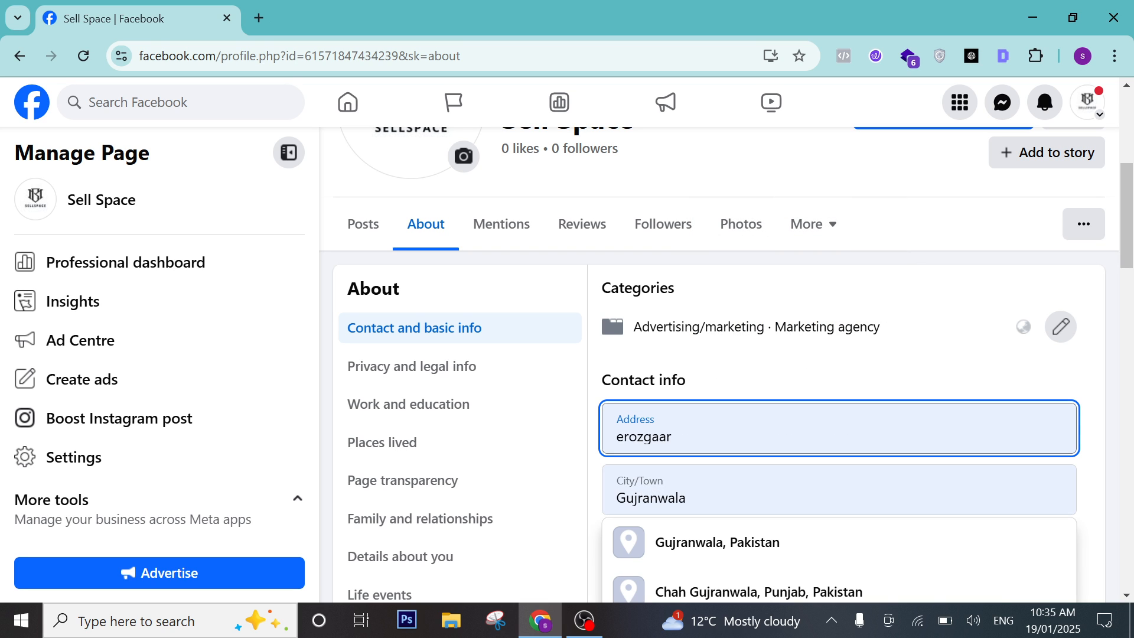
key("BackSpace")
key("BackSpace")
key("BackSpace")
key("BackSpace")
key("BackSpace")
key("BackSpace")
key("BackSpace")
key("BackSpace")
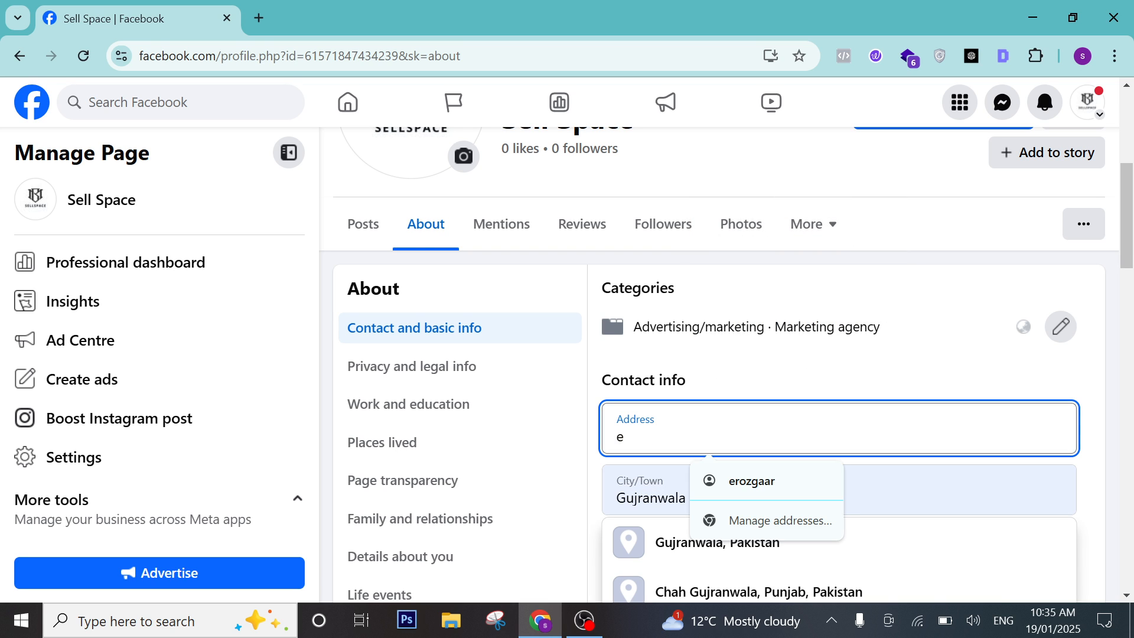
type("erozgaar")
left_click(790, 483)
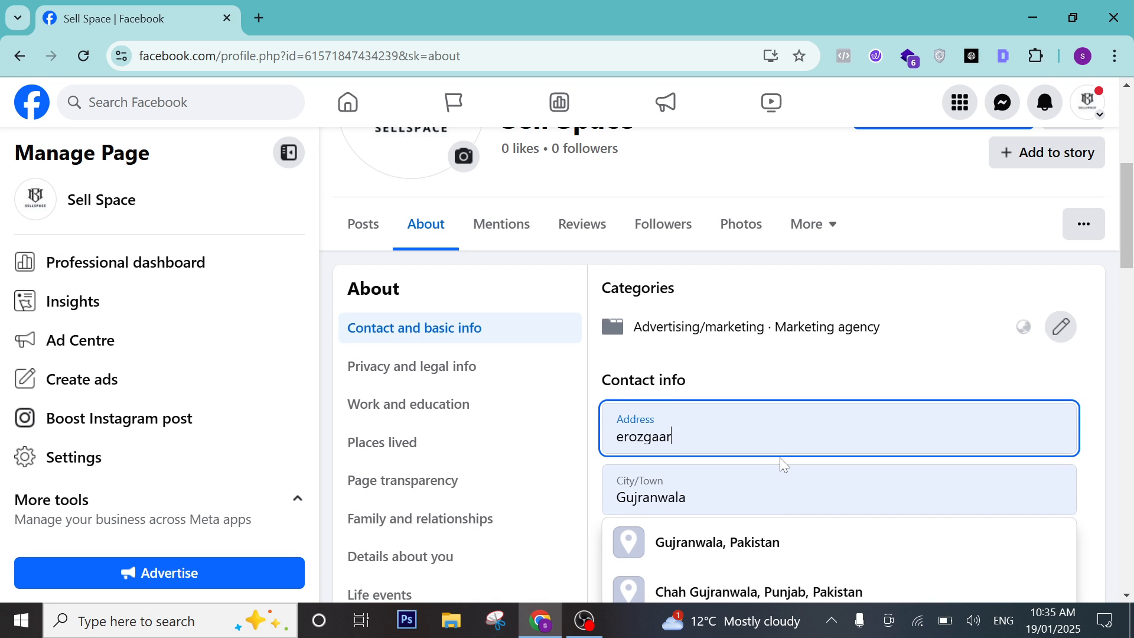
Choose the suggested city with its country and fill the neighbourhood from a suggestion.
scroll(785, 463, "down", 3)
left_click(717, 365)
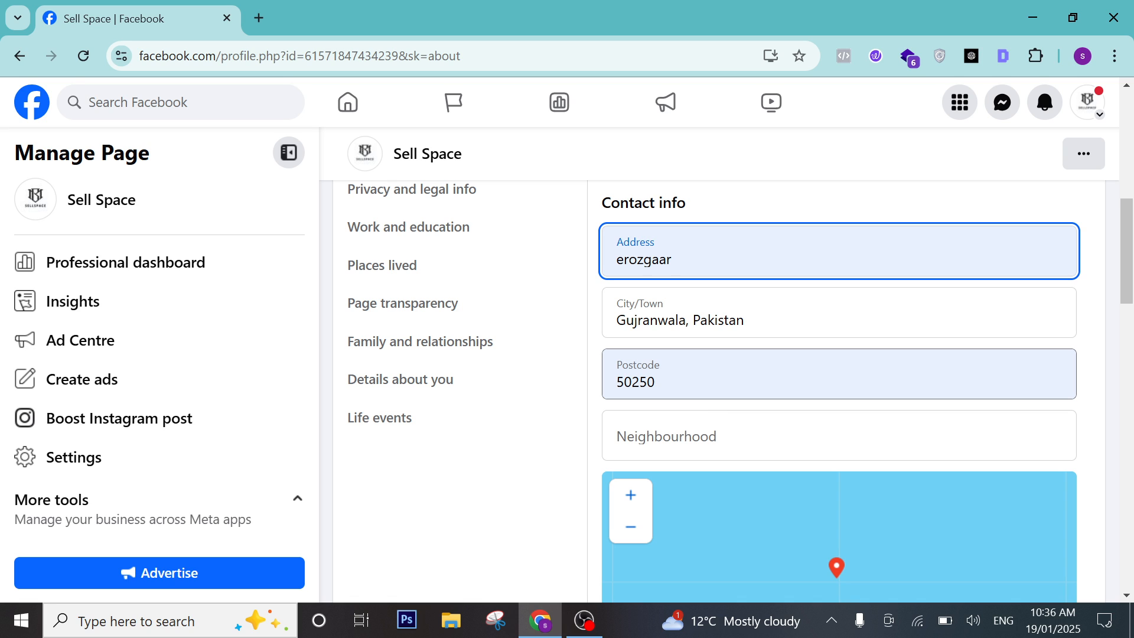
left_click(696, 448)
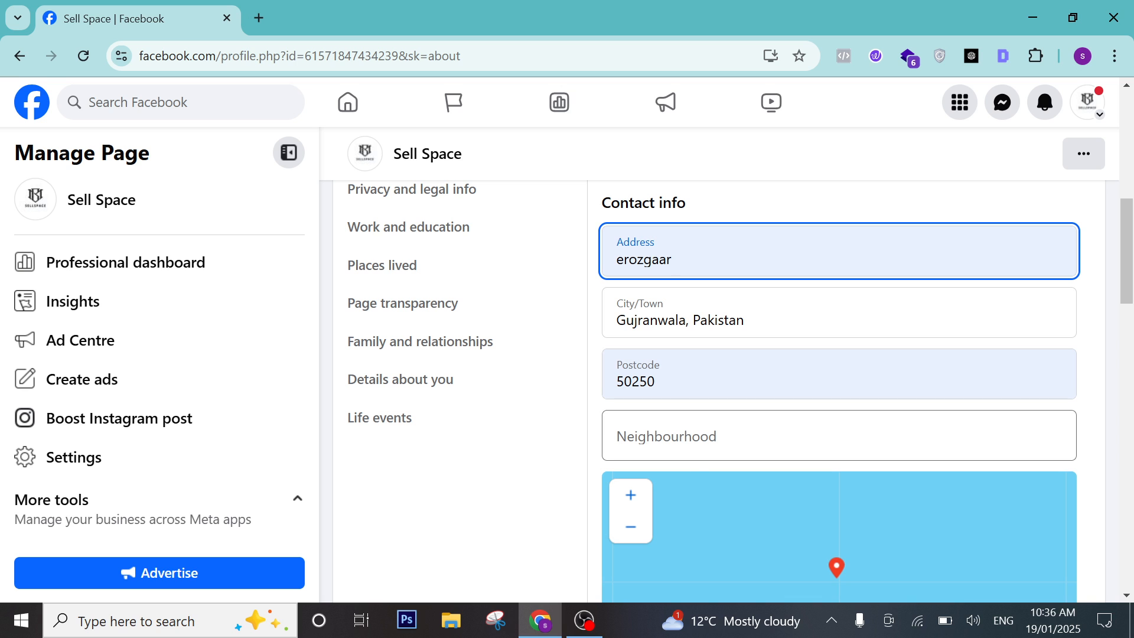
left_click(814, 496)
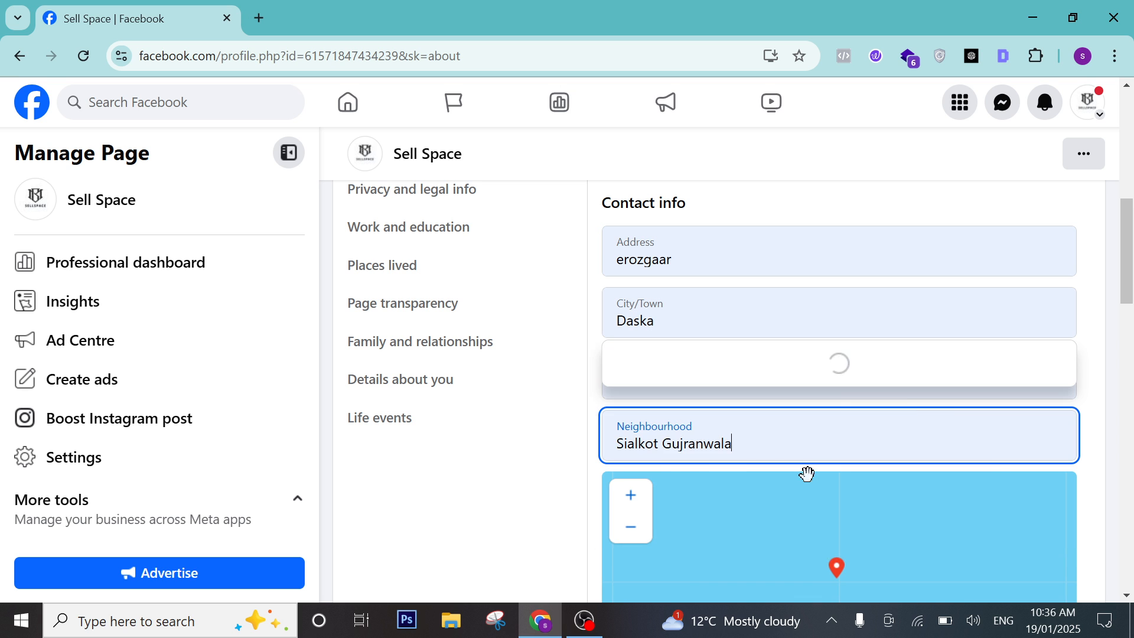
left_click(764, 367)
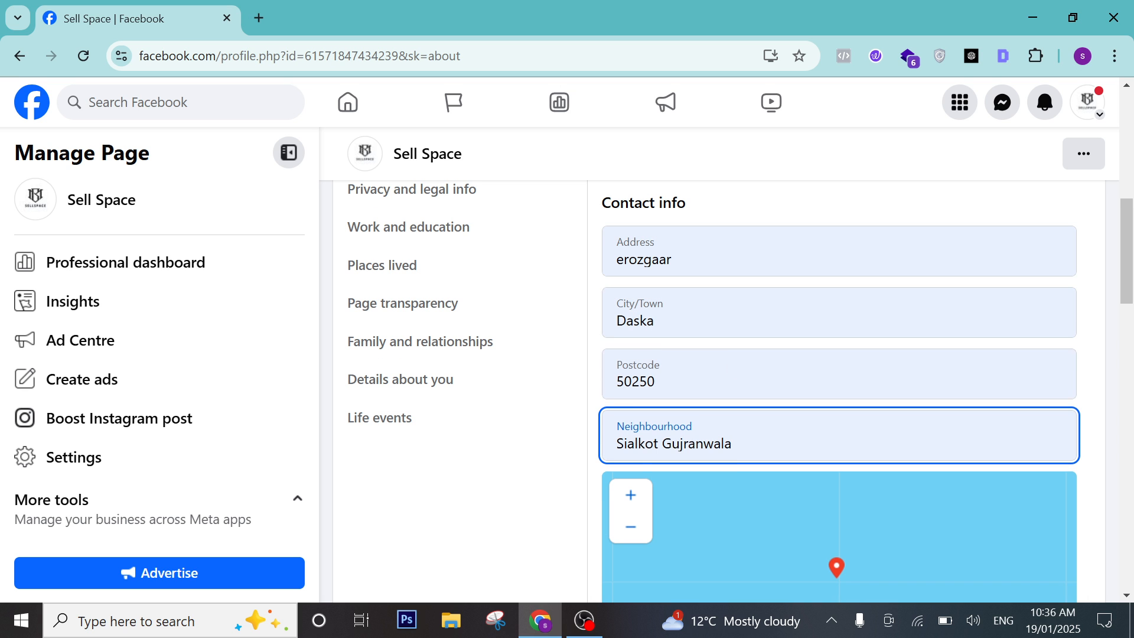
scroll(834, 399, "down", 3)
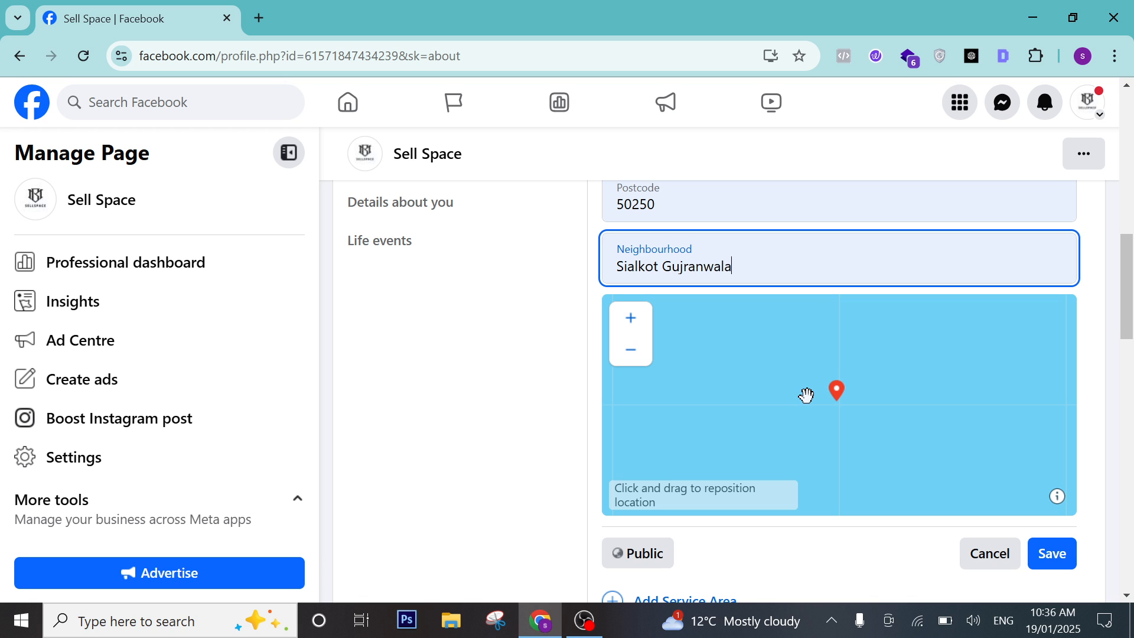
scroll(815, 451, "down", 3)
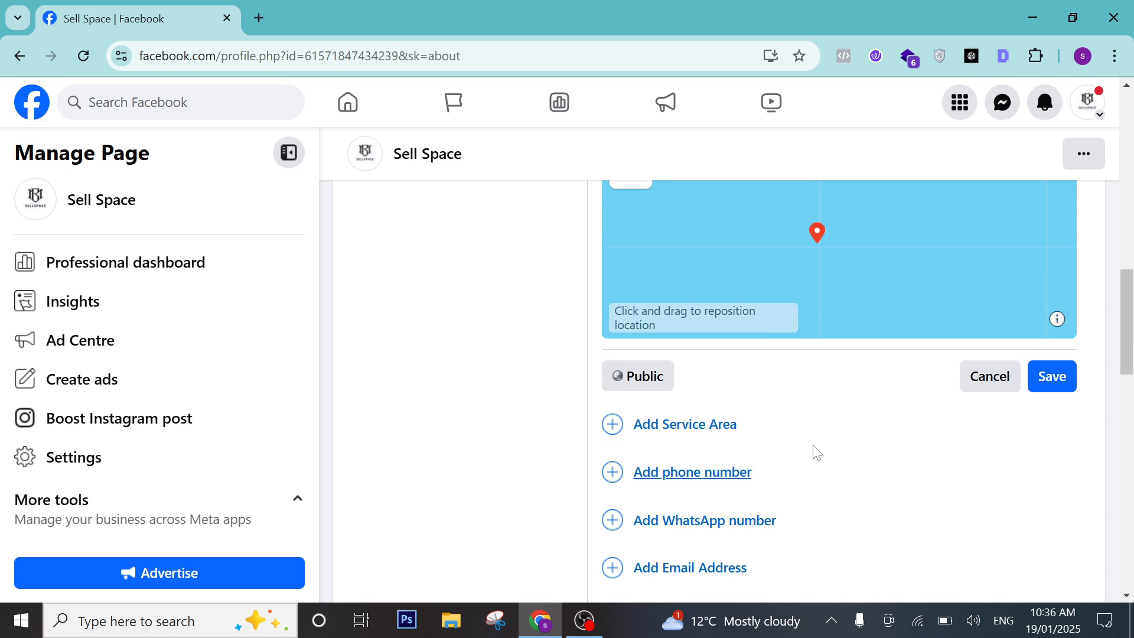
Search 'trav' and select Travis Heights, TX, US as the service area.
left_click(723, 433)
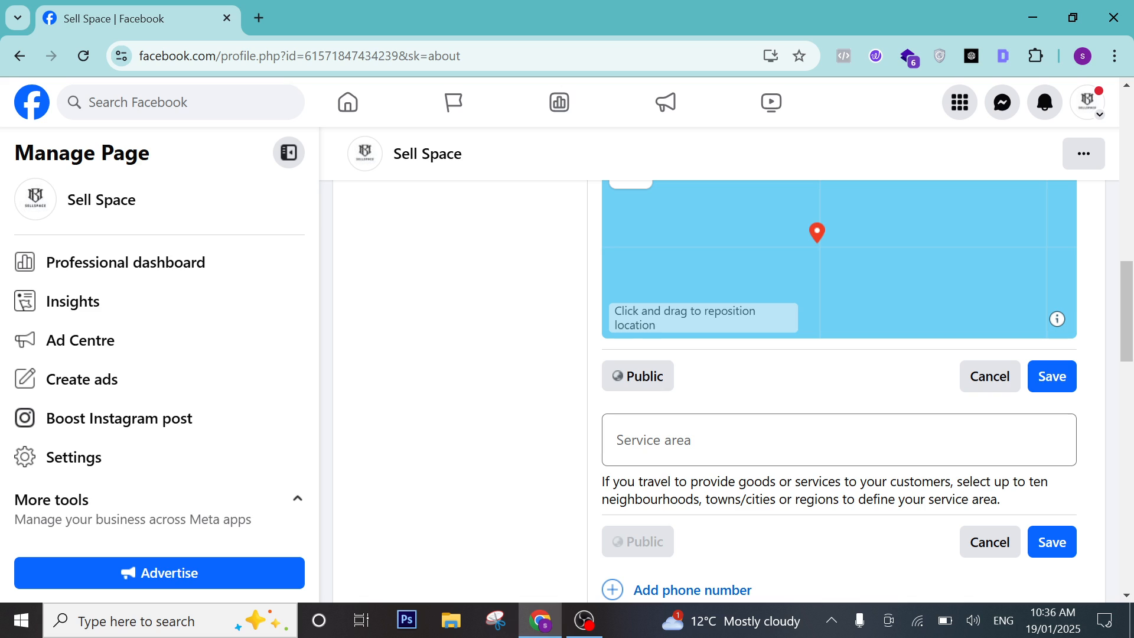
left_click(724, 439)
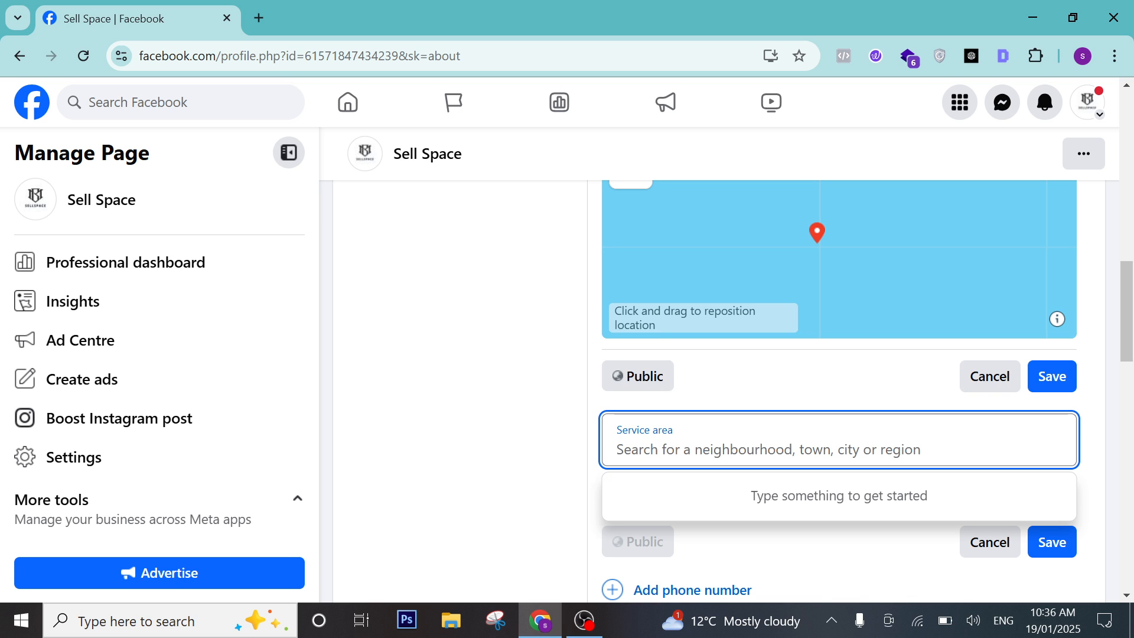
type("tr")
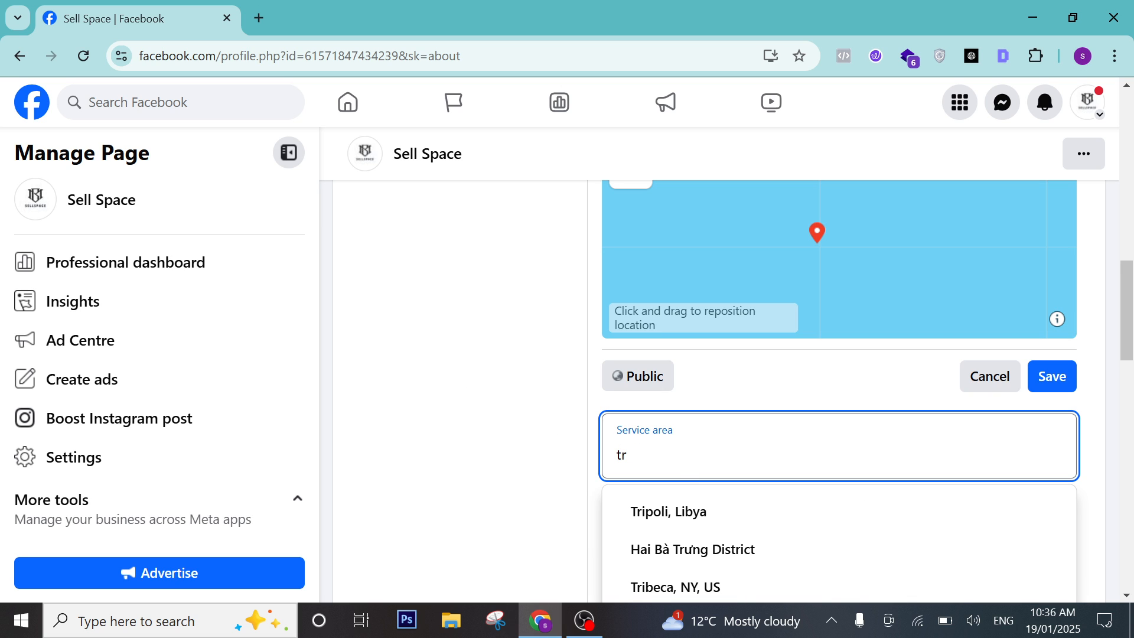
type("av")
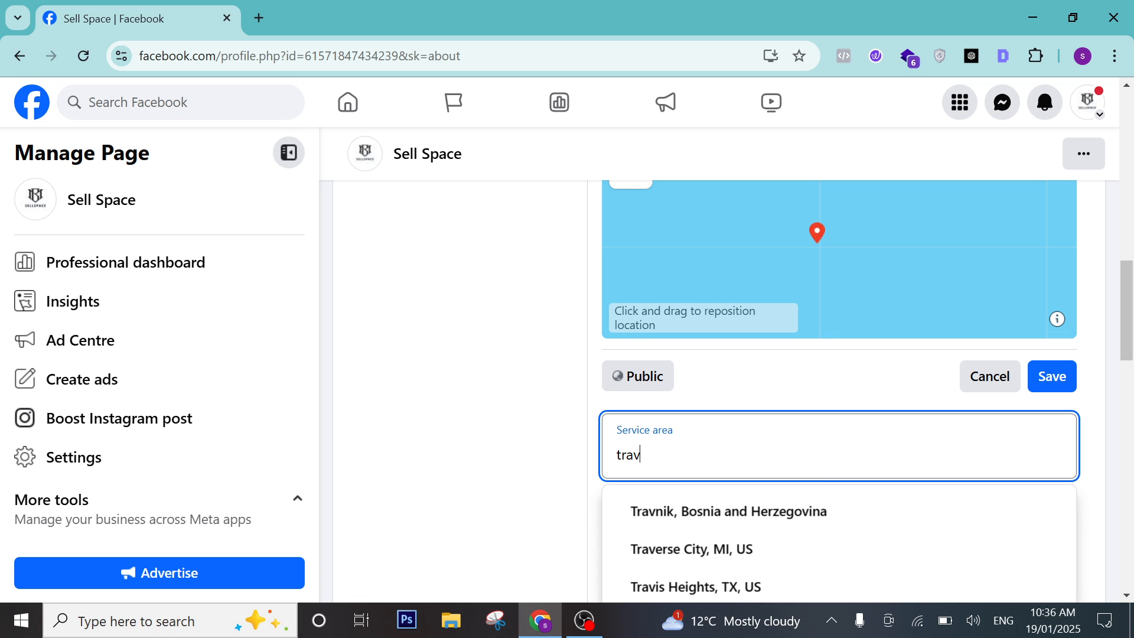
left_click(762, 585)
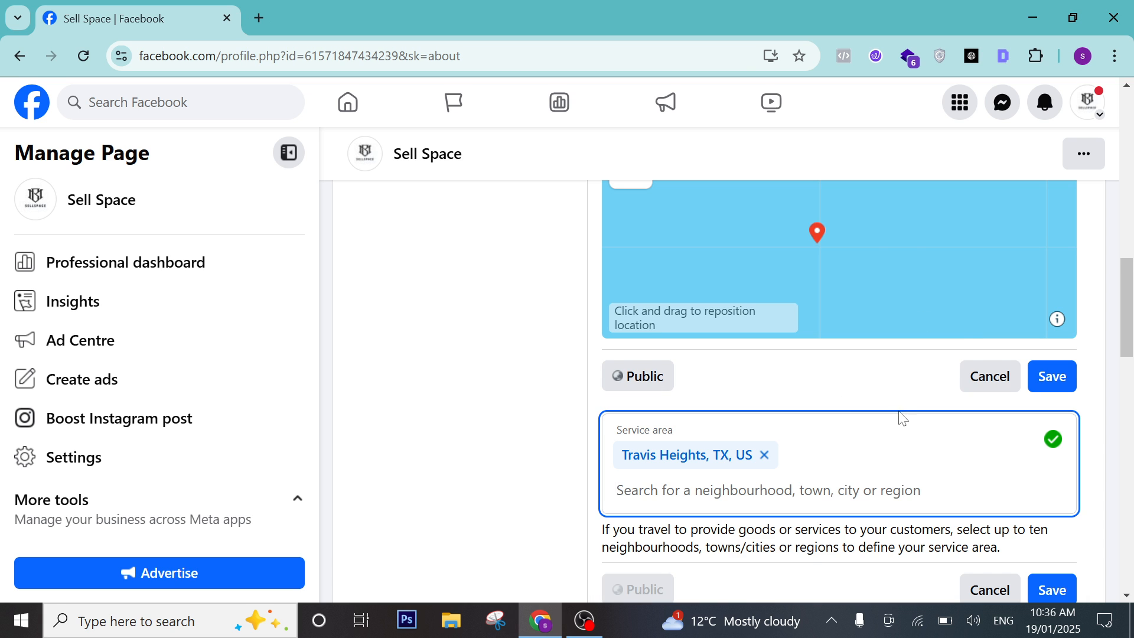
scroll(857, 418, "down", 3)
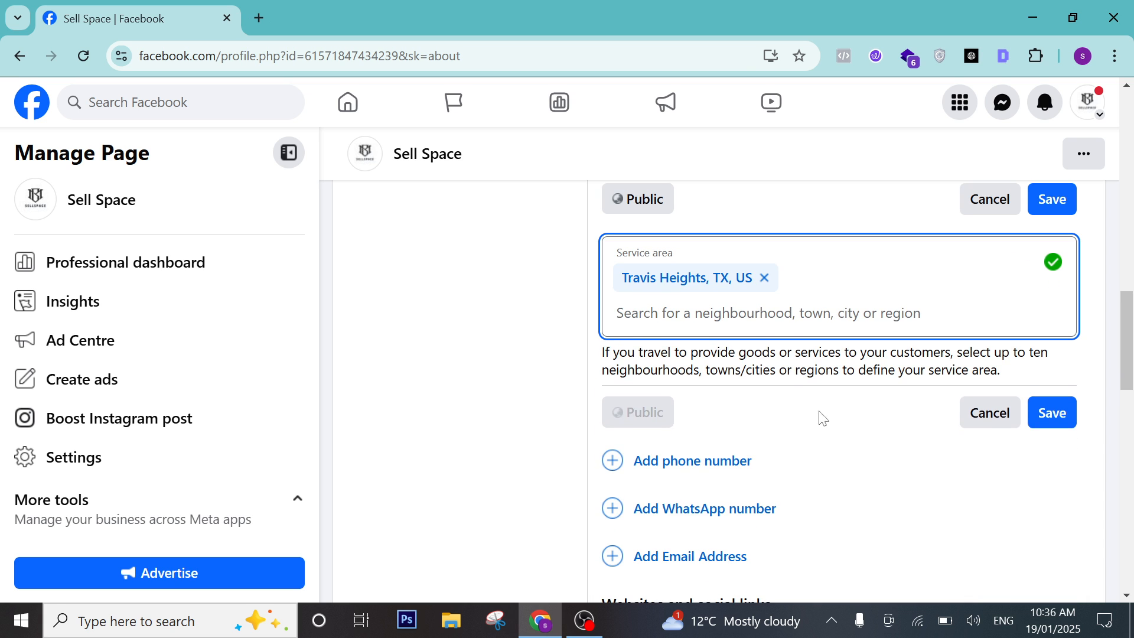
left_click(721, 468)
Change the phone number's calling code from US +1 to Pakistan +92.
left_click(729, 476)
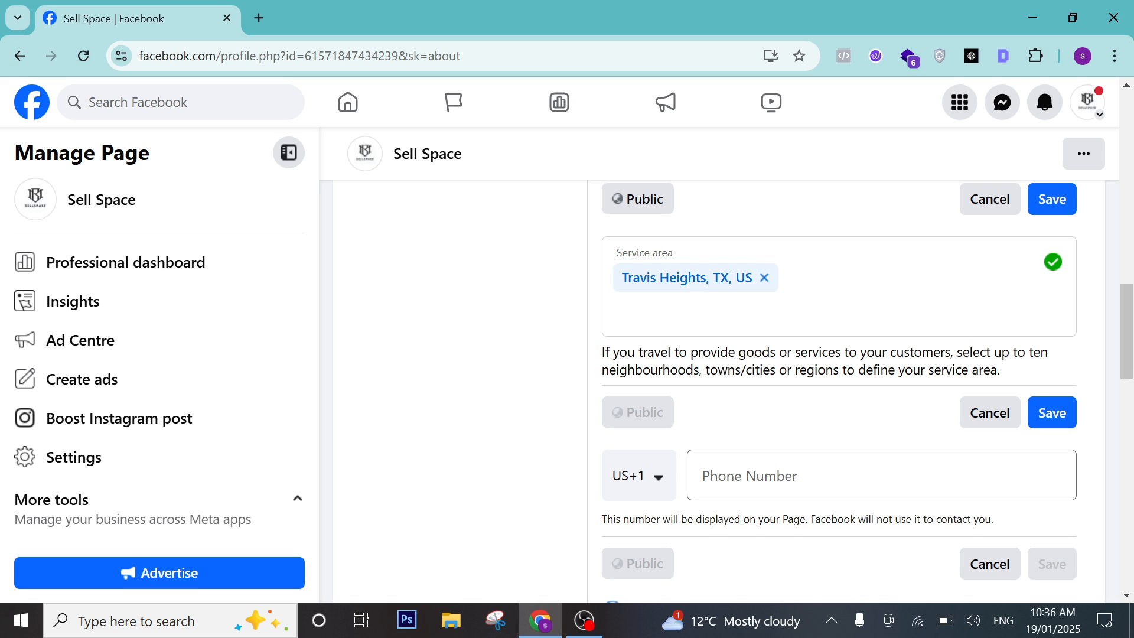
left_click(643, 470)
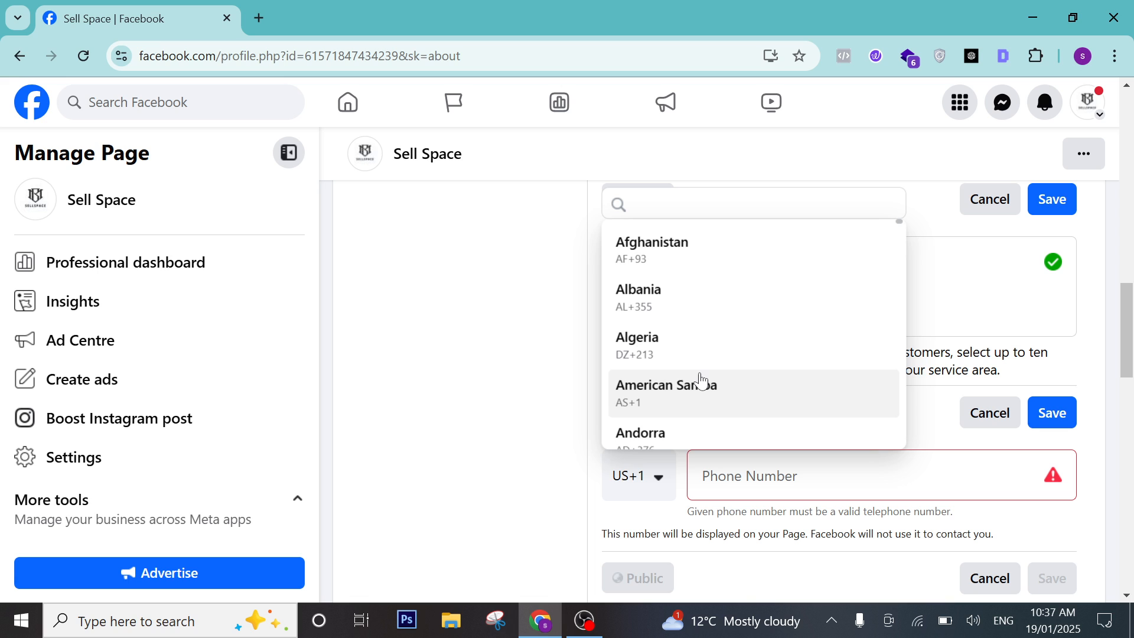
key("p")
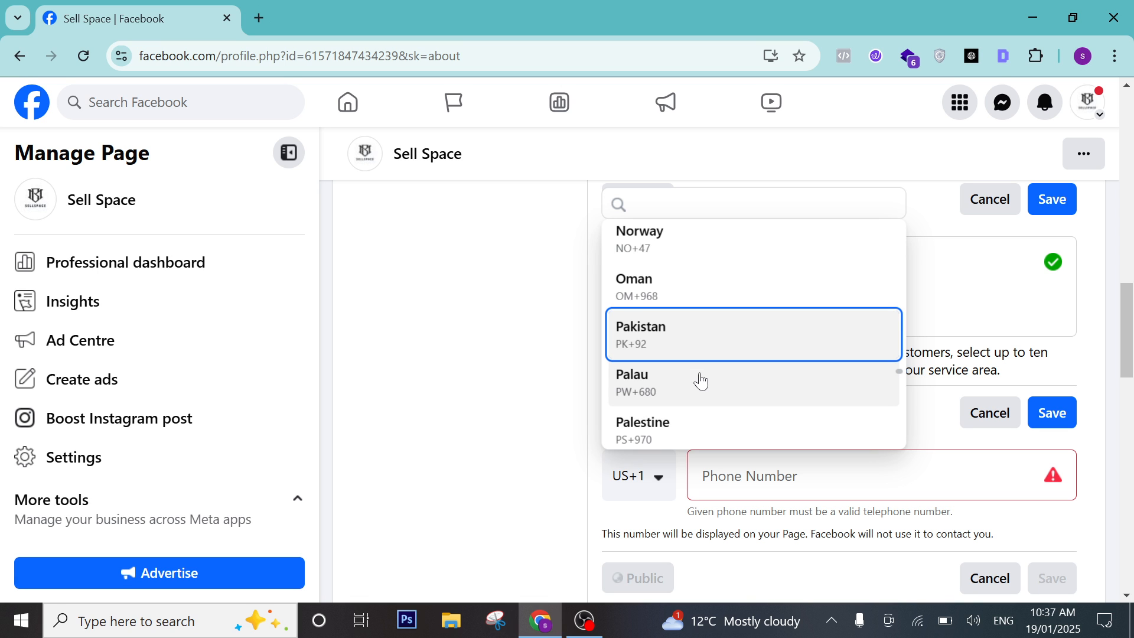
left_click(708, 336)
left_click(708, 481)
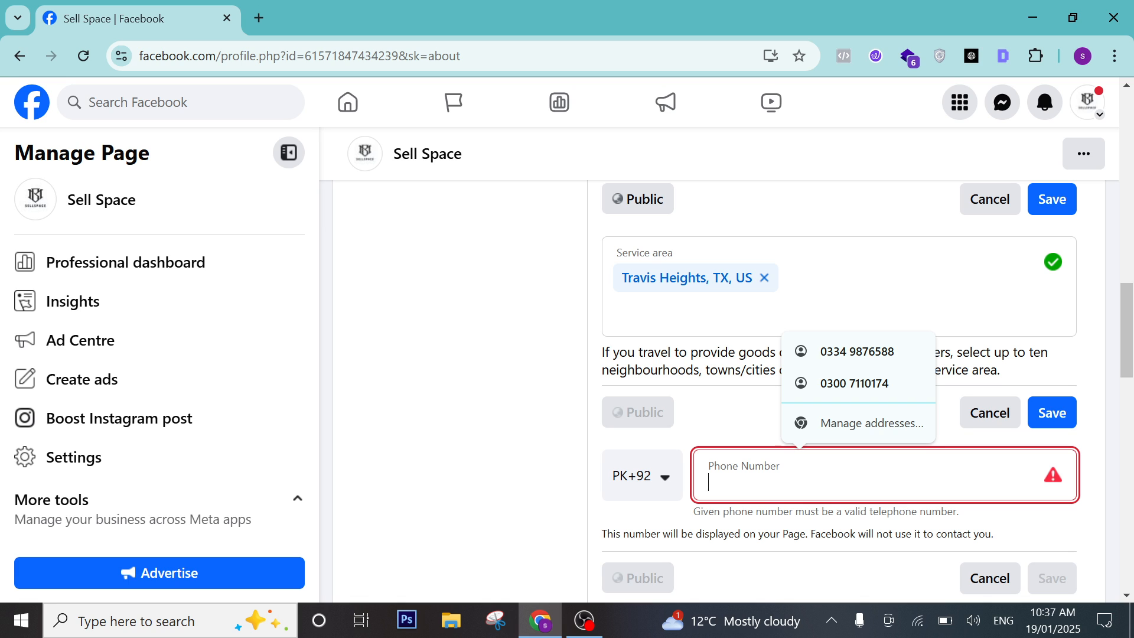
type("0333")
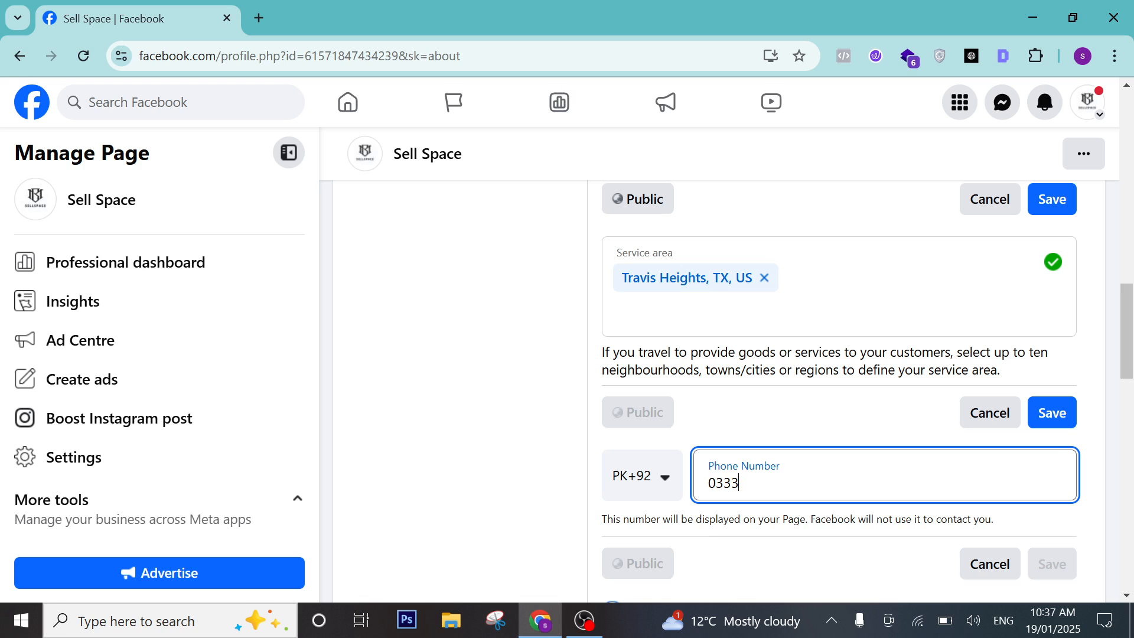
key("BackSpace")
key("BackSpace")
key("BackSpace")
key("BackSpace")
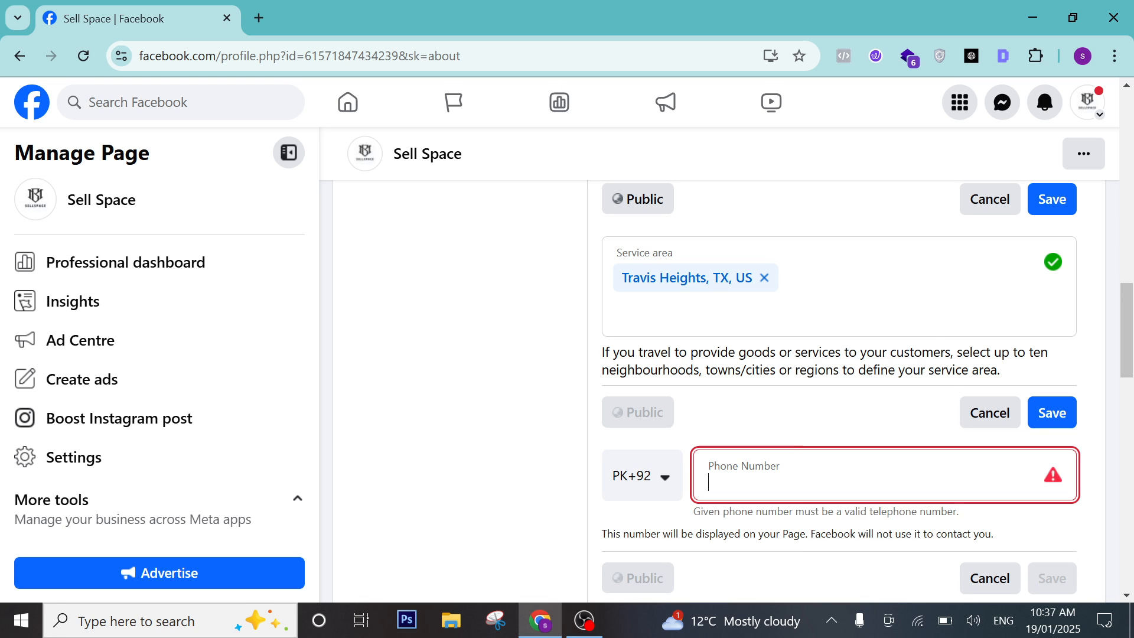
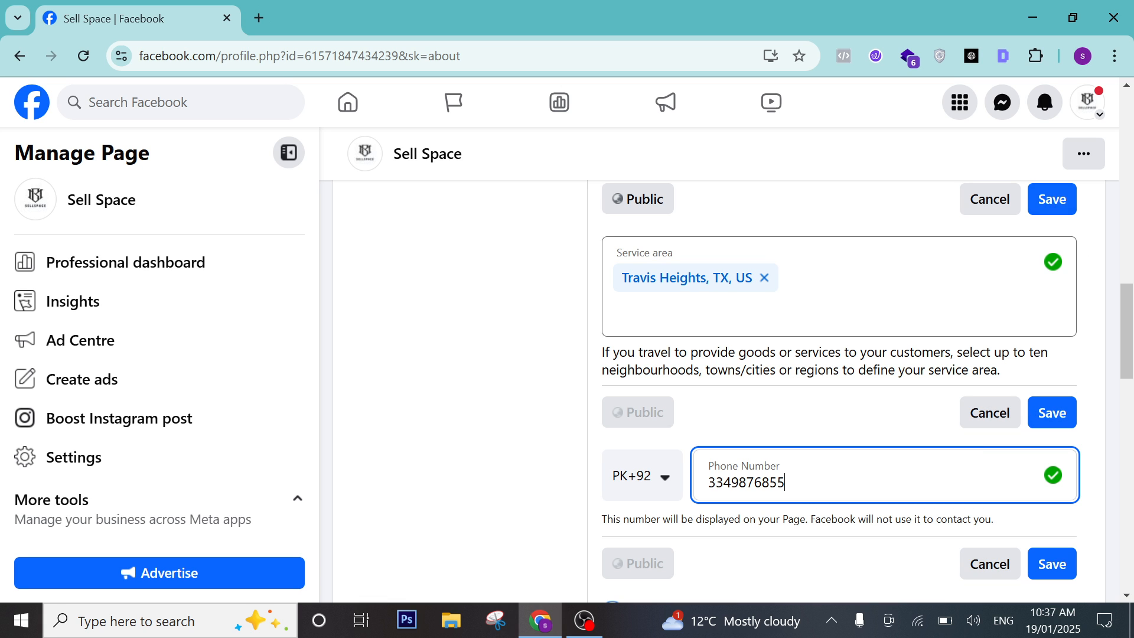
scroll(1054, 216, "up", 3)
left_click(1066, 390)
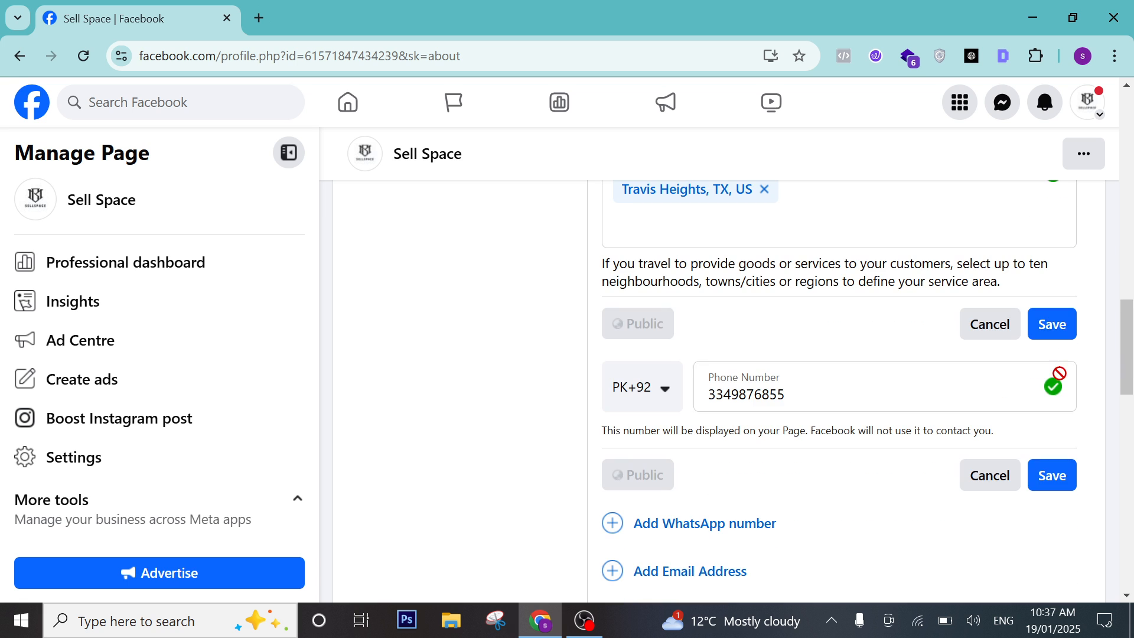
Save the new phone number and start adding a WhatsApp number from Contact info.
left_click(1066, 478)
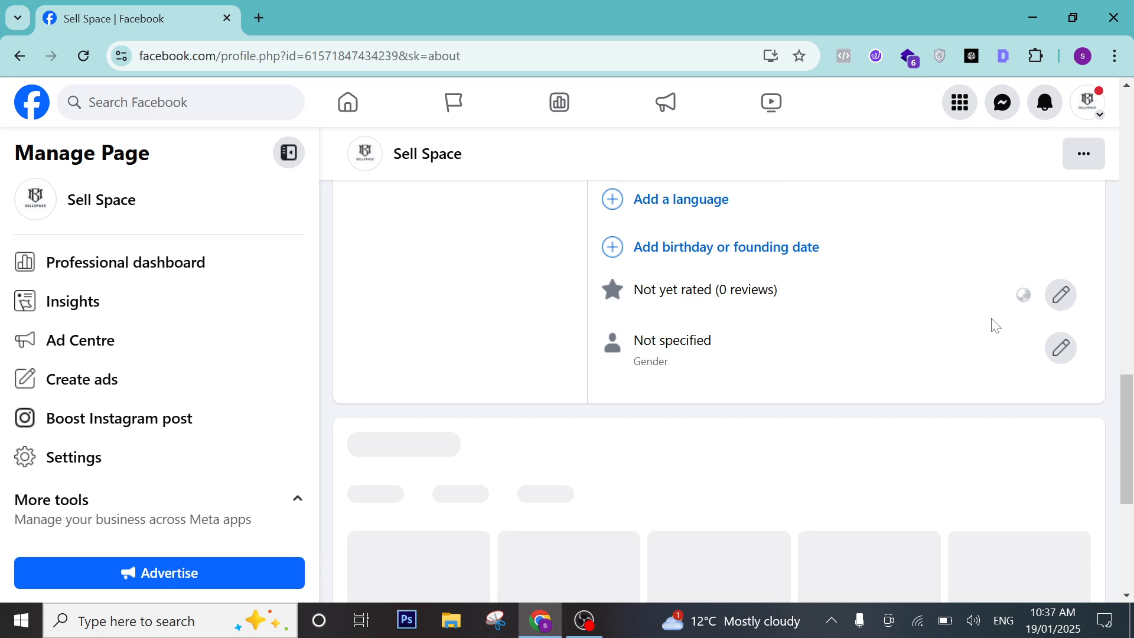
scroll(800, 272, "up", 3)
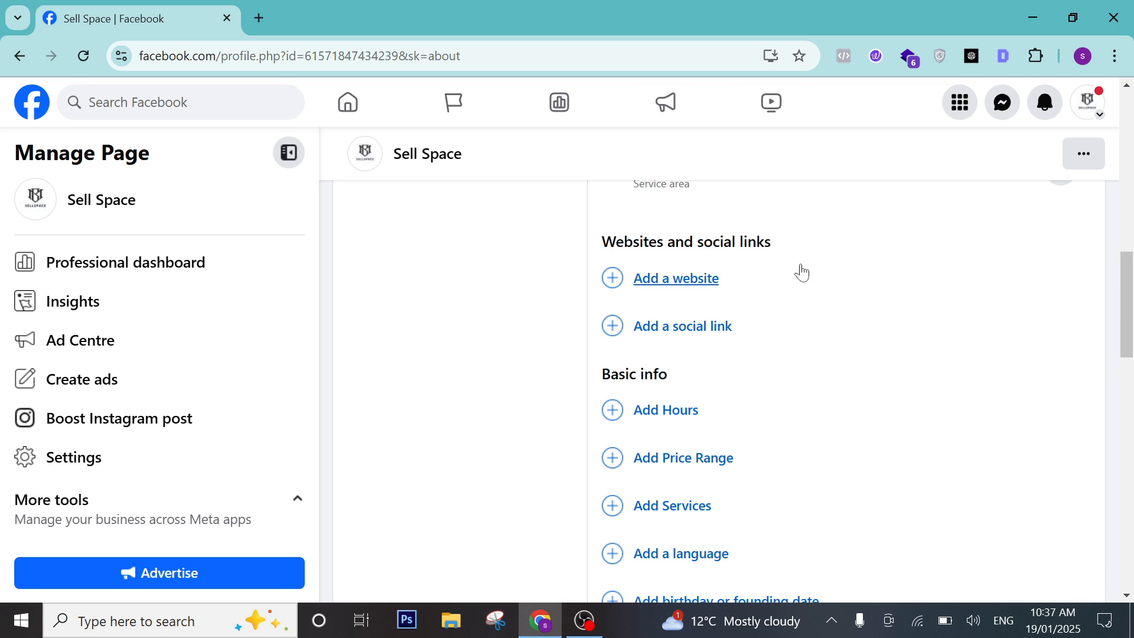
scroll(697, 283, "up", 5)
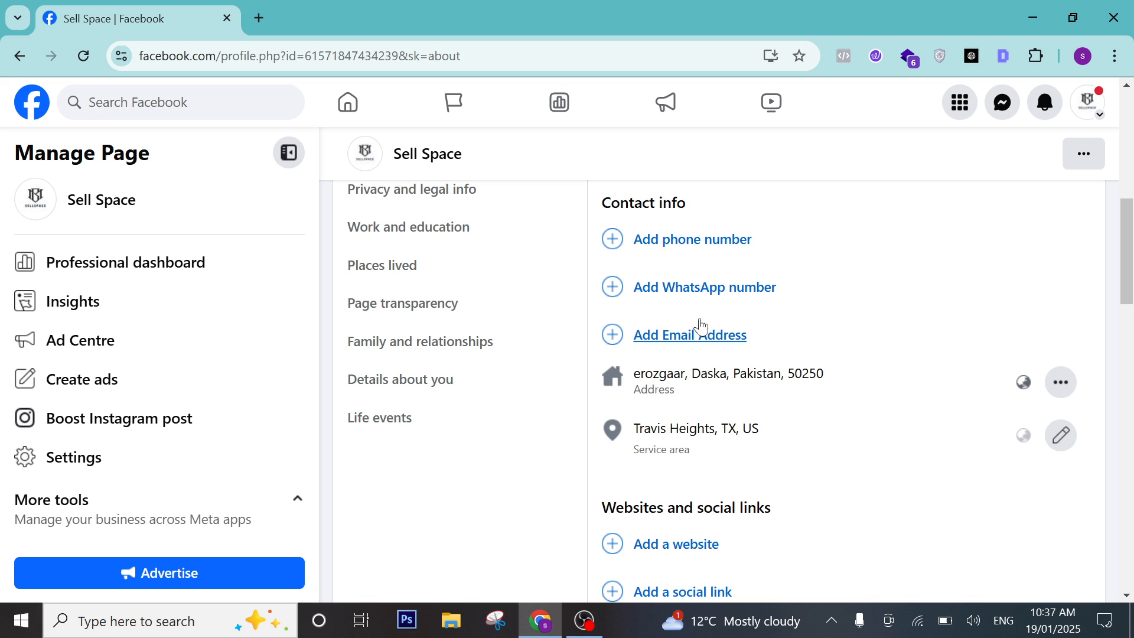
left_click(700, 289)
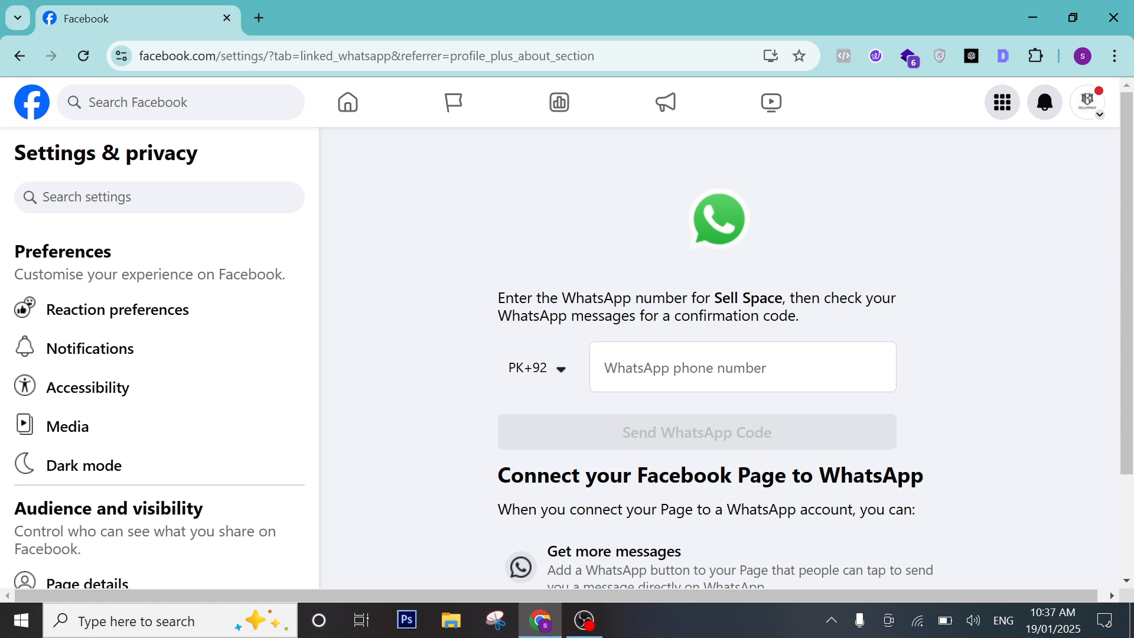
Enter the WhatsApp phone number and request the confirmation code.
left_click(717, 380)
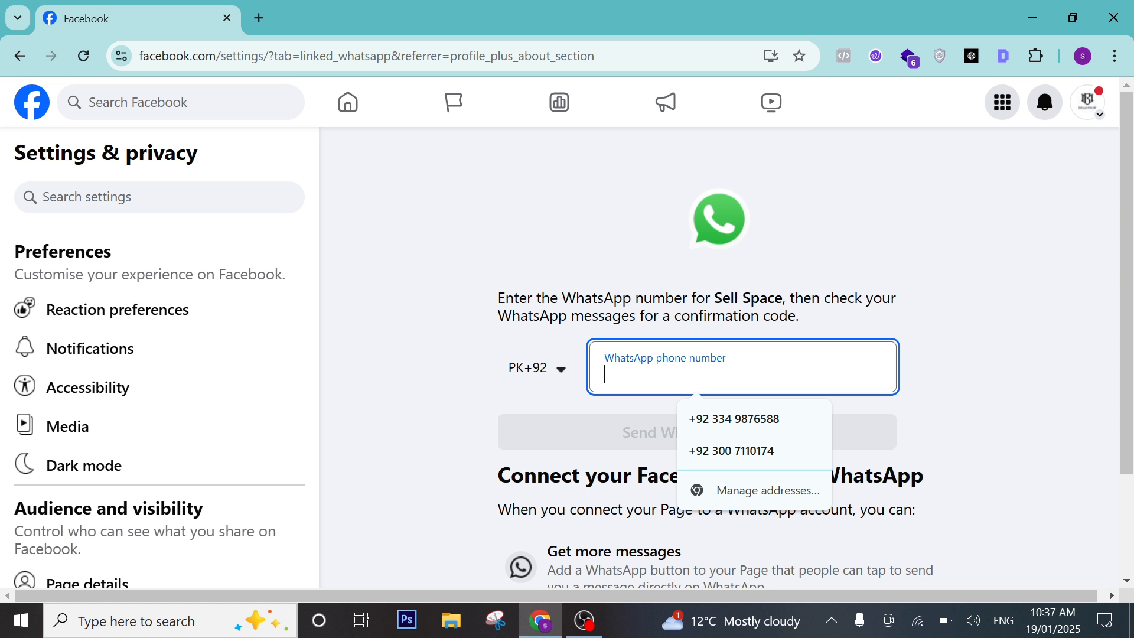
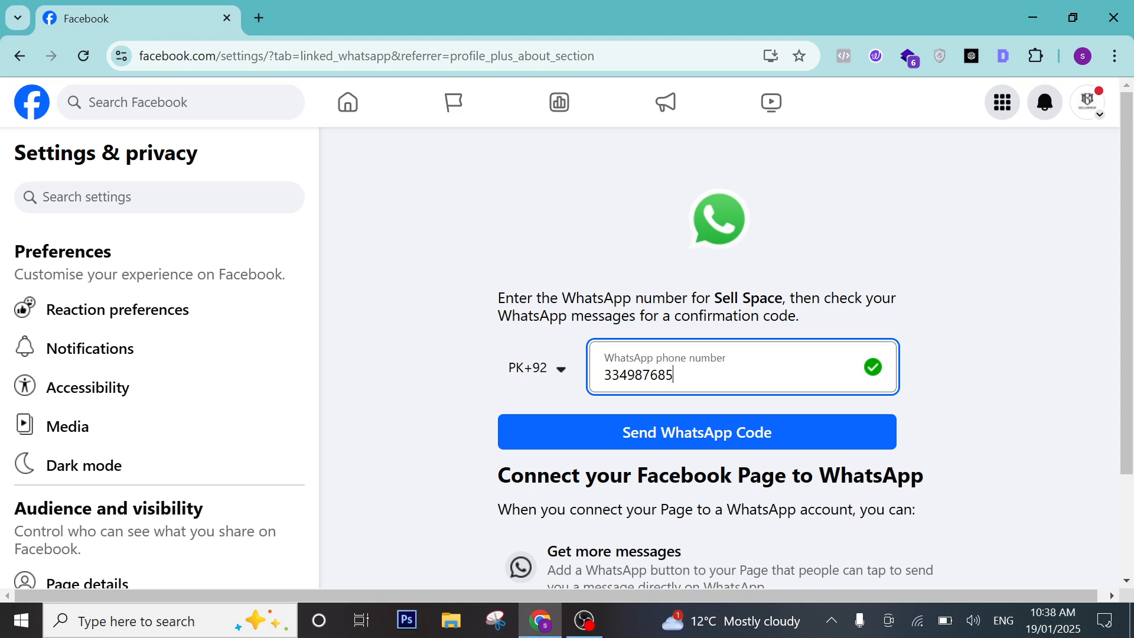
left_click(742, 437)
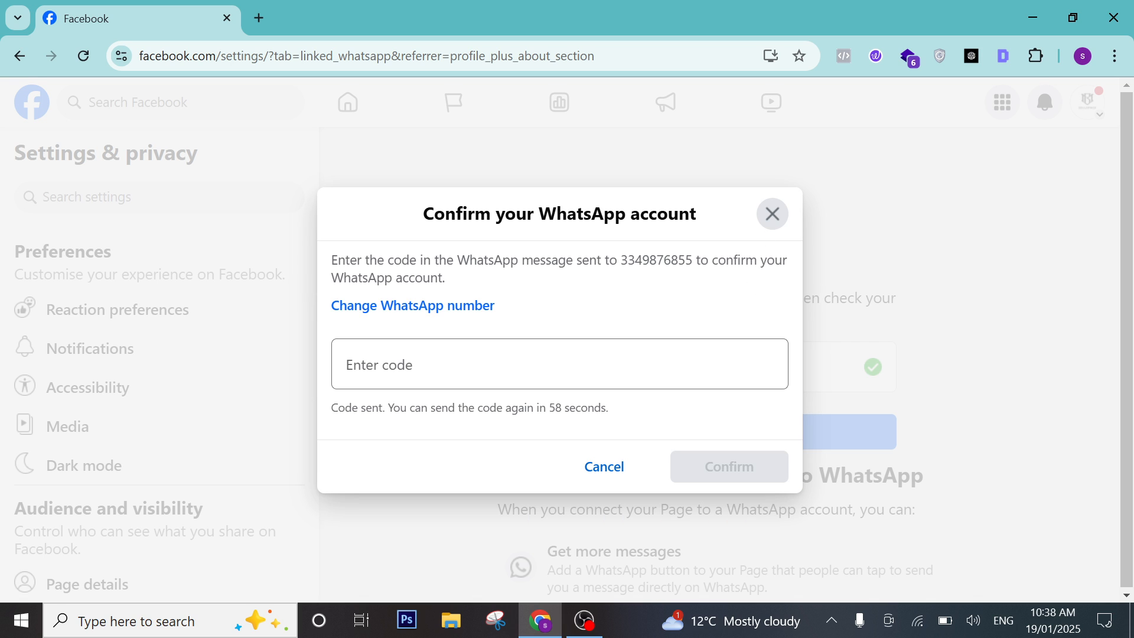
Abandon the WhatsApp code confirmation and return to the Sell Space About page.
left_click(560, 363)
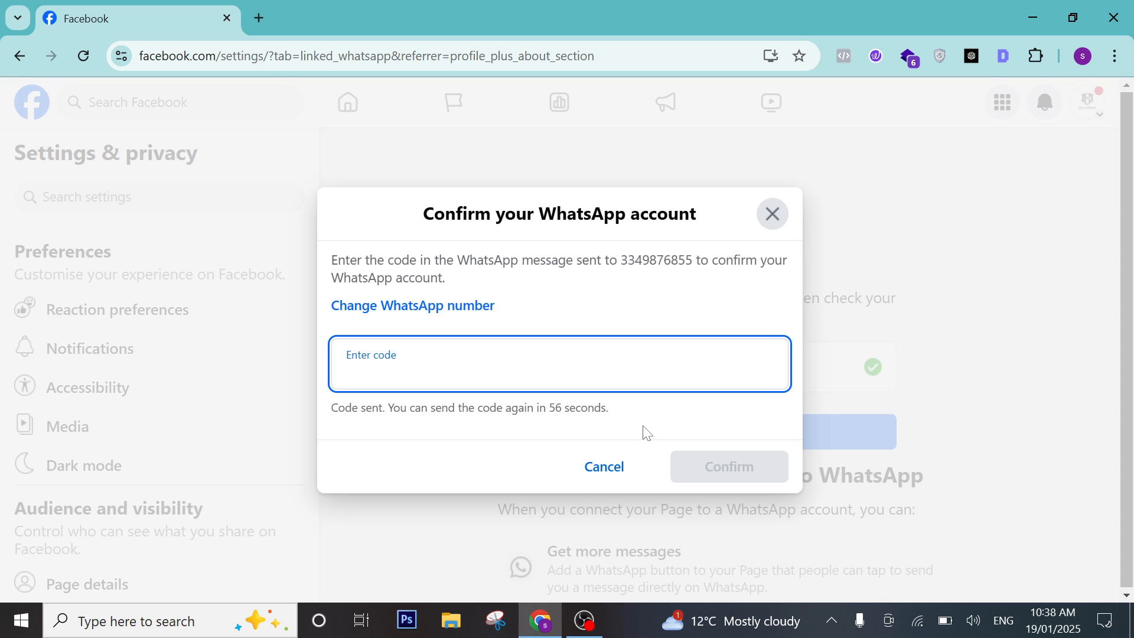
type("333")
left_click(785, 215)
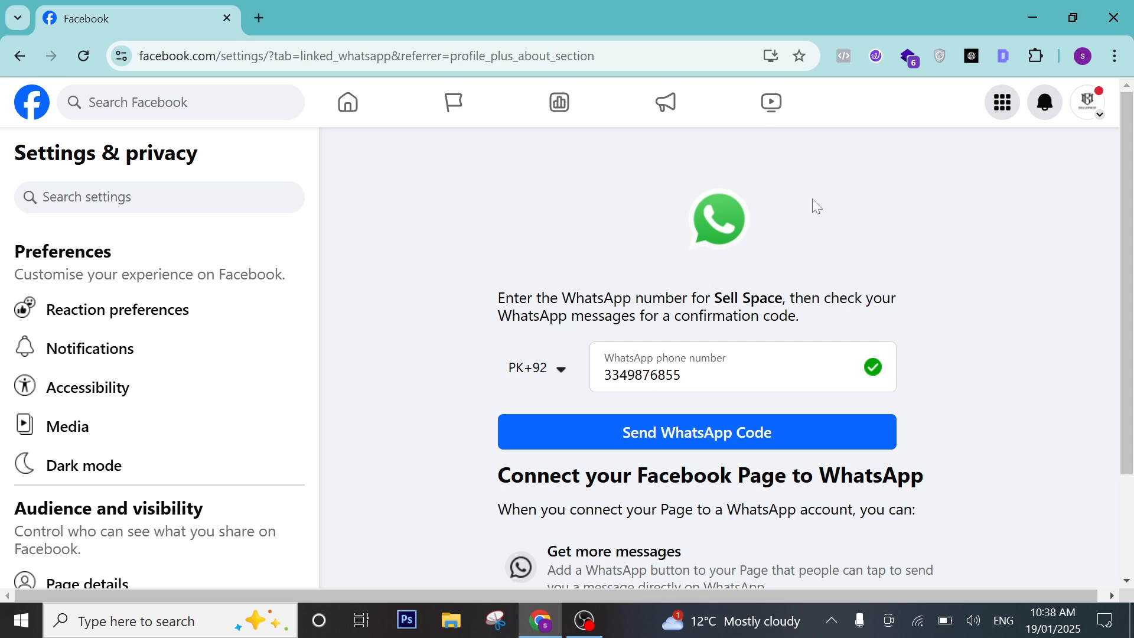
left_click(17, 56)
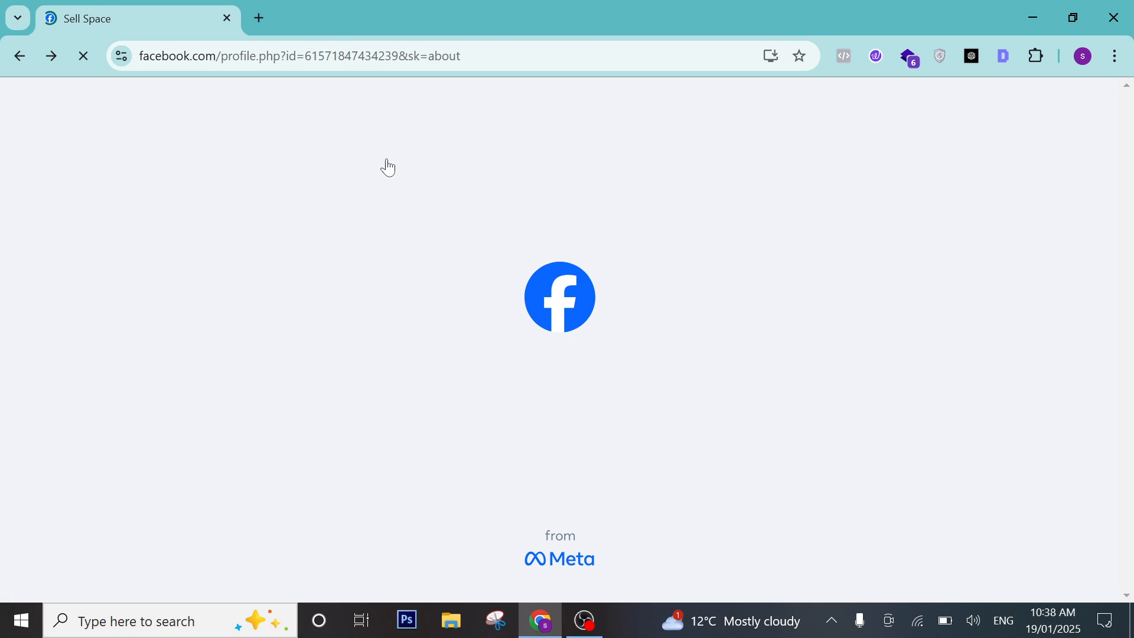
Enter the business e-mail address in contact info and save it.
scroll(323, 298, "down", 3)
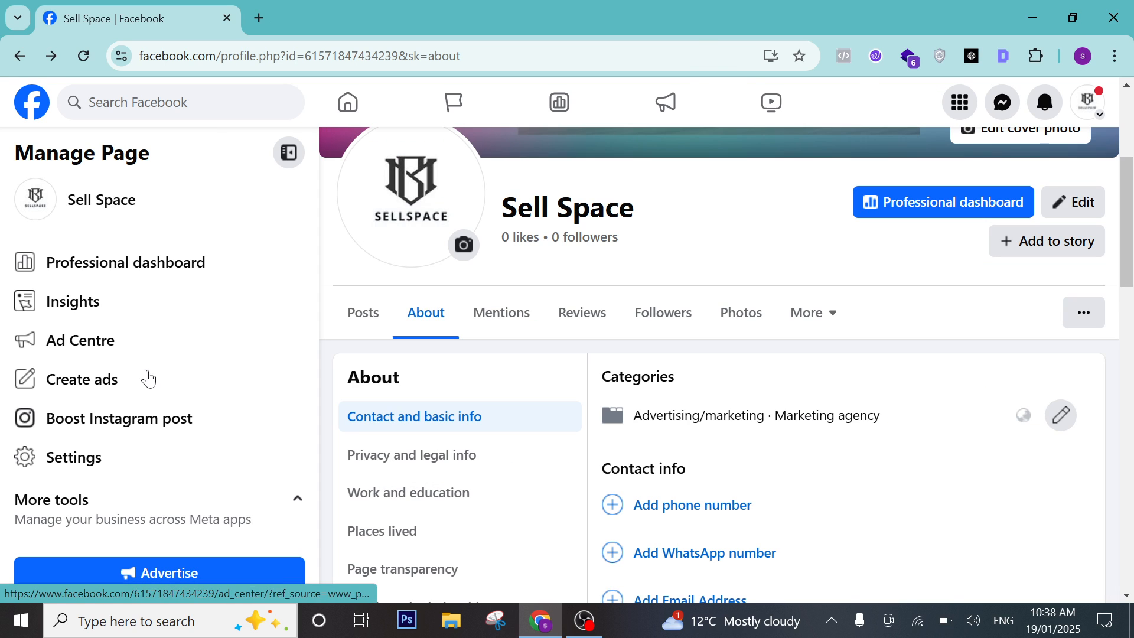
scroll(147, 377, "down", 2)
scroll(929, 271, "up", 3)
scroll(969, 241, "down", 3)
scroll(764, 400, "down", 3)
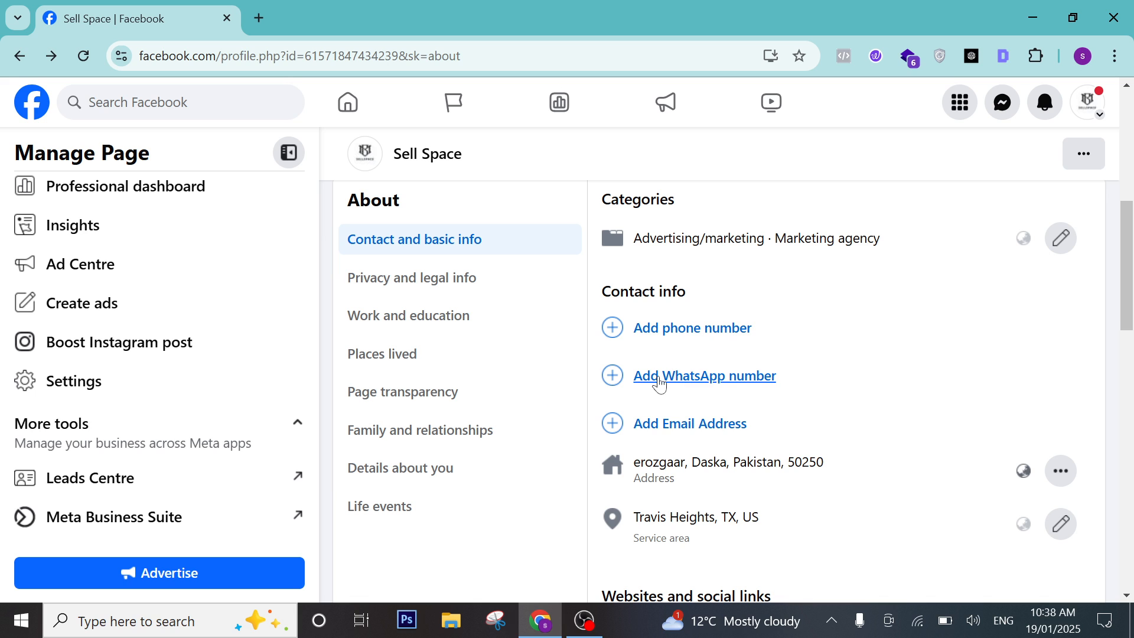
left_click(676, 429)
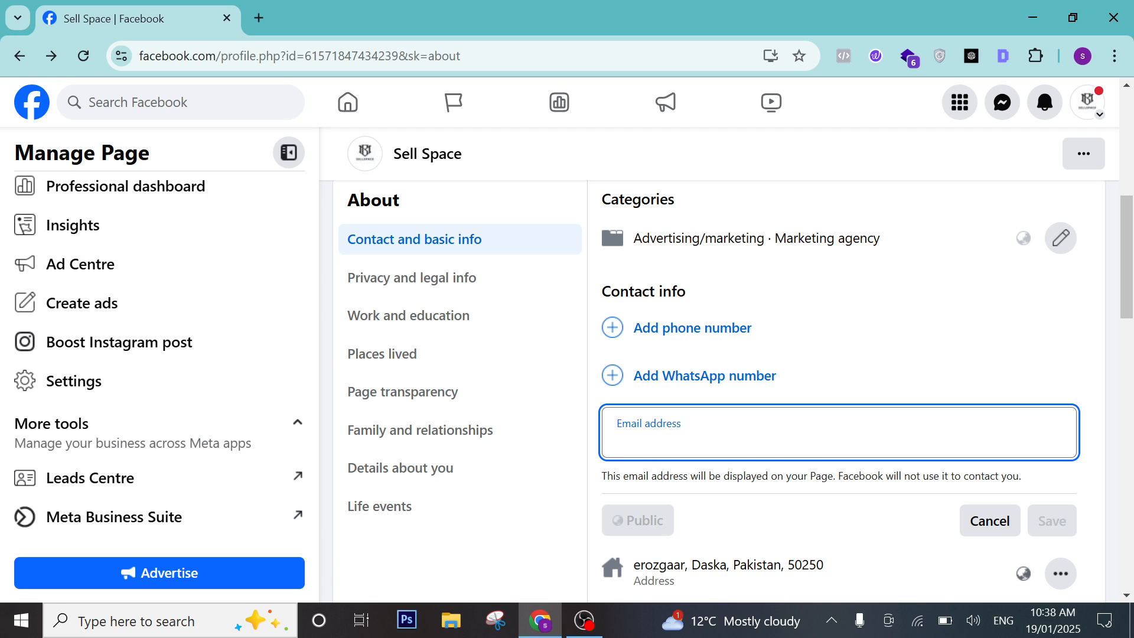
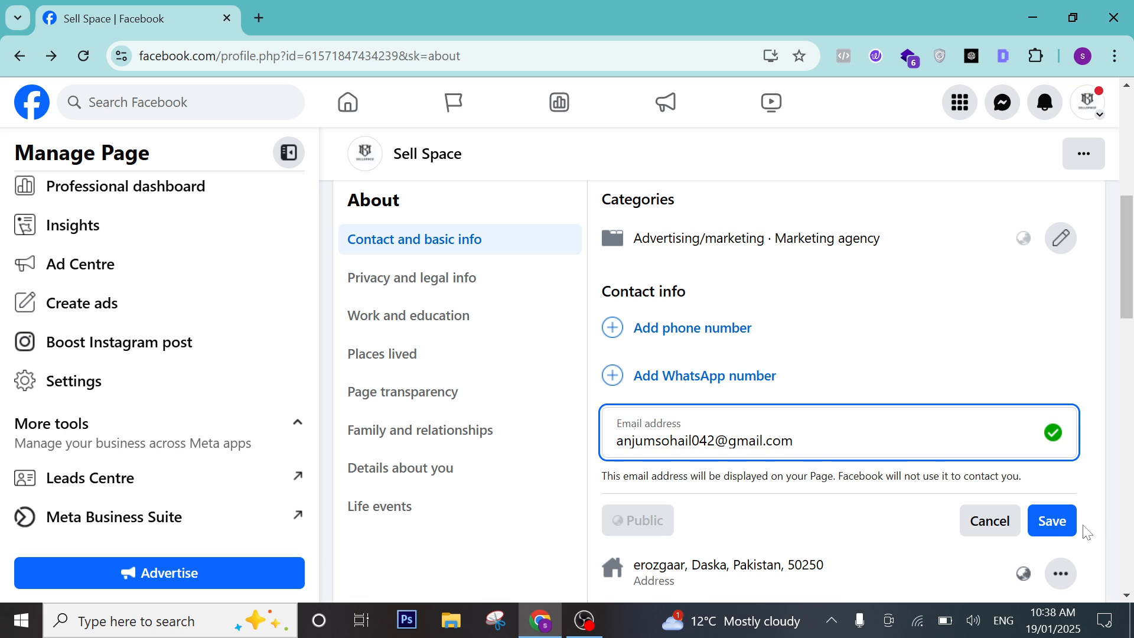
left_click(1050, 522)
scroll(792, 394, "down", 5)
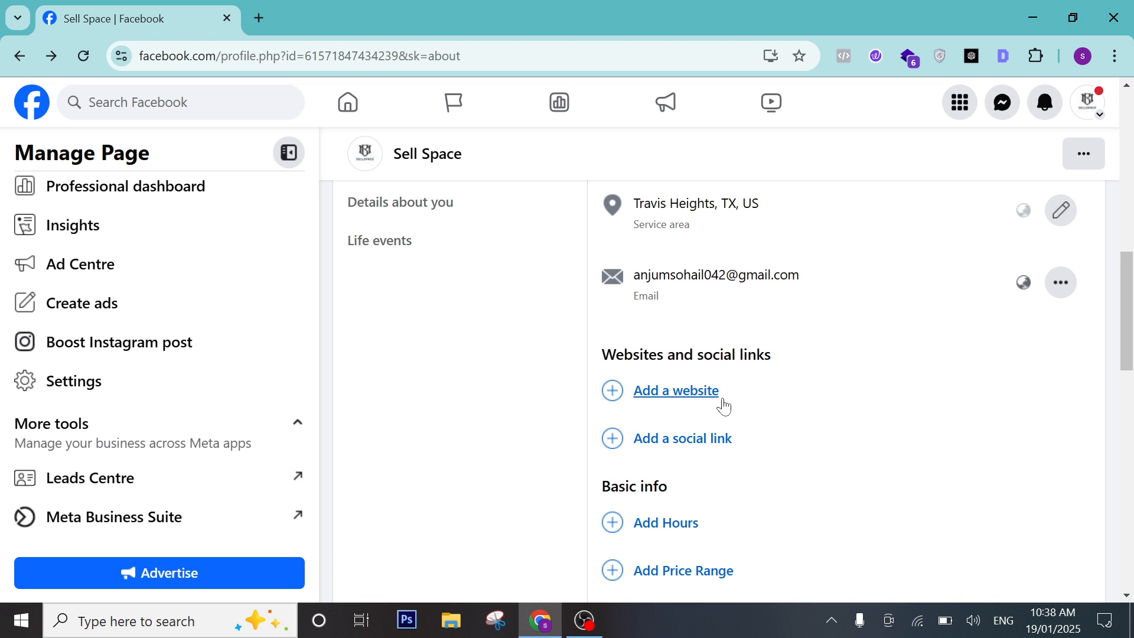
left_click(653, 406)
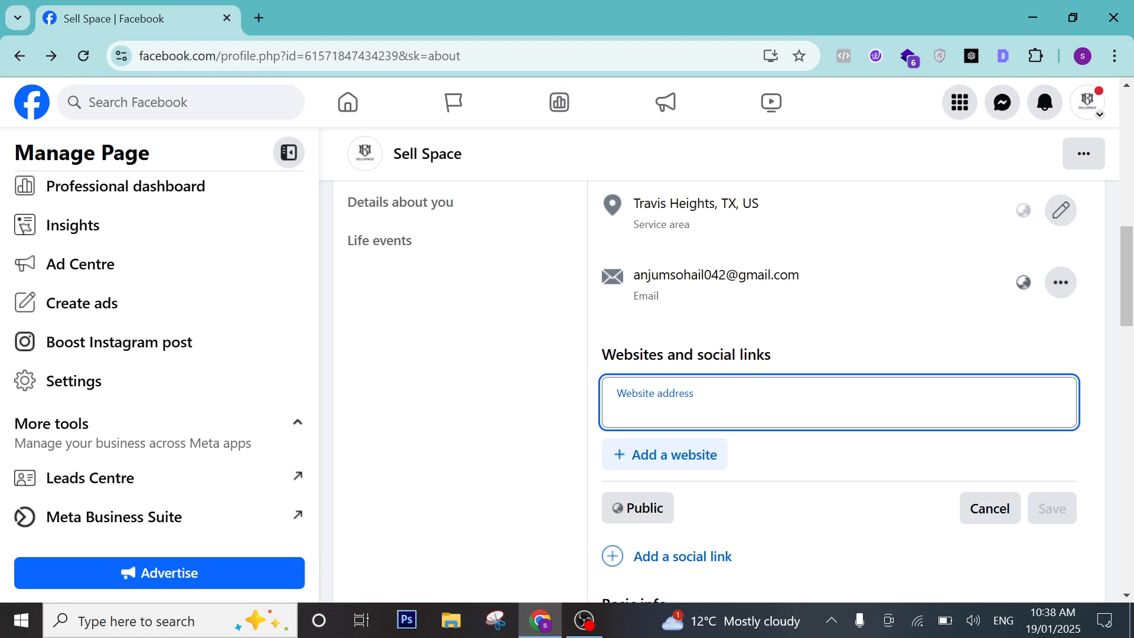
type("www")
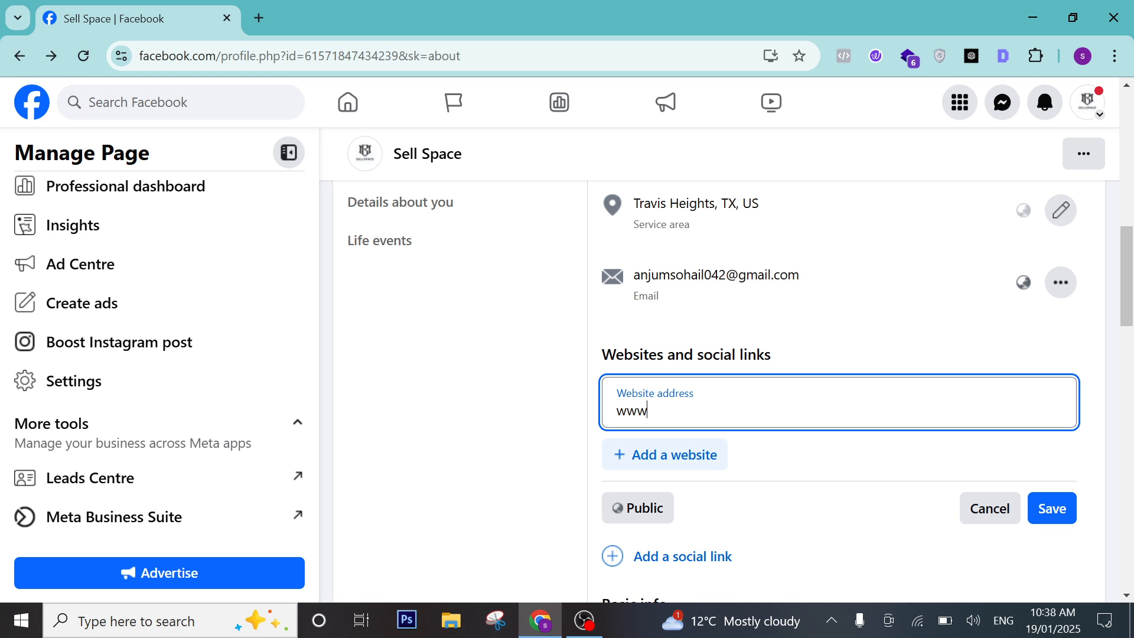
type(".next")
type("zs")
type("xsol")
type(".com")
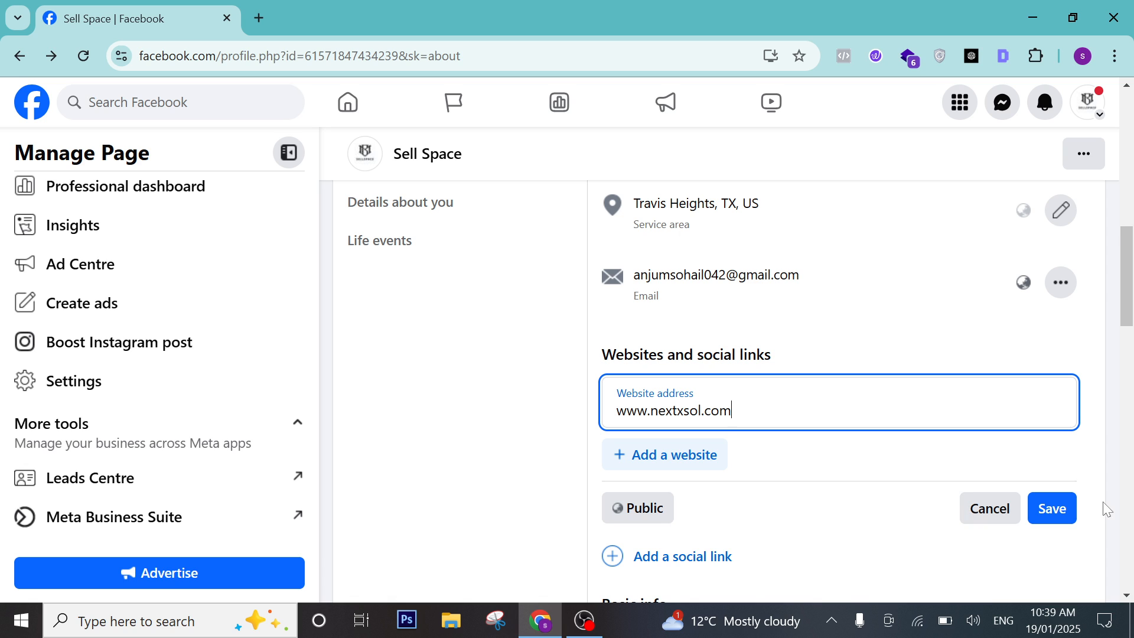
left_click(1057, 509)
scroll(781, 450, "down", 1)
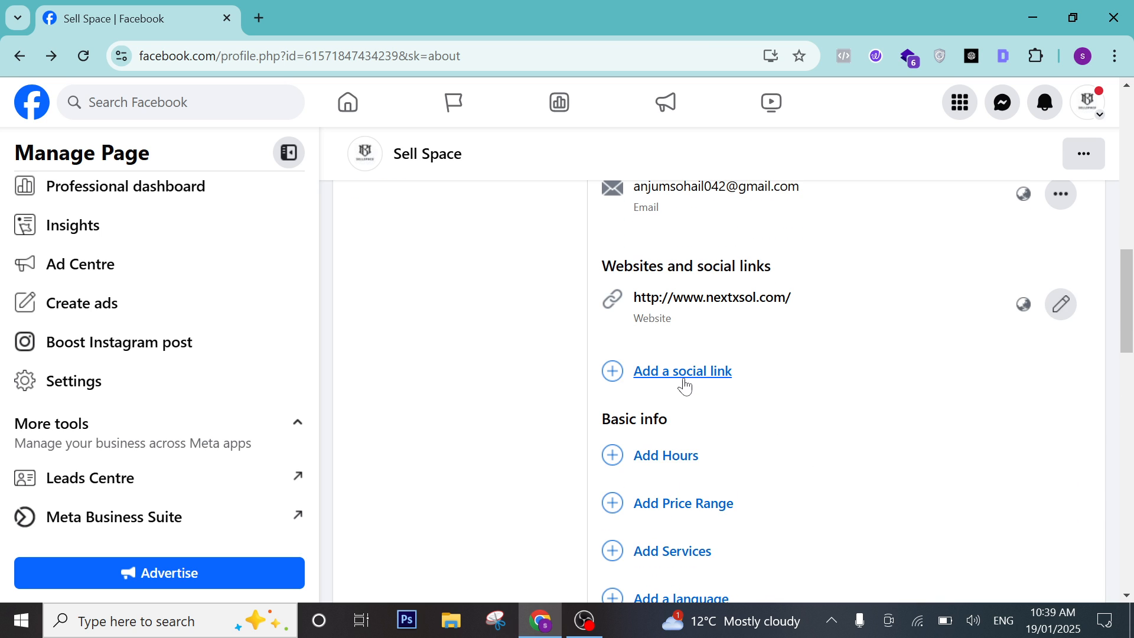
left_click(684, 379)
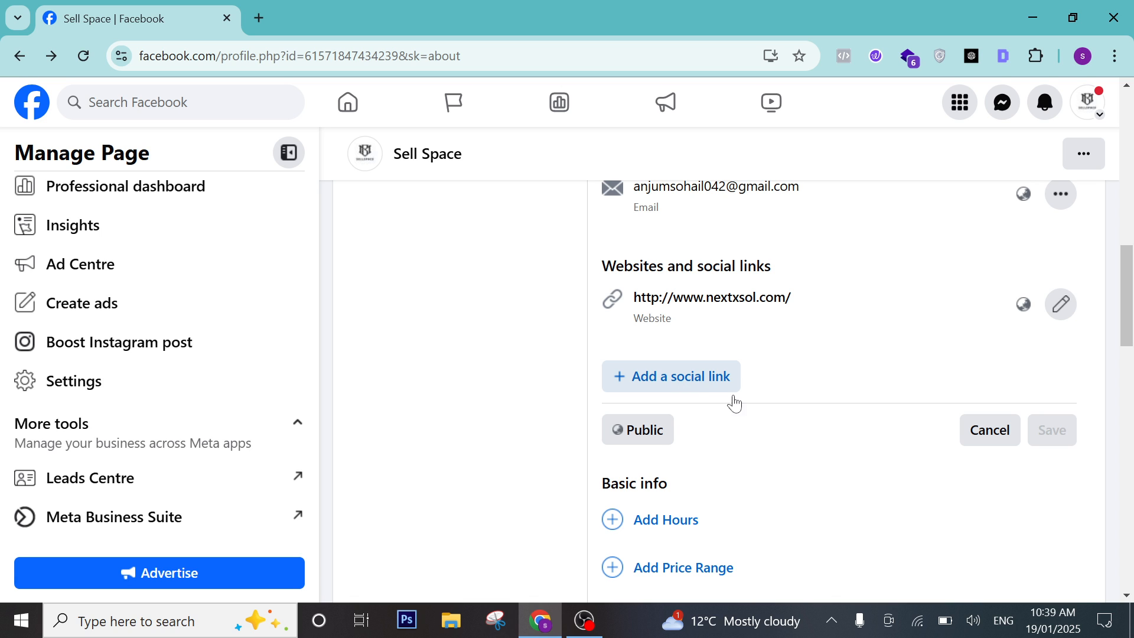
left_click(673, 377)
left_click(673, 385)
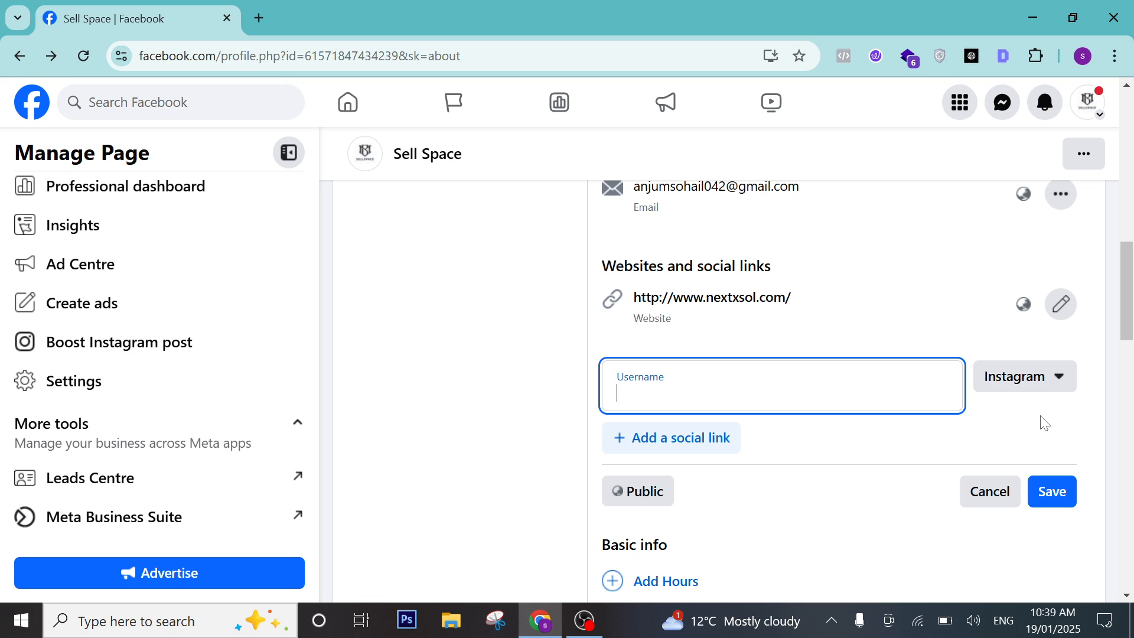
left_click(1052, 375)
left_click(901, 430)
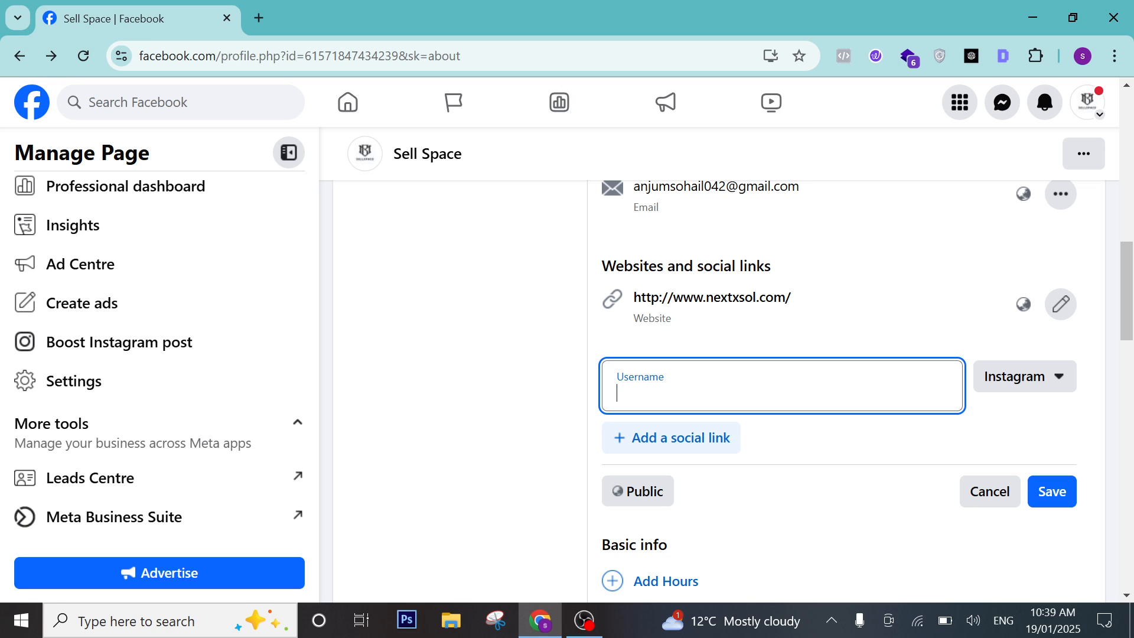
type("www")
type(".insta")
type("gram")
type(".cpm")
key("BackSpace")
key("BackSpace")
type("om")
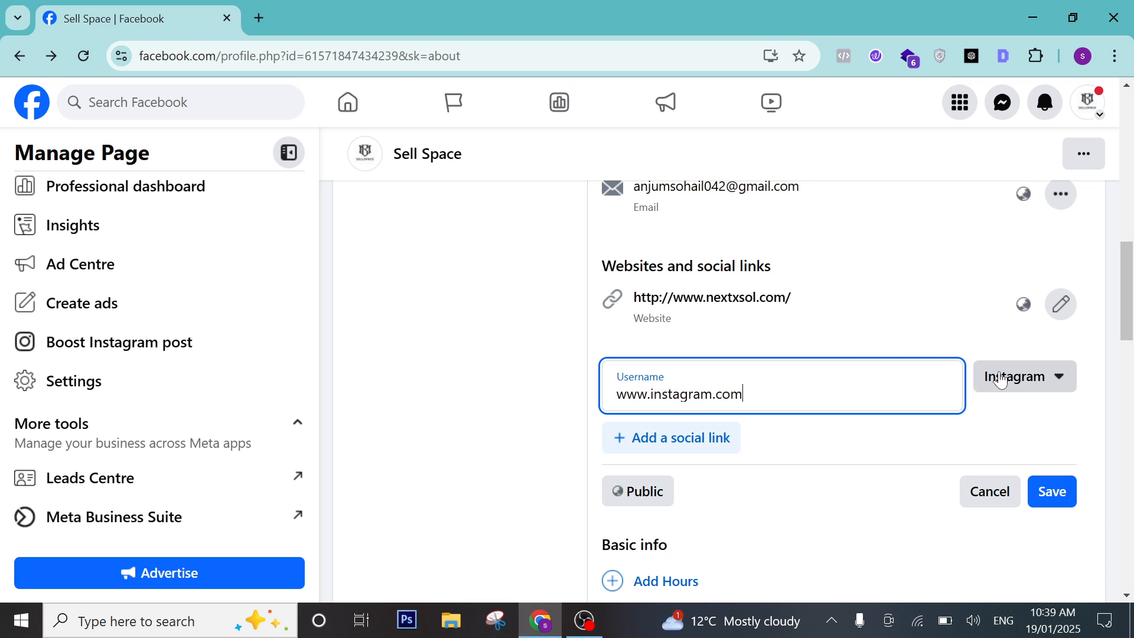
left_click(1040, 380)
left_click(916, 420)
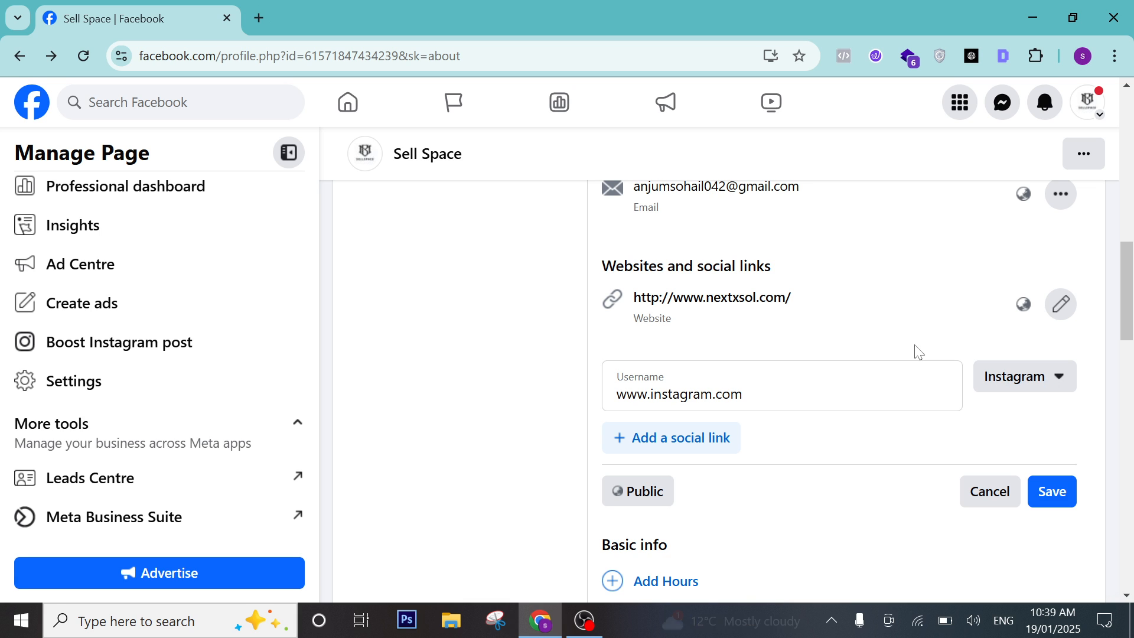
left_click(1063, 492)
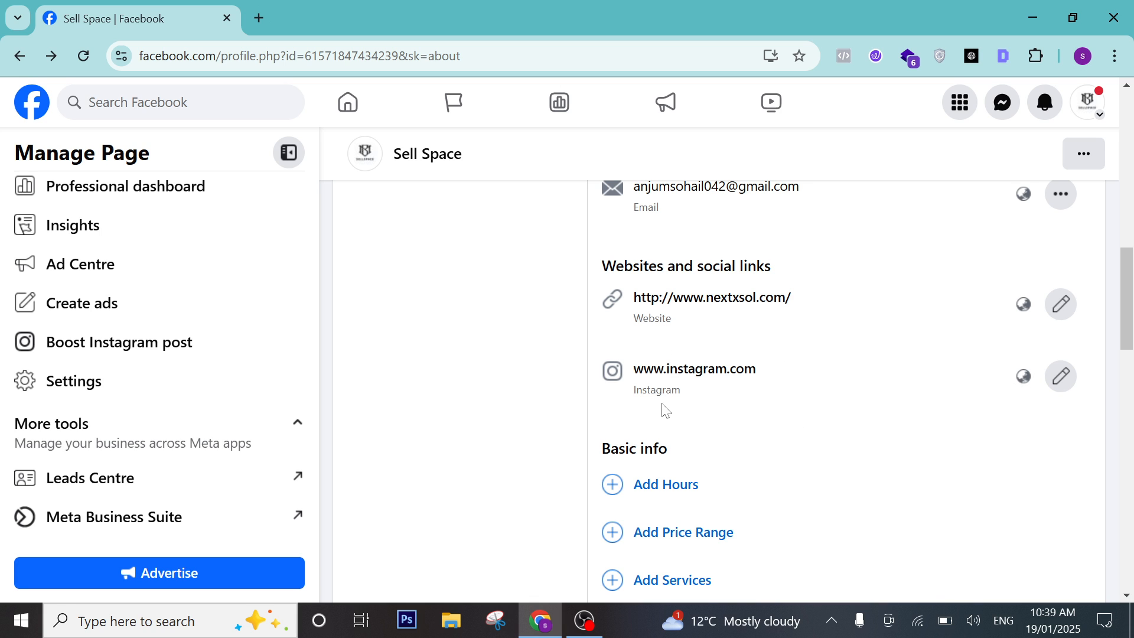
Add a second empty social link row, then scroll down to Basic info.
left_click(1061, 375)
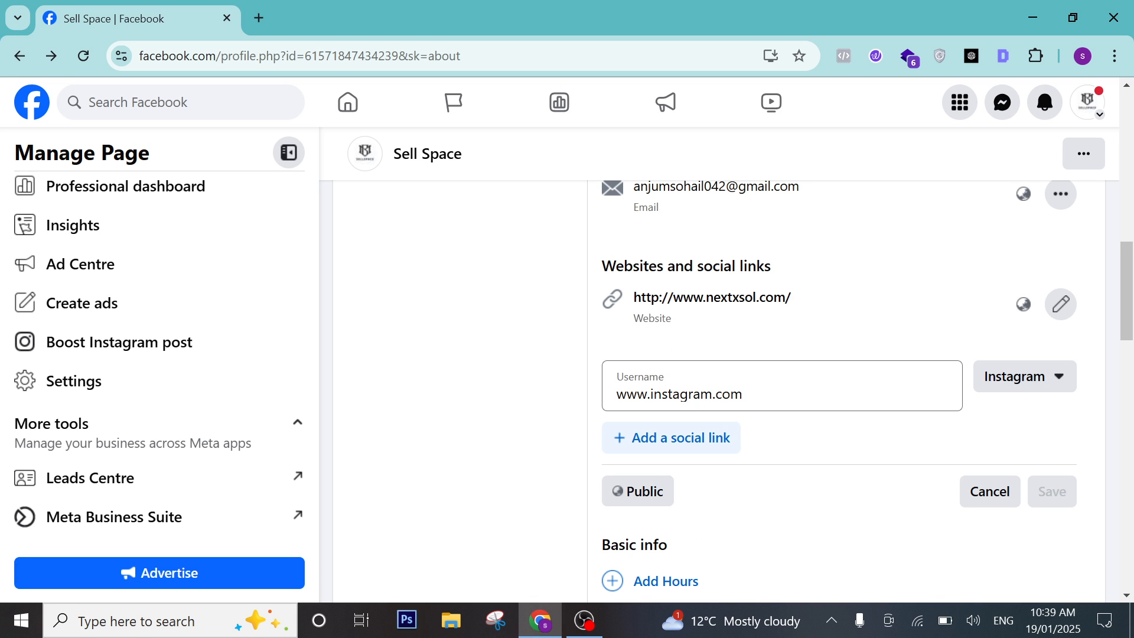
left_click(711, 447)
left_click(1025, 437)
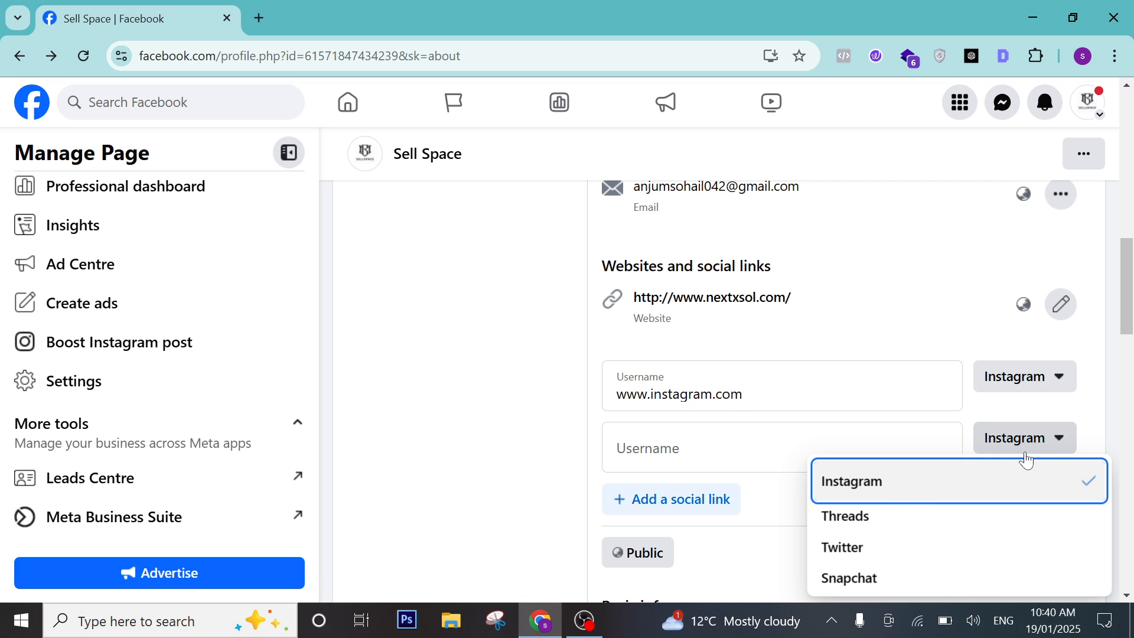
scroll(873, 524, "down", 5)
scroll(916, 466, "down", 5)
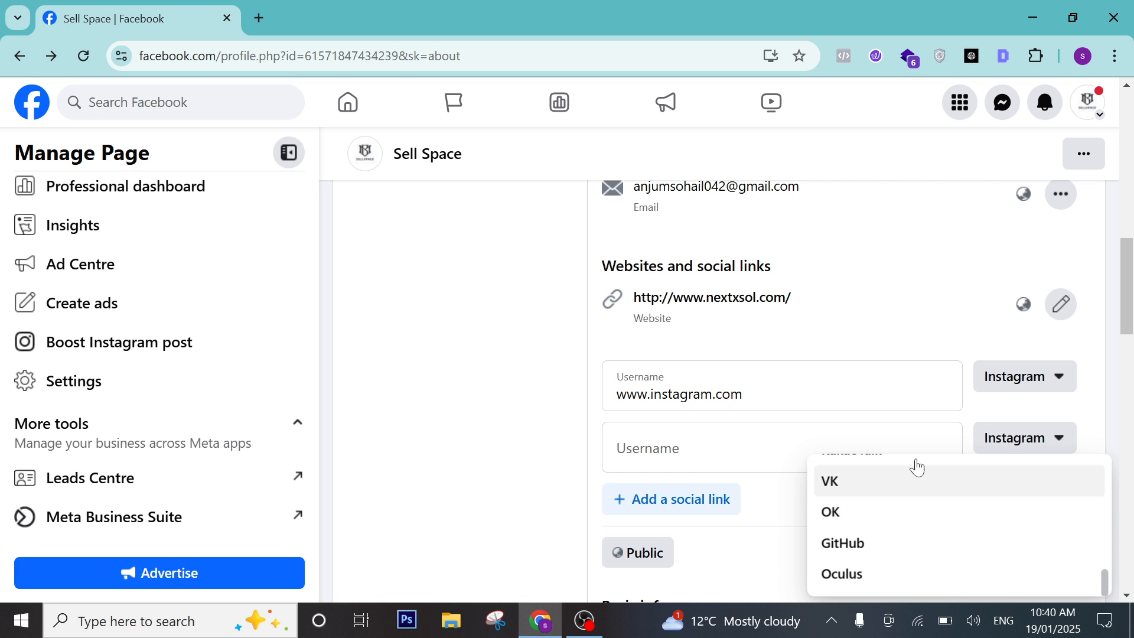
left_click(934, 313)
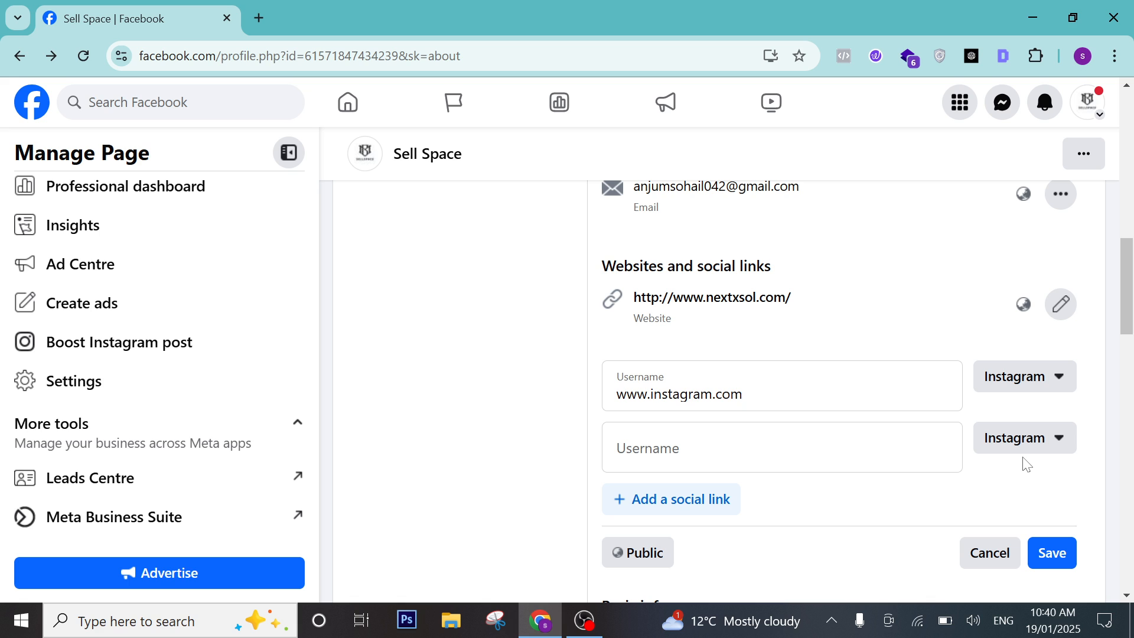
scroll(841, 258, "down", 3)
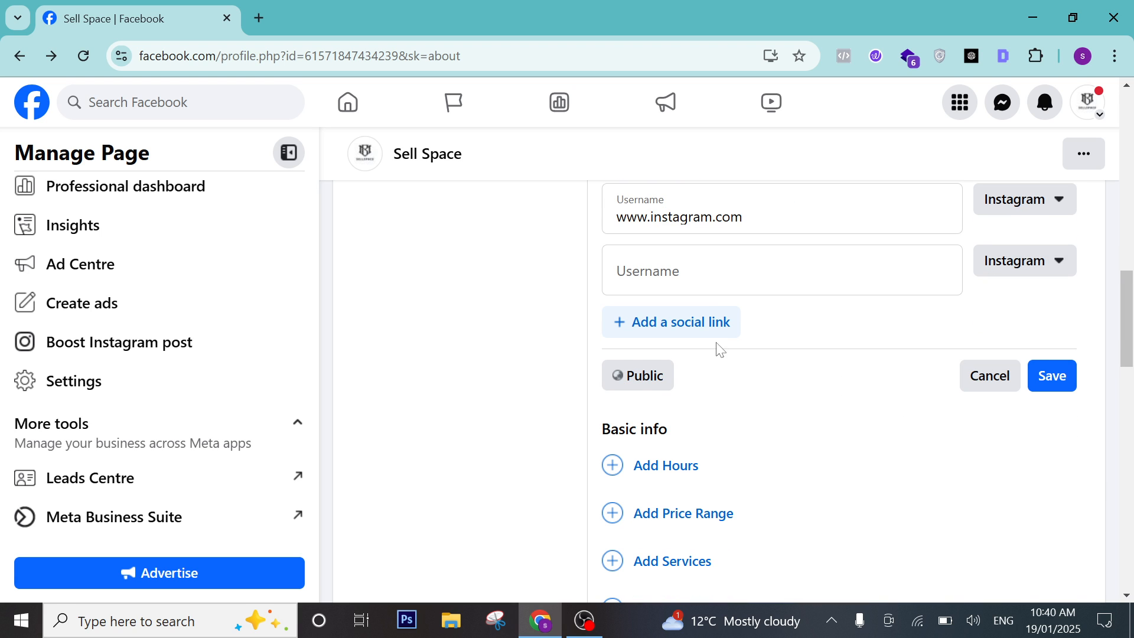
scroll(721, 443, "down", 3)
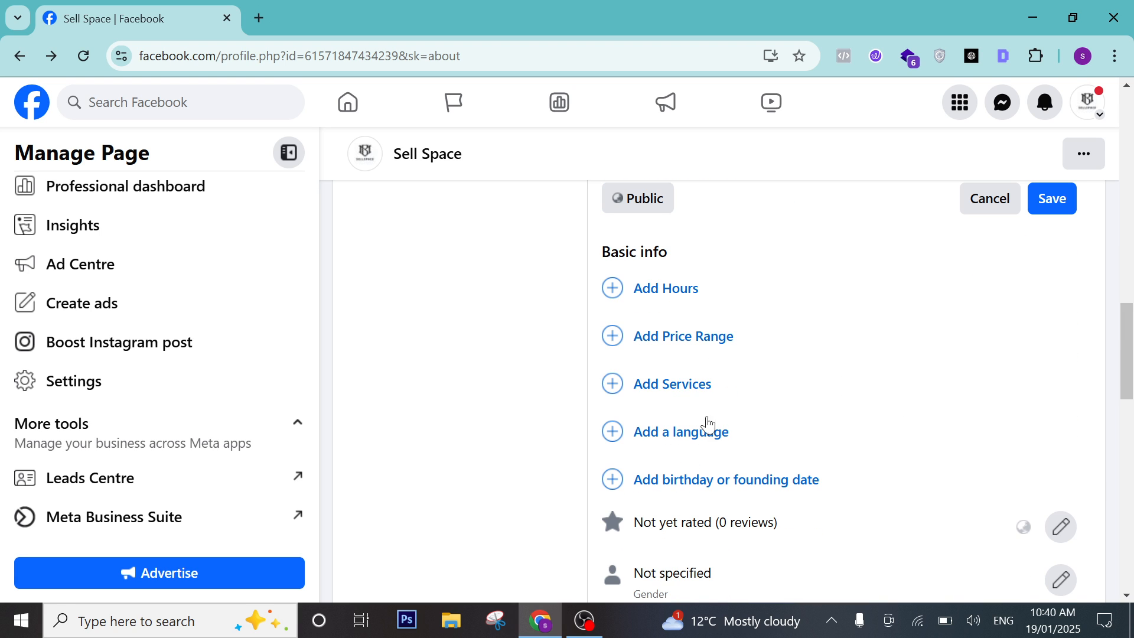
Set the business hours option to 'Open during selected hours'.
left_click(648, 290)
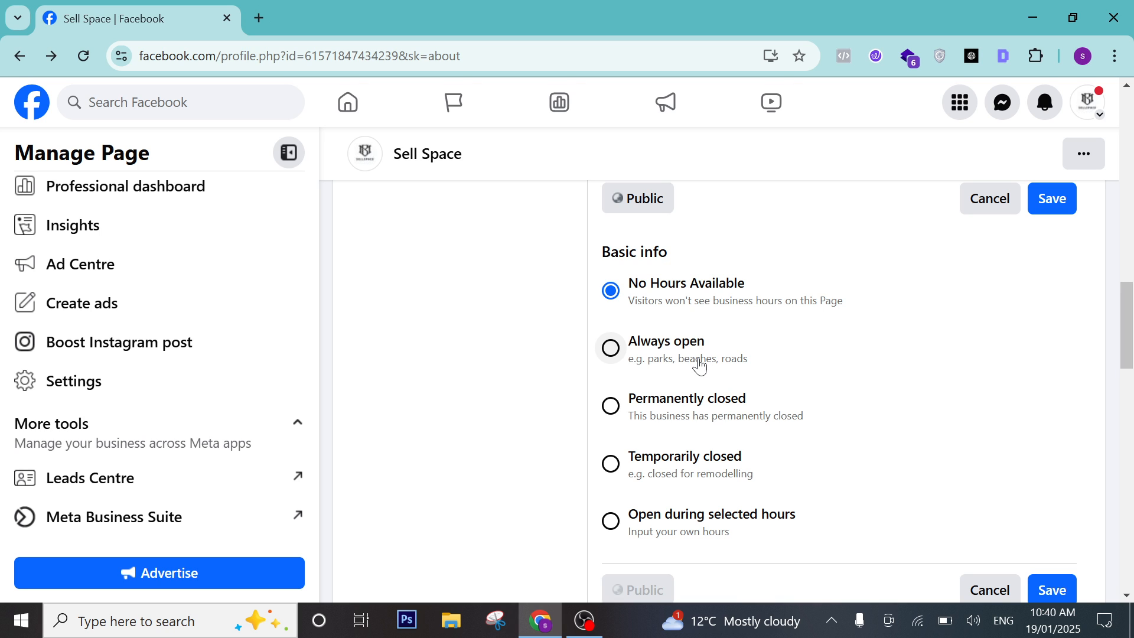
scroll(699, 365, "down", 1)
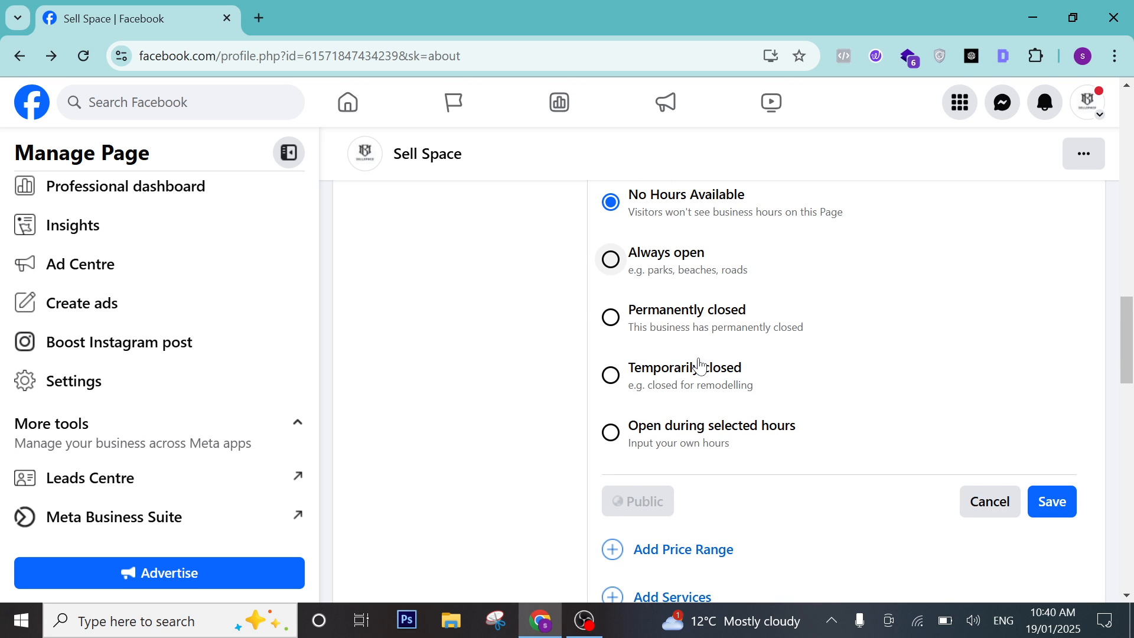
left_click(666, 437)
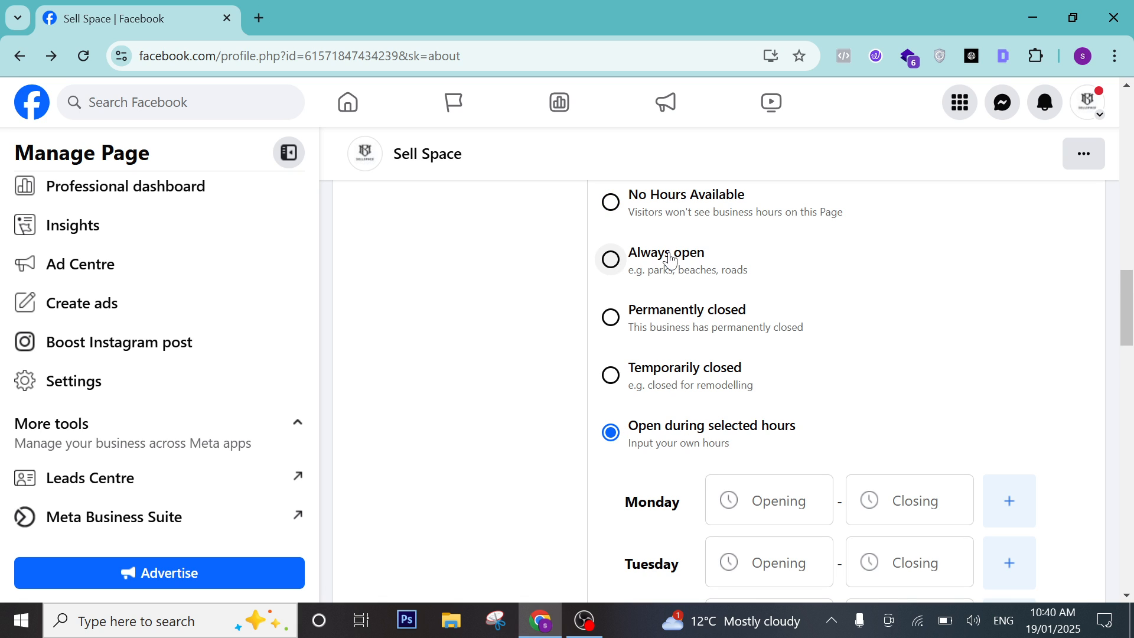
left_click(650, 259)
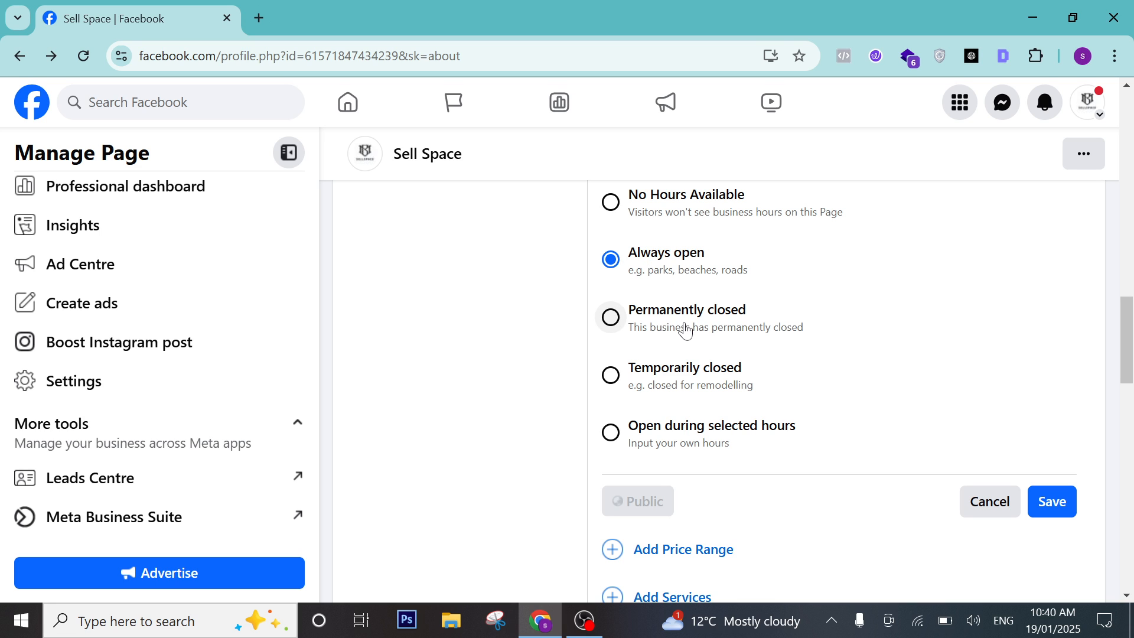
left_click(628, 440)
scroll(747, 451, "down", 3)
Set Monday's hours to open 09:00 and close 14:00.
left_click(768, 326)
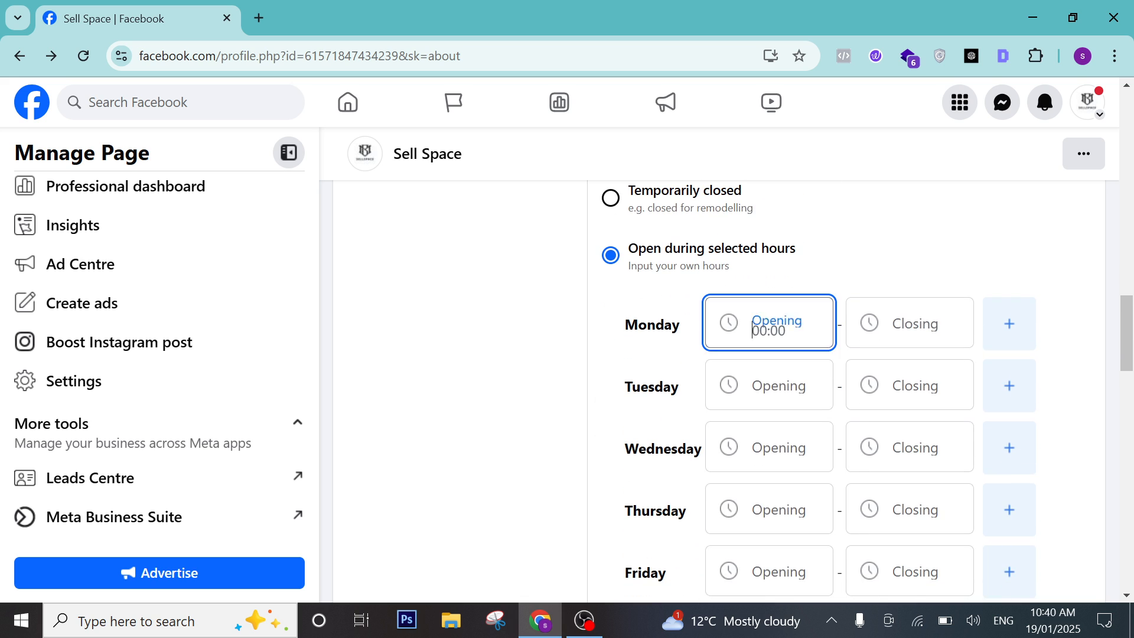
scroll(767, 440, "down", 8)
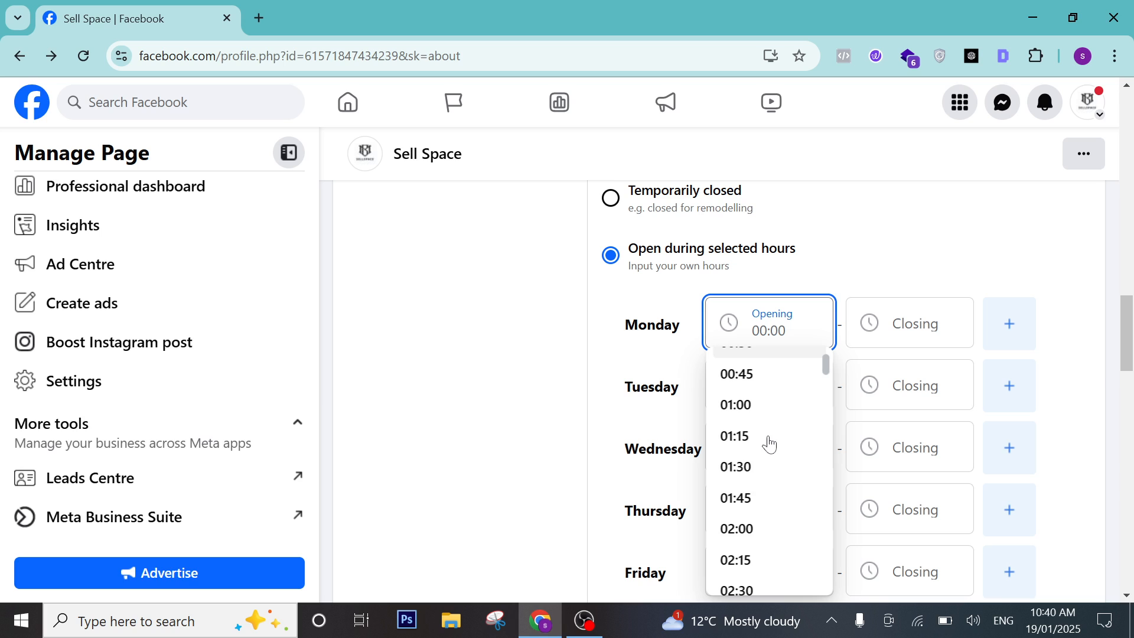
scroll(768, 444, "down", 2)
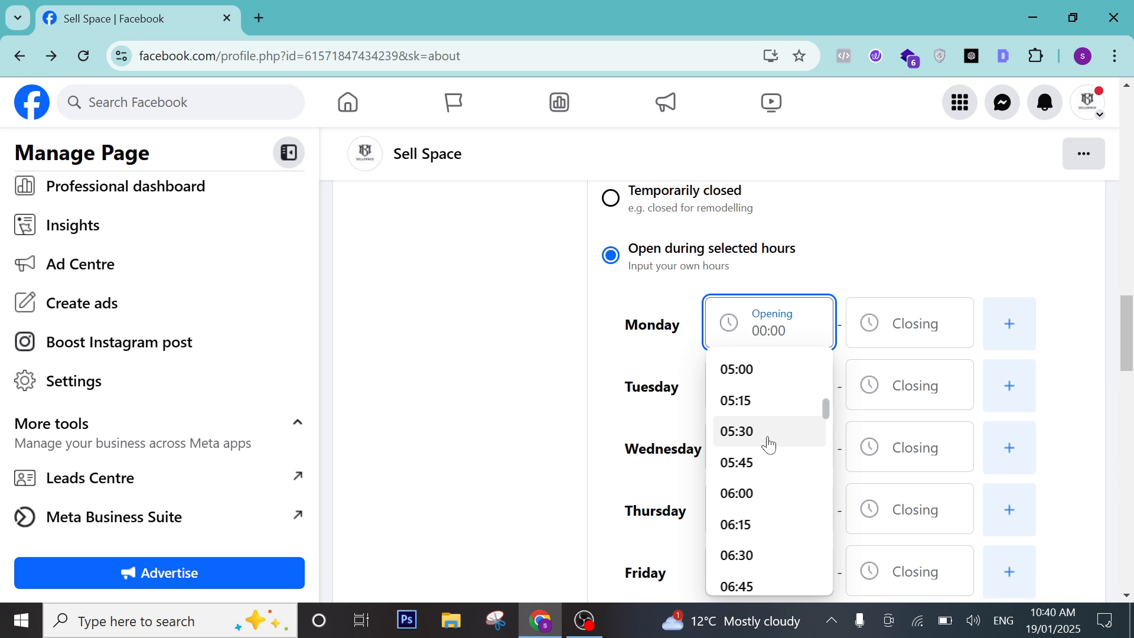
type("9")
scroll(771, 461, "down", 8)
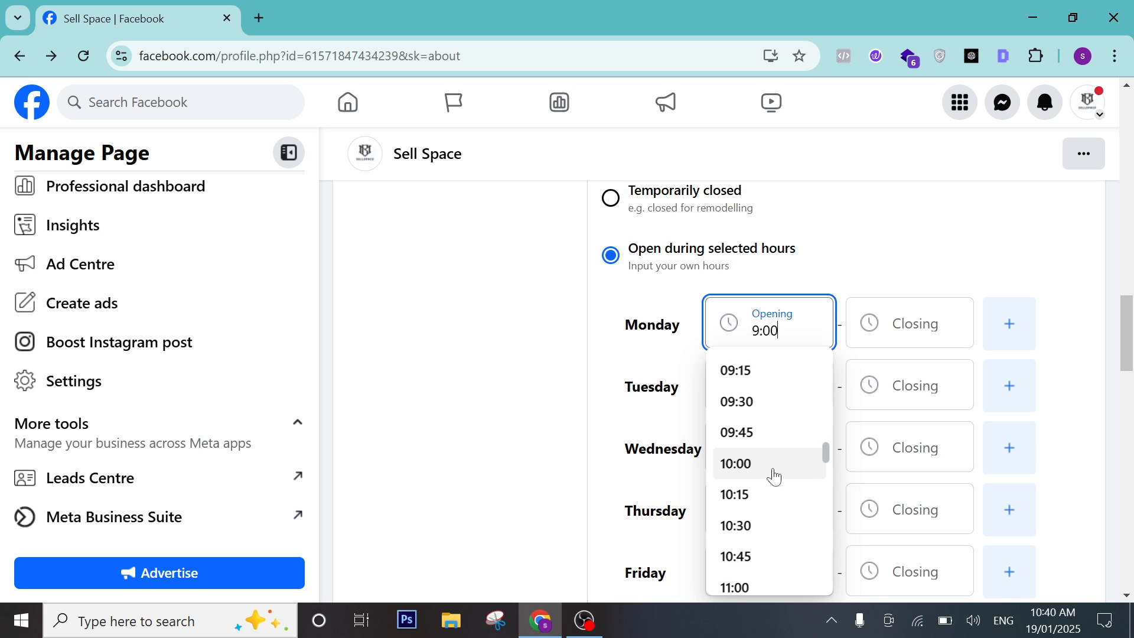
scroll(774, 477, "up", 3)
left_click(768, 511)
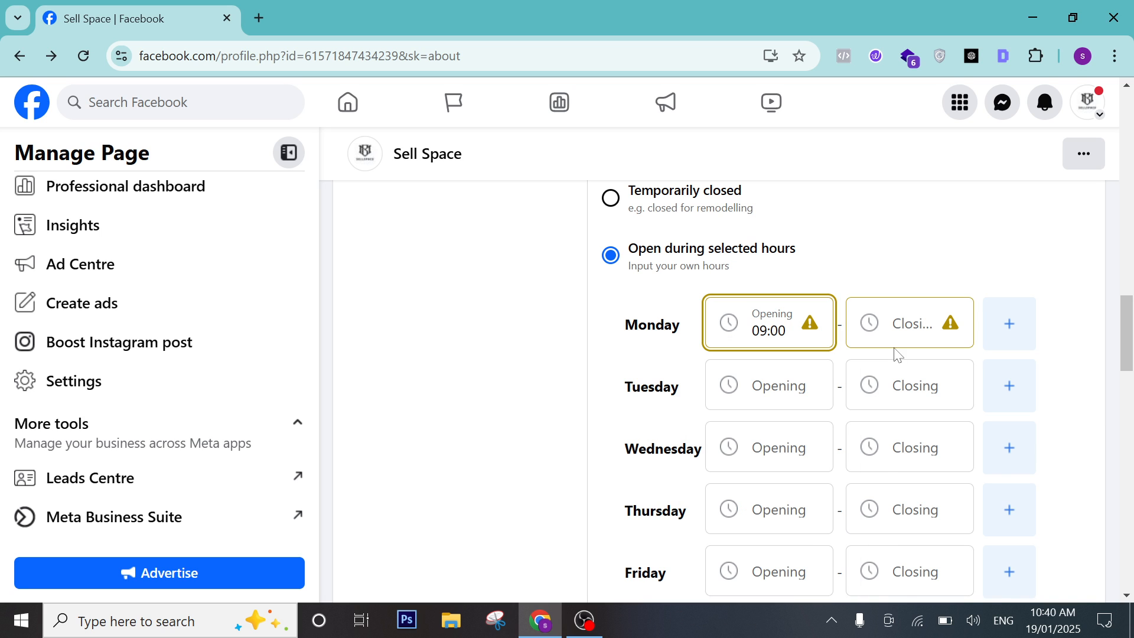
left_click(894, 331)
scroll(909, 405, "down", 2)
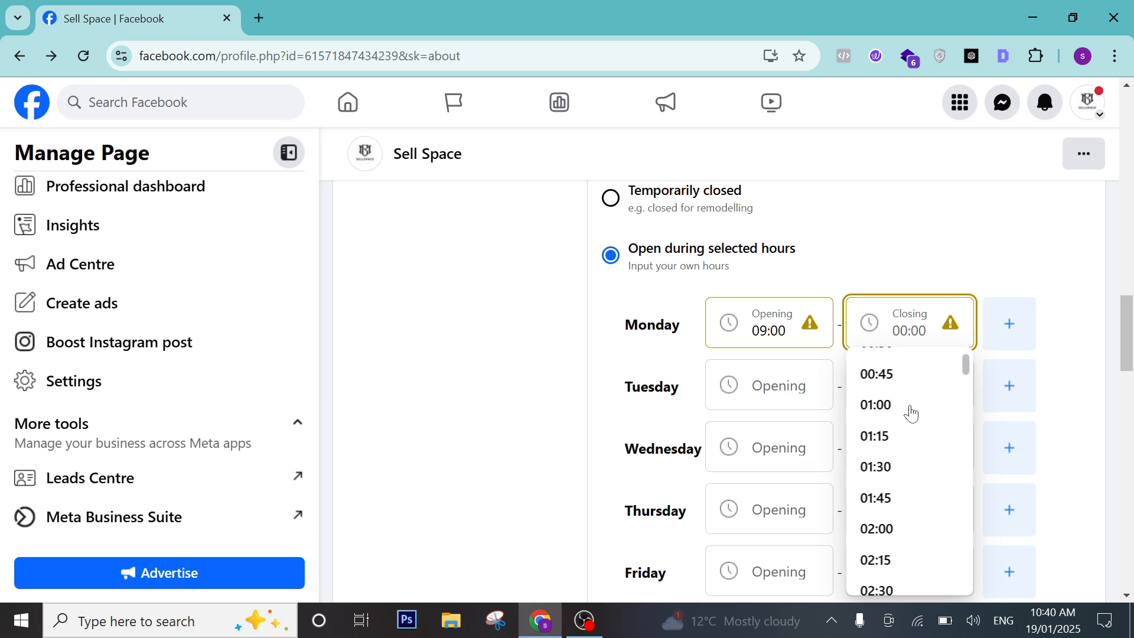
scroll(912, 414, "down", 15)
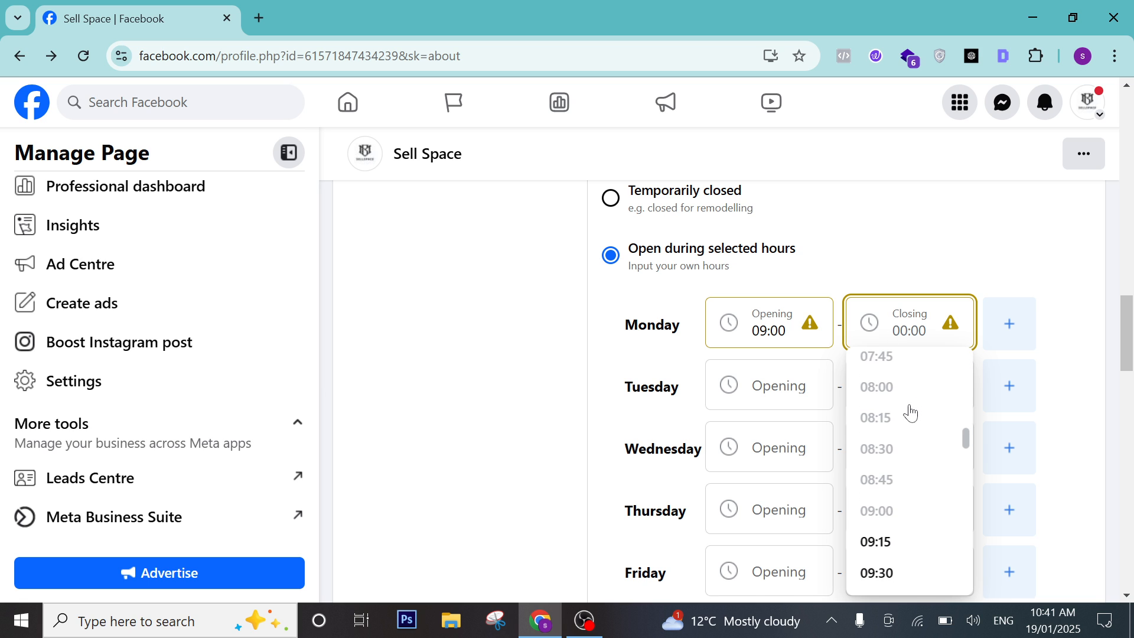
scroll(909, 413, "down", 10)
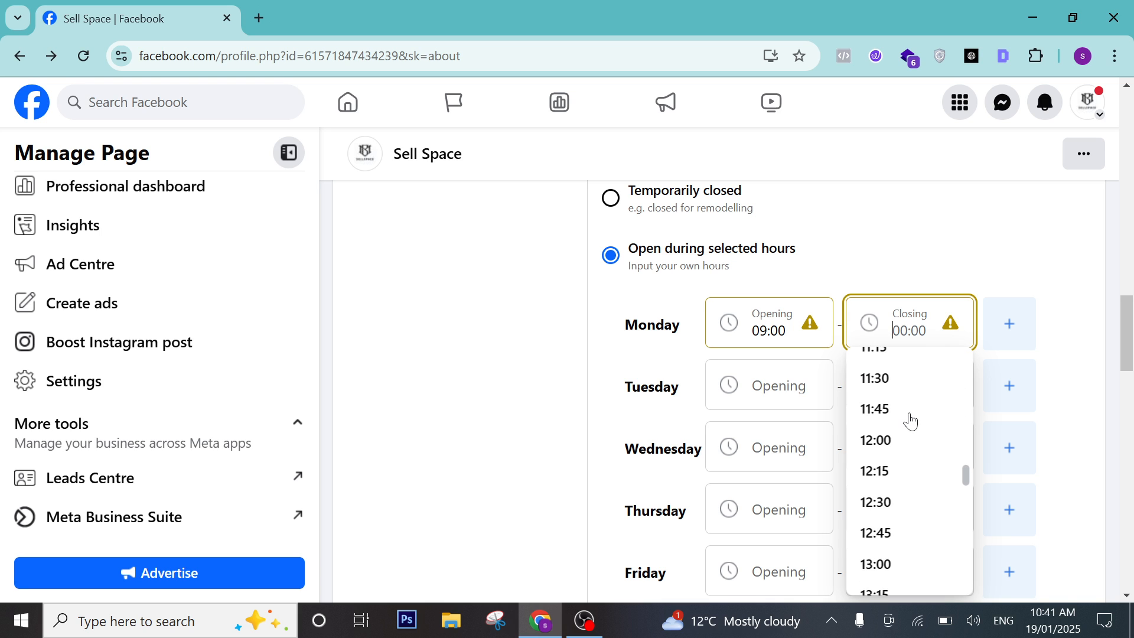
scroll(910, 422, "down", 2)
scroll(910, 422, "up", 2)
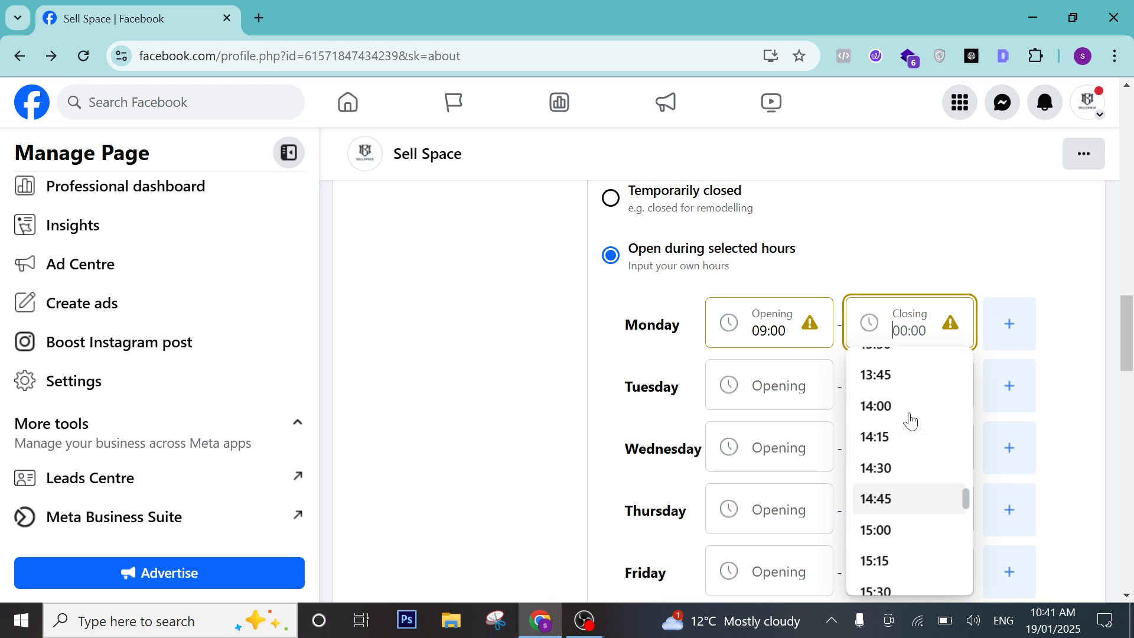
left_click(880, 423)
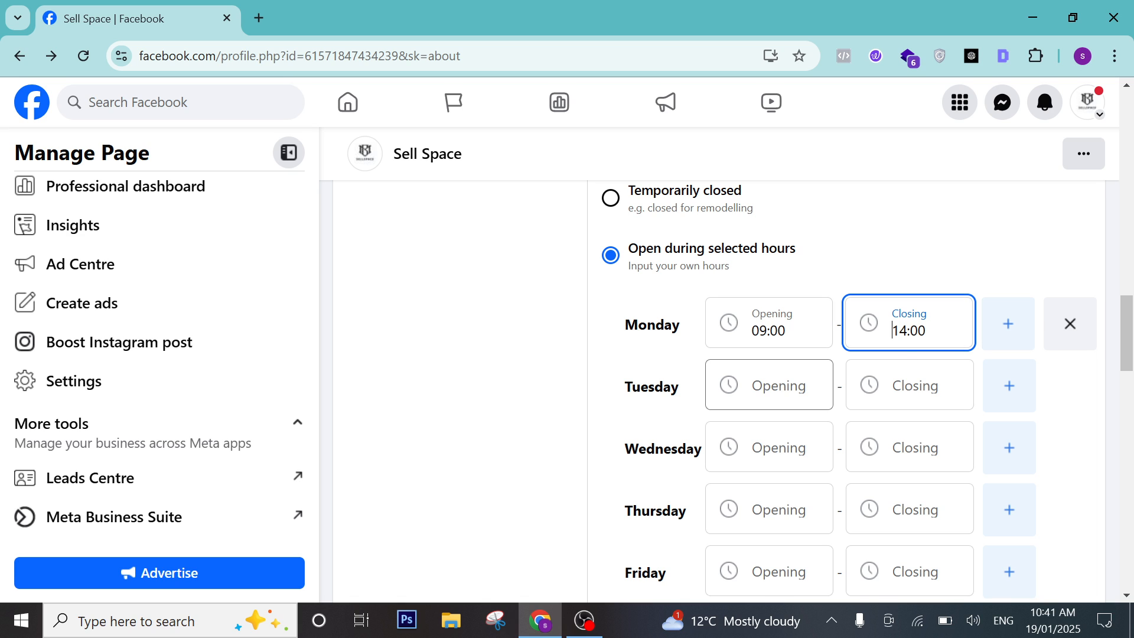
Set Tuesday's hours to open 09:00 and close 05:45.
left_click(768, 387)
scroll(783, 498, "down", 3)
scroll(783, 498, "down", 7)
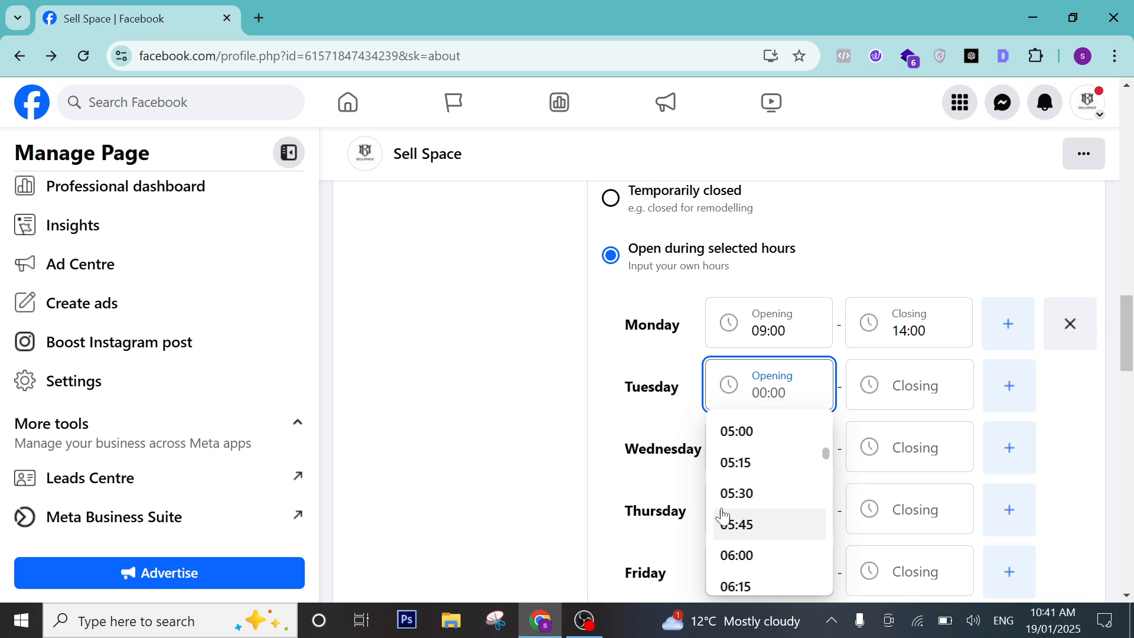
scroll(743, 467, "up", 3)
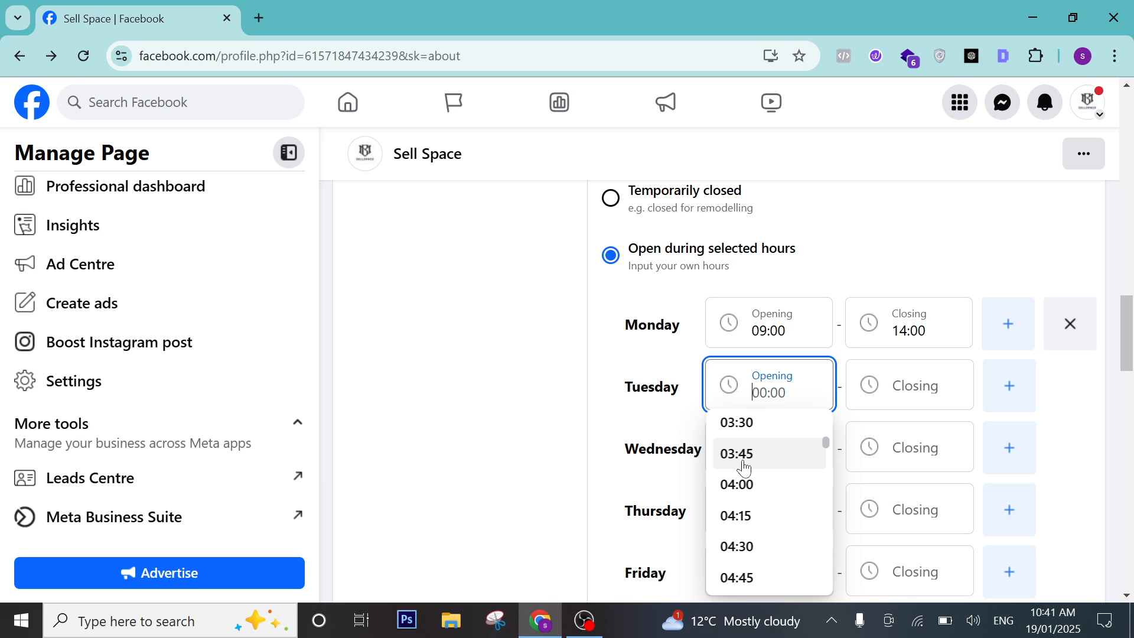
scroll(753, 472, "up", 2)
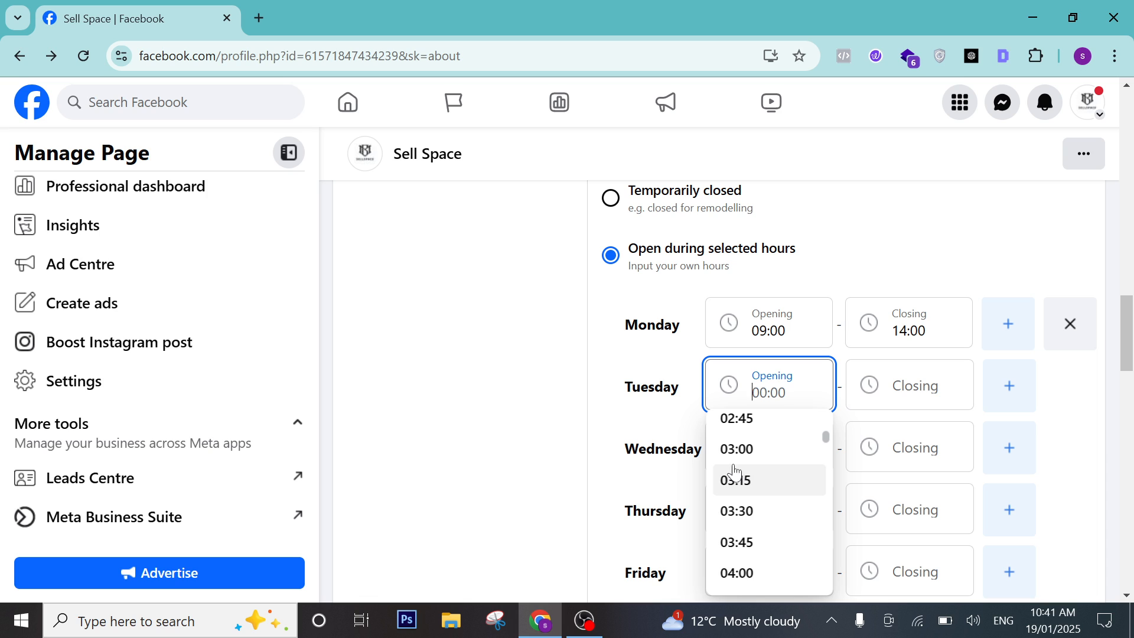
scroll(732, 473, "up", 3)
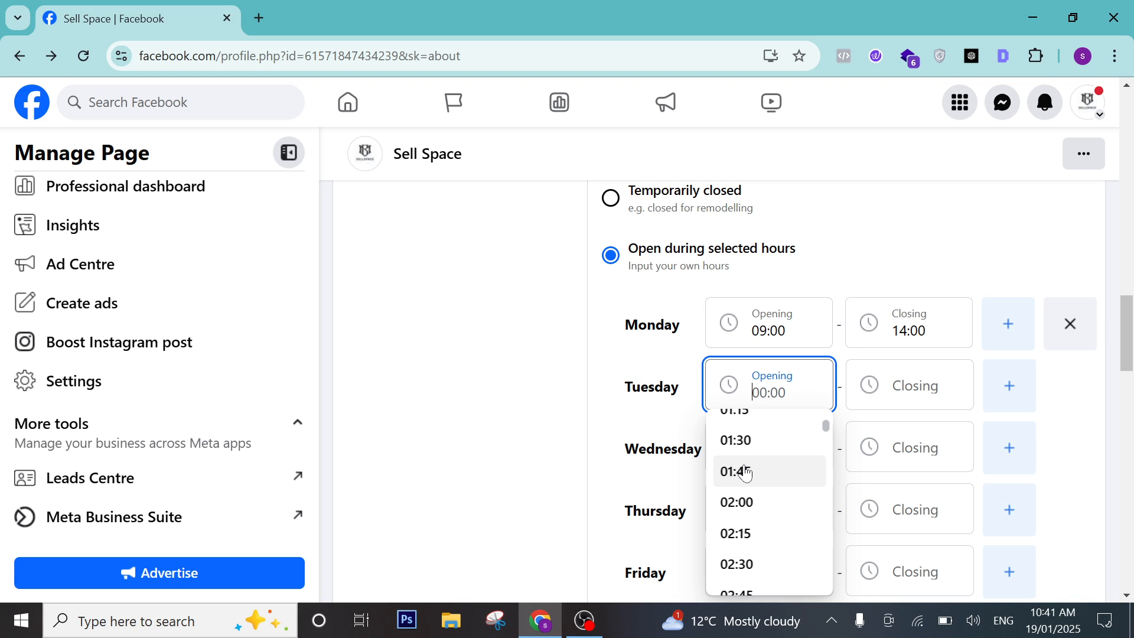
scroll(762, 467, "up", 3)
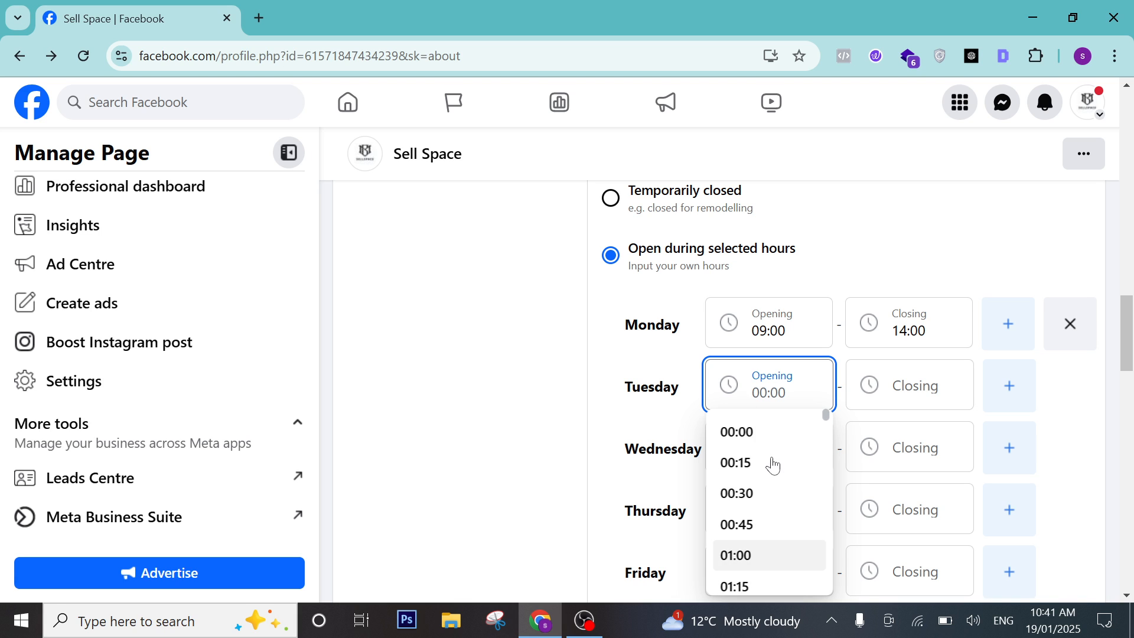
scroll(772, 464, "down", 6)
scroll(772, 464, "down", 15)
scroll(780, 490, "up", 2)
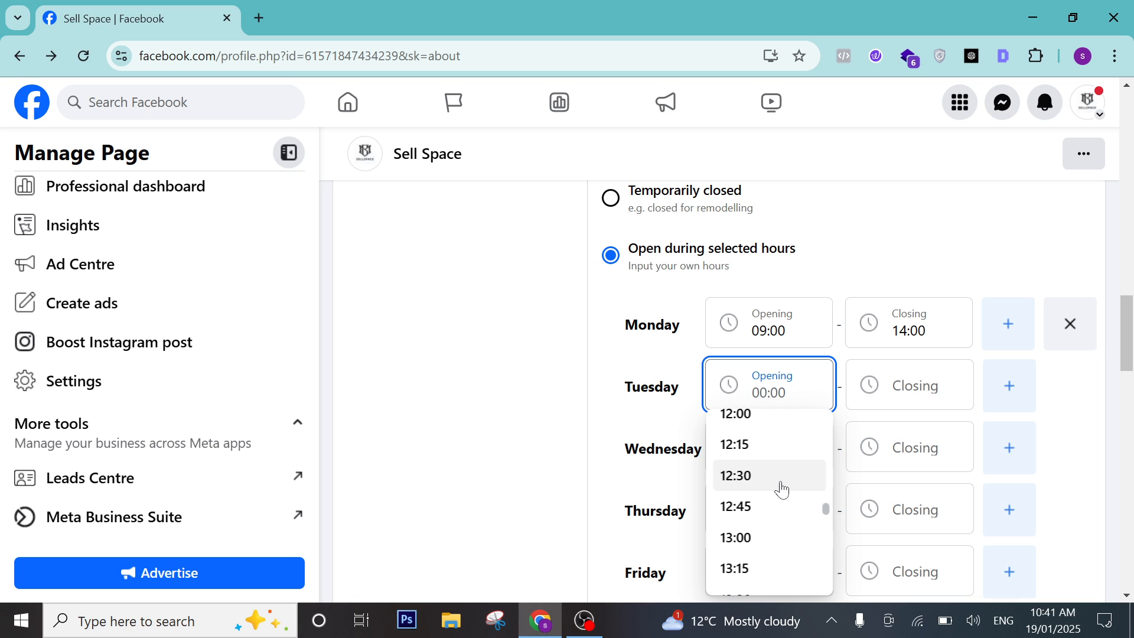
scroll(783, 487, "up", 2)
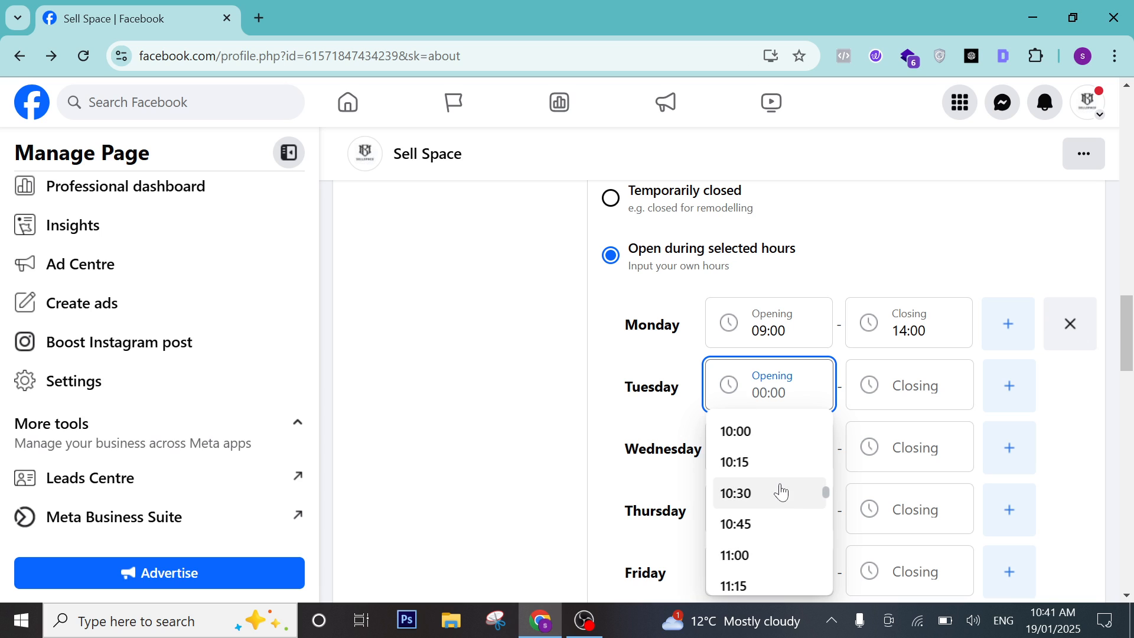
scroll(786, 478, "up", 2)
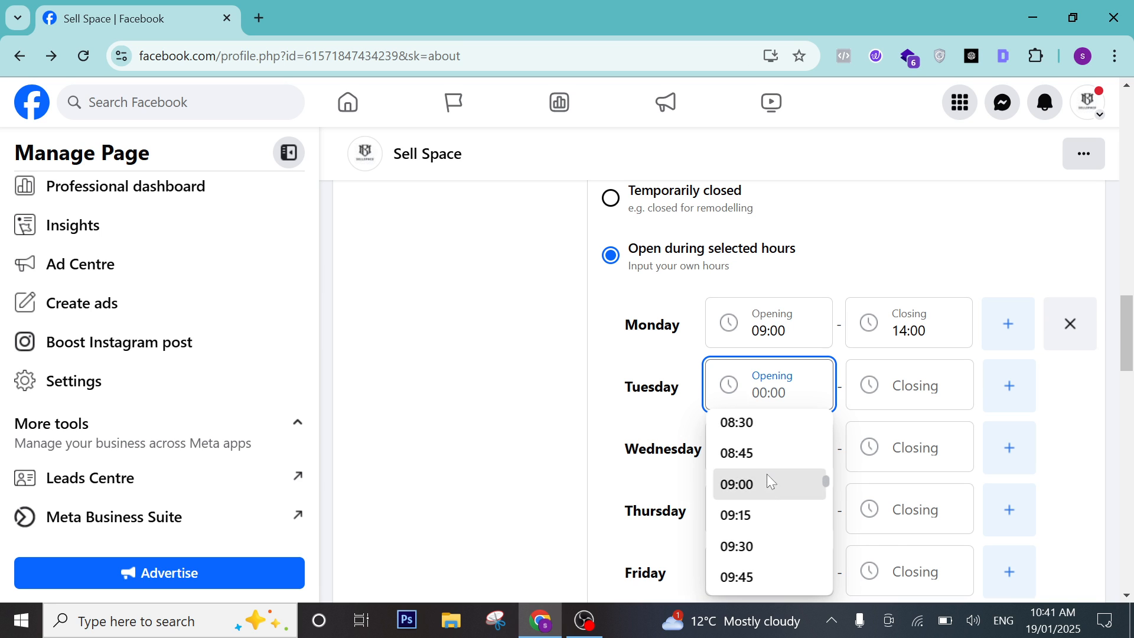
left_click(779, 479)
key("Tab")
scroll(904, 469, "down", 12)
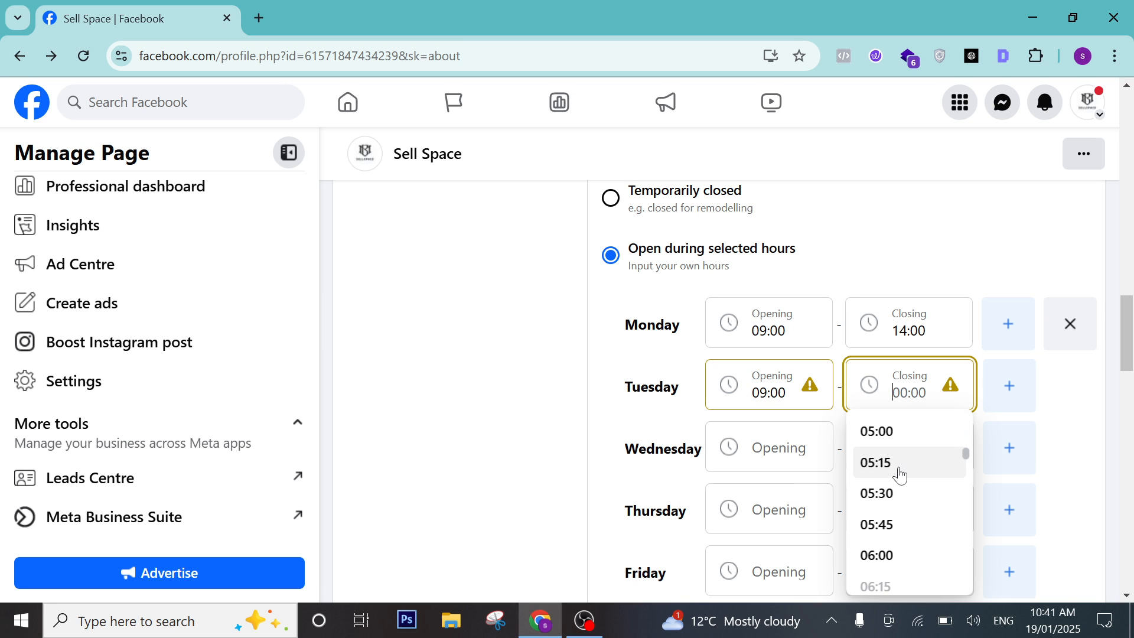
scroll(895, 471, "up", 3)
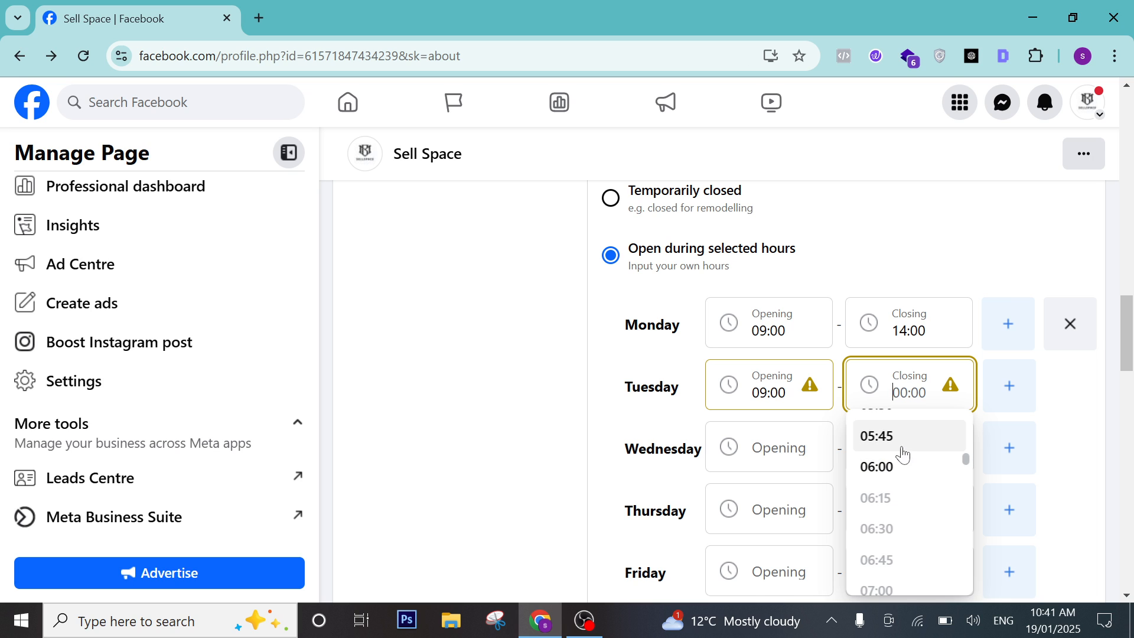
left_click(859, 434)
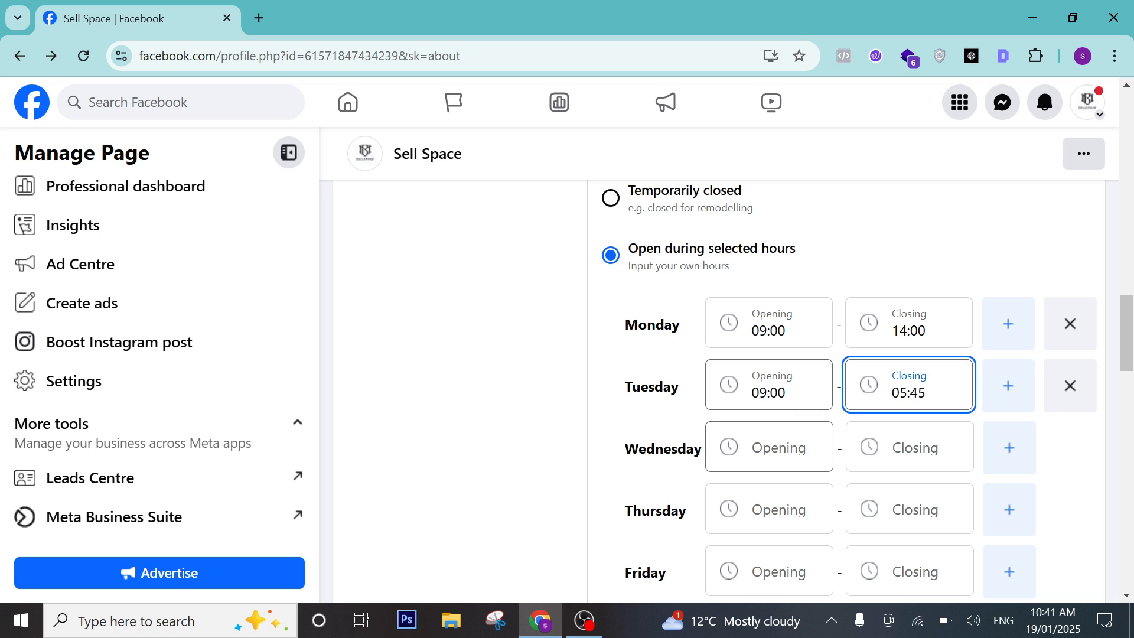
Set Wednesday's hours to open 09:00 and close 05:30.
left_click(767, 449)
scroll(753, 364, "down", 3)
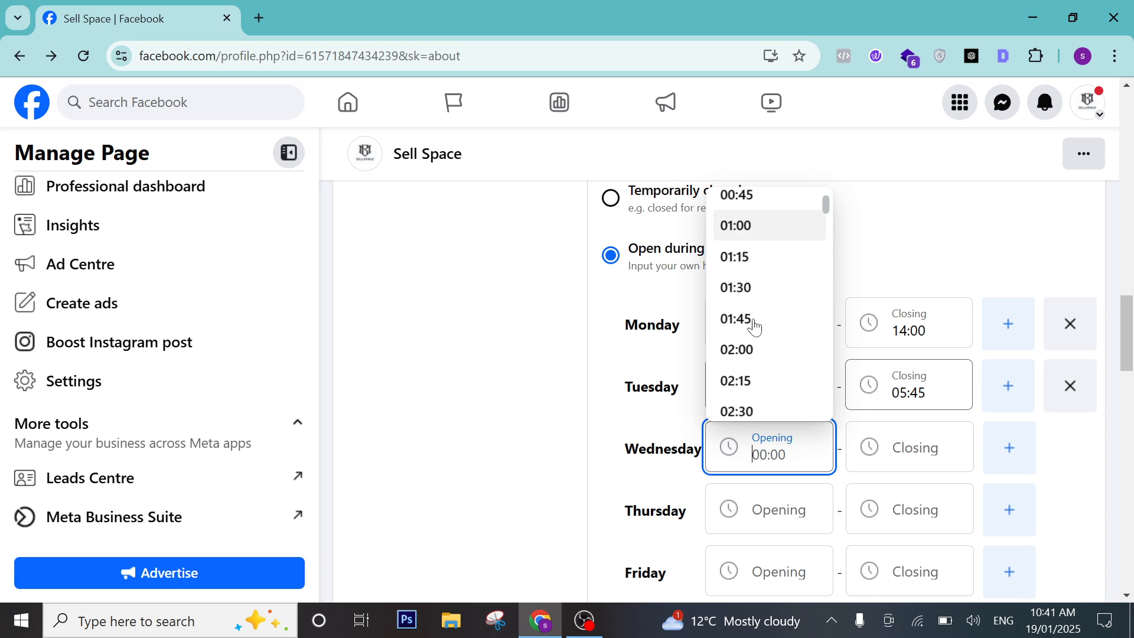
scroll(756, 371, "down", 5)
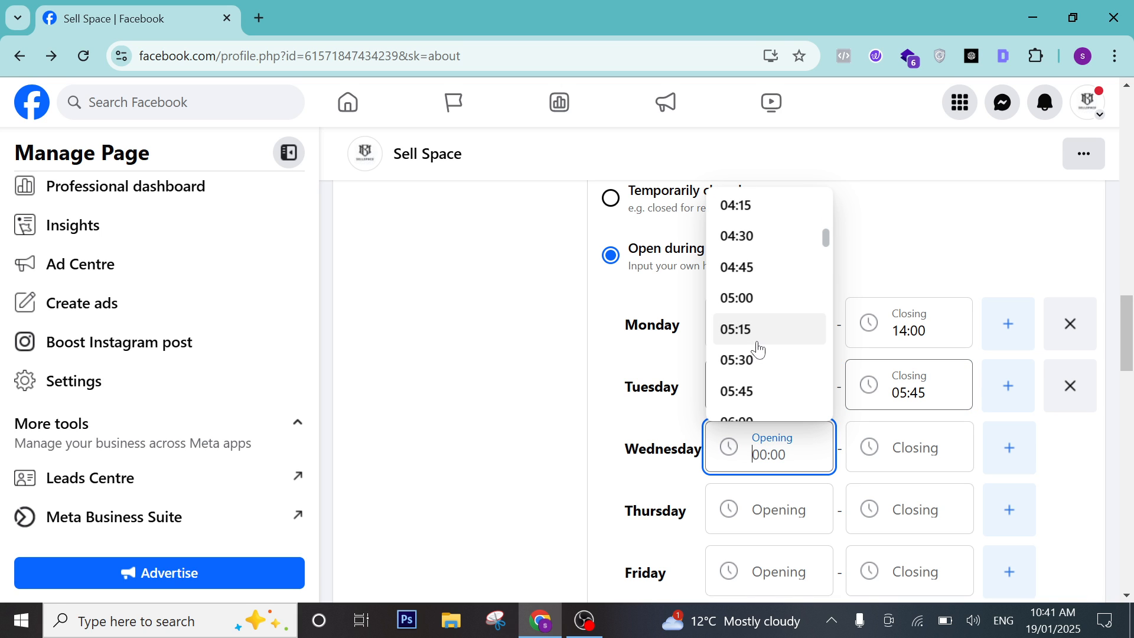
scroll(758, 349, "up", 8)
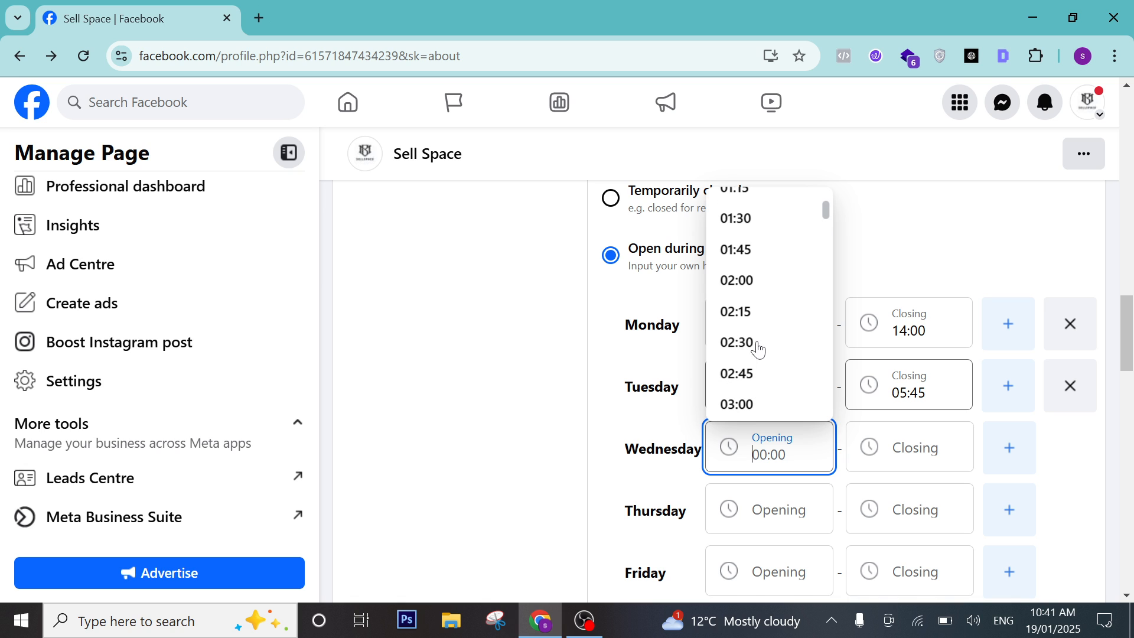
scroll(772, 289, "down", 1)
scroll(774, 301, "down", 6)
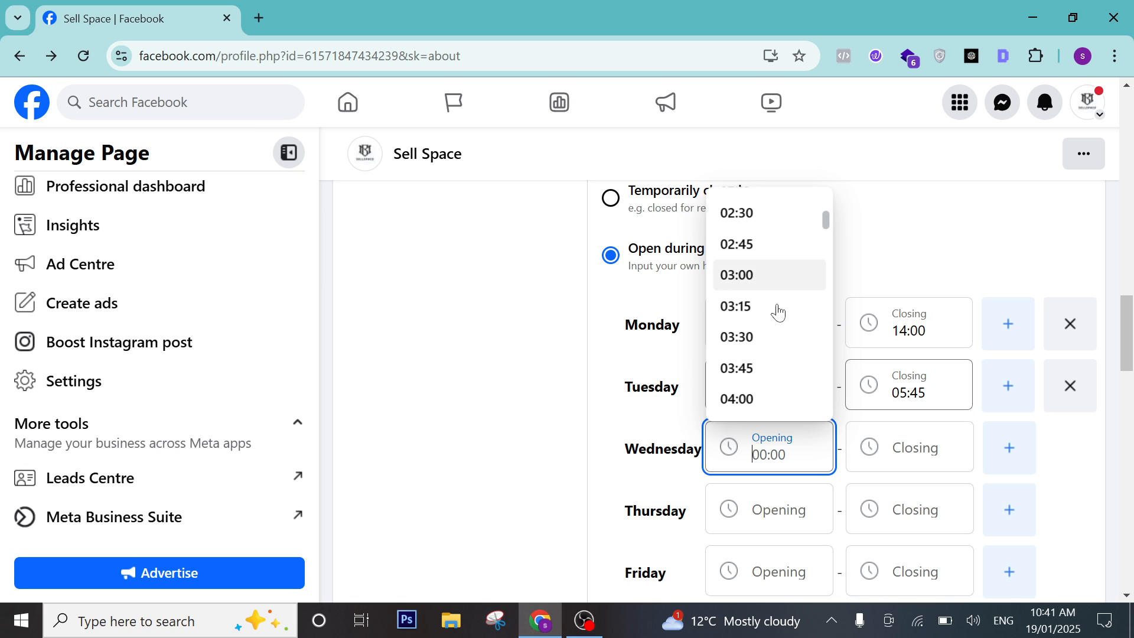
scroll(763, 346, "down", 1)
scroll(762, 355, "down", 2)
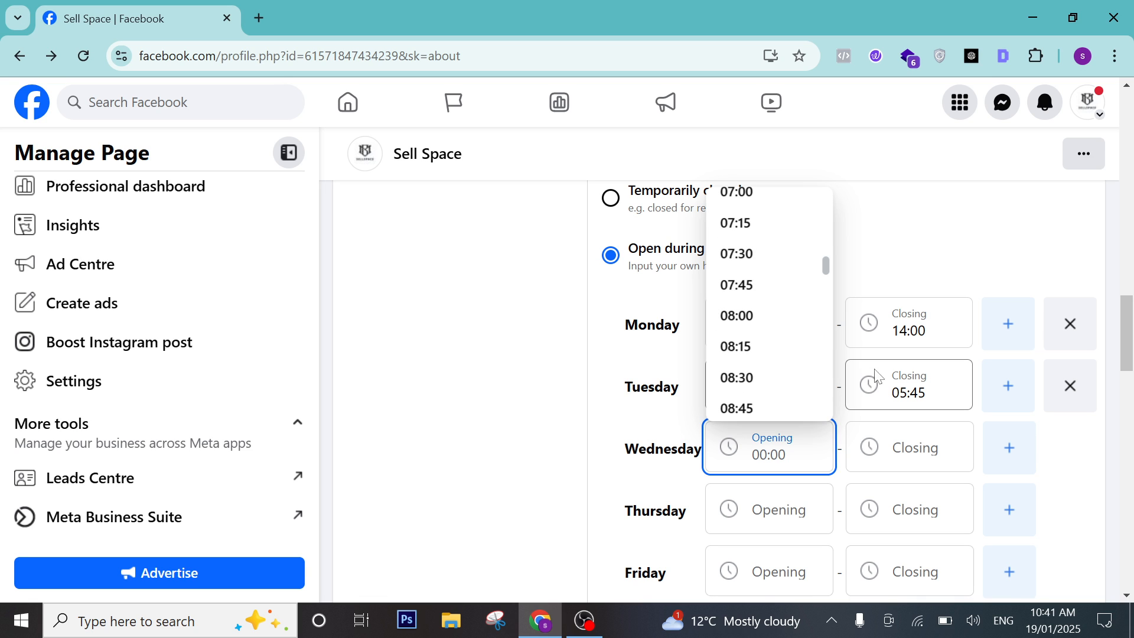
scroll(779, 362, "down", 1)
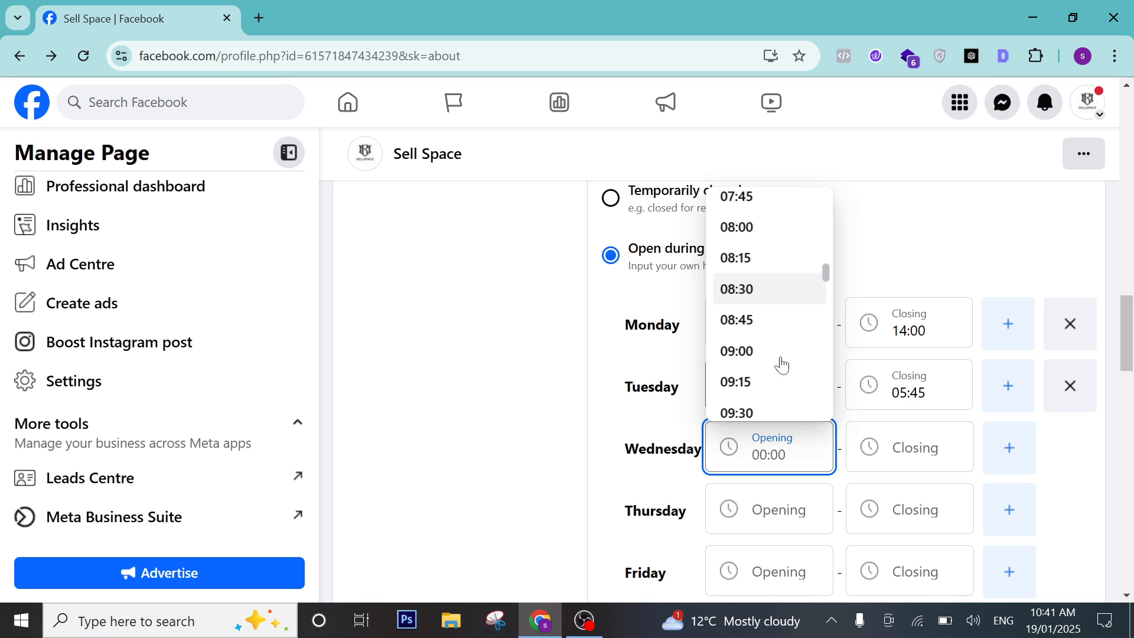
left_click(747, 363)
left_click(874, 463)
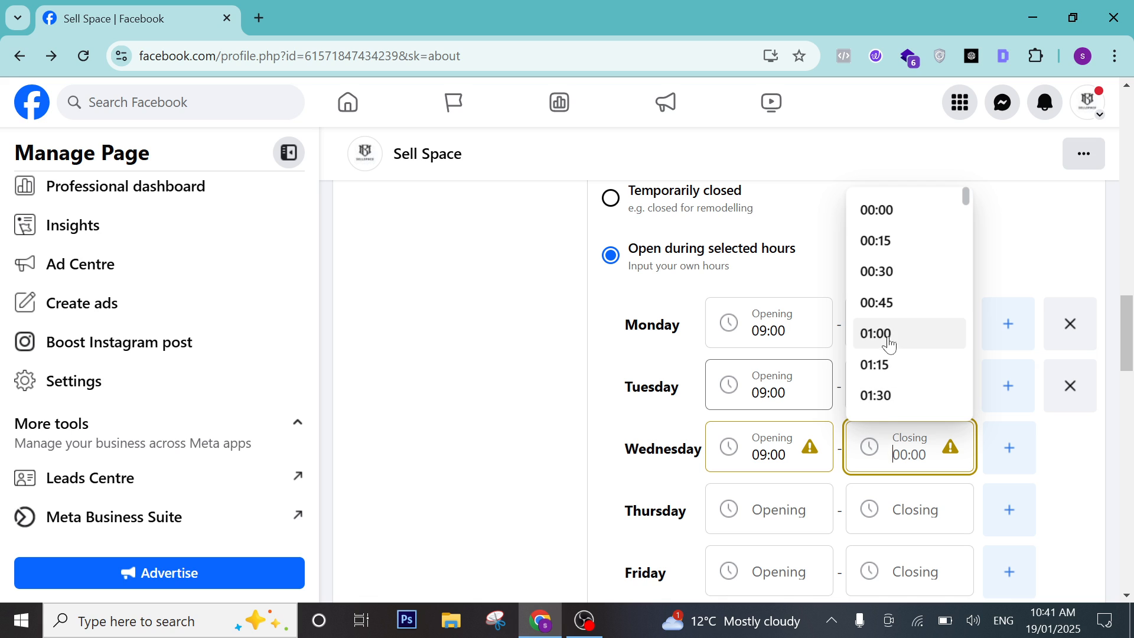
scroll(888, 367, "down", 5)
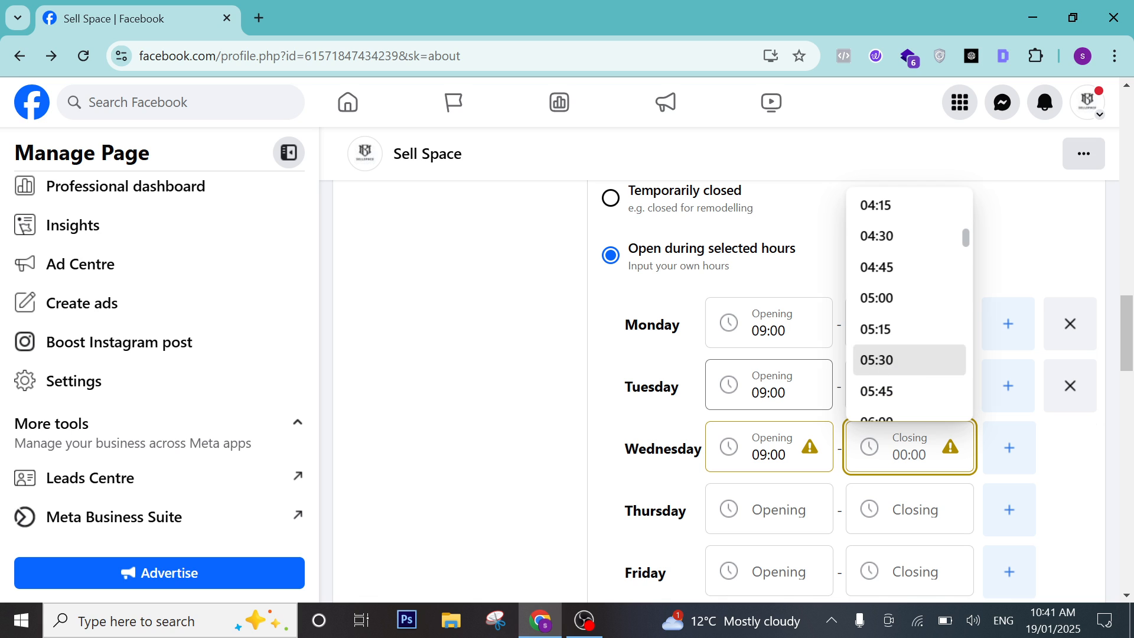
left_click(890, 362)
Add a second time slot for Friday.
scroll(1072, 421, "down", 3)
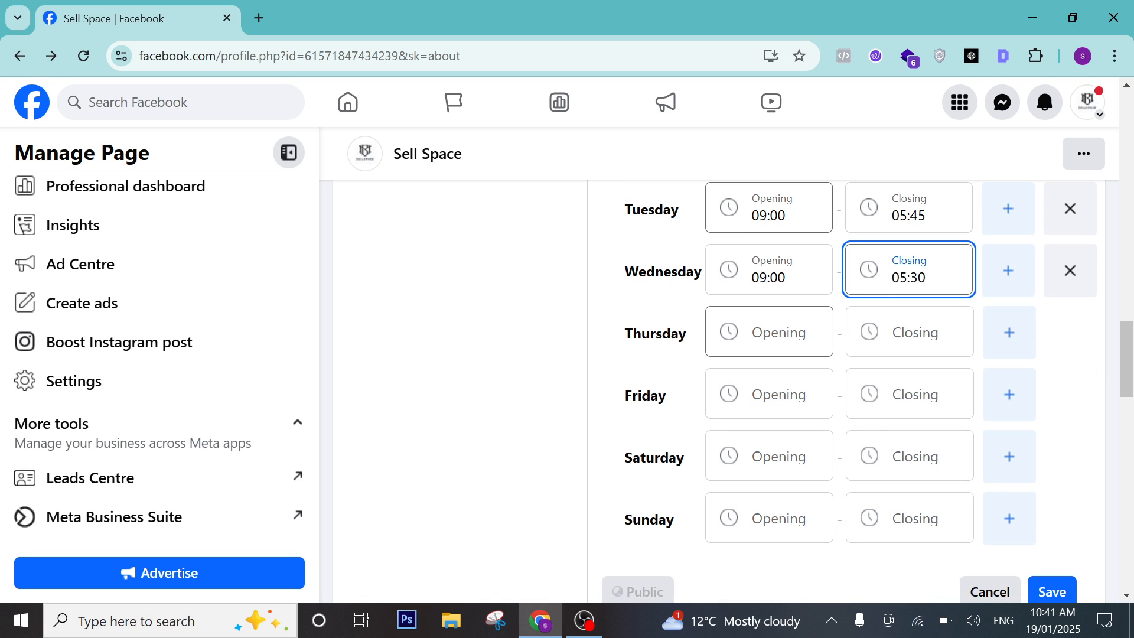
left_click(1012, 396)
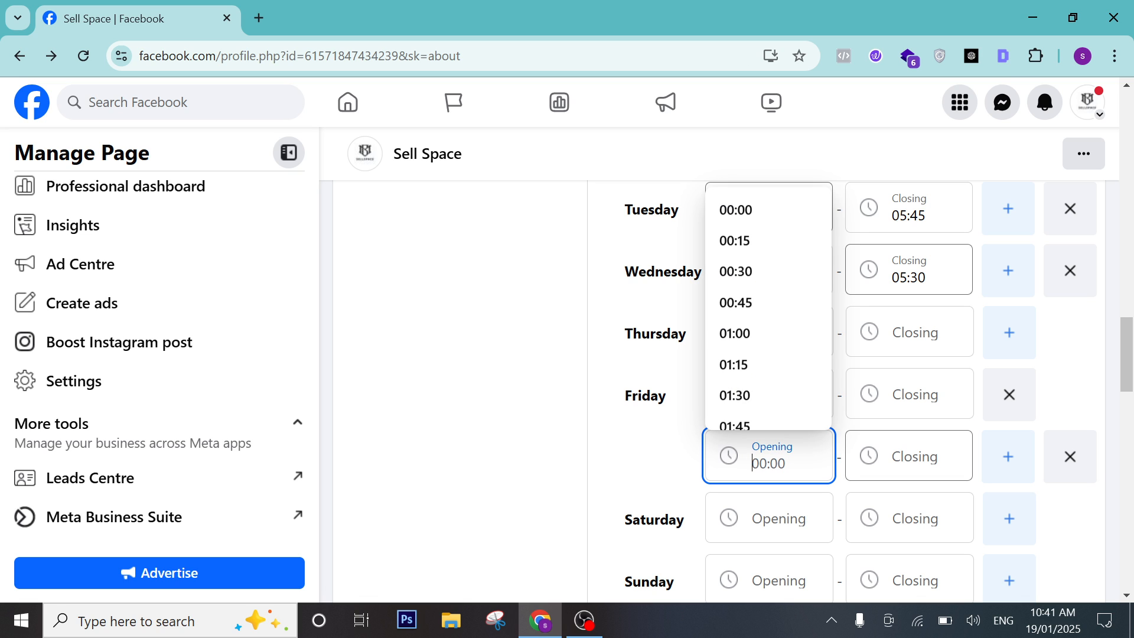
scroll(855, 450, "down", 3)
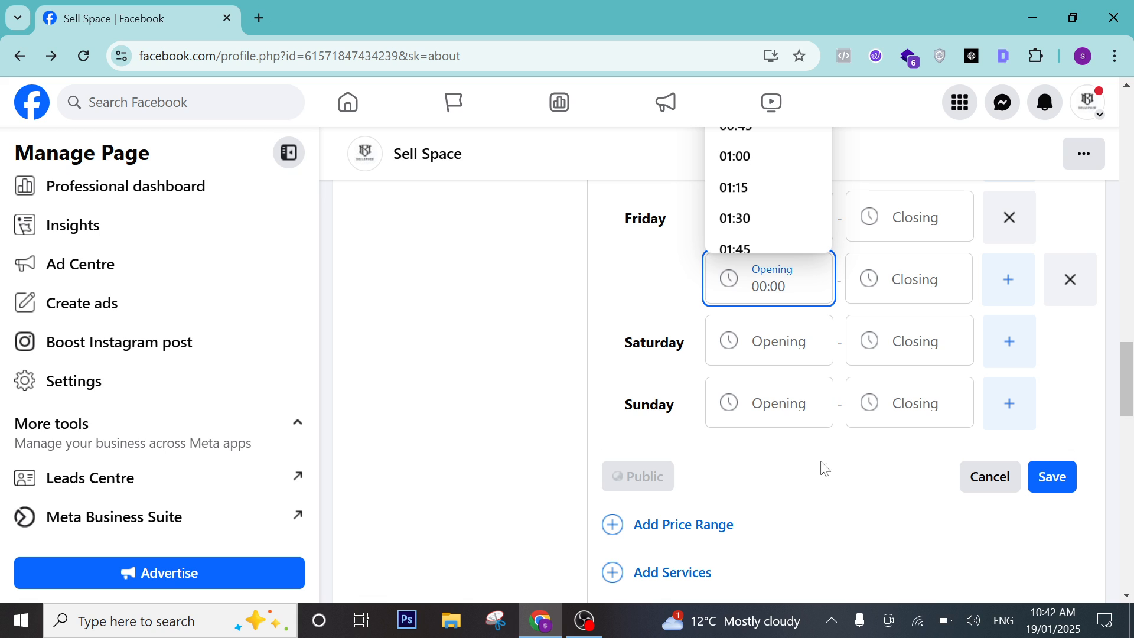
Save the updated business hours for Sell Space.
left_click(1052, 476)
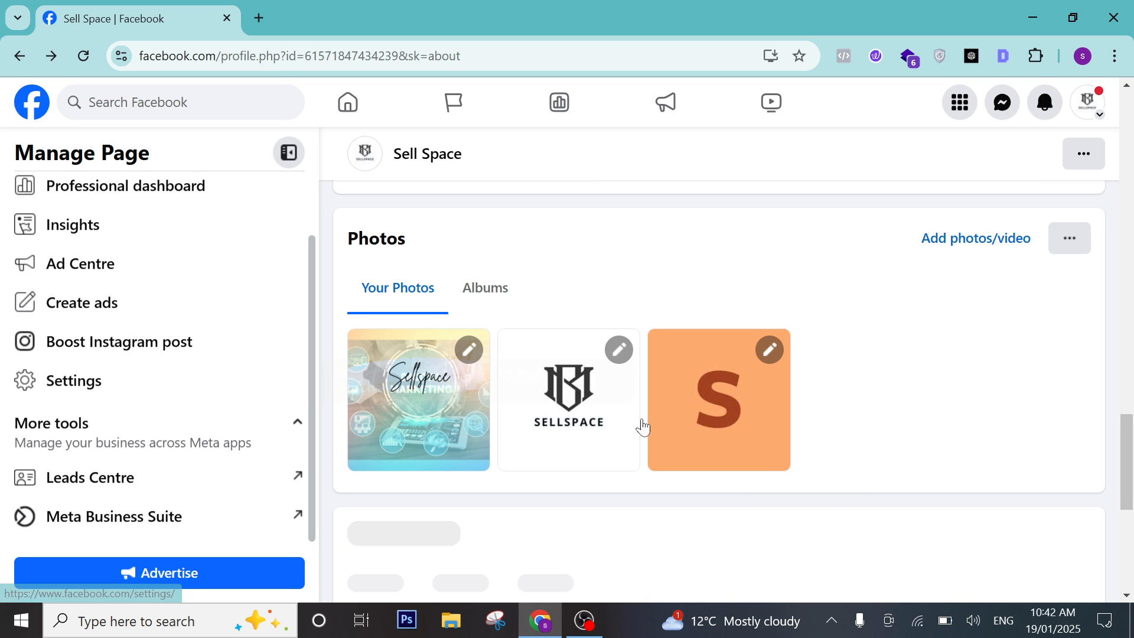
scroll(707, 437, "down", 5)
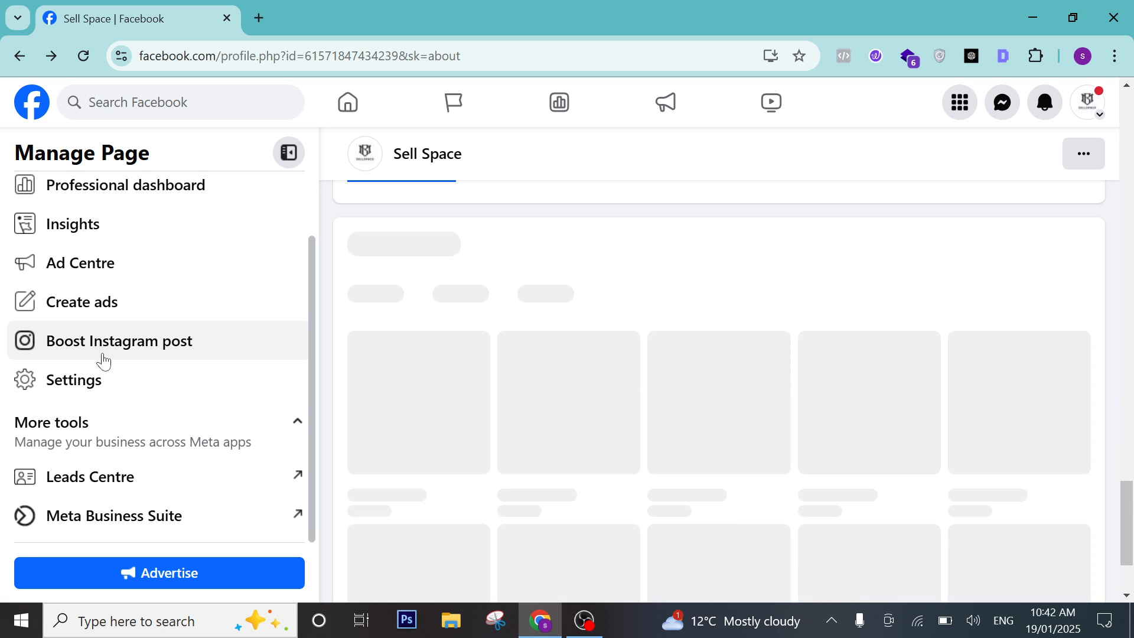
scroll(112, 372, "up", 2)
Leave the hours editor and return to Sell Space's About page through Page details.
left_click(12, 59)
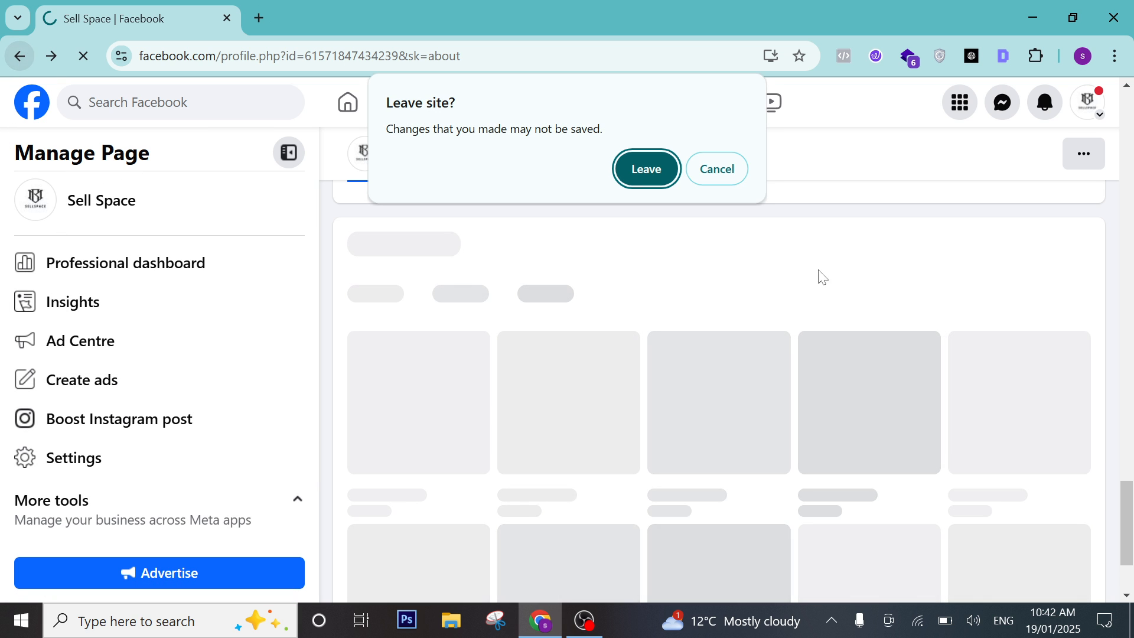
left_click(645, 169)
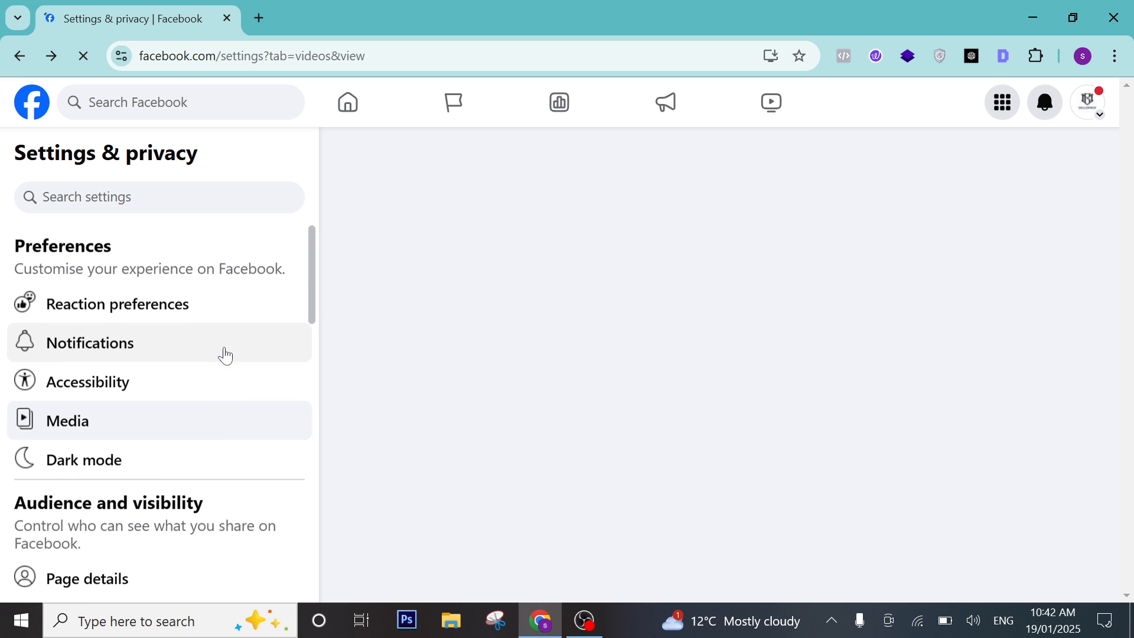
scroll(225, 356, "down", 8)
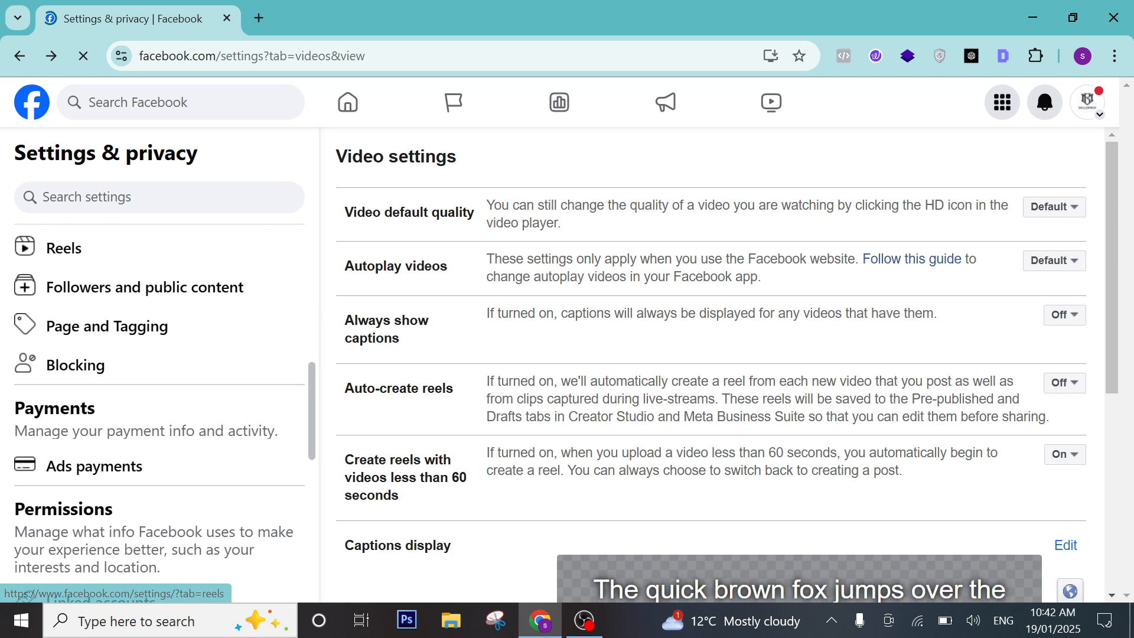
scroll(529, 430, "down", 3)
scroll(121, 439, "down", 5)
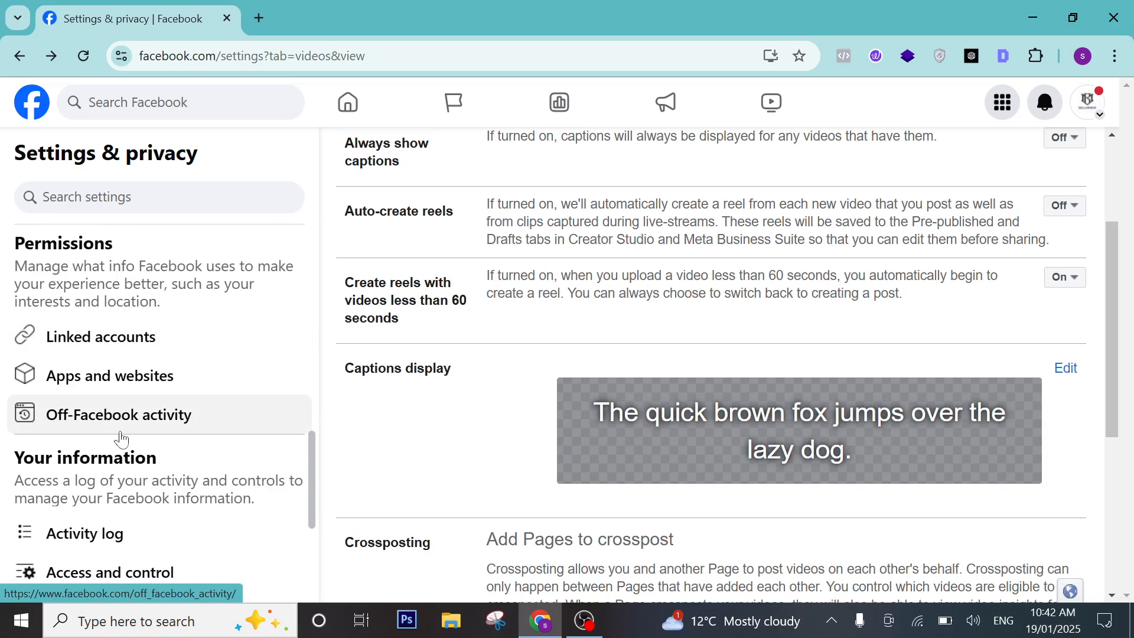
scroll(131, 446, "down", 2)
scroll(126, 446, "up", 10)
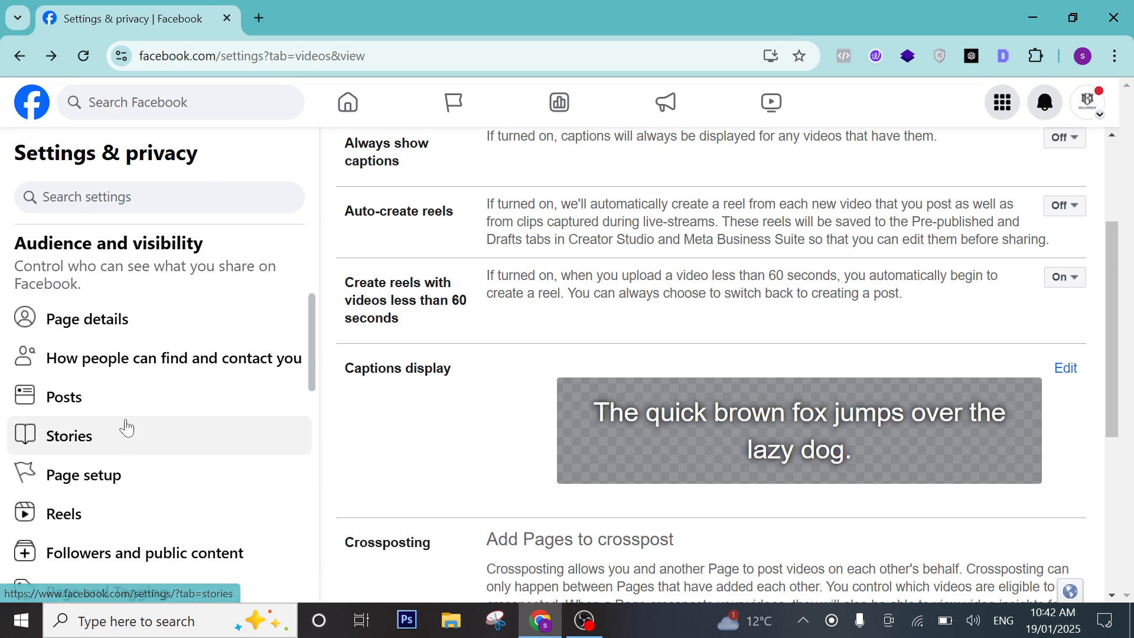
scroll(124, 354, "up", 3)
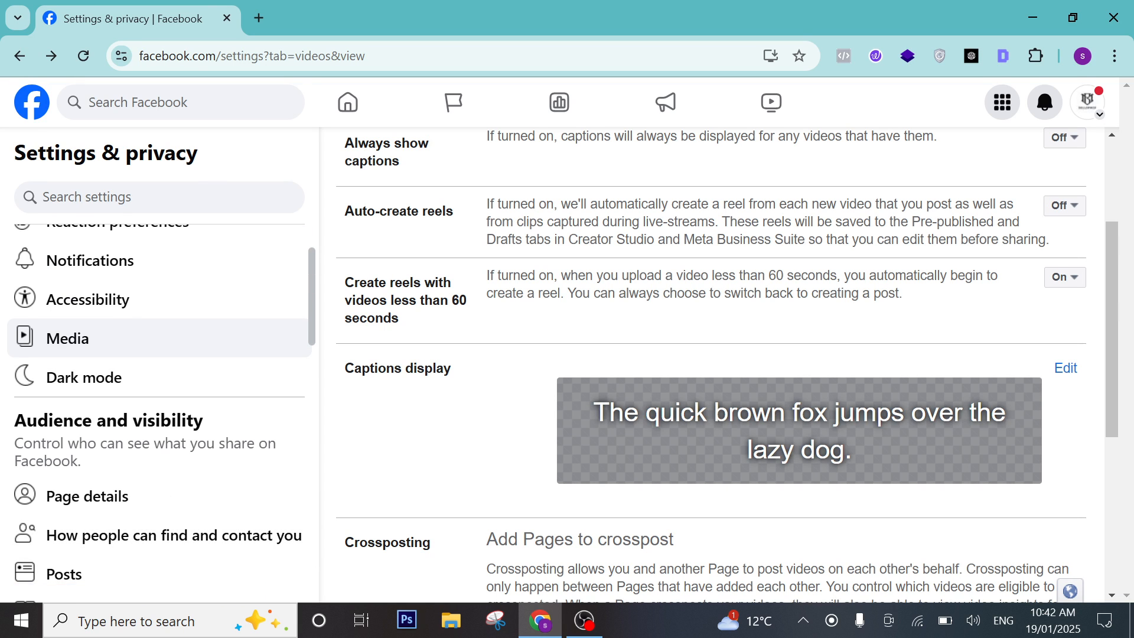
scroll(136, 438, "down", 2)
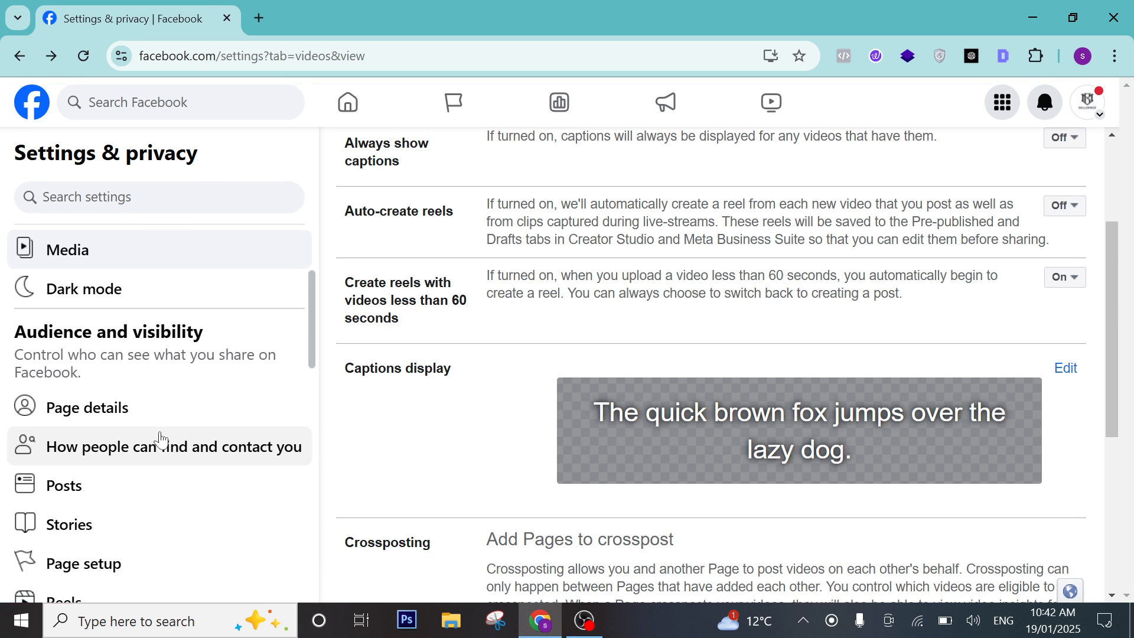
left_click(60, 420)
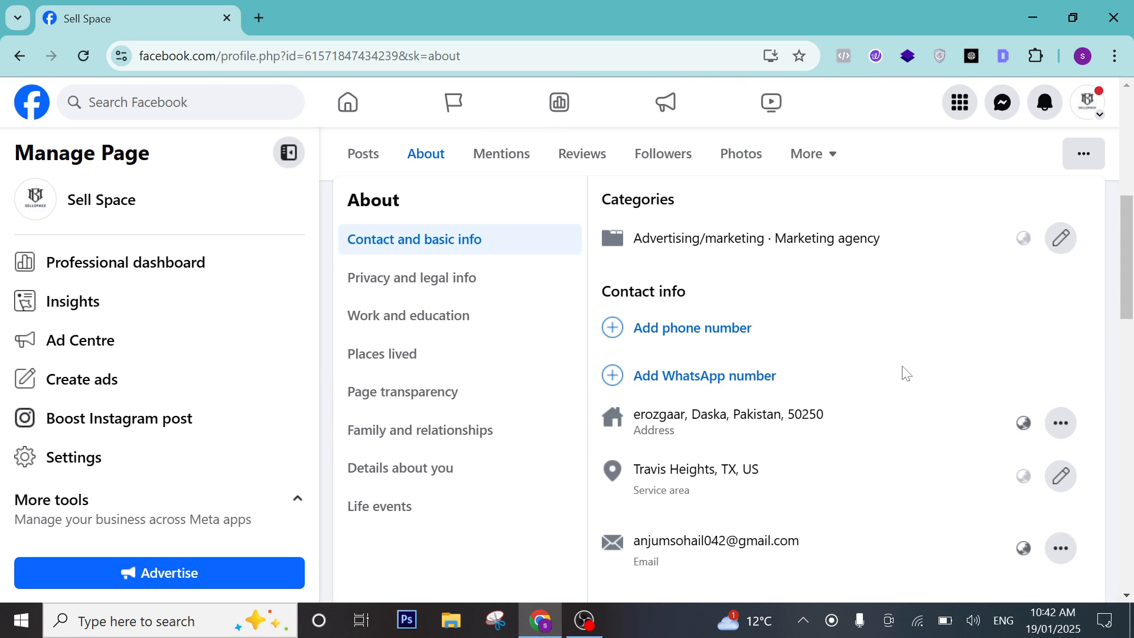
Add Online classes as a service Sell Space offers.
scroll(853, 410, "down", 10)
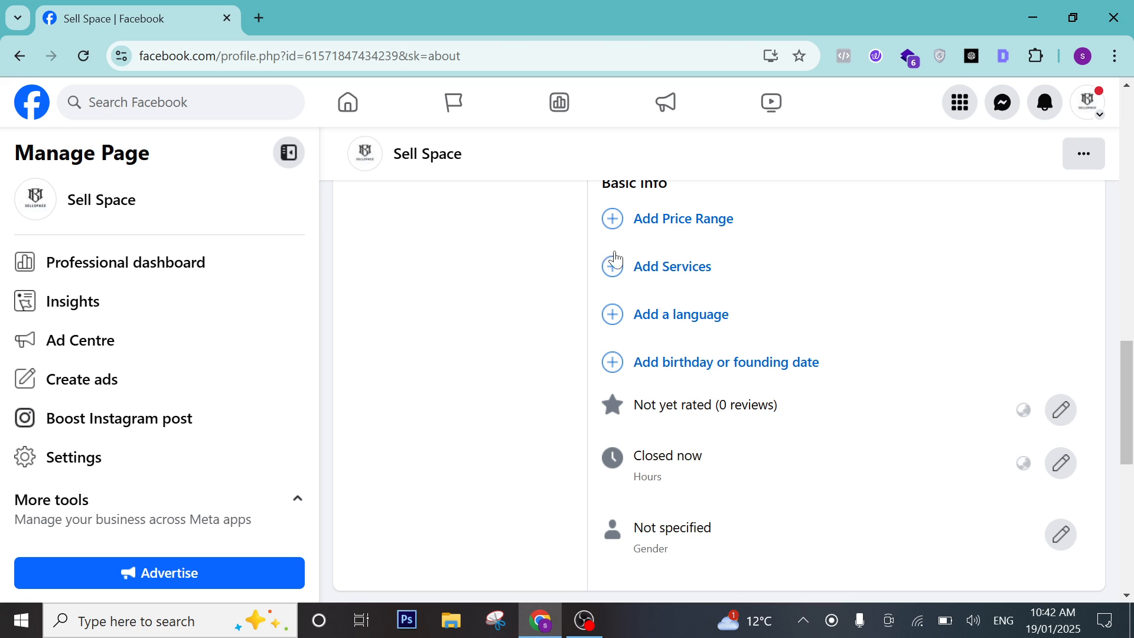
scroll(689, 233, "up", 1)
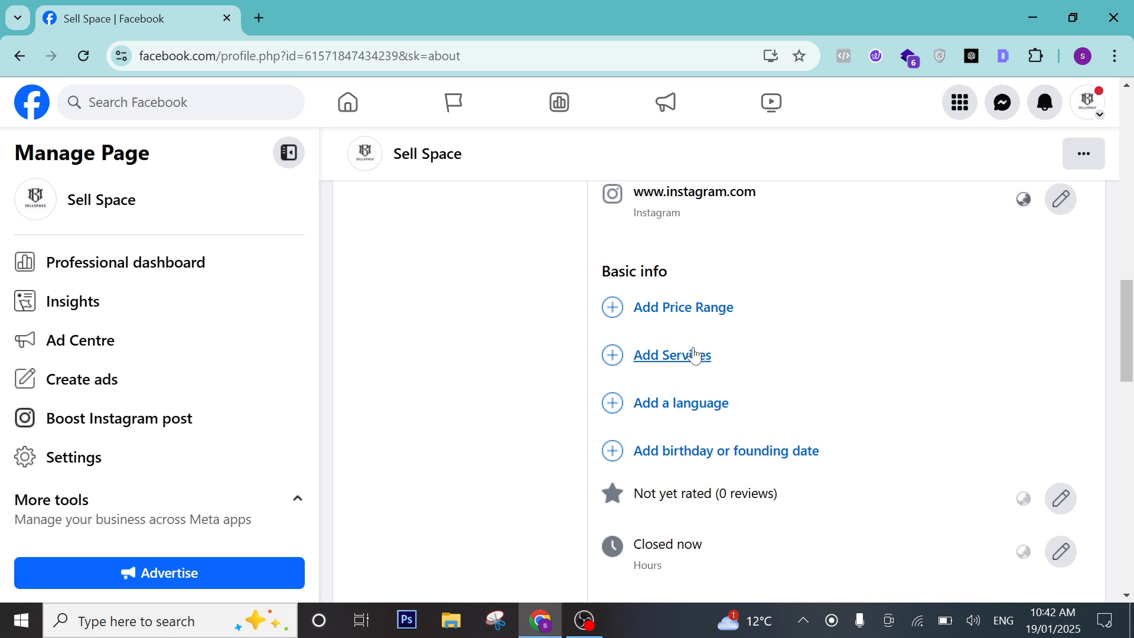
left_click(684, 371)
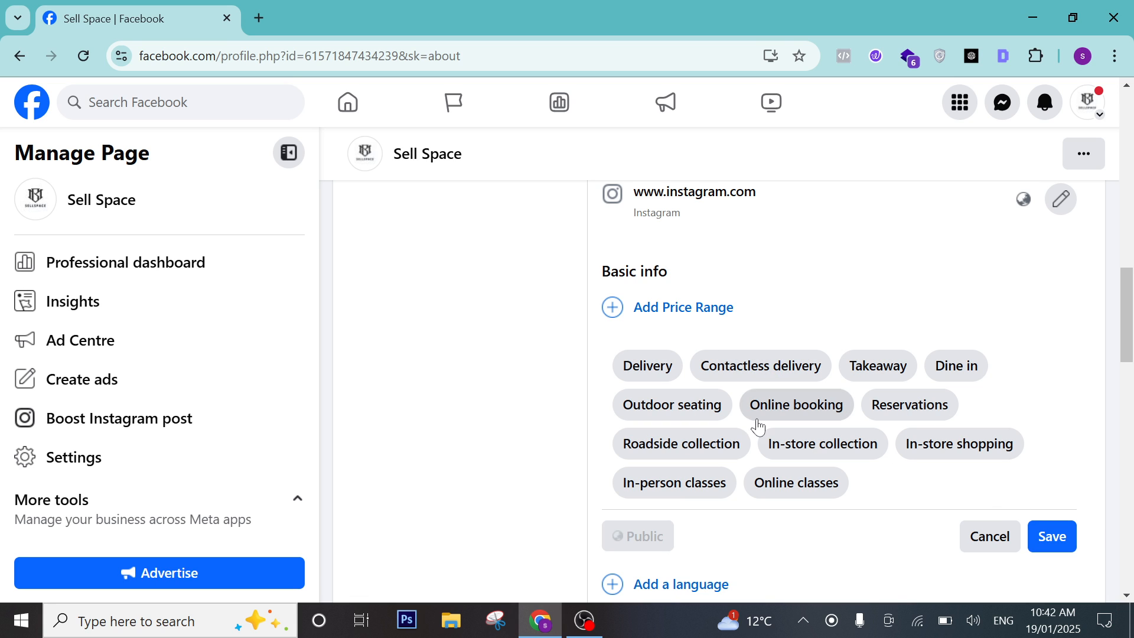
left_click(806, 483)
Begin adding a language to the Page with an empty Languages field.
scroll(816, 526, "down", 1)
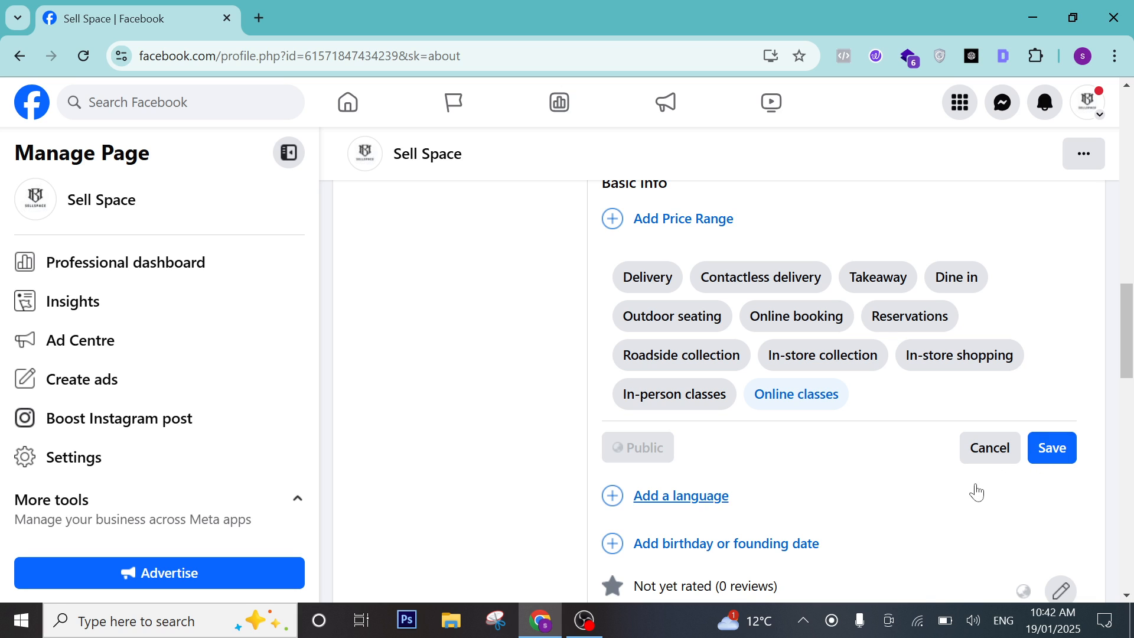
scroll(951, 483, "down", 1)
left_click(719, 407)
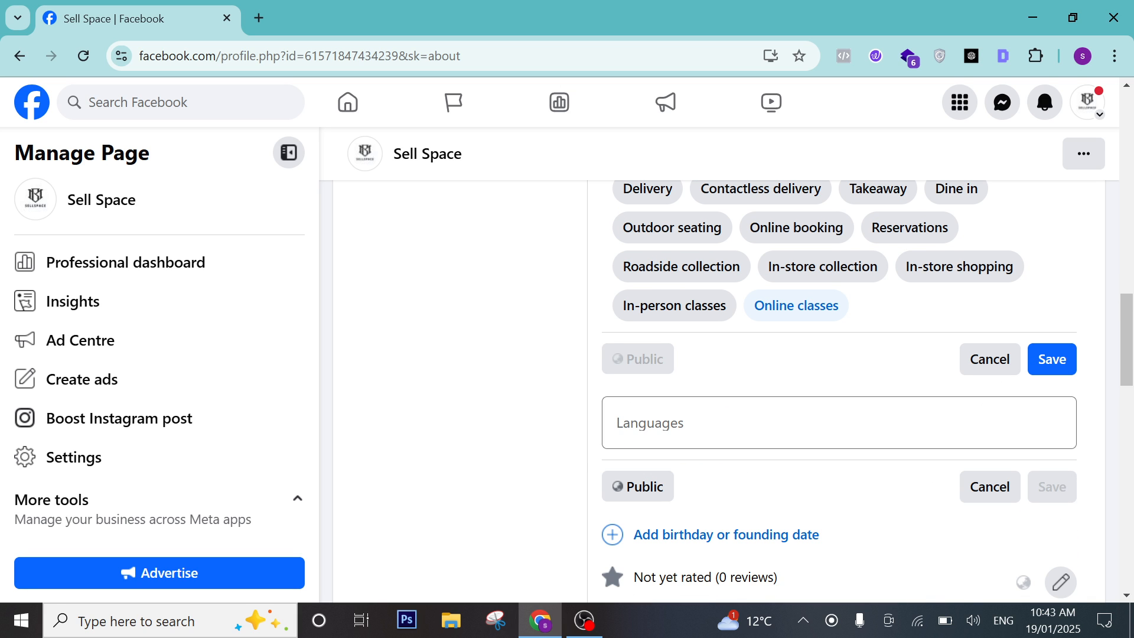
Open the rating row's review settings and toggle Allow reviews on your Page off and on.
scroll(939, 451, "down", 3)
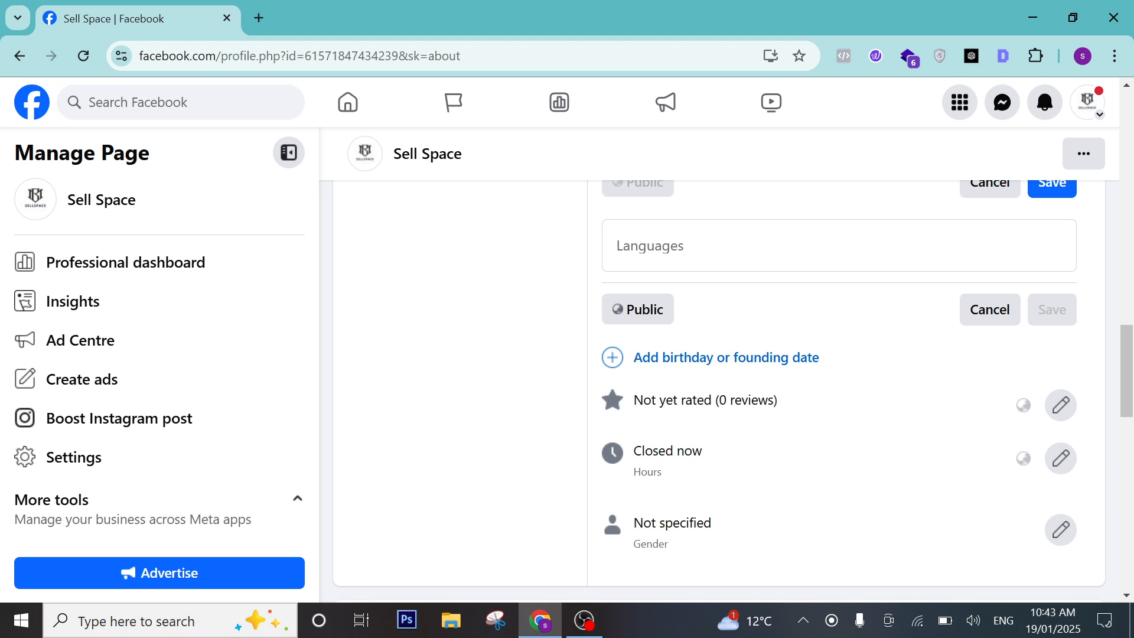
left_click_drag(779, 401, 644, 402)
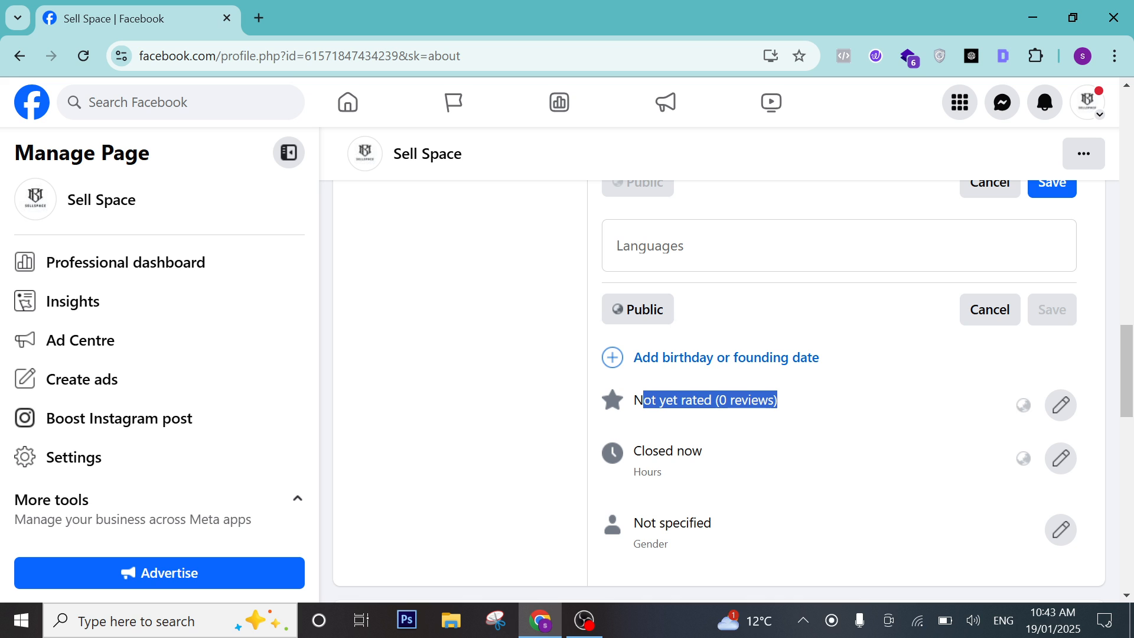
left_click(1060, 408)
scroll(662, 441, "down", 1)
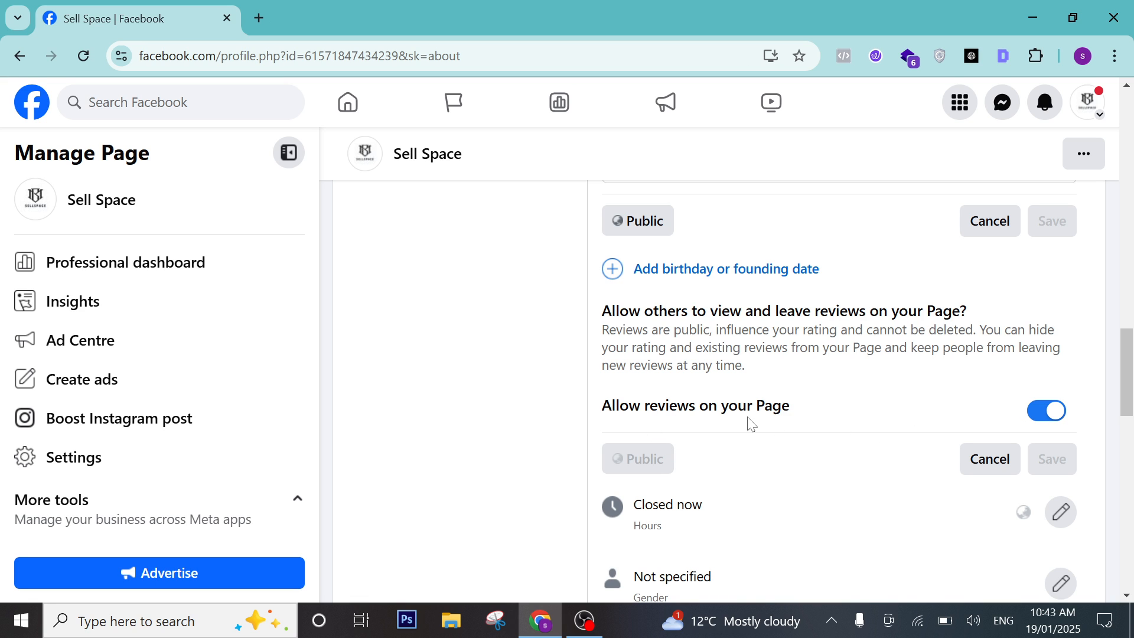
left_click(1033, 413)
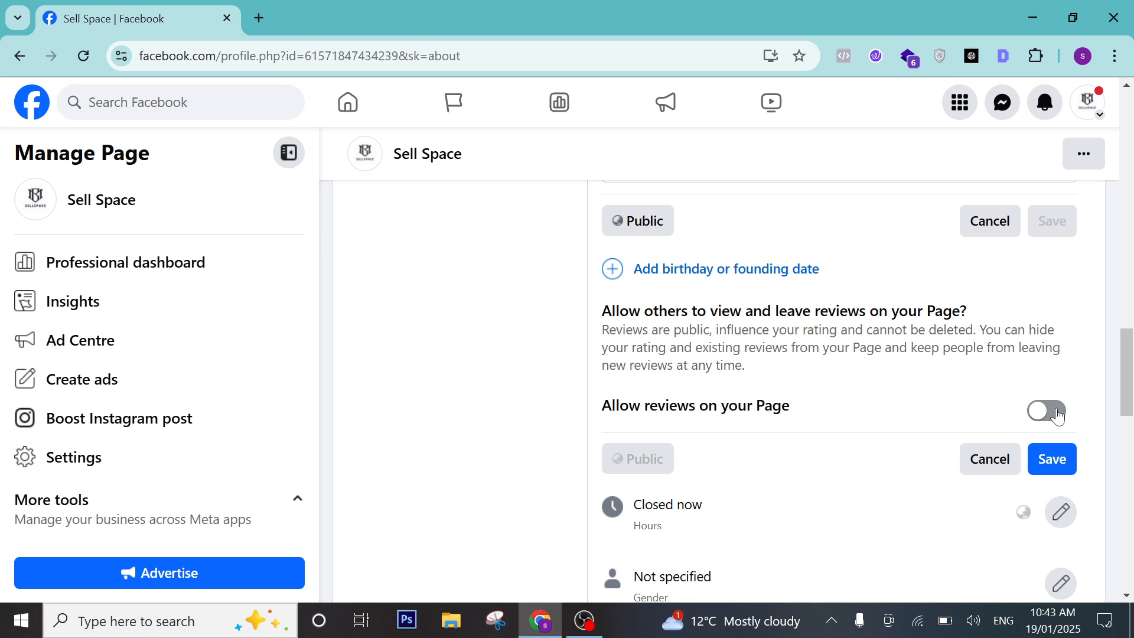
left_click(1057, 417)
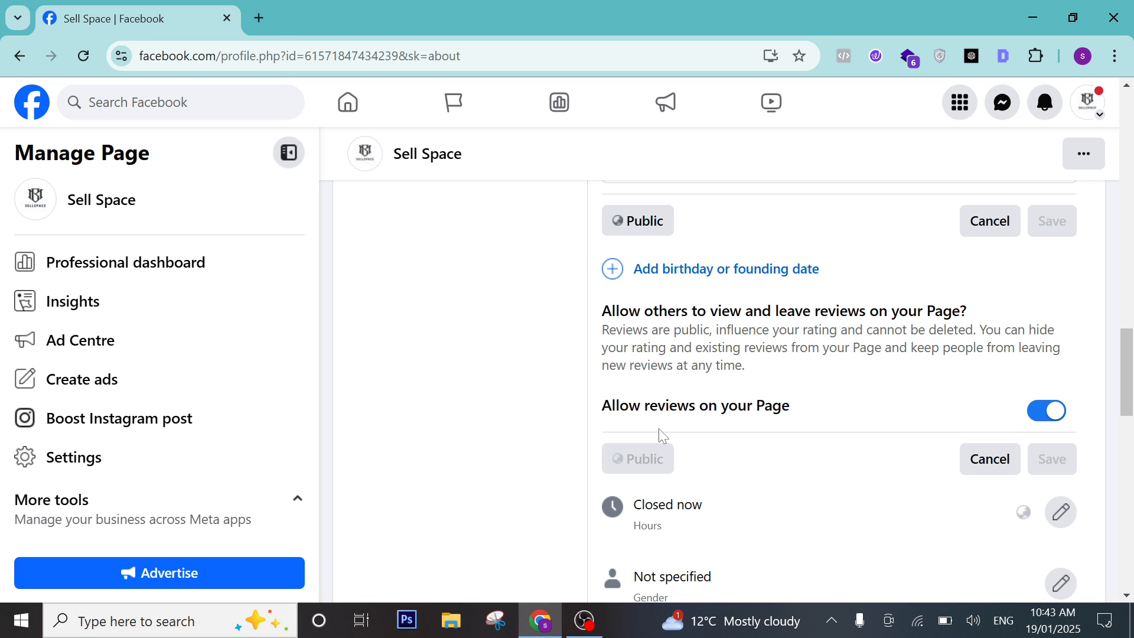
Scroll the Sell Space About page, then go back, triggering the 'Leave site?' prompt.
scroll(658, 428, "down", 4)
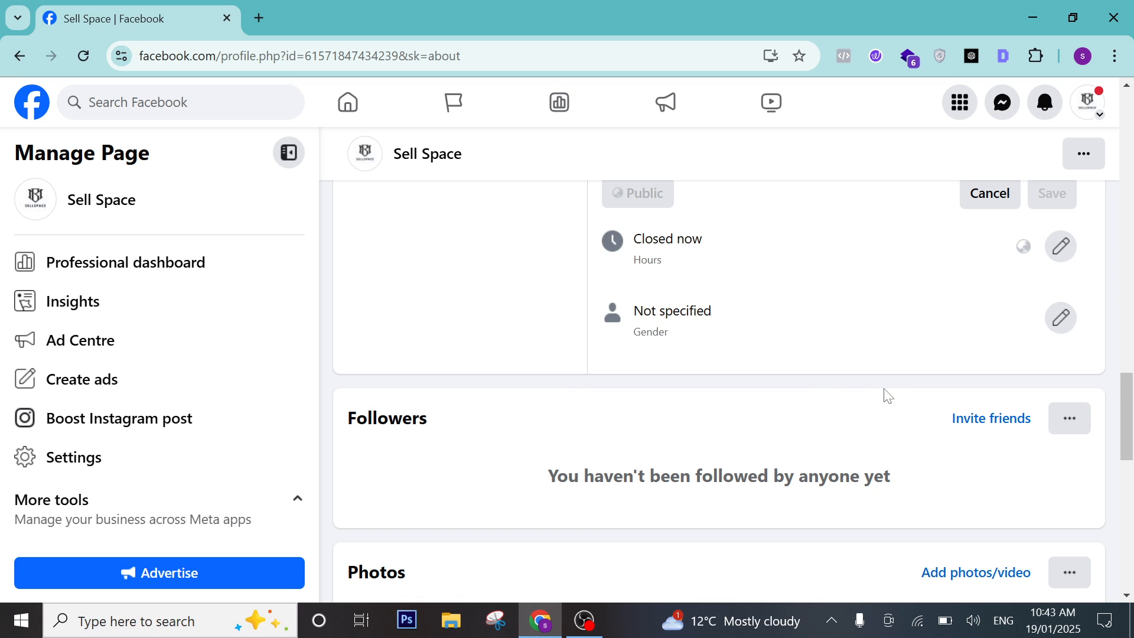
scroll(884, 398, "down", 3)
scroll(98, 384, "down", 1)
scroll(97, 384, "up", 1)
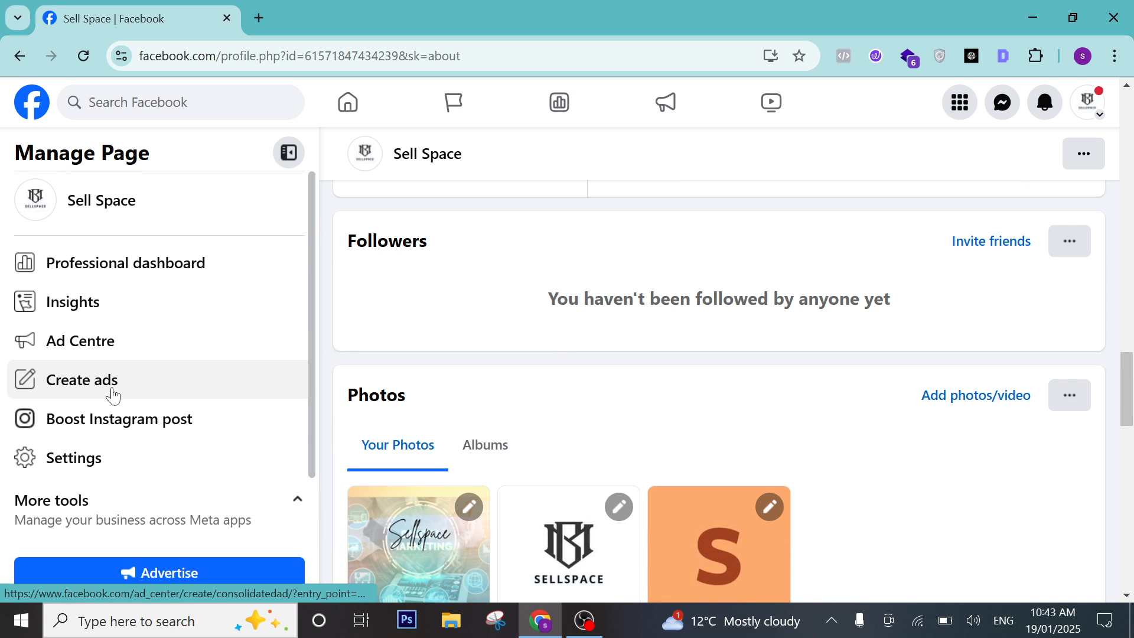
left_click(17, 57)
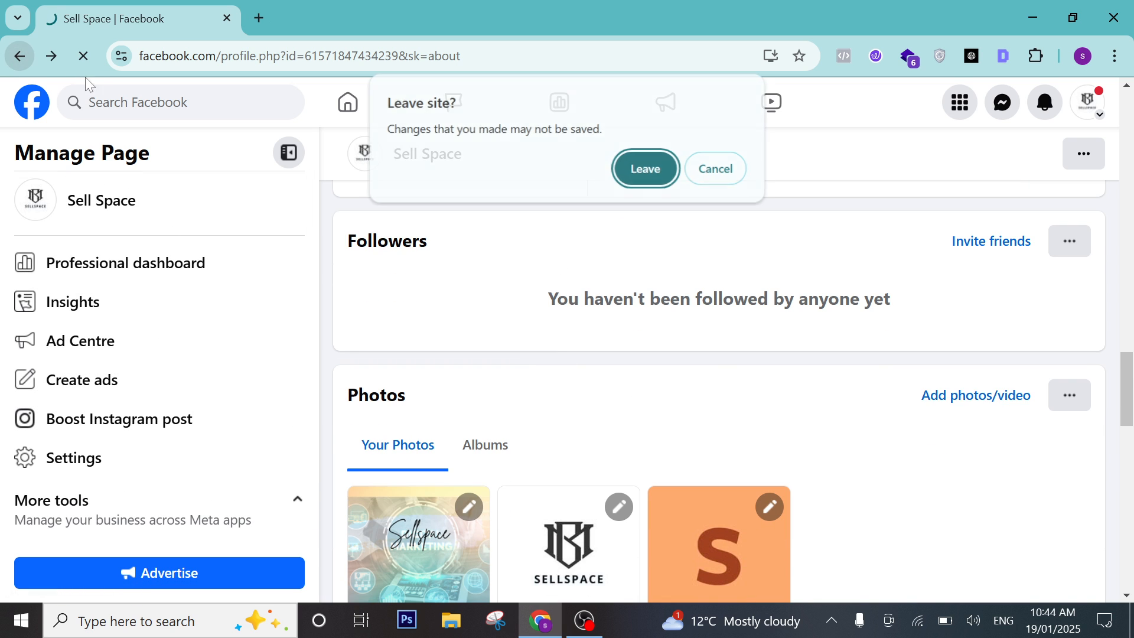
Leave the About page anyway and browse the Settings & privacy sidebar at Video settings.
key("Return")
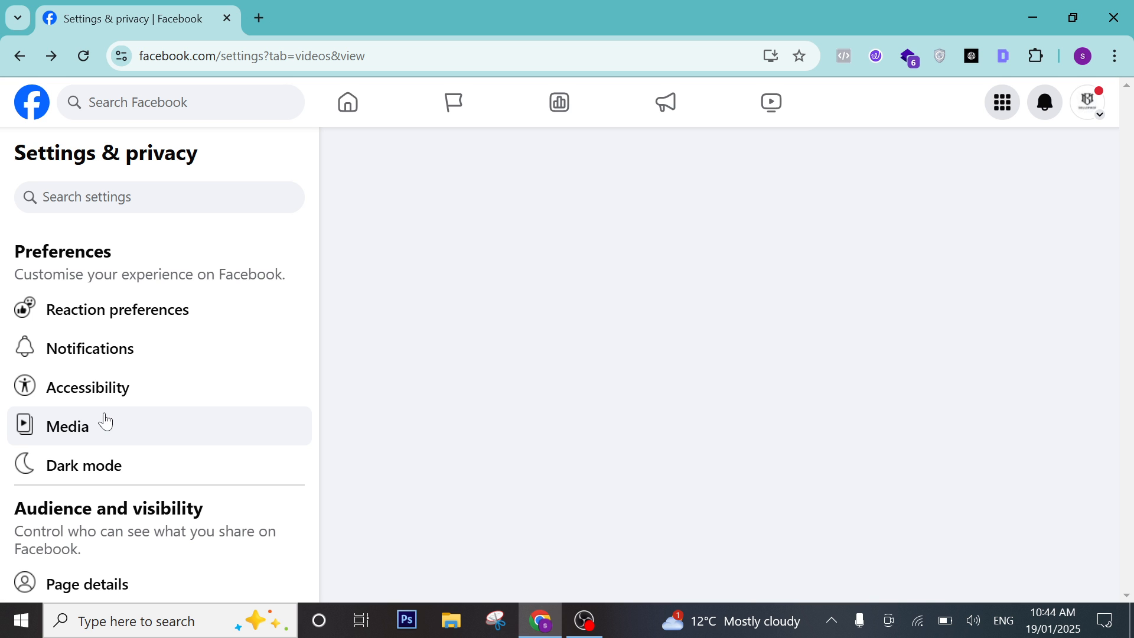
scroll(136, 420, "down", 3)
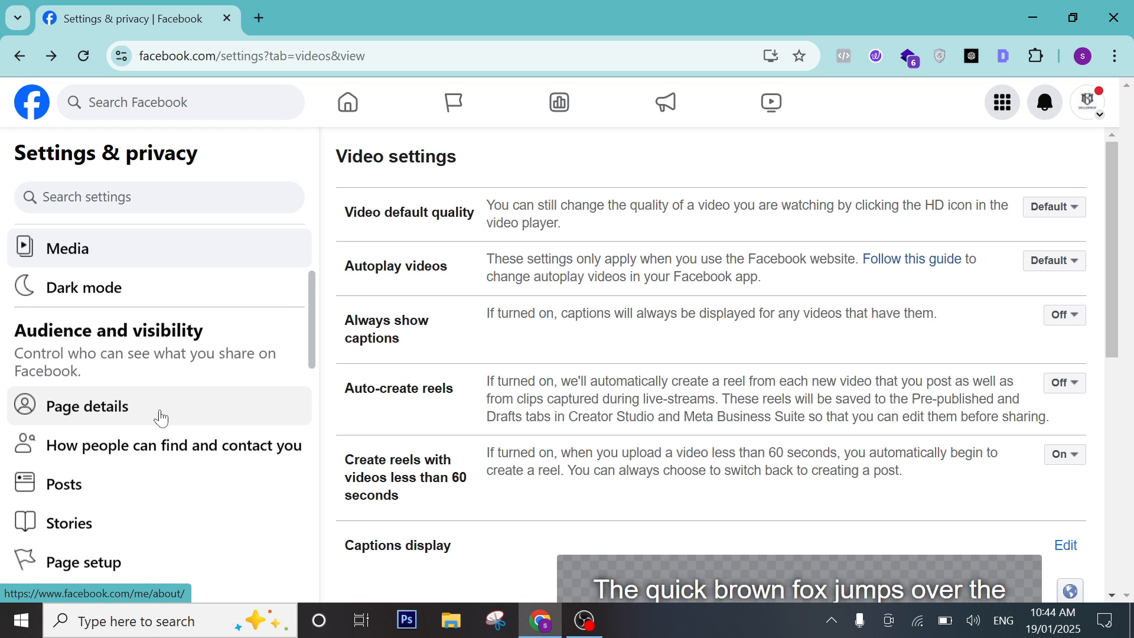
scroll(160, 419, "down", 5)
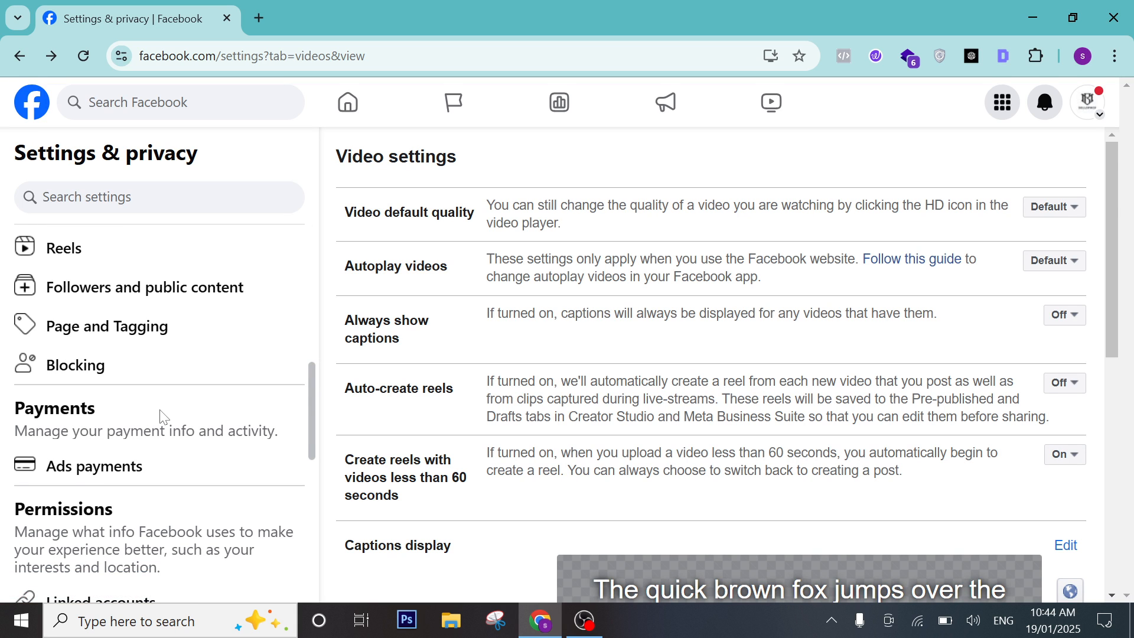
scroll(112, 414, "down", 4)
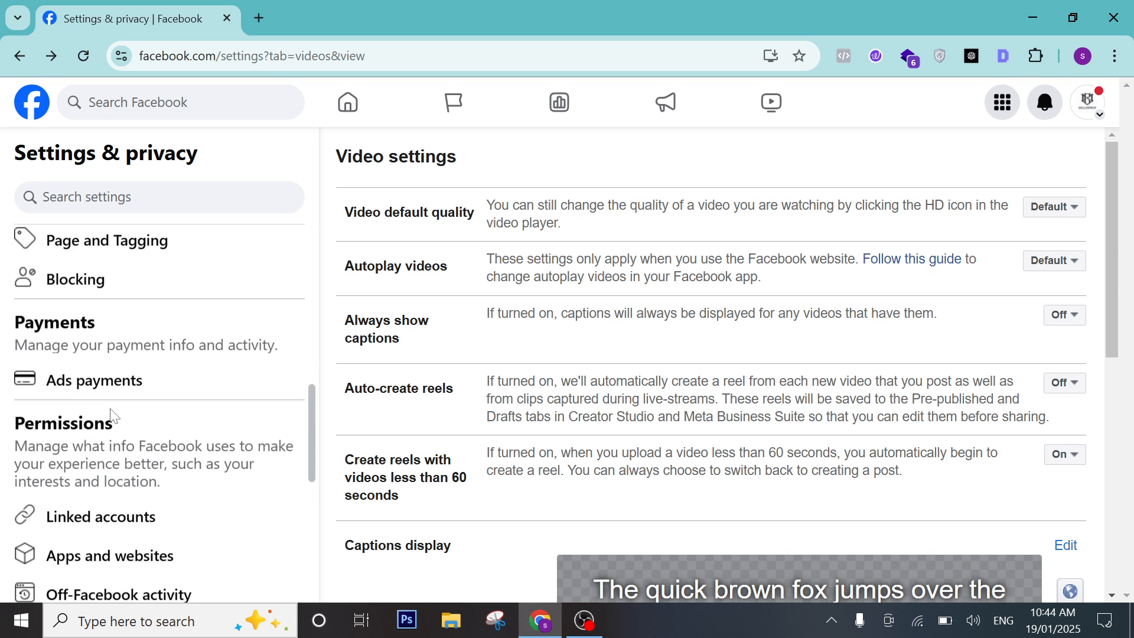
scroll(130, 416, "up", 5)
scroll(134, 418, "up", 6)
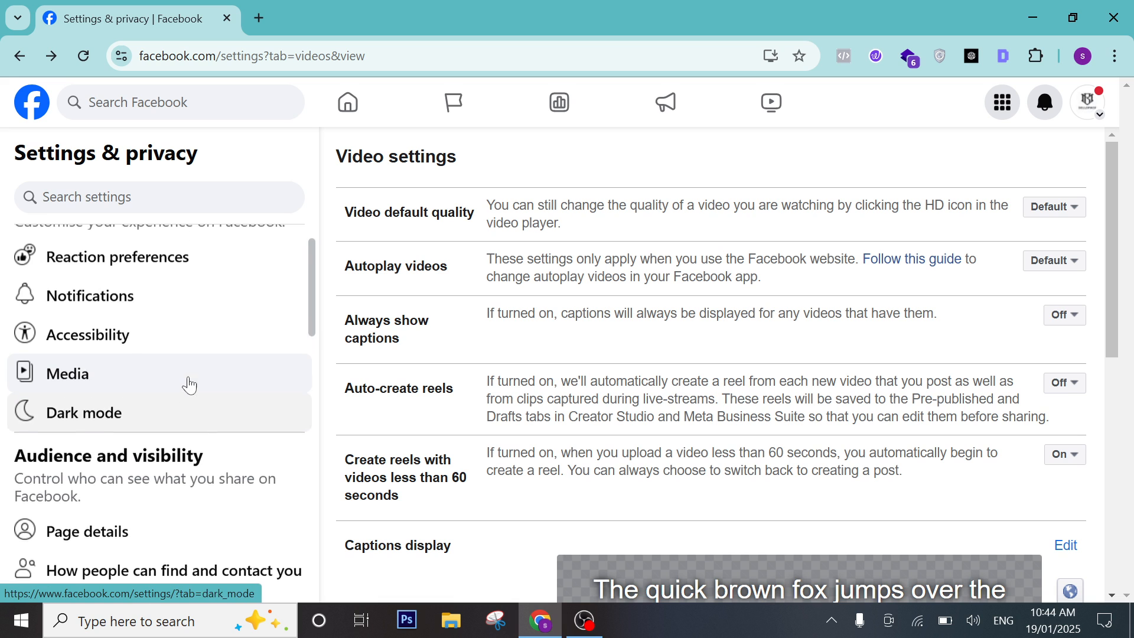
scroll(193, 384, "down", 2)
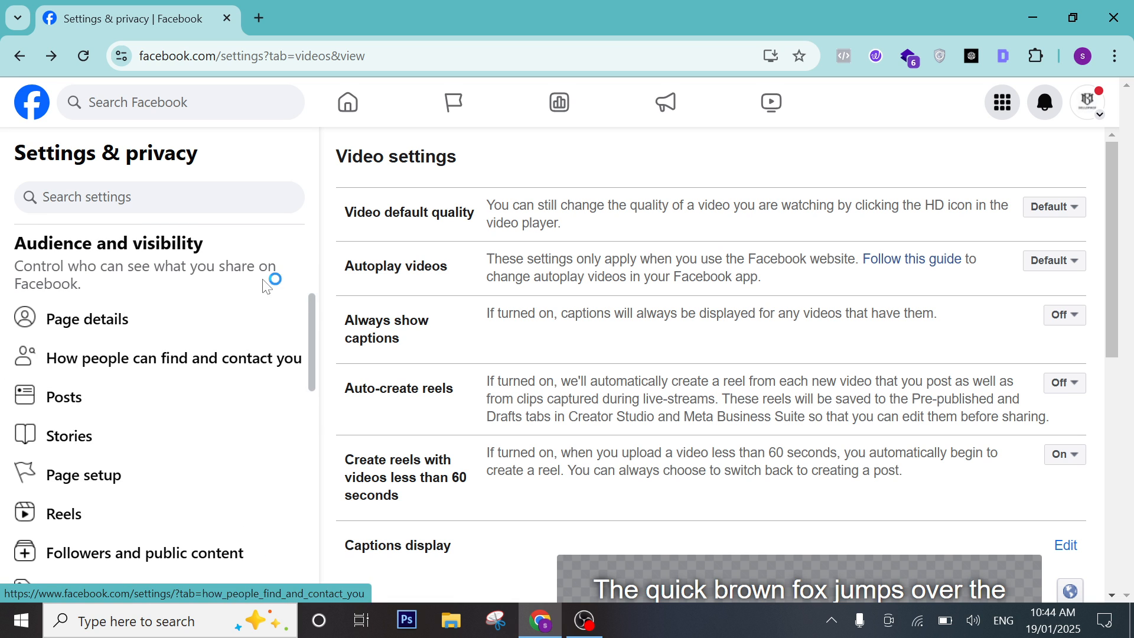
scroll(195, 295, "up", 4)
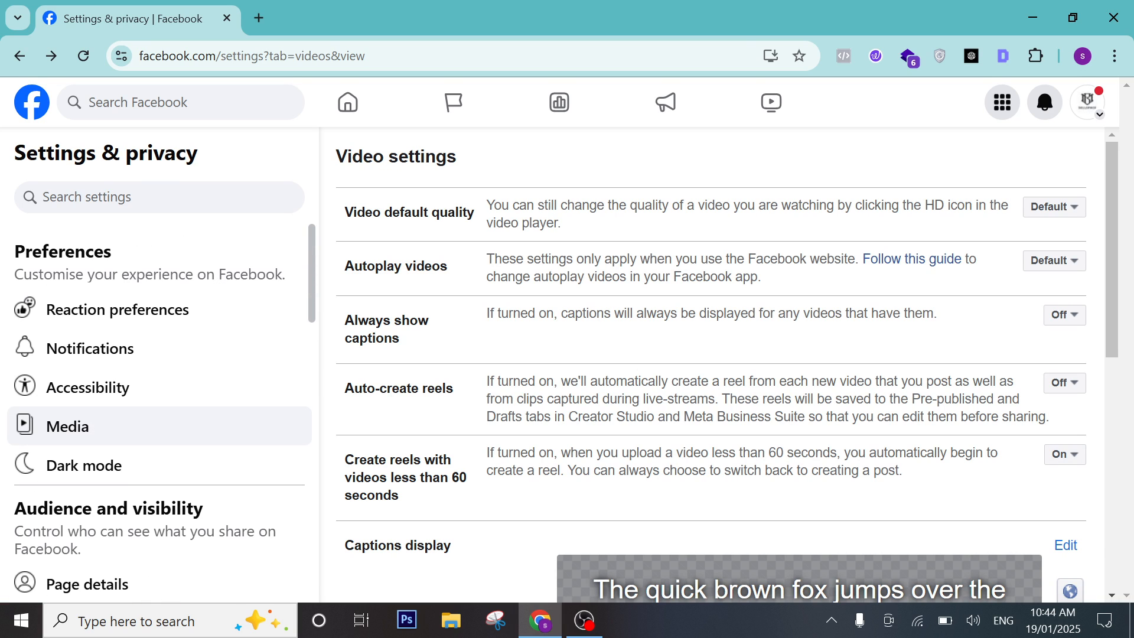
scroll(128, 384, "down", 3)
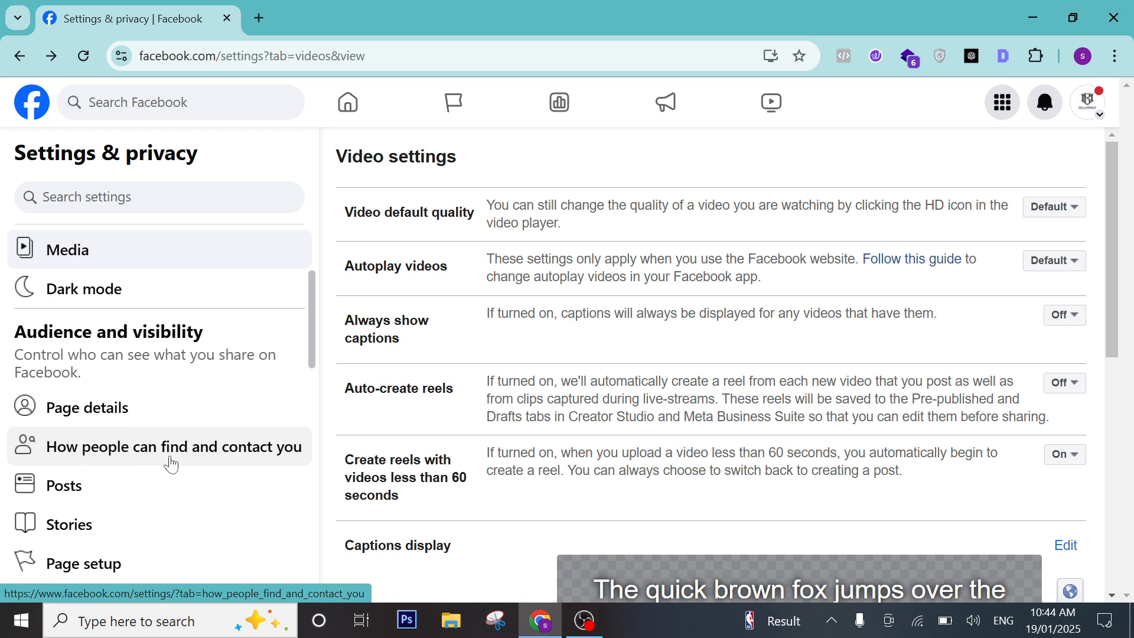
Open How people can find and contact you and toggle Allow search engines off, then back on.
left_click(210, 454)
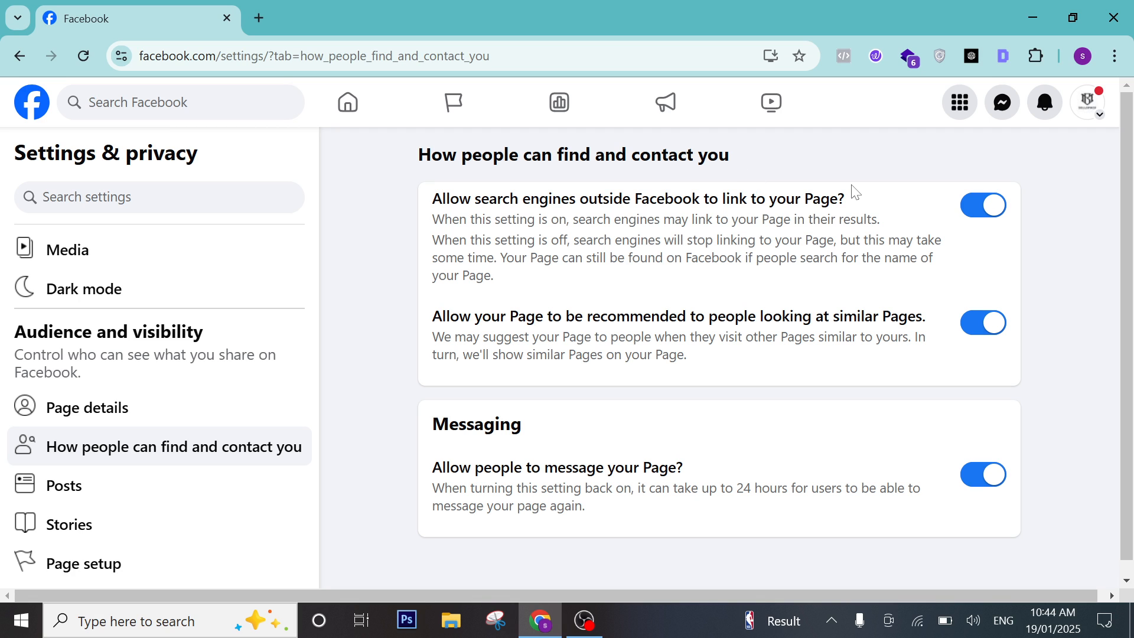
left_click_drag(445, 219, 551, 258)
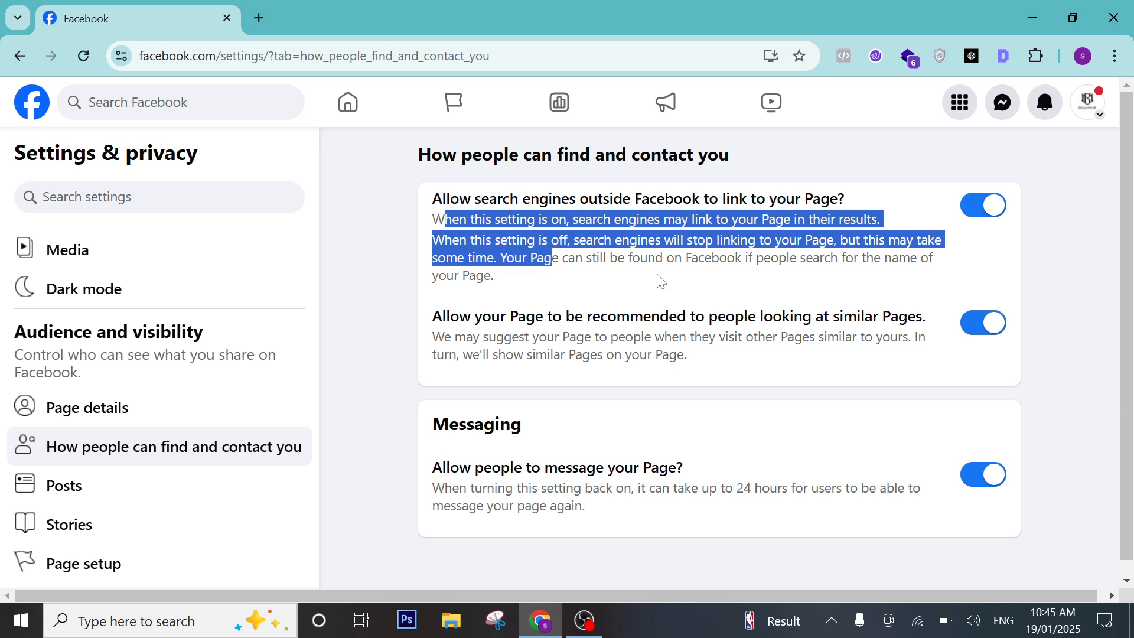
left_click_drag(597, 290, 459, 240)
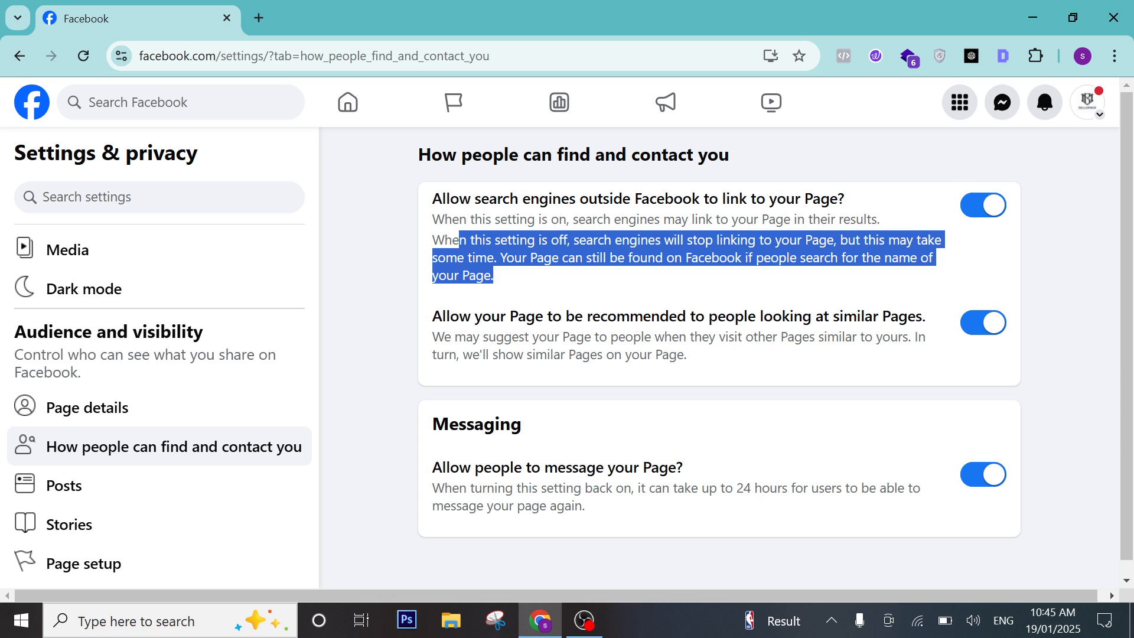
left_click(982, 208)
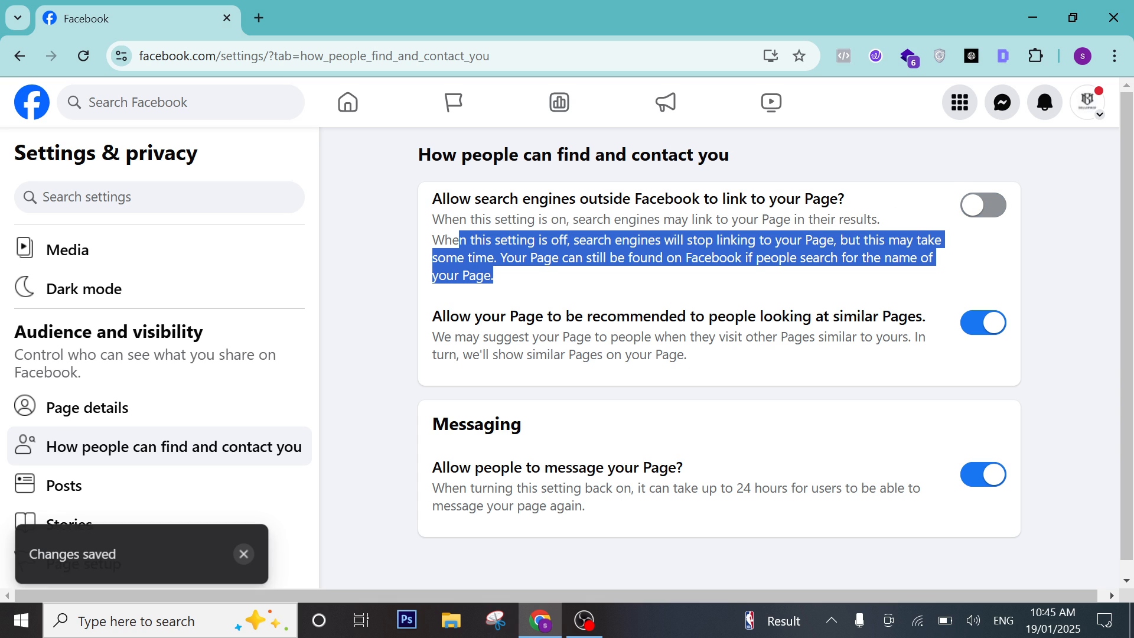
left_click(983, 213)
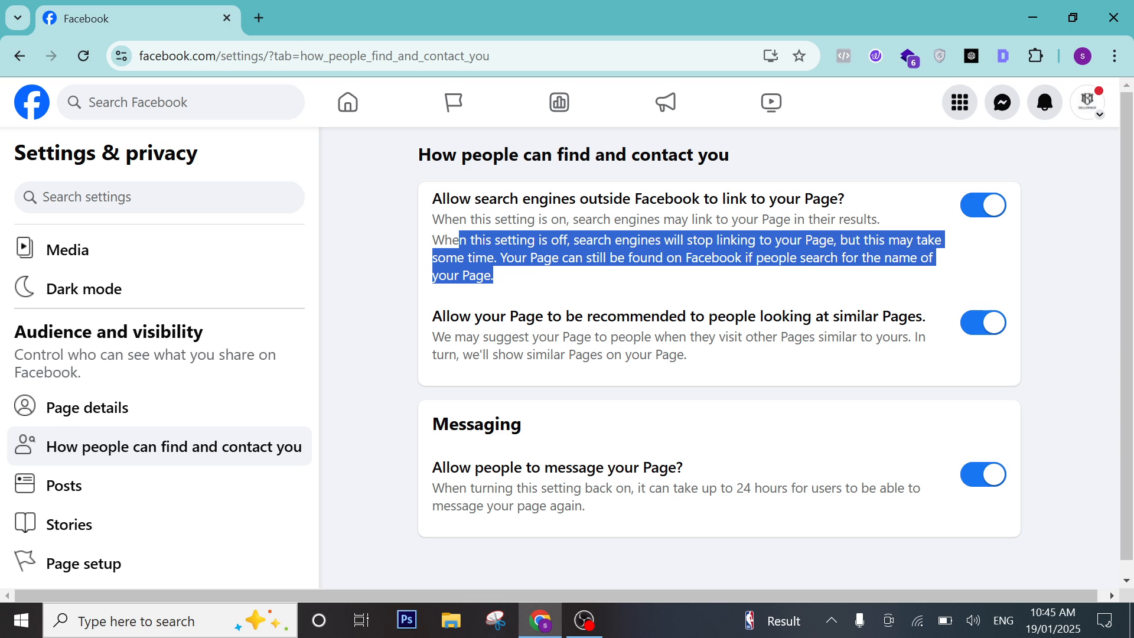
scroll(837, 403, "down", 1)
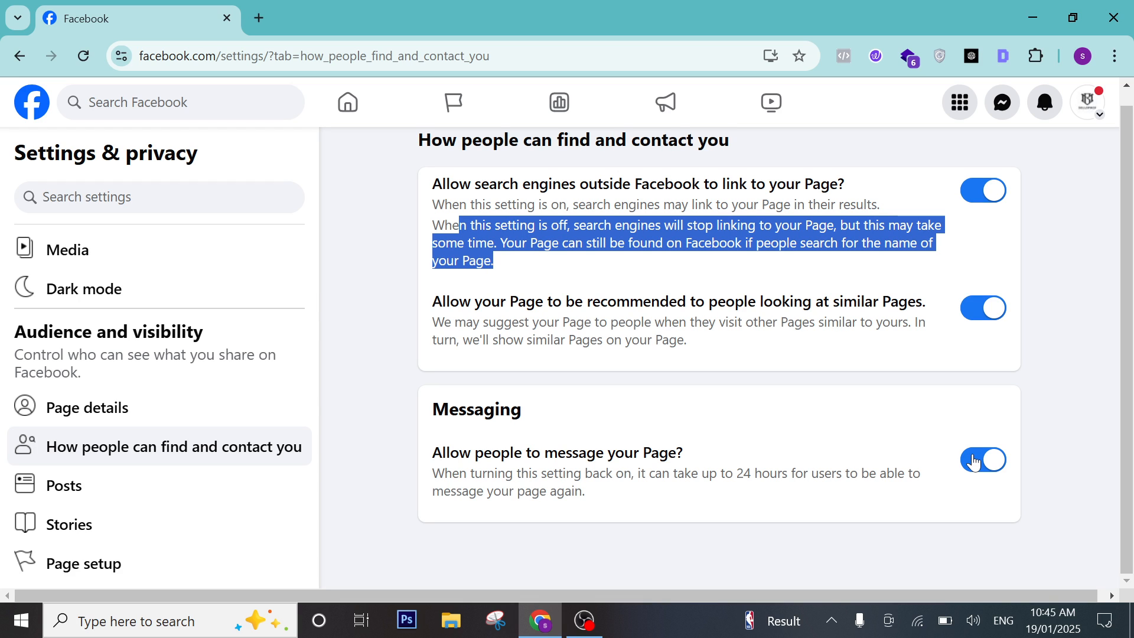
scroll(567, 410, "up", 1)
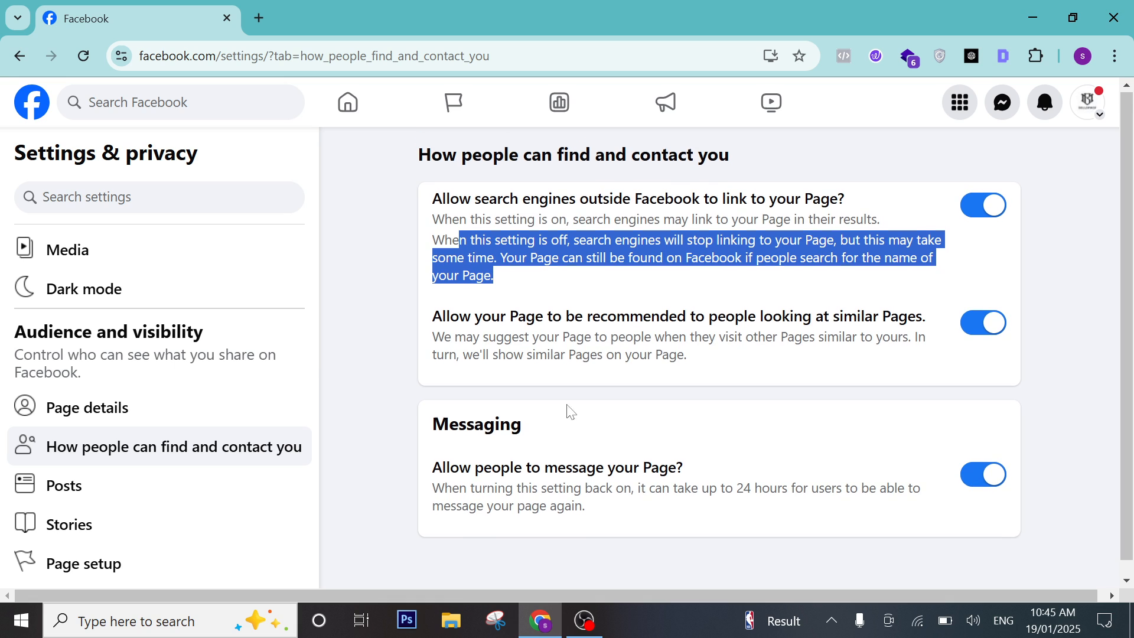
Review the Posts settings' Always share posts to story and visual search options, then open Stories.
left_click(111, 484)
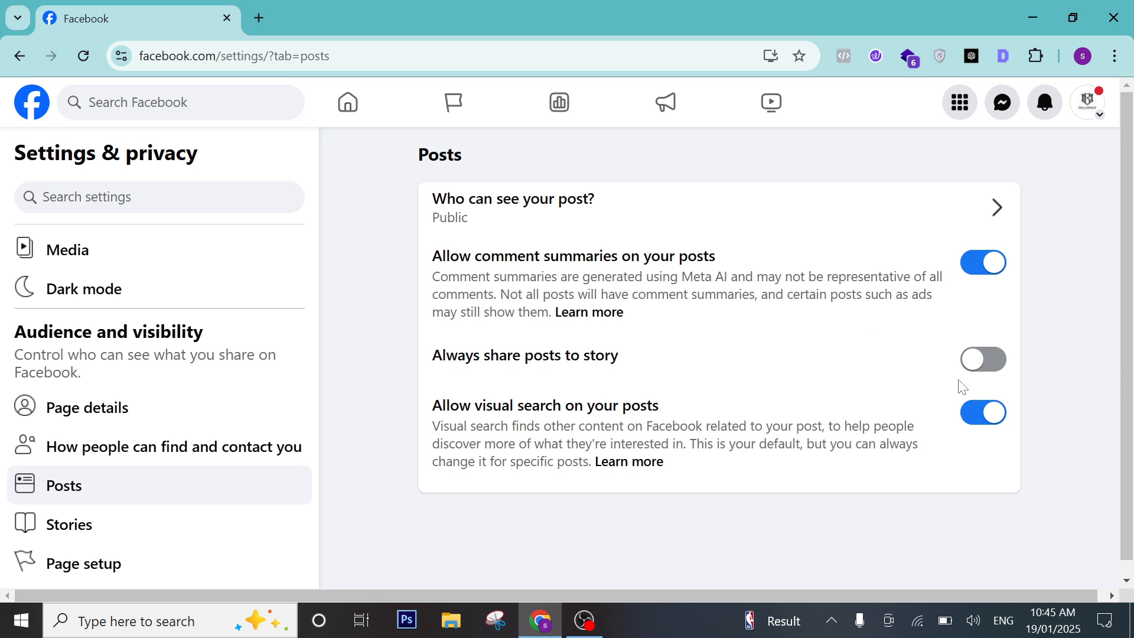
left_click_drag(419, 360, 727, 364)
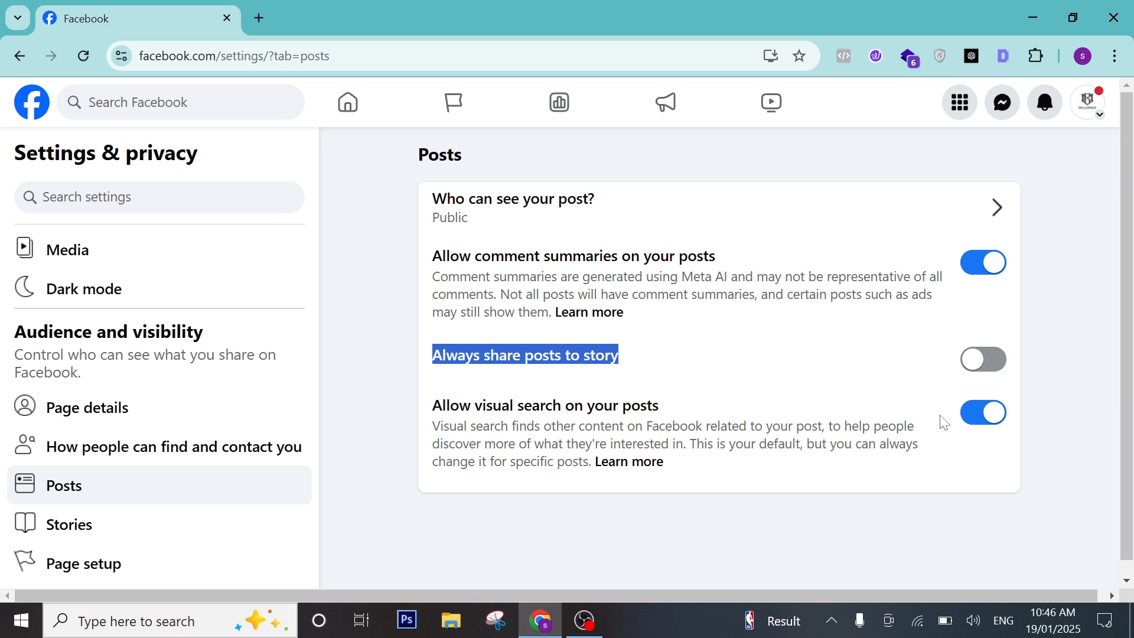
left_click_drag(433, 426, 642, 462)
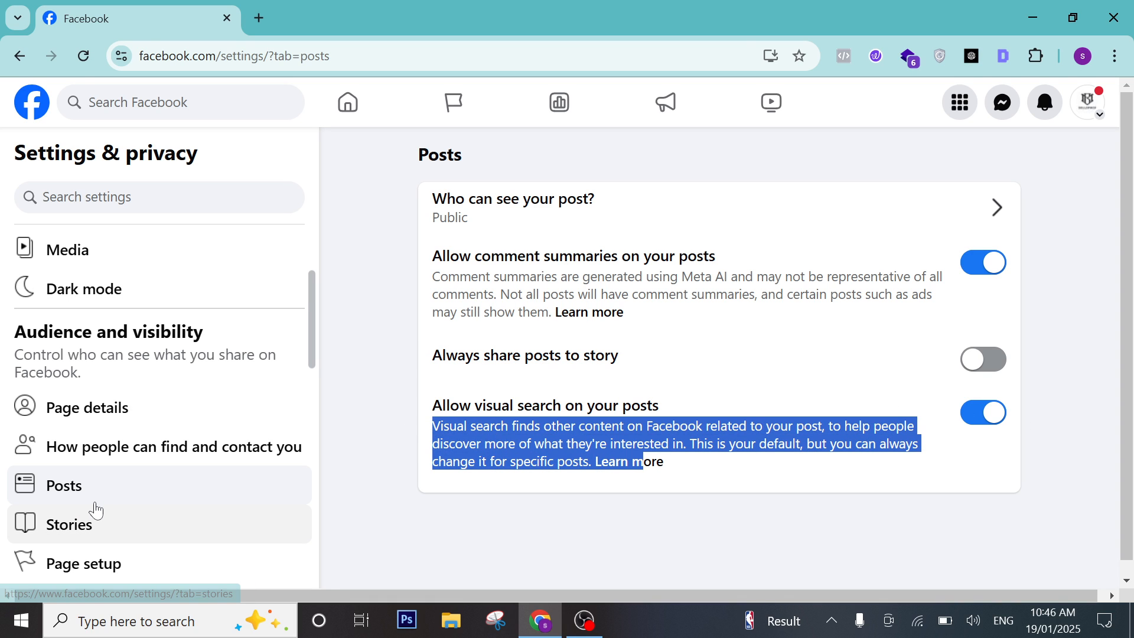
left_click(82, 524)
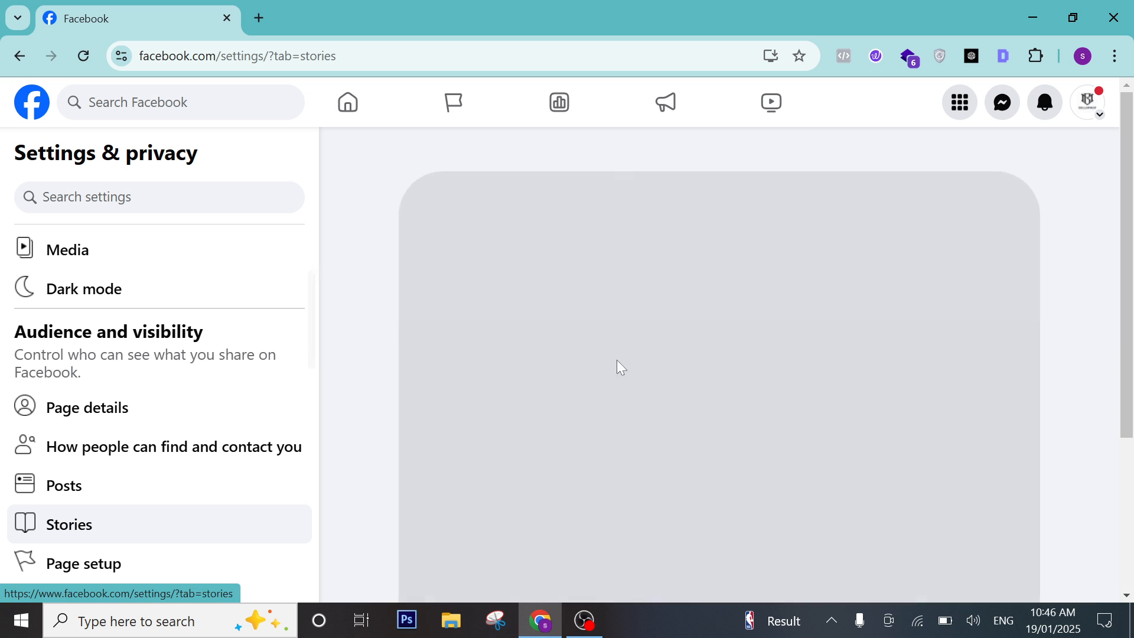
Go to Page setup and open the Name row's General Page settings for Sell Space.
scroll(506, 284, "down", 1)
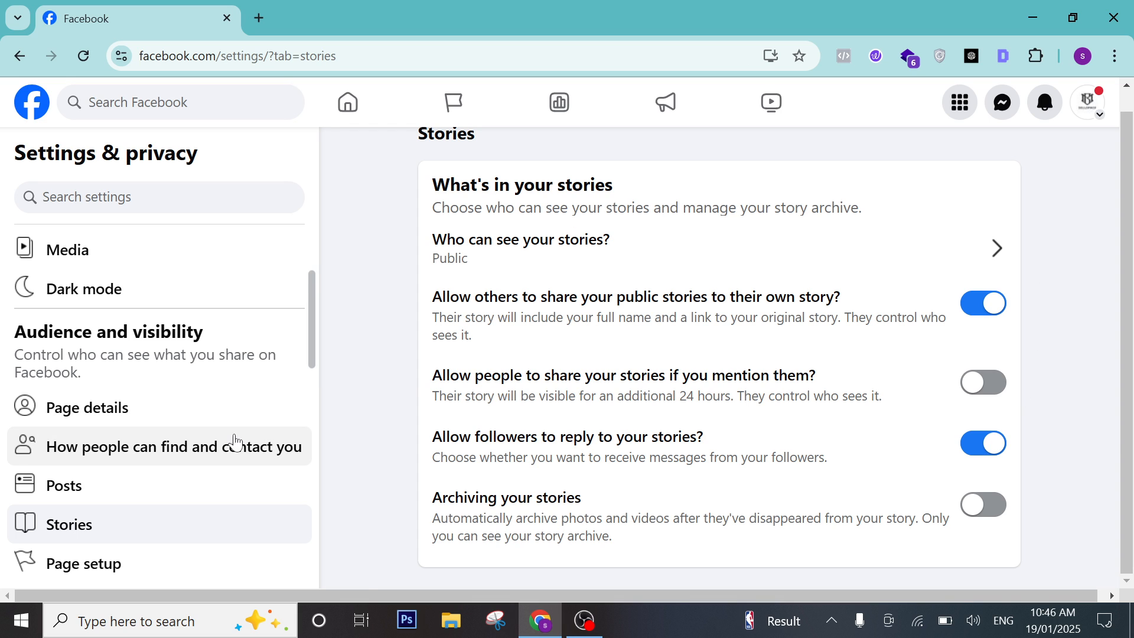
scroll(233, 440, "down", 3)
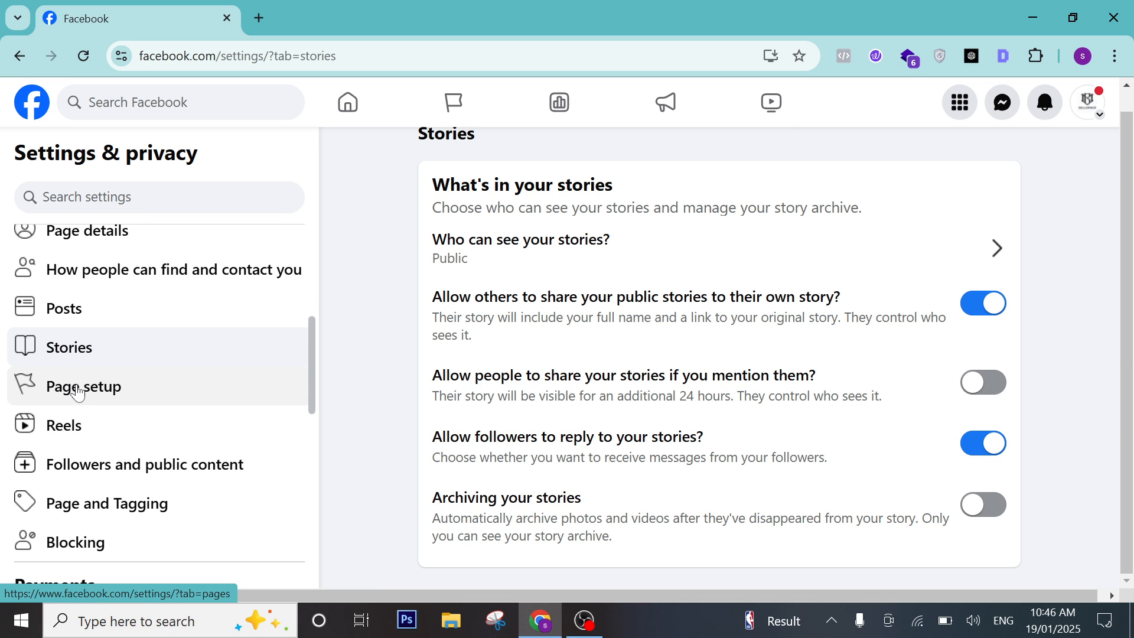
left_click(77, 393)
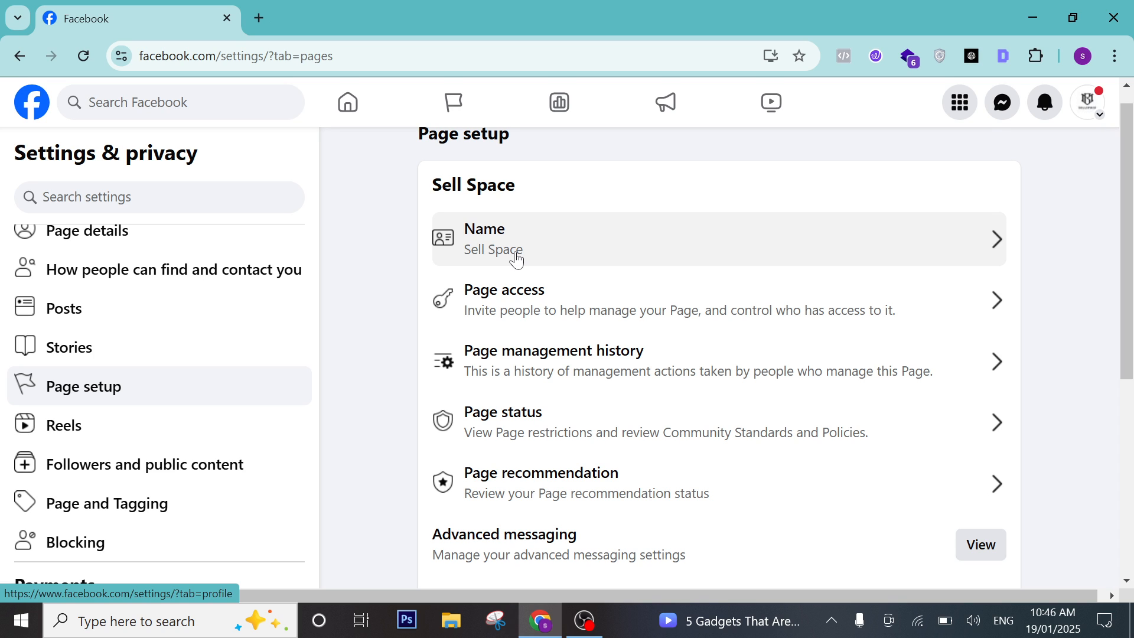
left_click(515, 258)
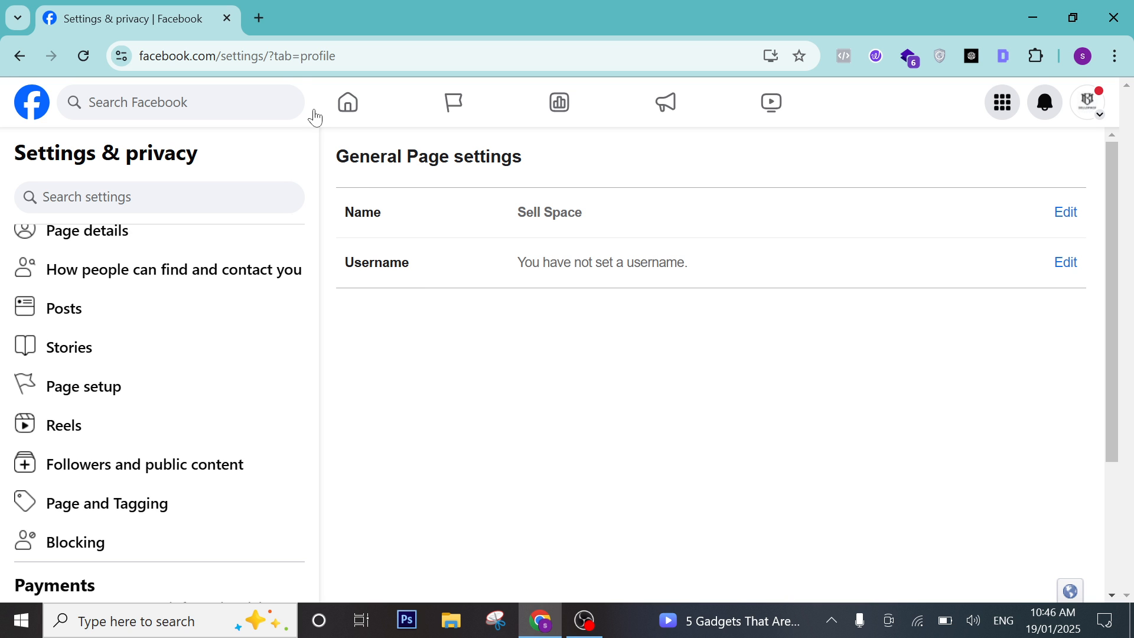
In a new tab, enter facebook.com/gujra and open the suggested Gujranwalaevents Page.
left_click(258, 18)
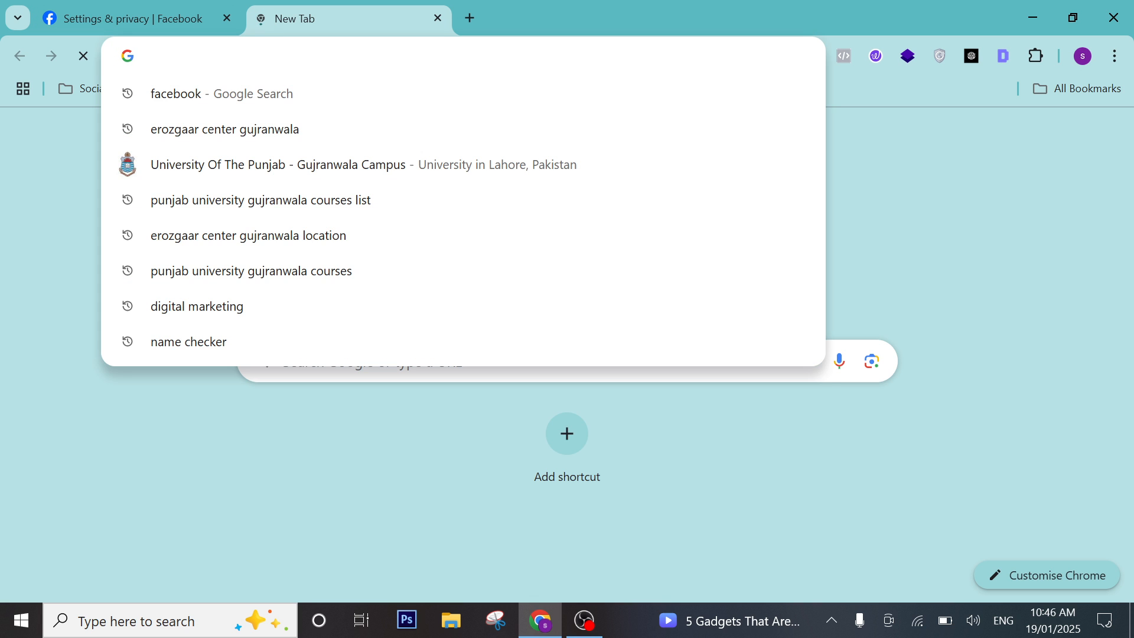
type("ff")
key("Escape")
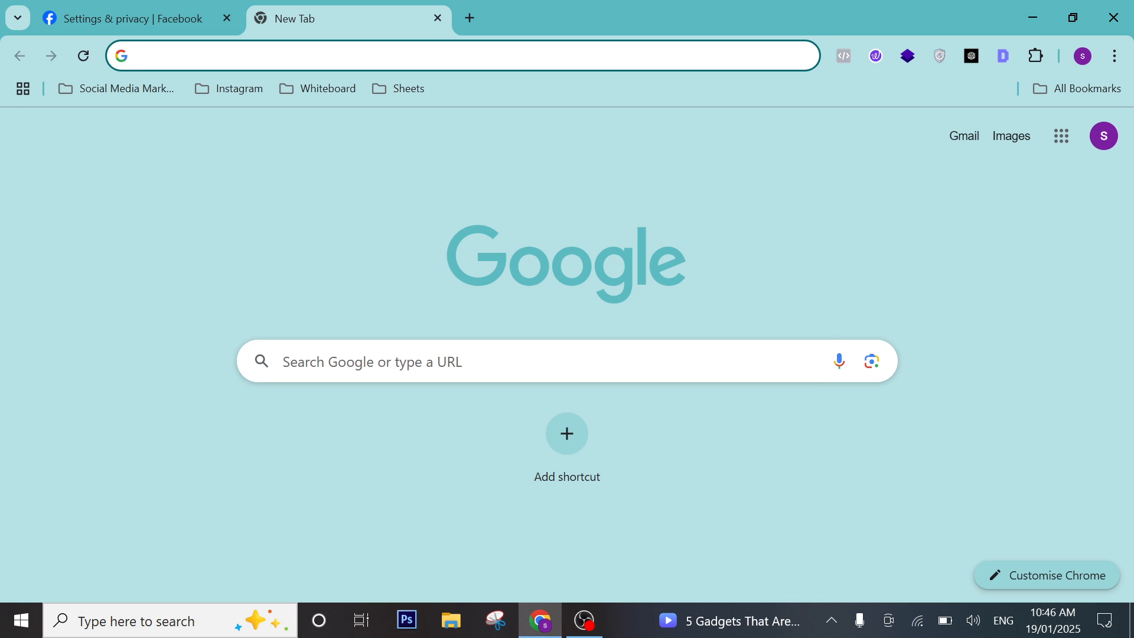
type("www.")
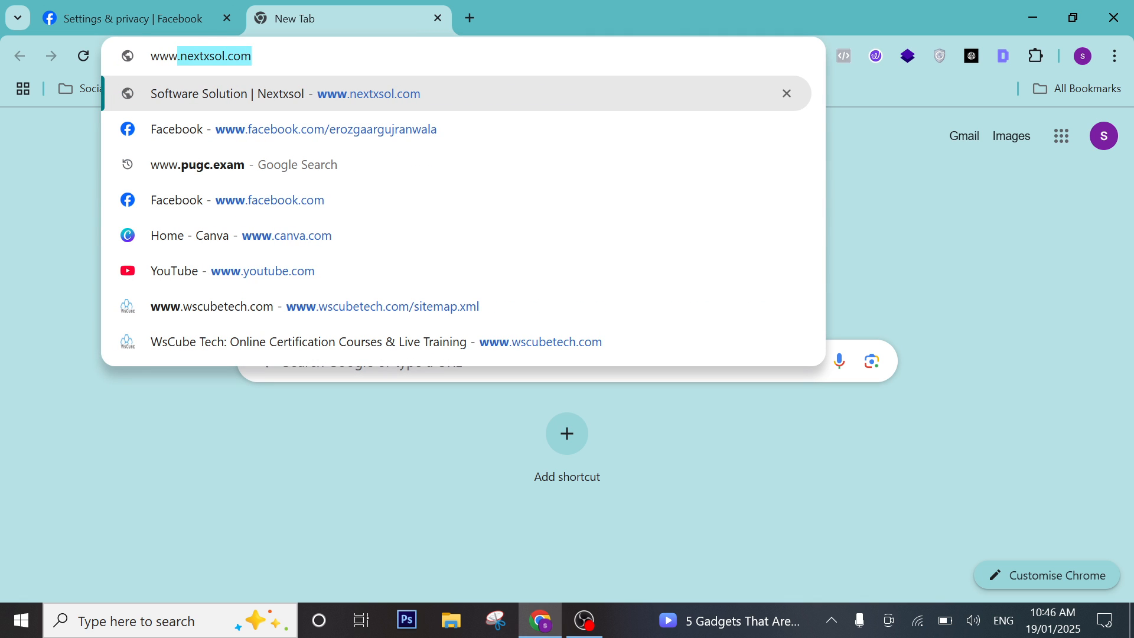
type("facebook")
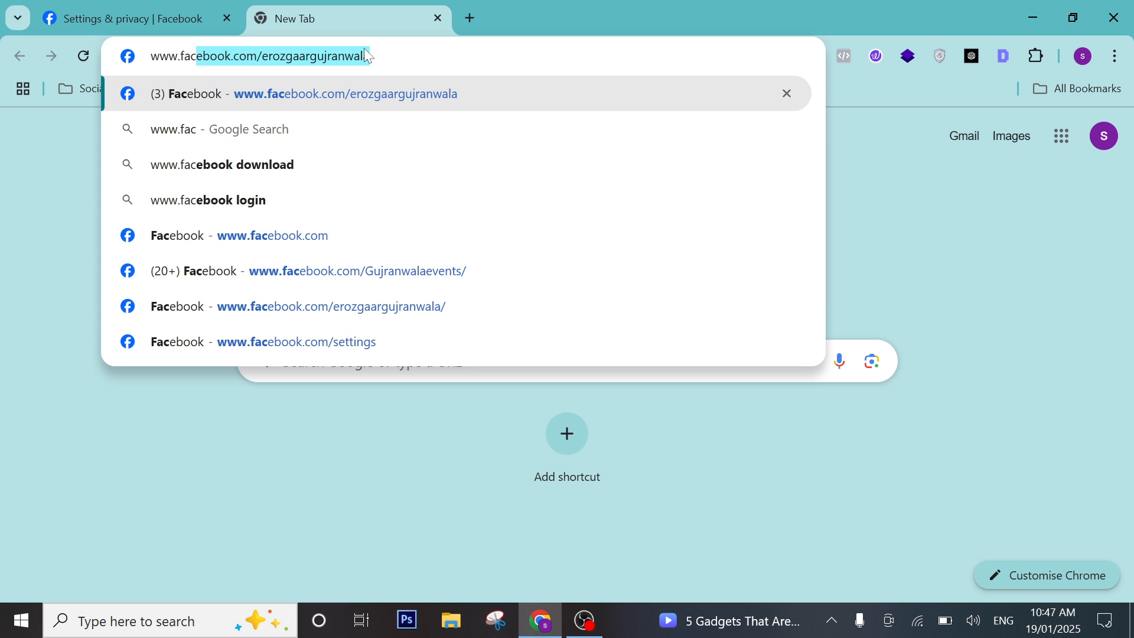
key("Right")
key("BackSpace")
key("BackSpace")
key("BackSpace")
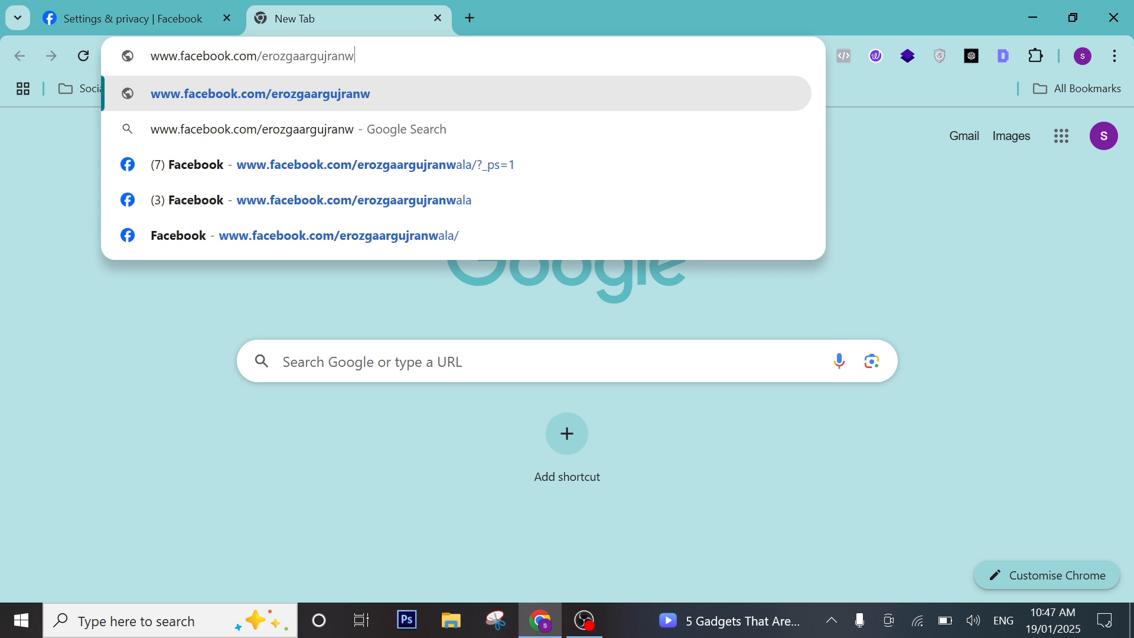
key("BackSpace")
key("BackSpace")
key("BackSpace")
key("BackSpace")
key("BackSpace")
key("BackSpace")
key("BackSpace")
key("BackSpace")
key("BackSpace")
key("BackSpace")
key("BackSpace")
key("BackSpace")
key("BackSpace")
key("BackSpace")
key("BackSpace")
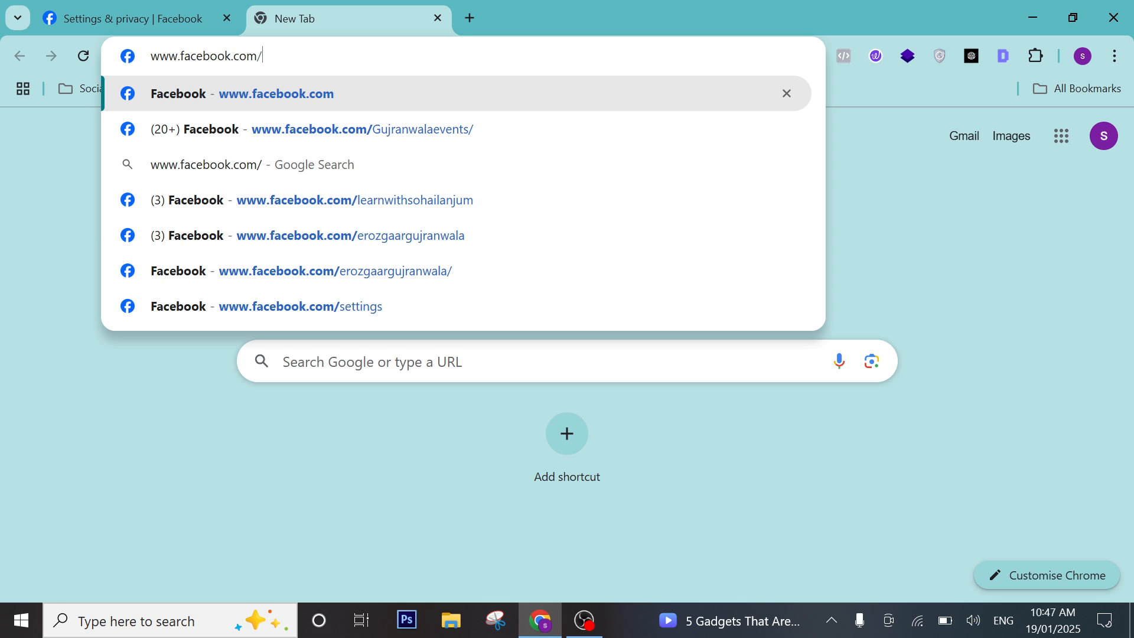
type("gujranwalaevents/")
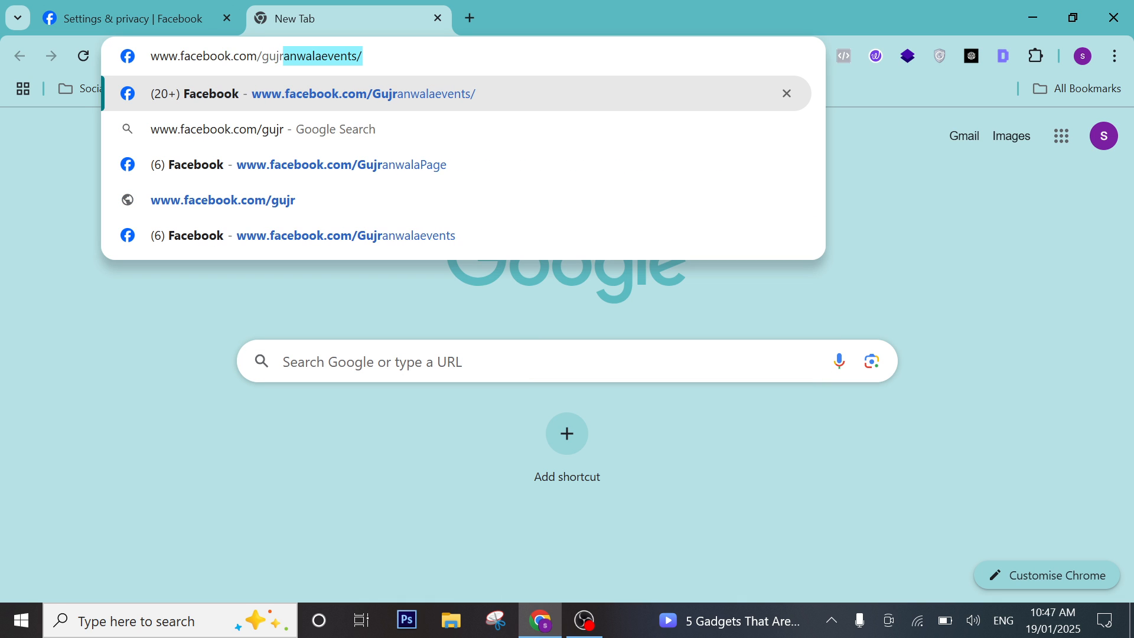
key("Return")
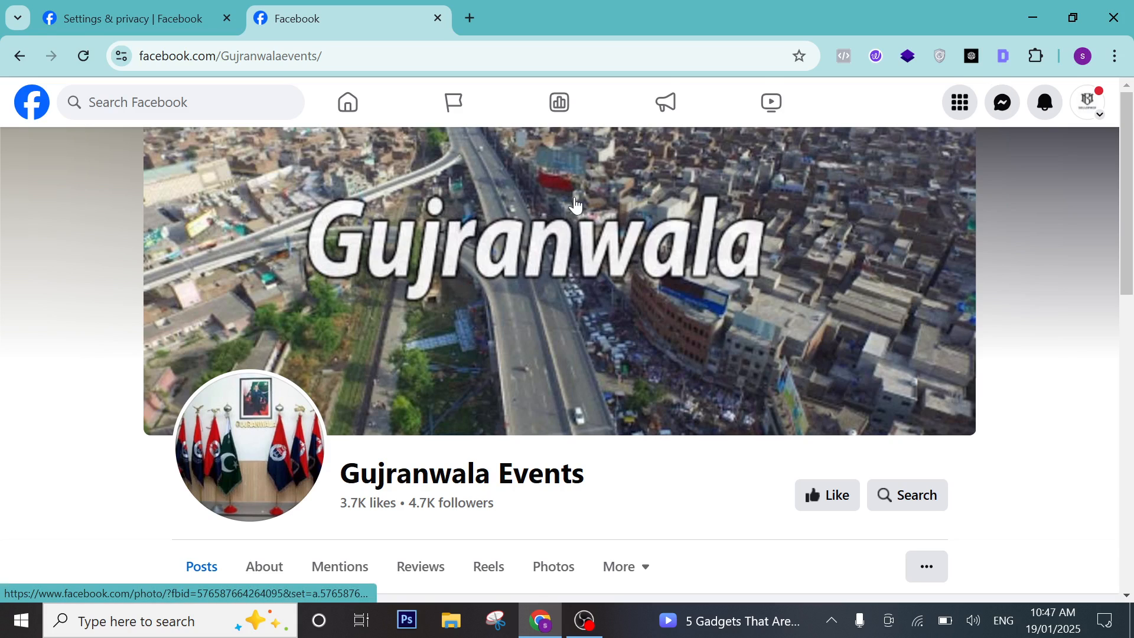
Compare the settings and Gujranwala Events page addresses, then return to the Settings & privacy tab.
left_click(147, 7)
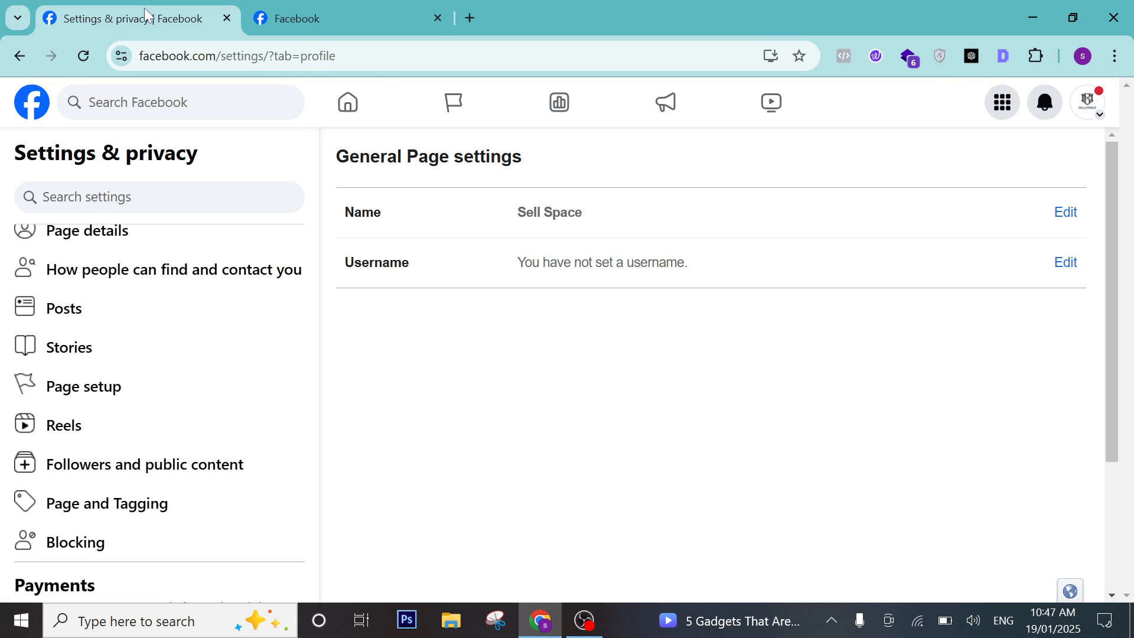
left_click_drag(336, 55, 232, 55)
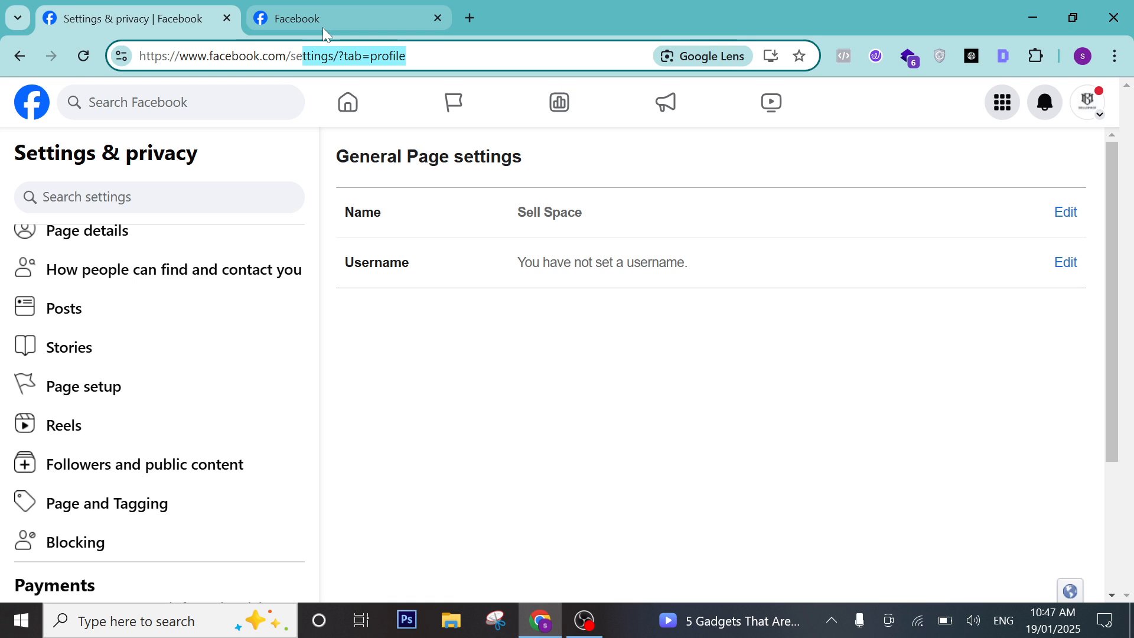
mouse_move(322, 27)
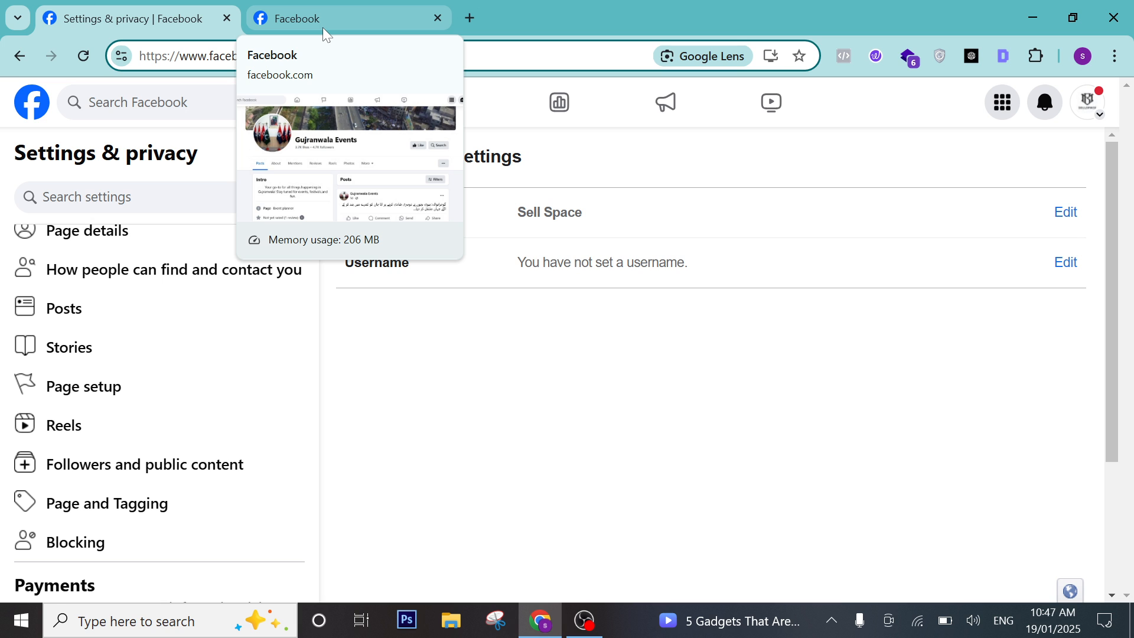
left_click(378, 15)
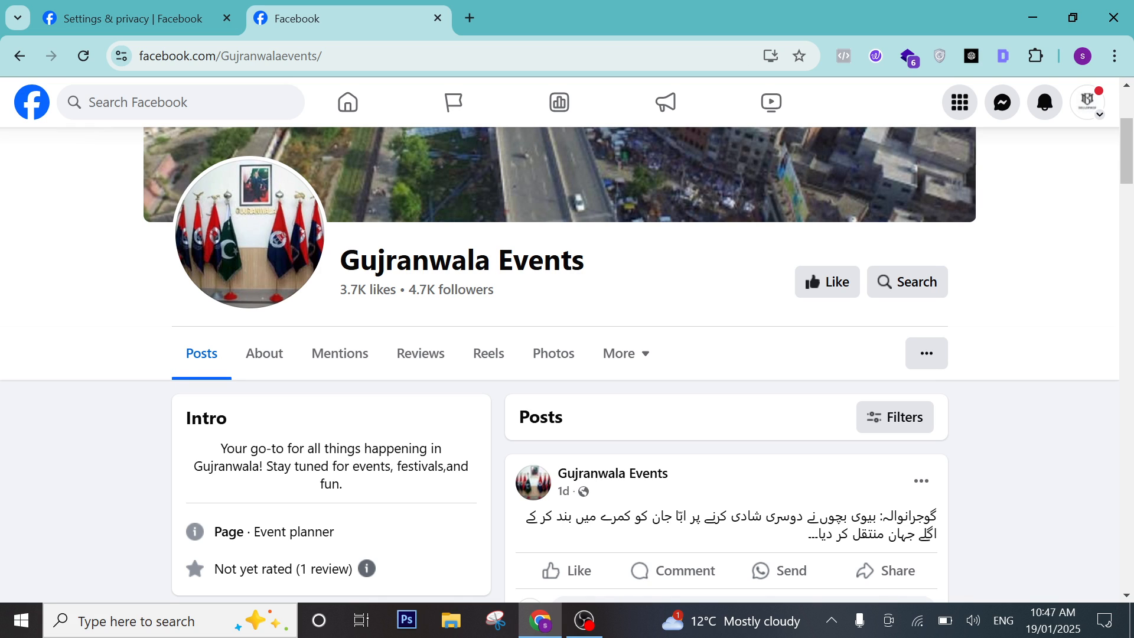
left_click_drag(323, 56, 243, 55)
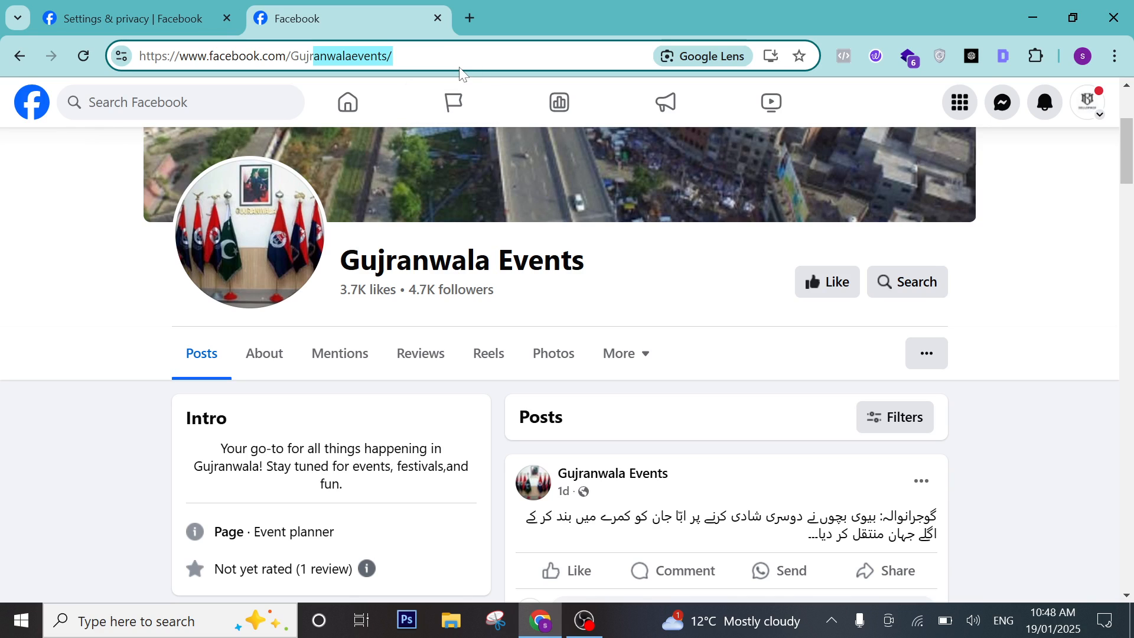
left_click(392, 55)
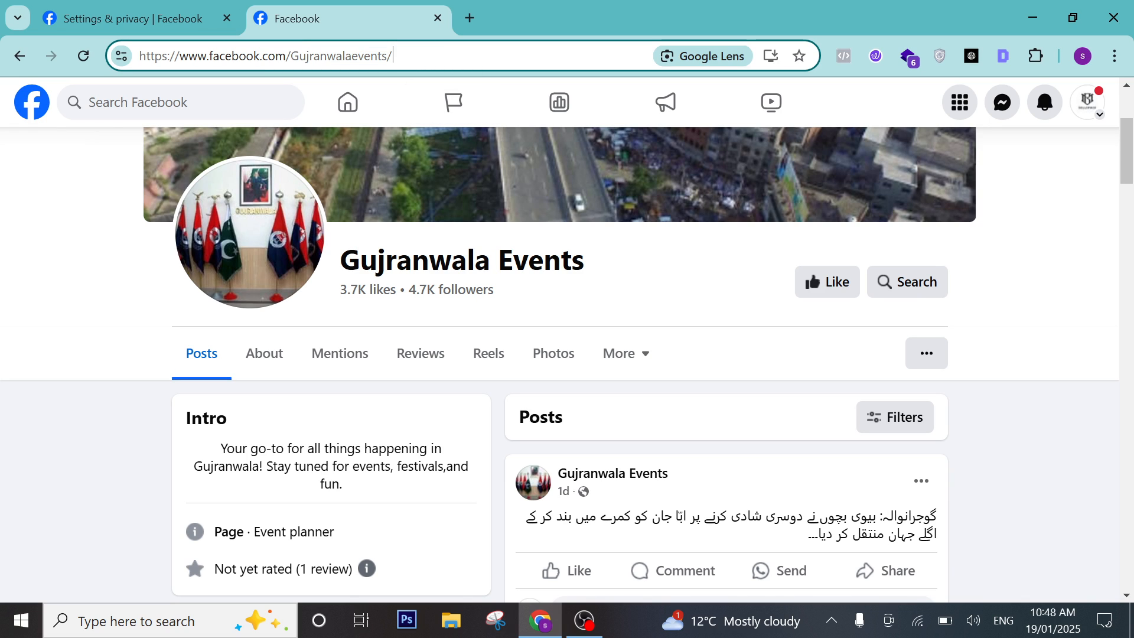
left_click_drag(392, 56, 145, 84)
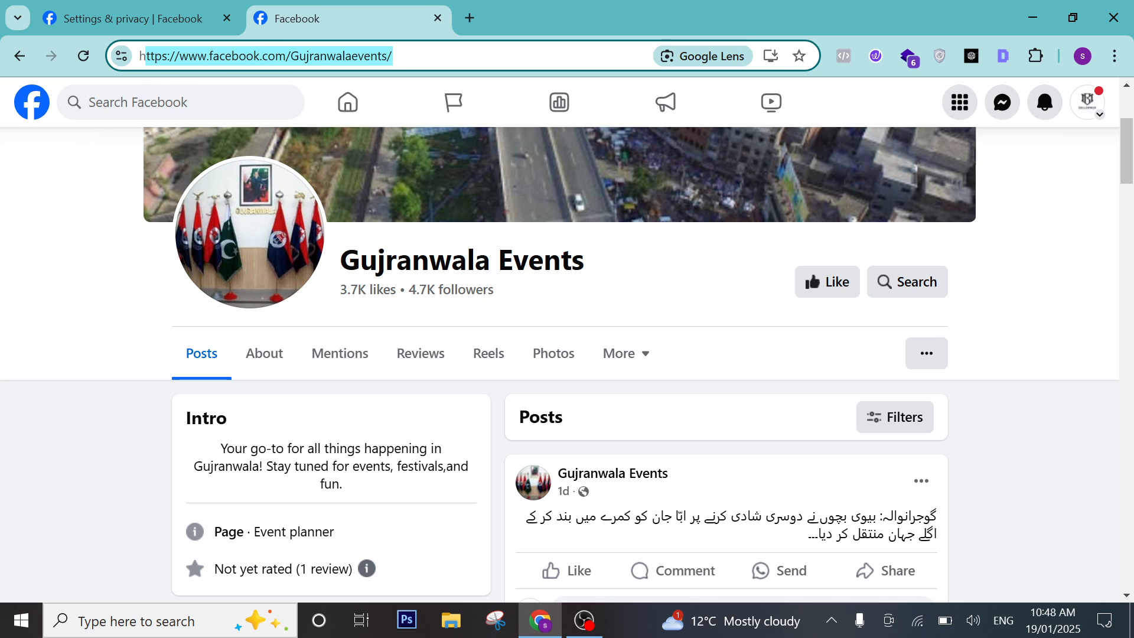
key("Right")
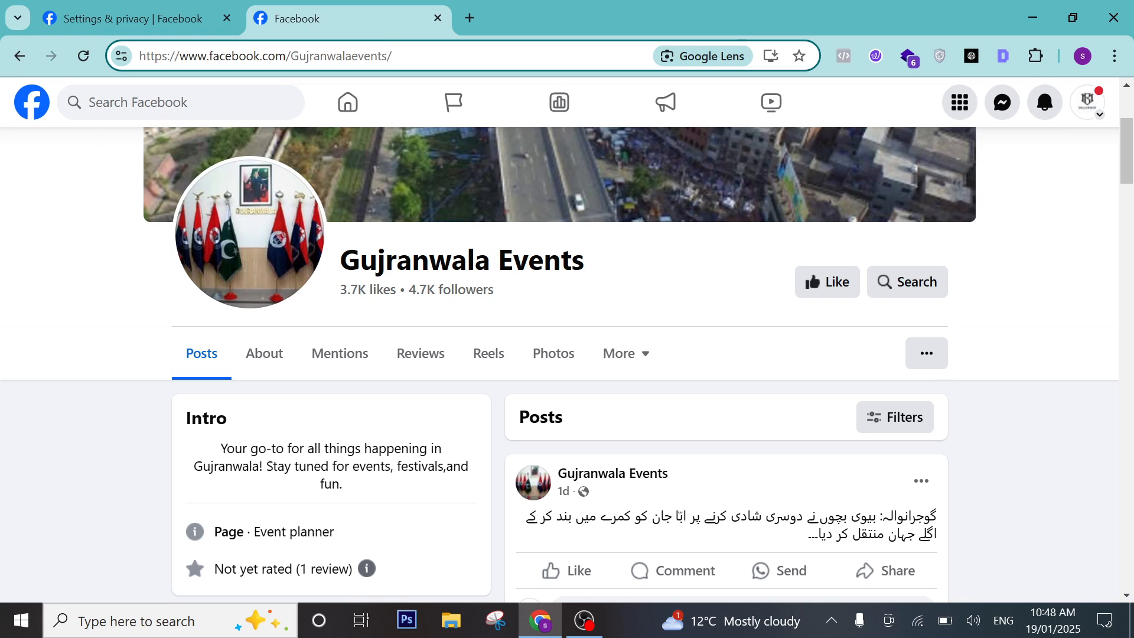
left_click(166, 22)
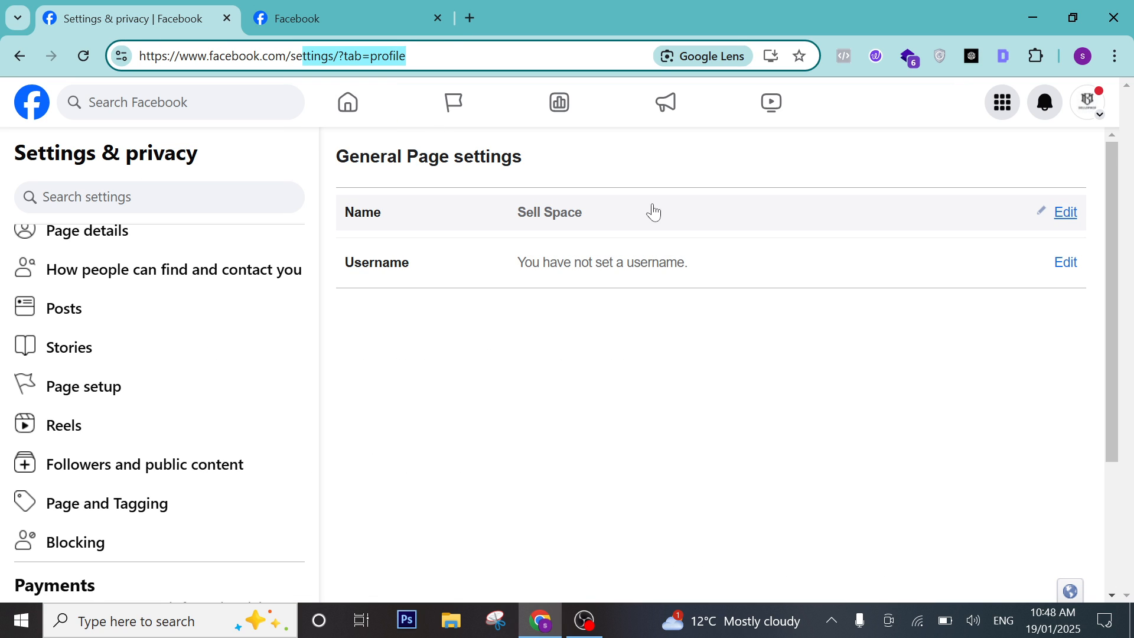
Open the Page name editor, read the 60-day change note, and cancel, keeping Sell Space.
left_click(1069, 211)
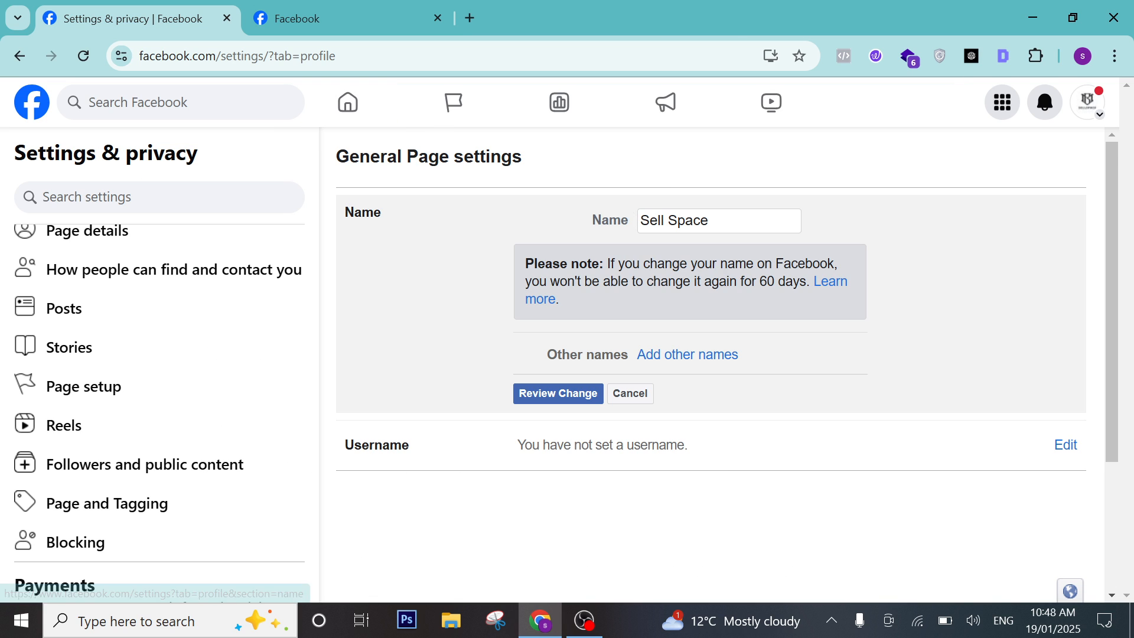
left_click_drag(759, 281, 785, 281)
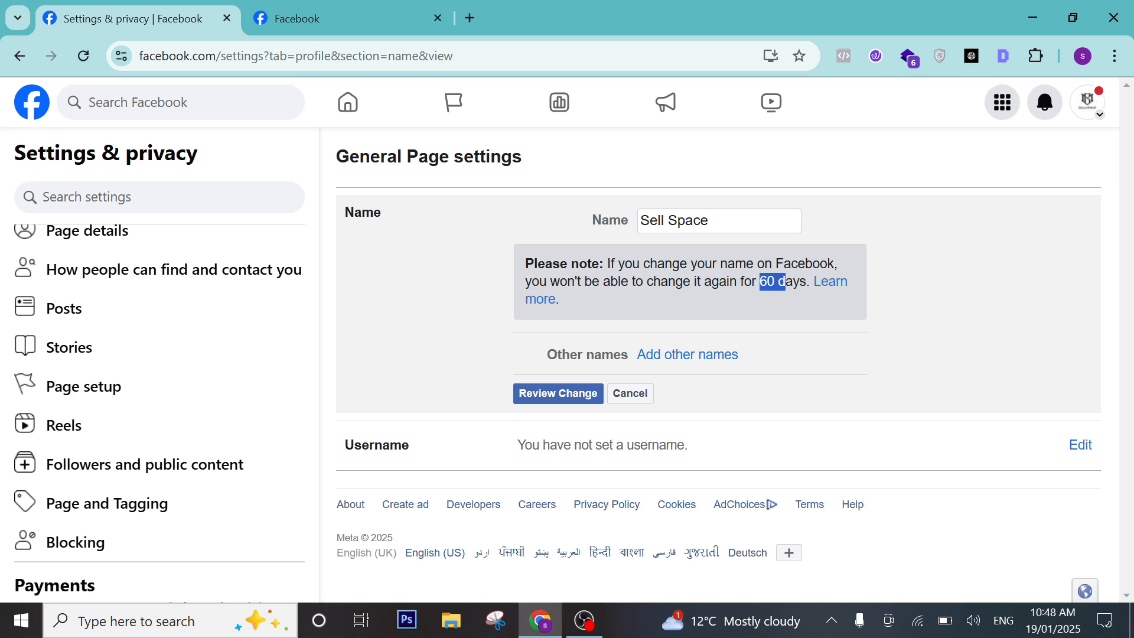
left_click(628, 394)
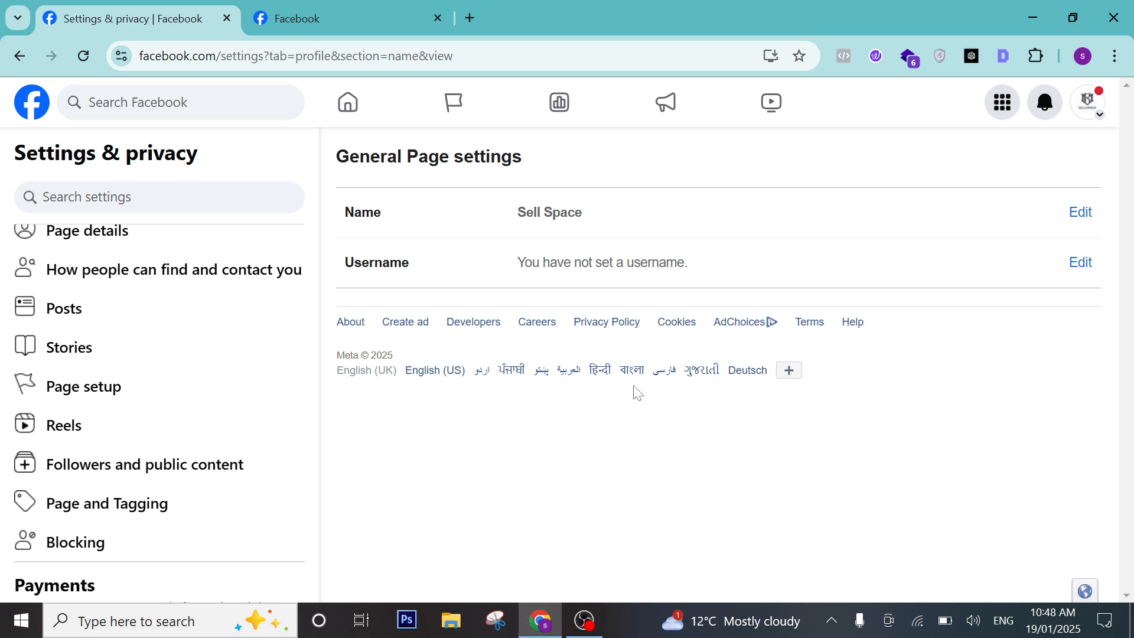
Enter the username 'sellspaces' for the Page until it shows as available.
left_click(1079, 263)
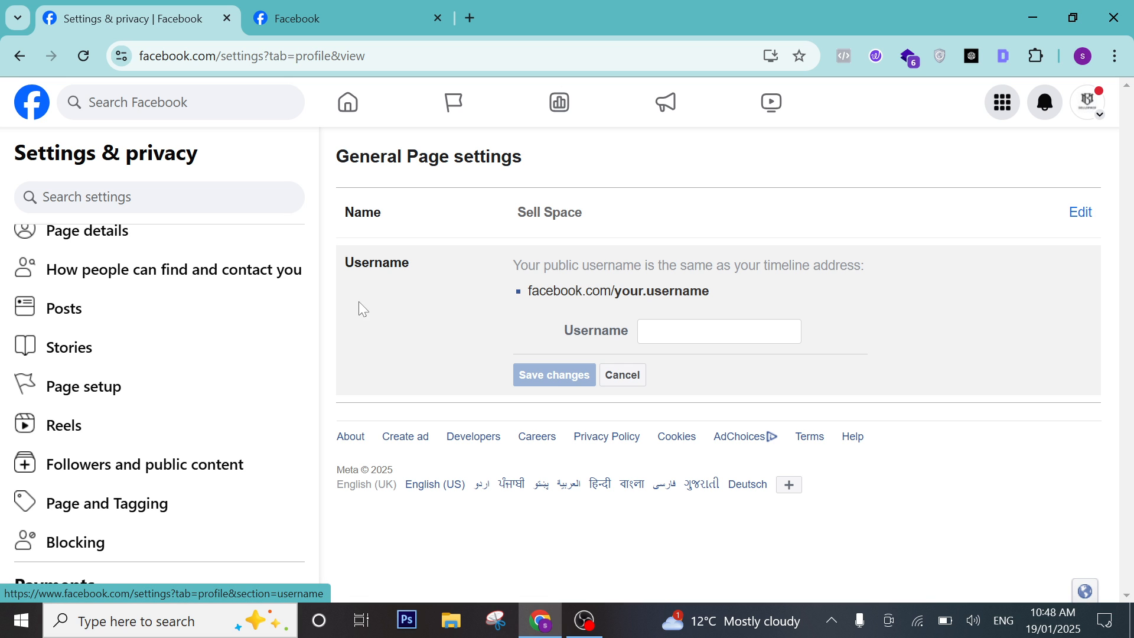
left_click(701, 326)
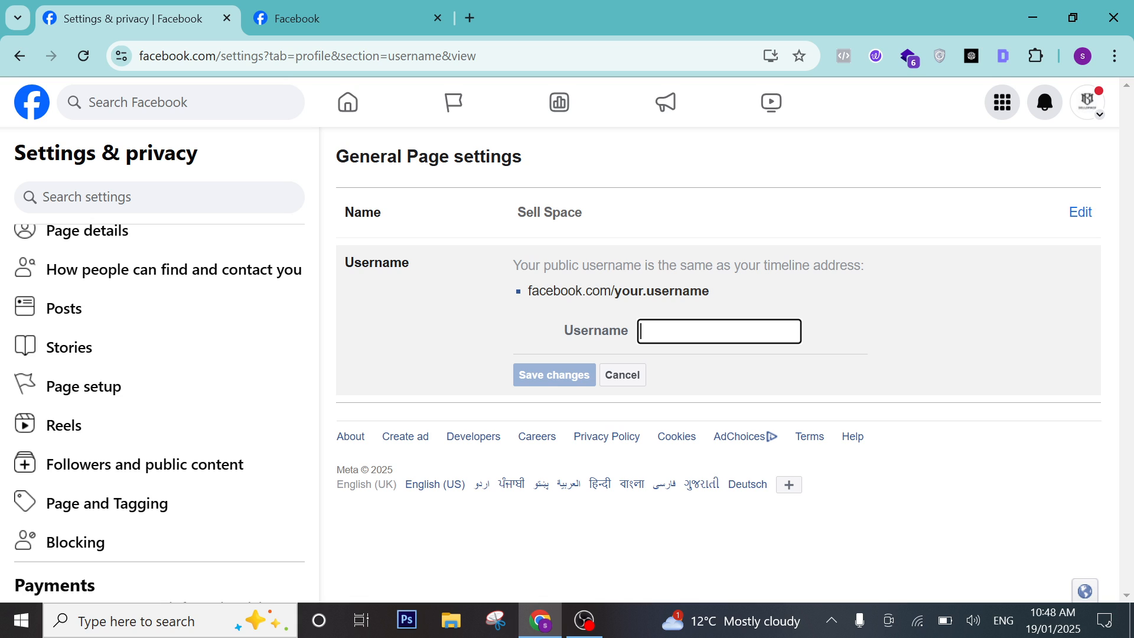
type("sell")
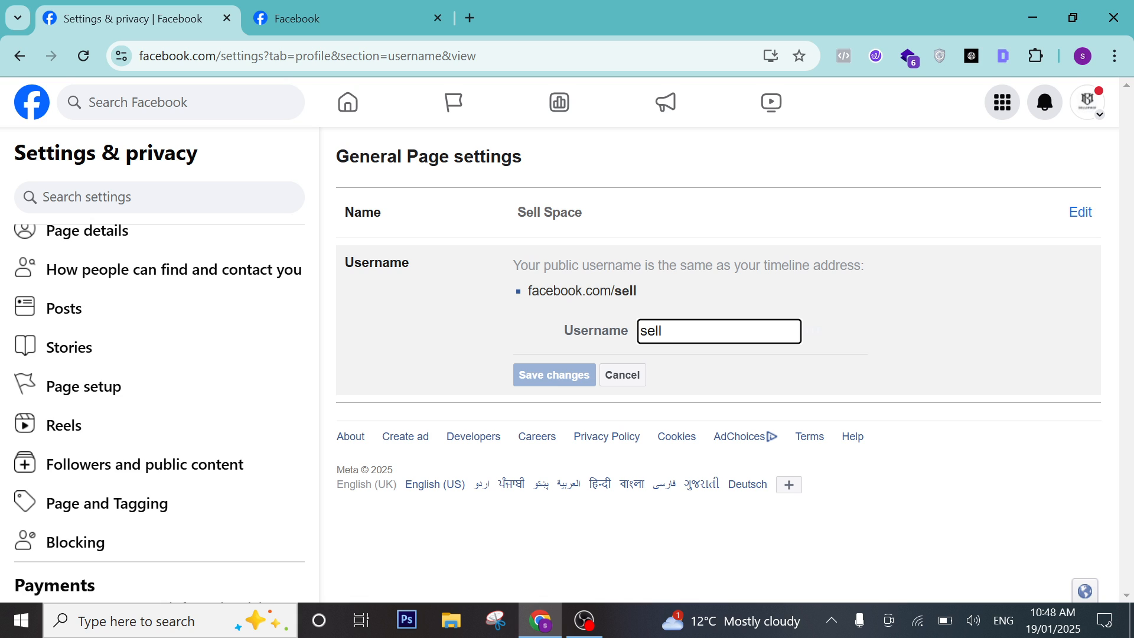
type("spca")
key("BackSpace")
key("BackSpace")
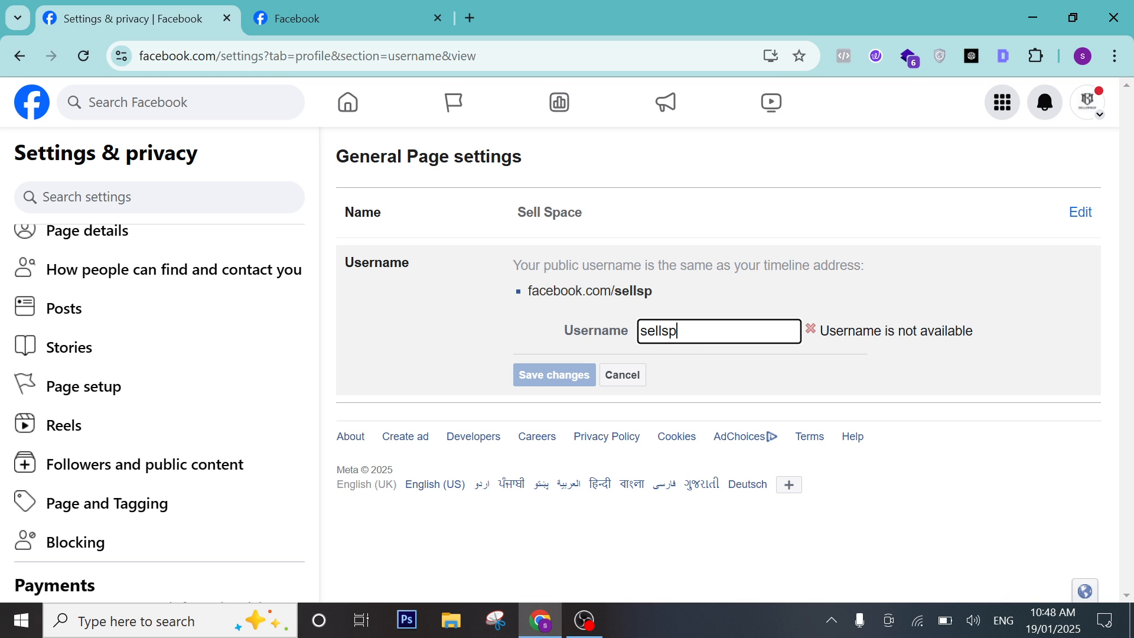
type("ace")
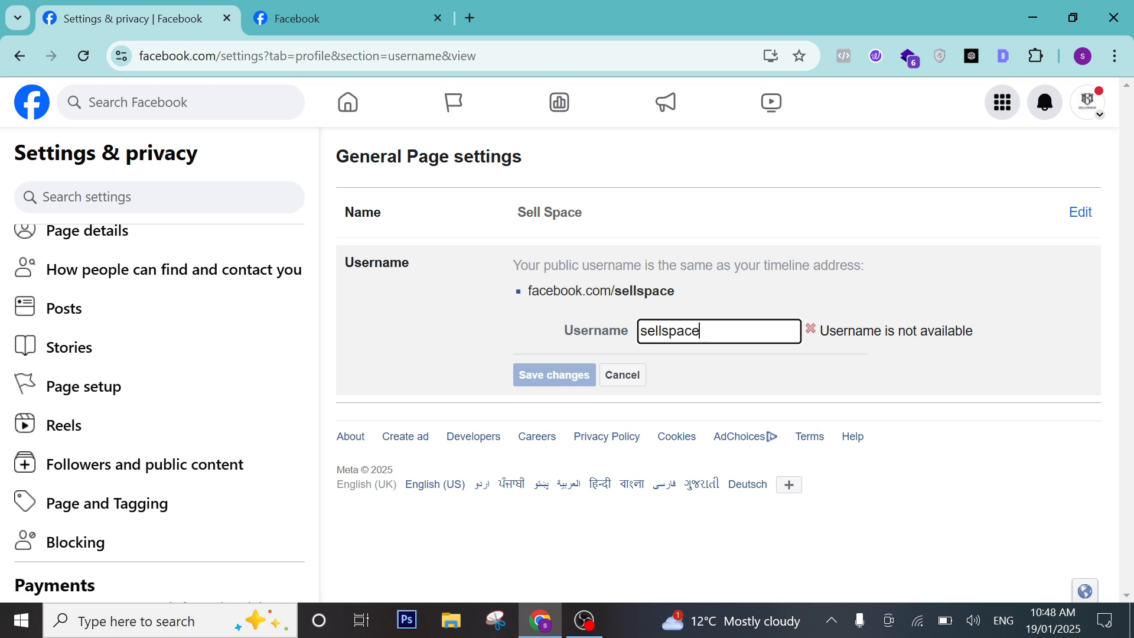
type("s")
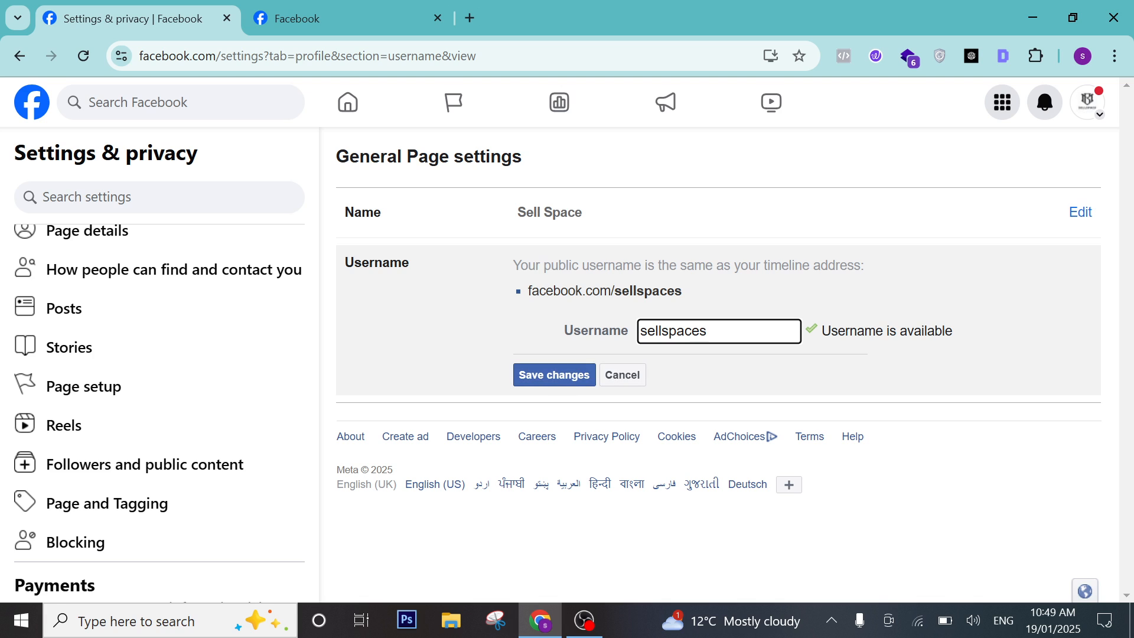
type("-")
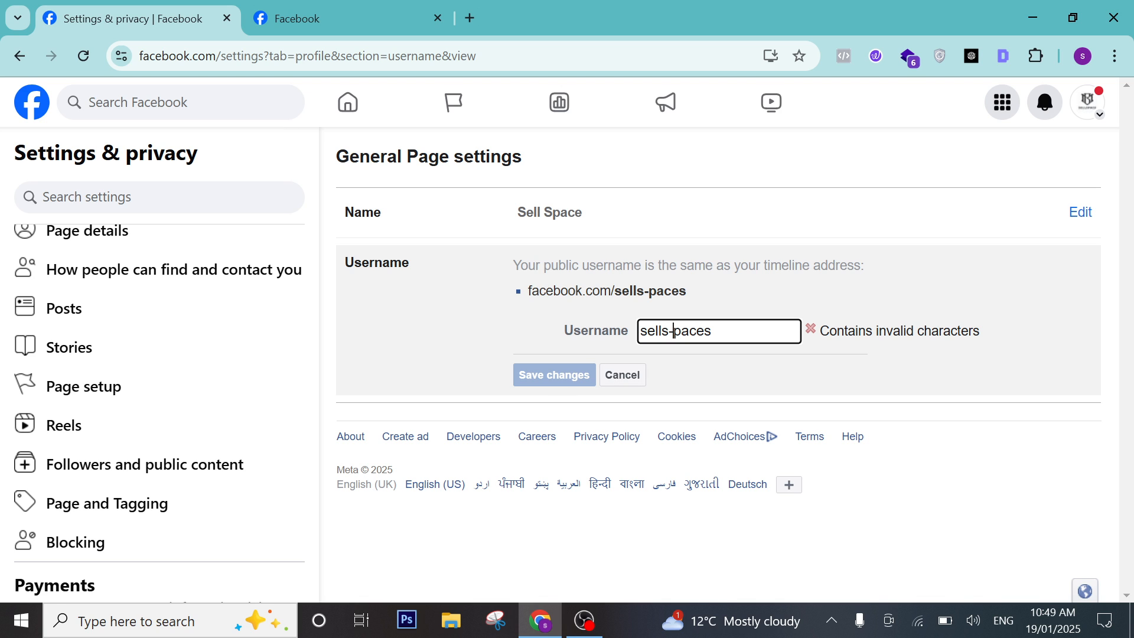
key("BackSpace")
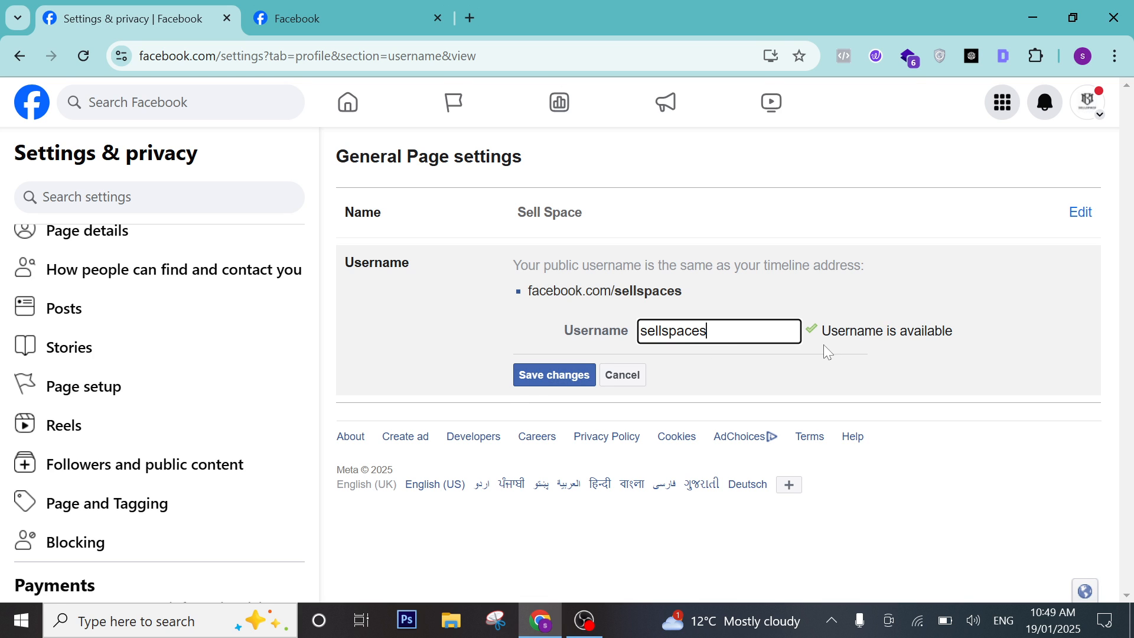
Save the new username and confirm the change with the account password.
left_click(530, 381)
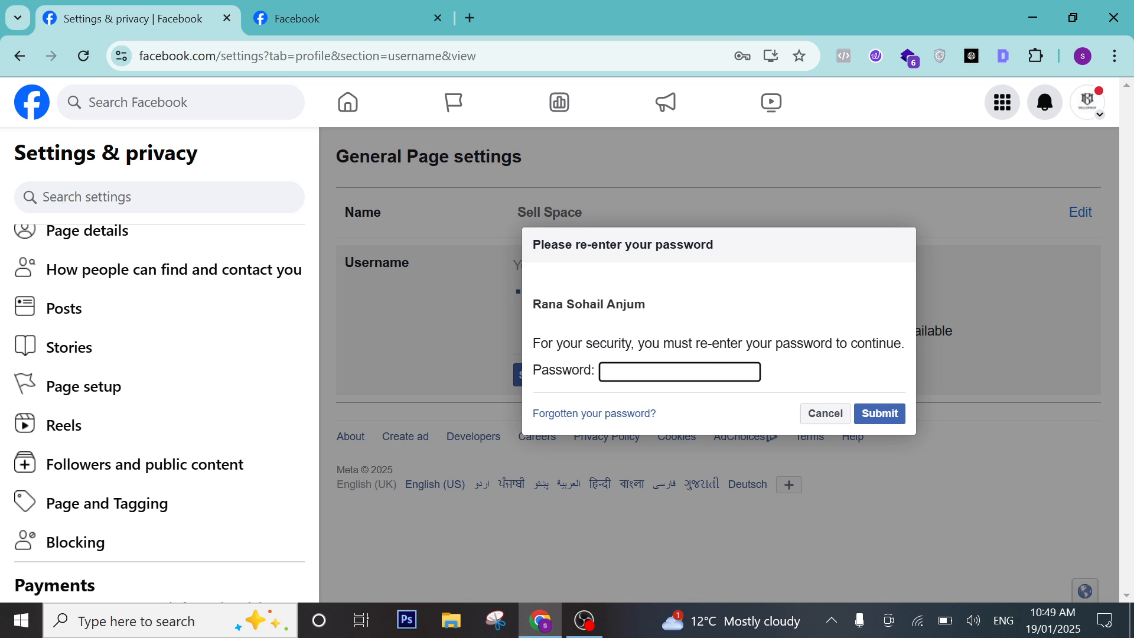
left_click(767, 420)
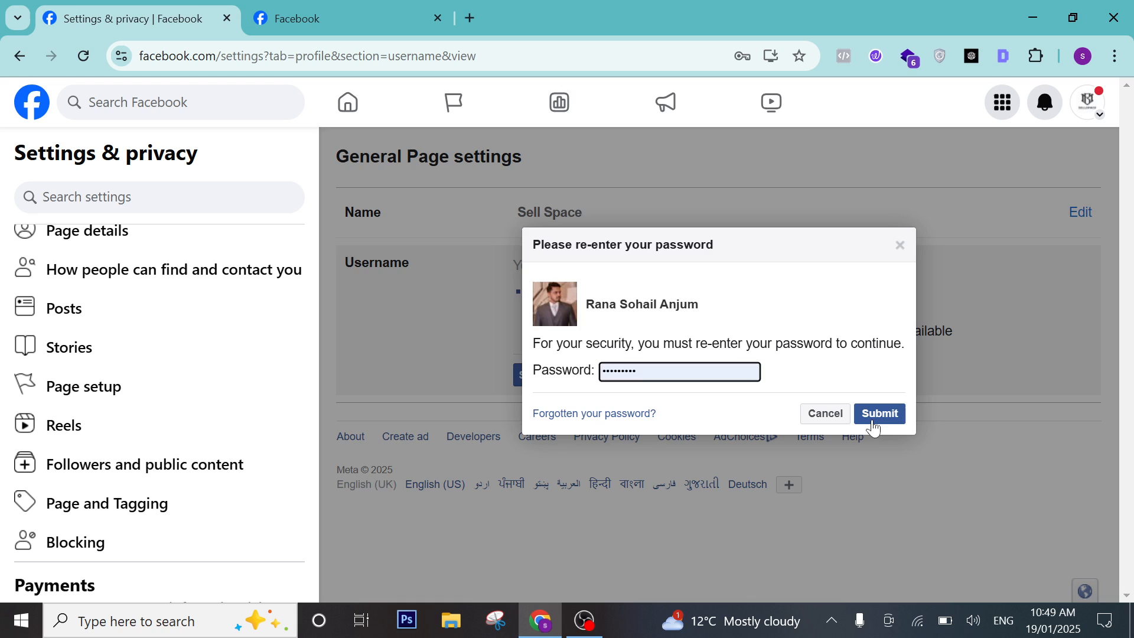
left_click(876, 417)
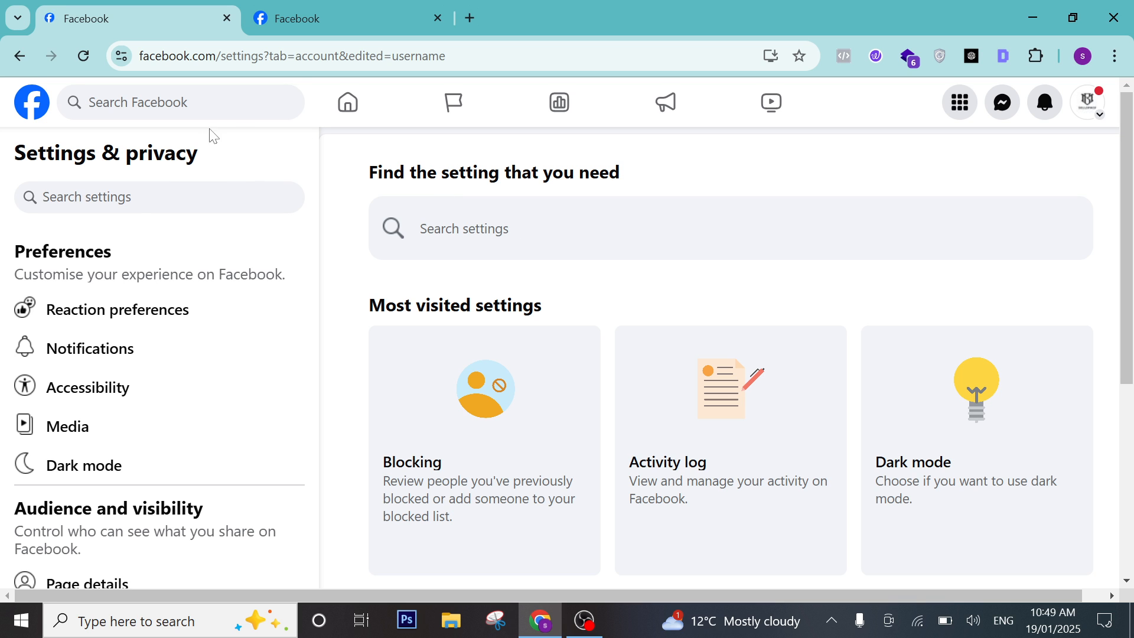
Go to Page setup > Page access, then view and close the admin's access details.
scroll(152, 410, "down", 2)
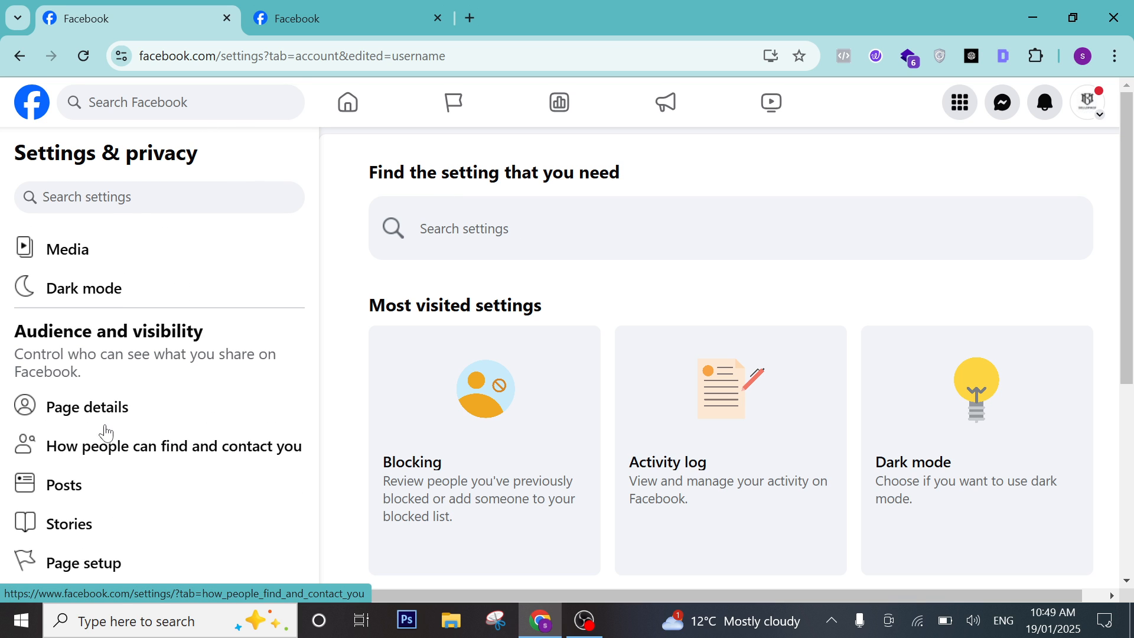
scroll(104, 449, "down", 1)
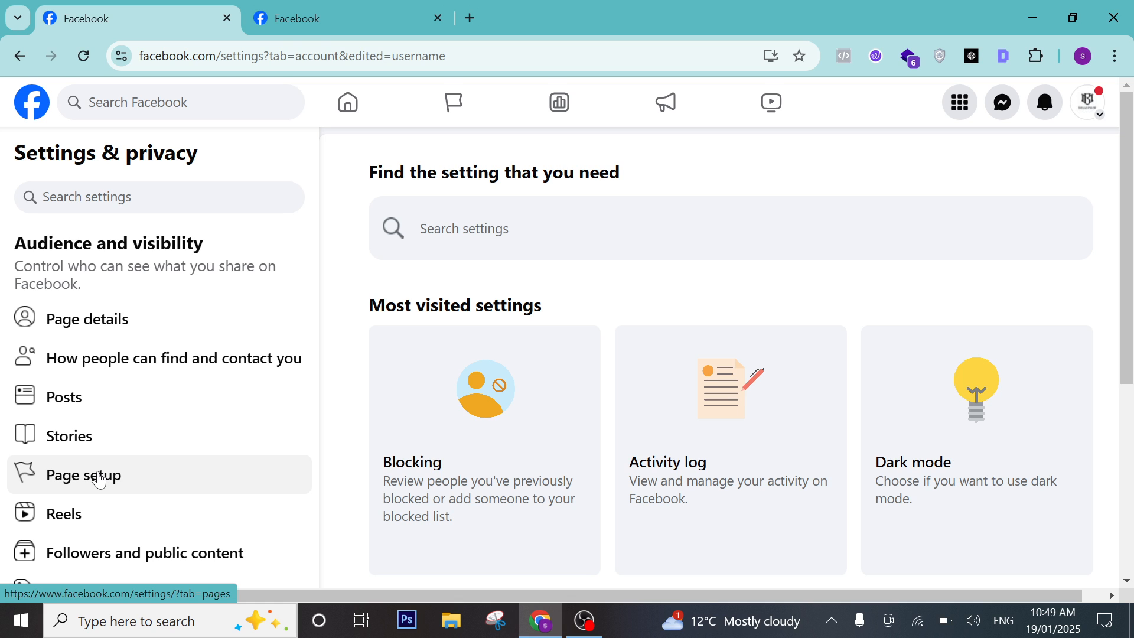
left_click(99, 479)
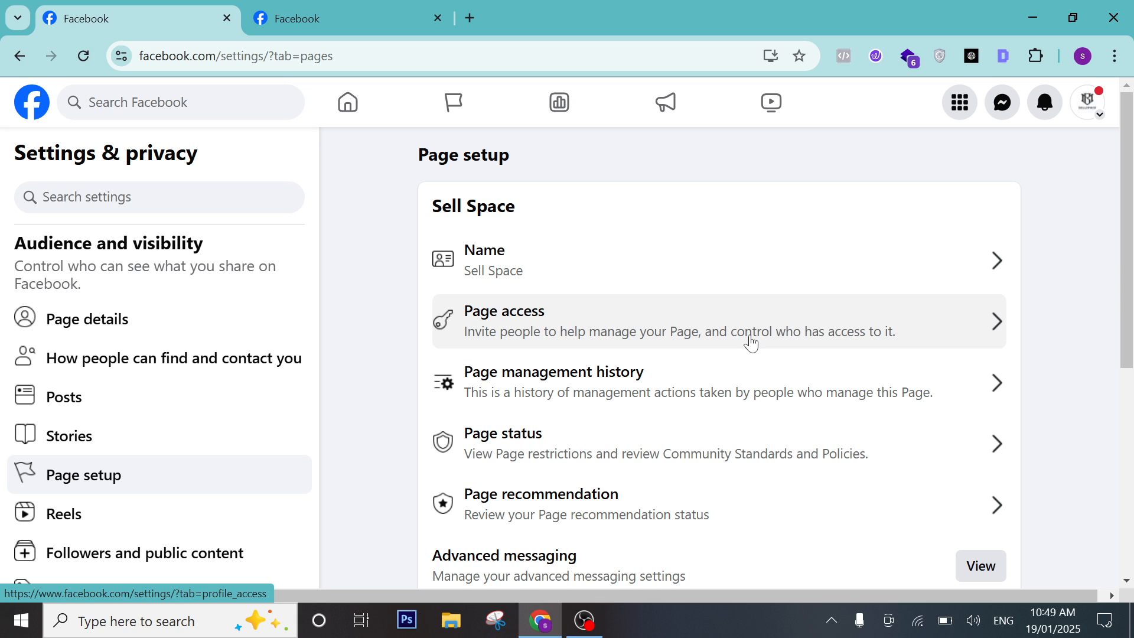
left_click(719, 326)
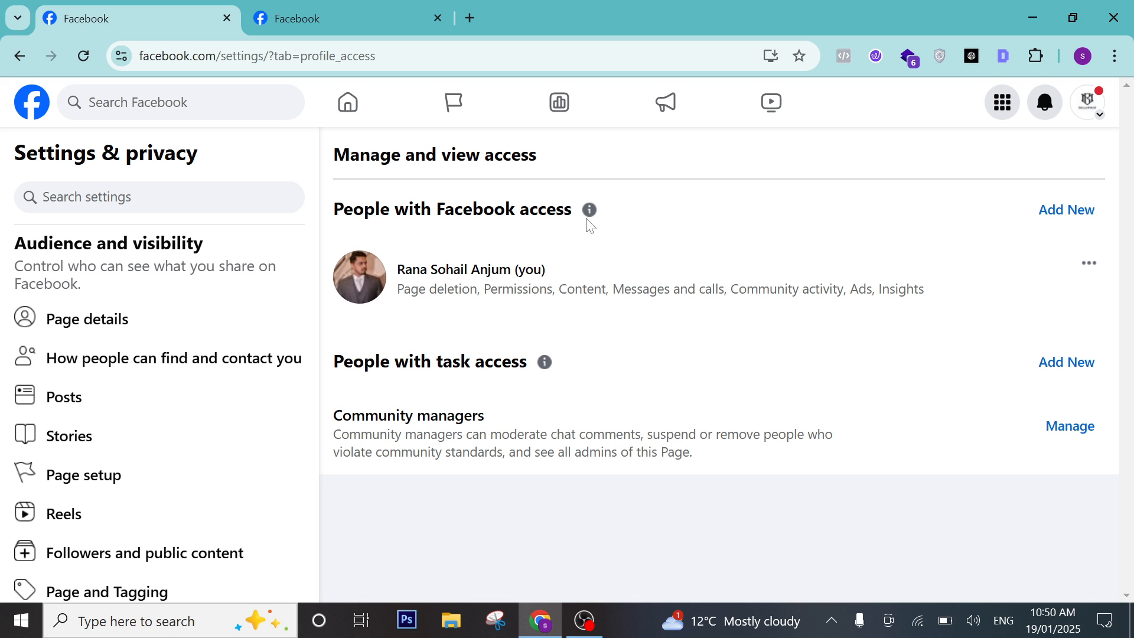
left_click(478, 310)
left_click(747, 157)
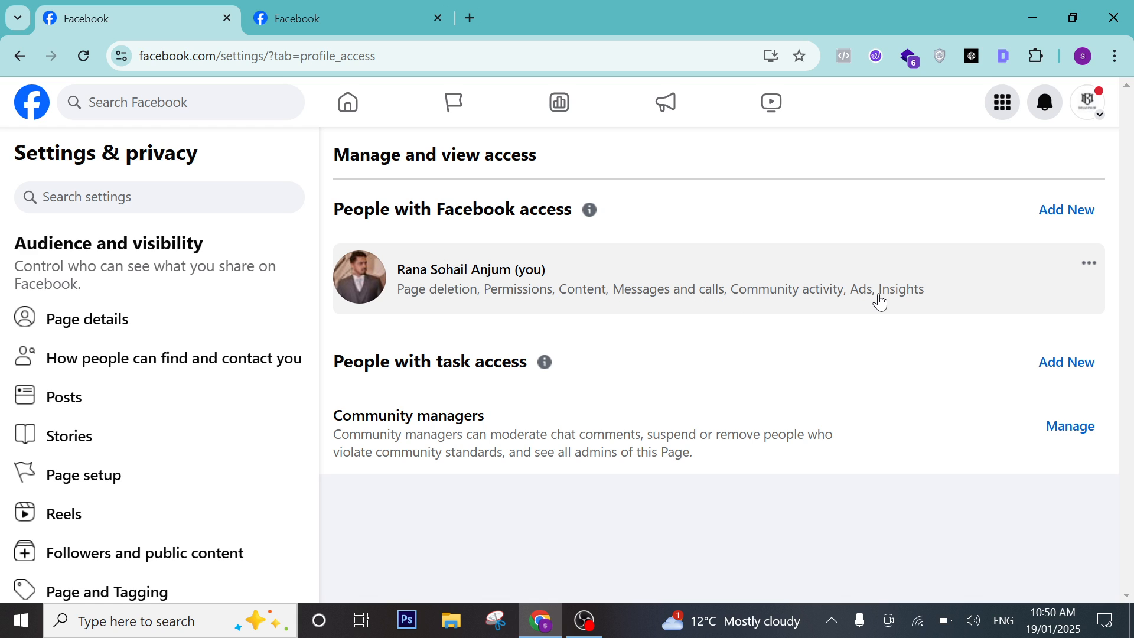
Invite a searched-for person to the Sell Space Page with full control, confirming with the profile password.
left_click(1079, 228)
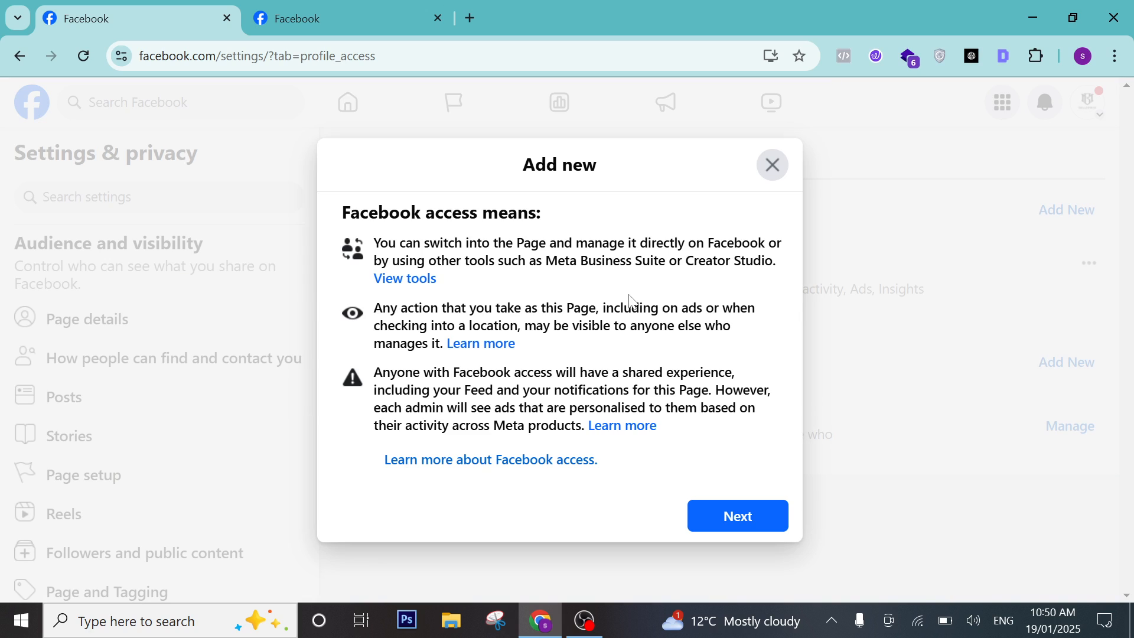
left_click(735, 517)
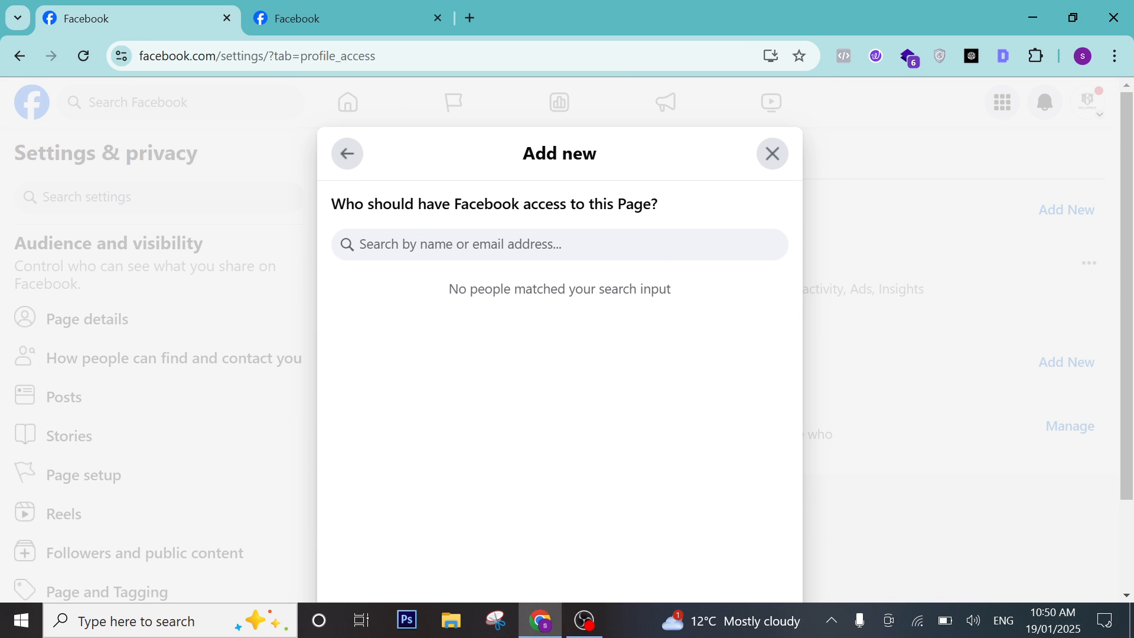
type("soha")
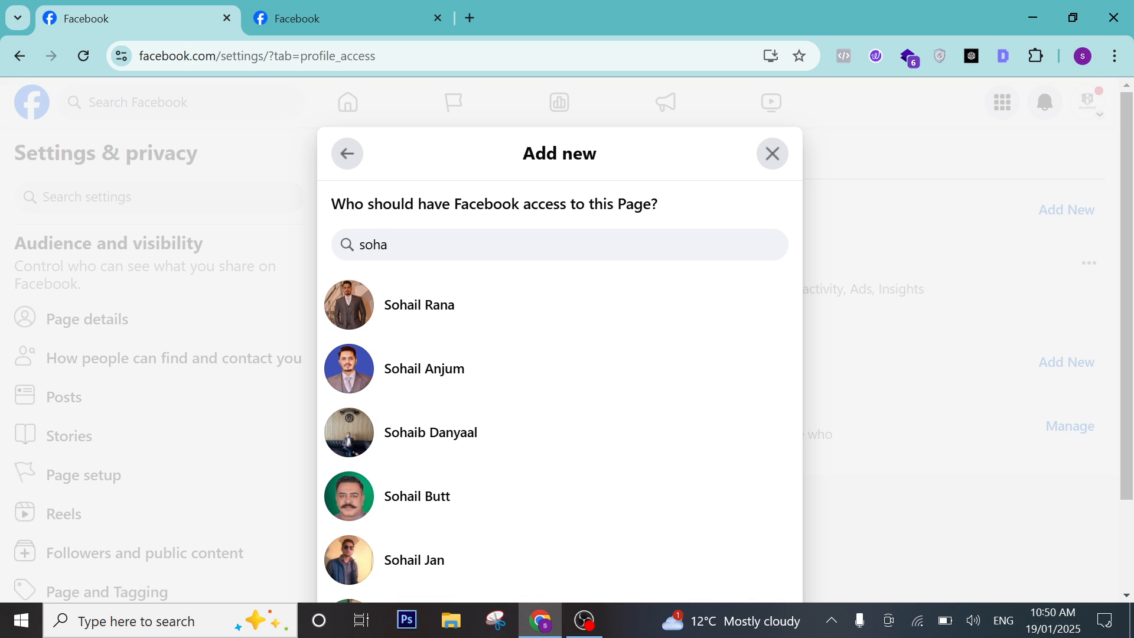
left_click(461, 310)
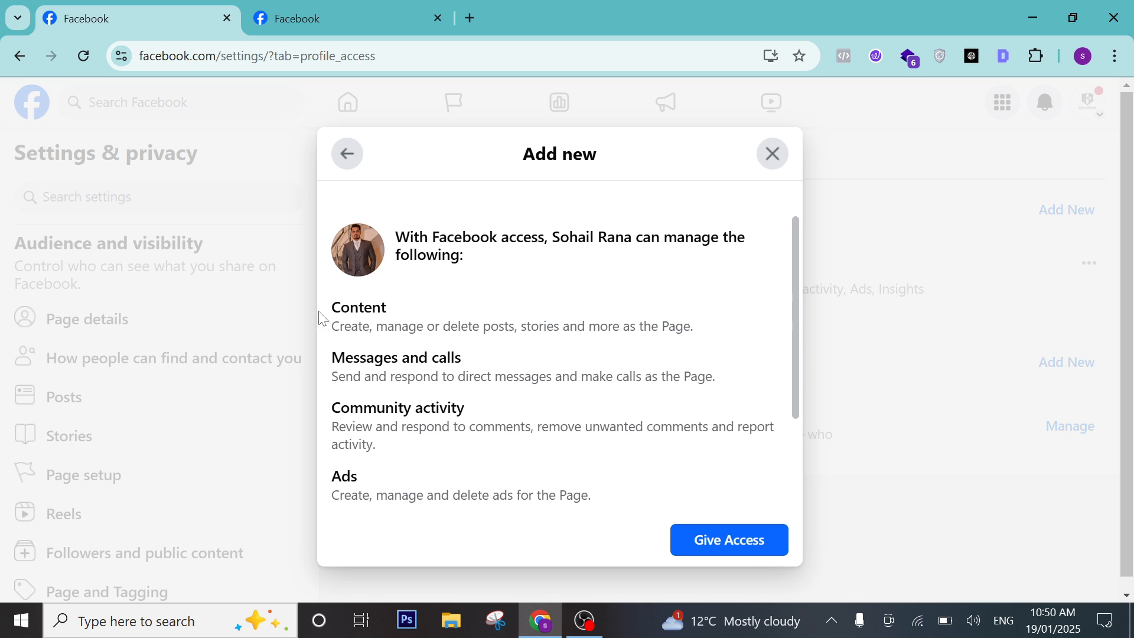
left_click_drag(796, 332, 828, 428)
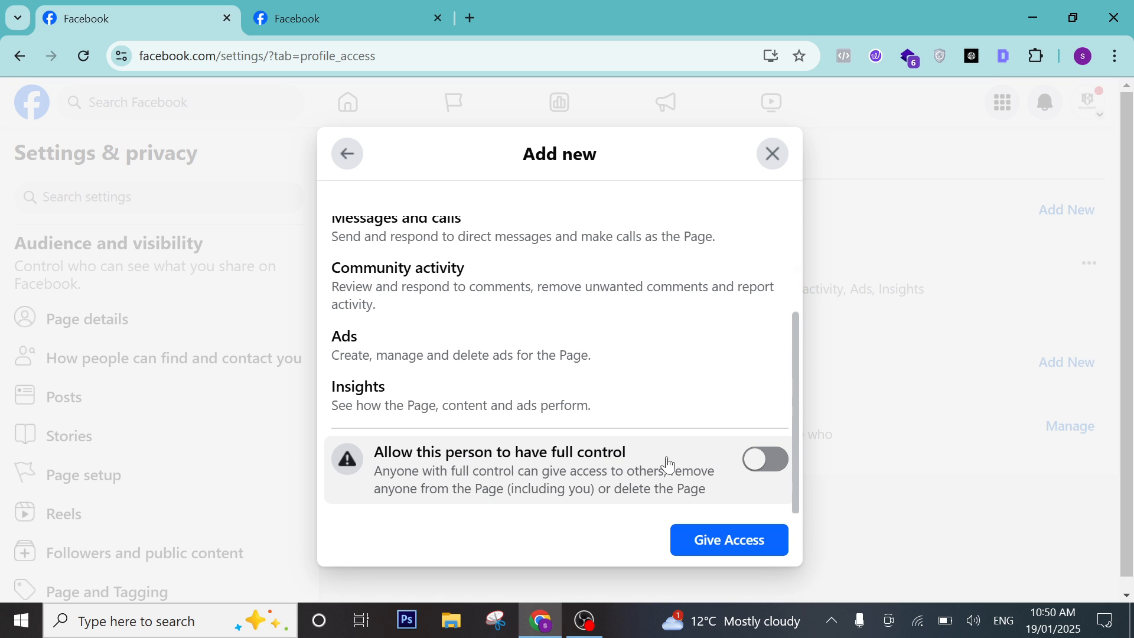
left_click(769, 464)
left_click(734, 541)
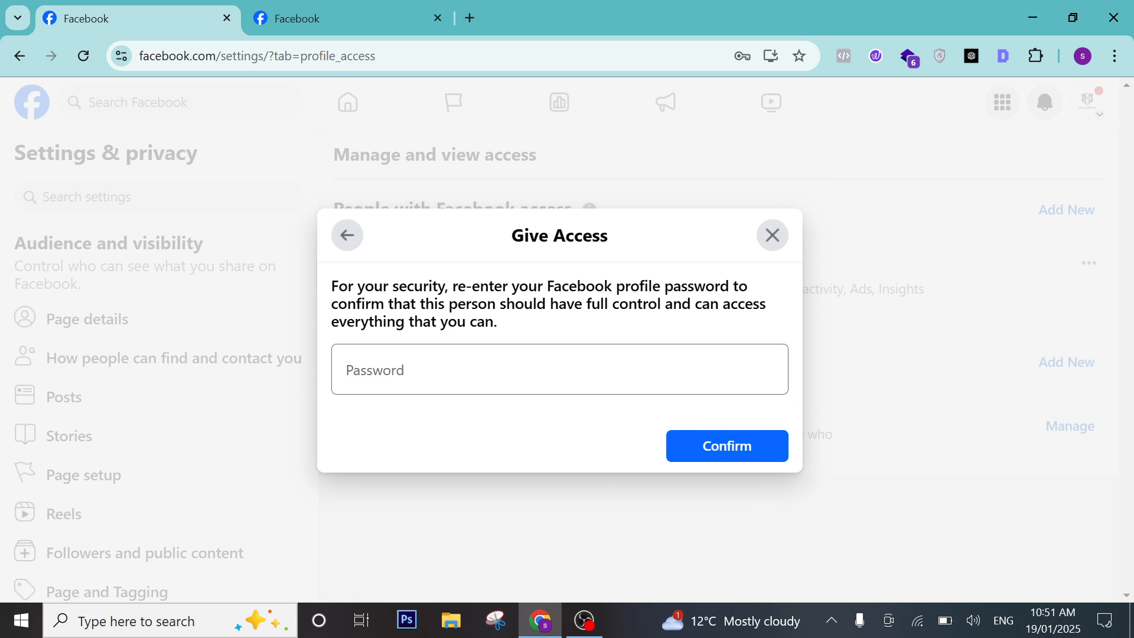
left_click(546, 426)
left_click(726, 443)
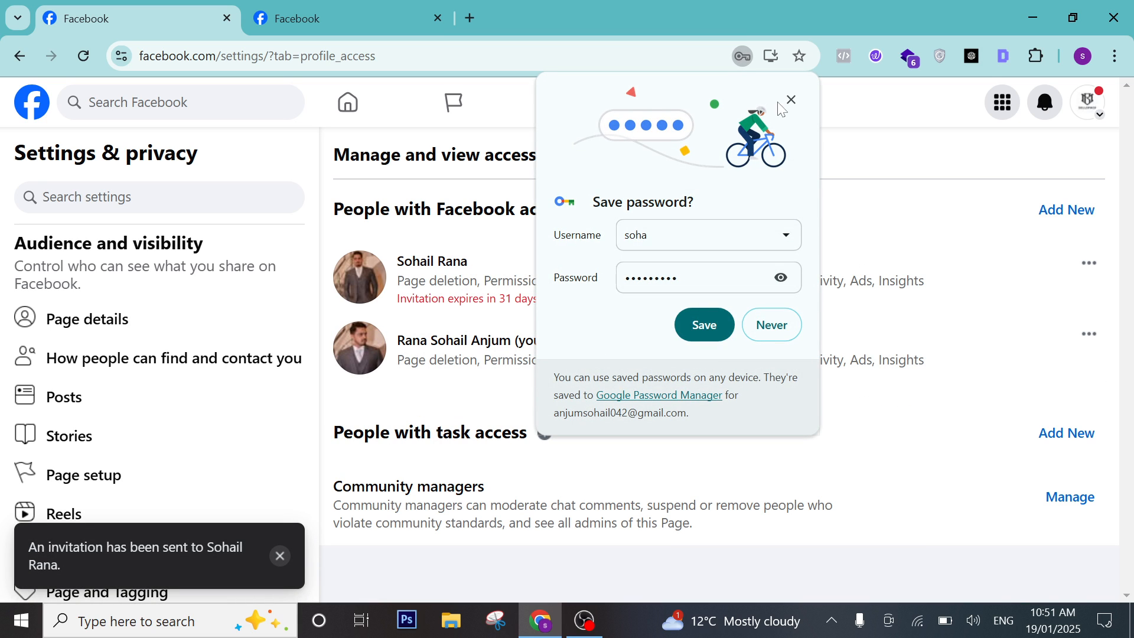
left_click(790, 100)
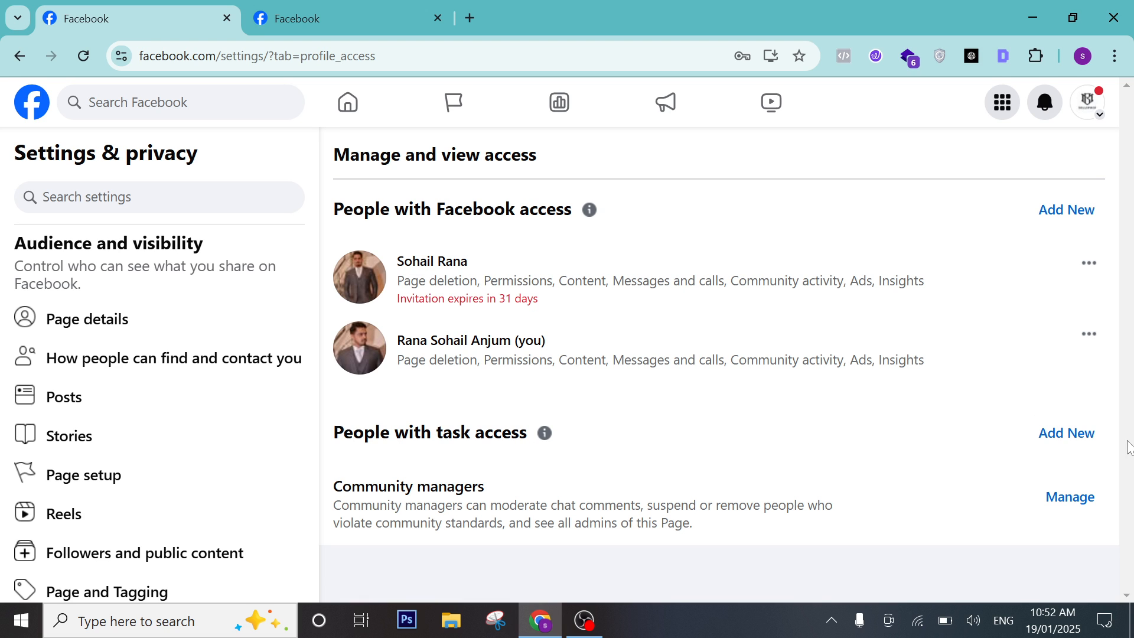
Invite another searched-for person with task access for Content, Ads and Insights, confirmed by password.
left_click(1094, 438)
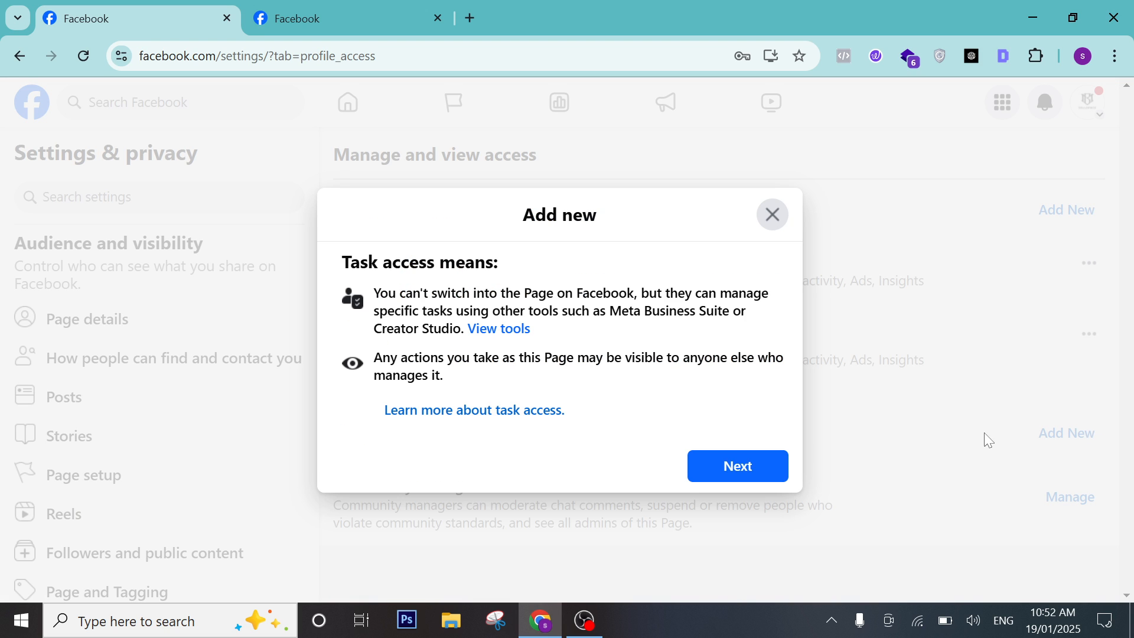
left_click(743, 472)
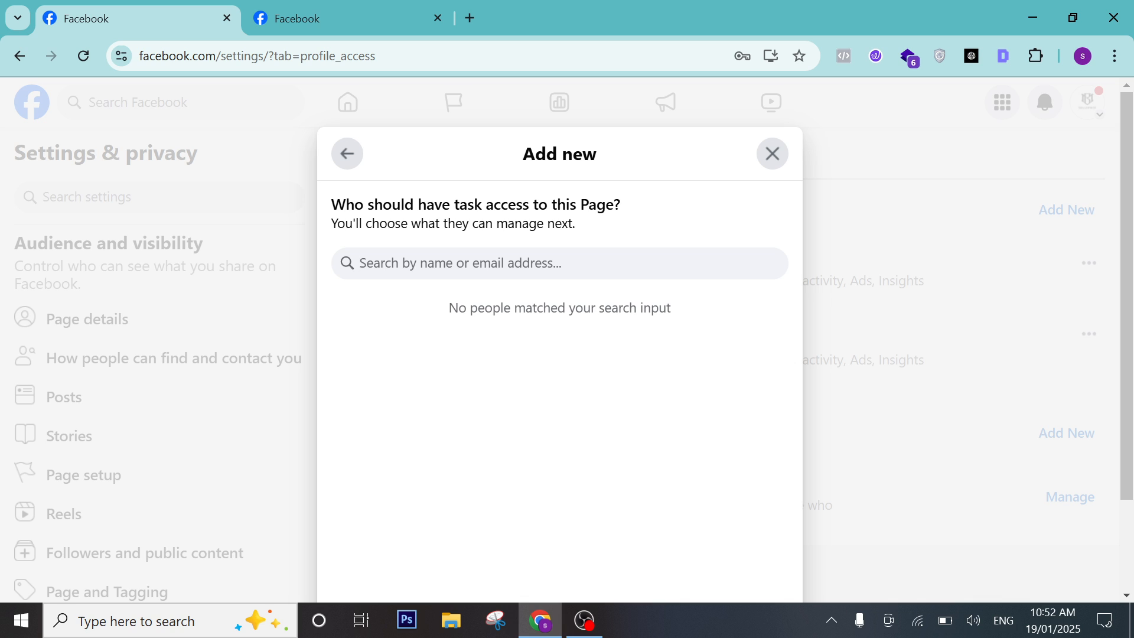
type("sohail")
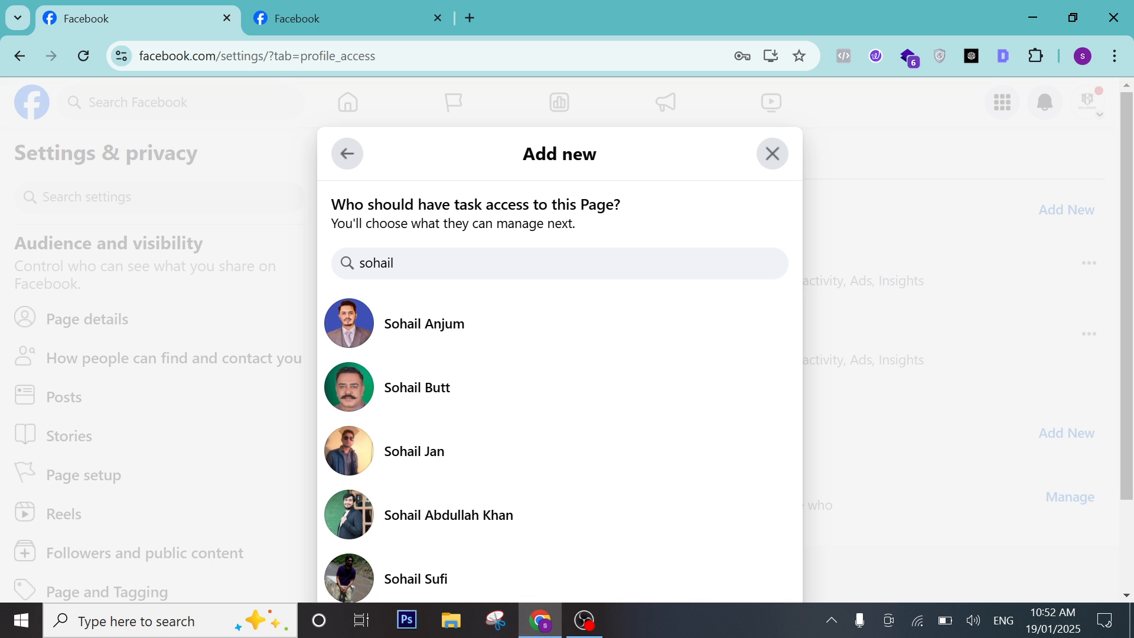
left_click(502, 339)
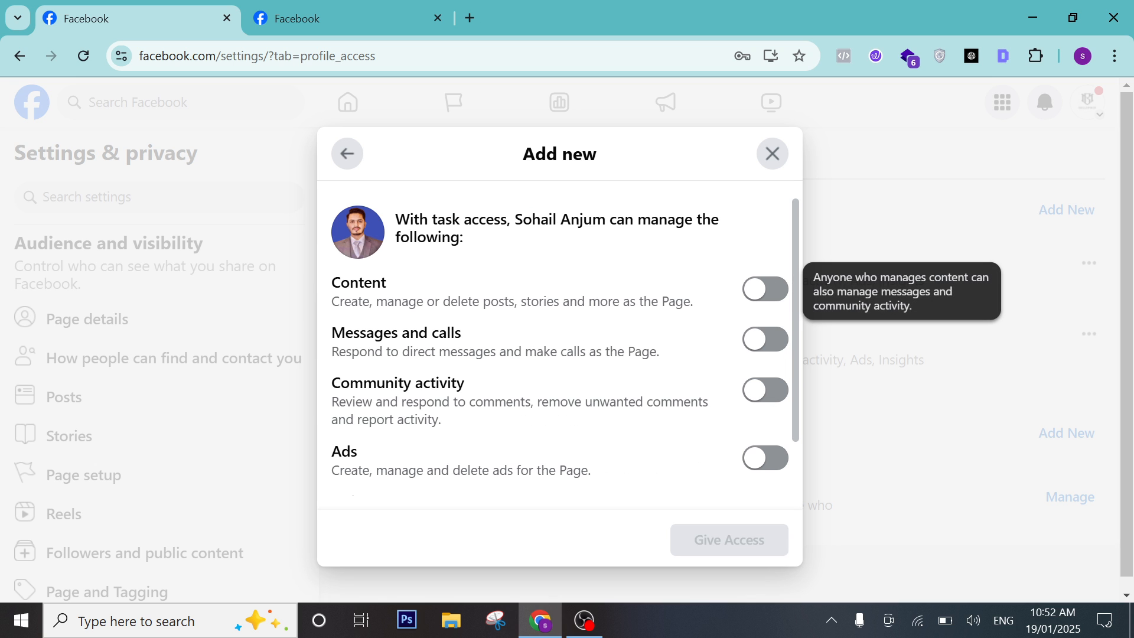
left_click(770, 303)
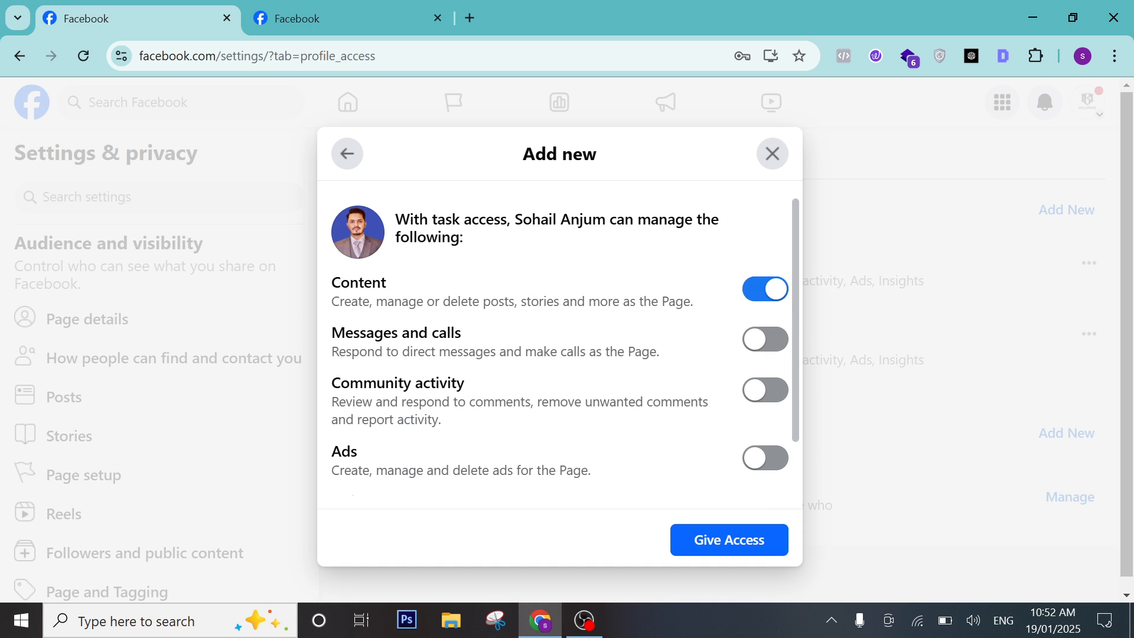
left_click(768, 459)
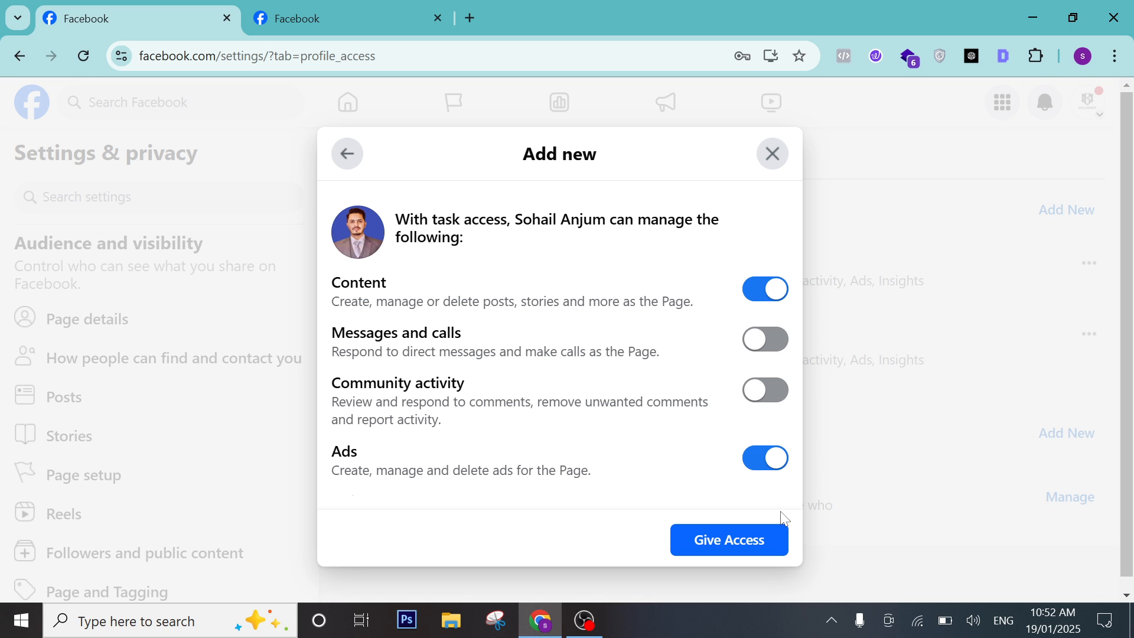
left_click(770, 541)
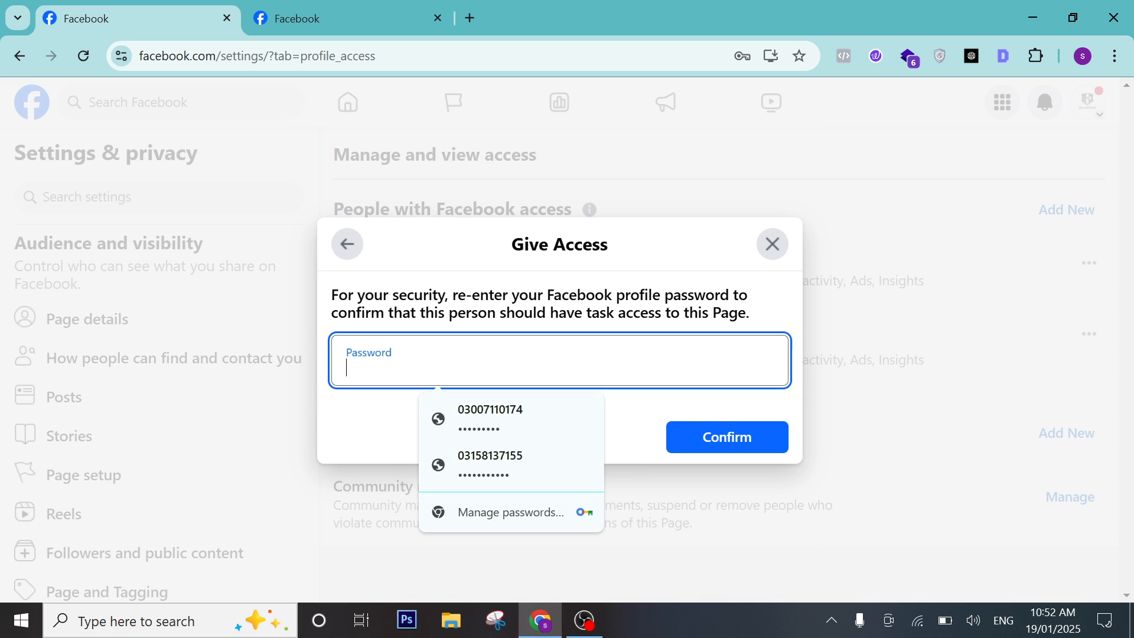
left_click(551, 414)
left_click(730, 434)
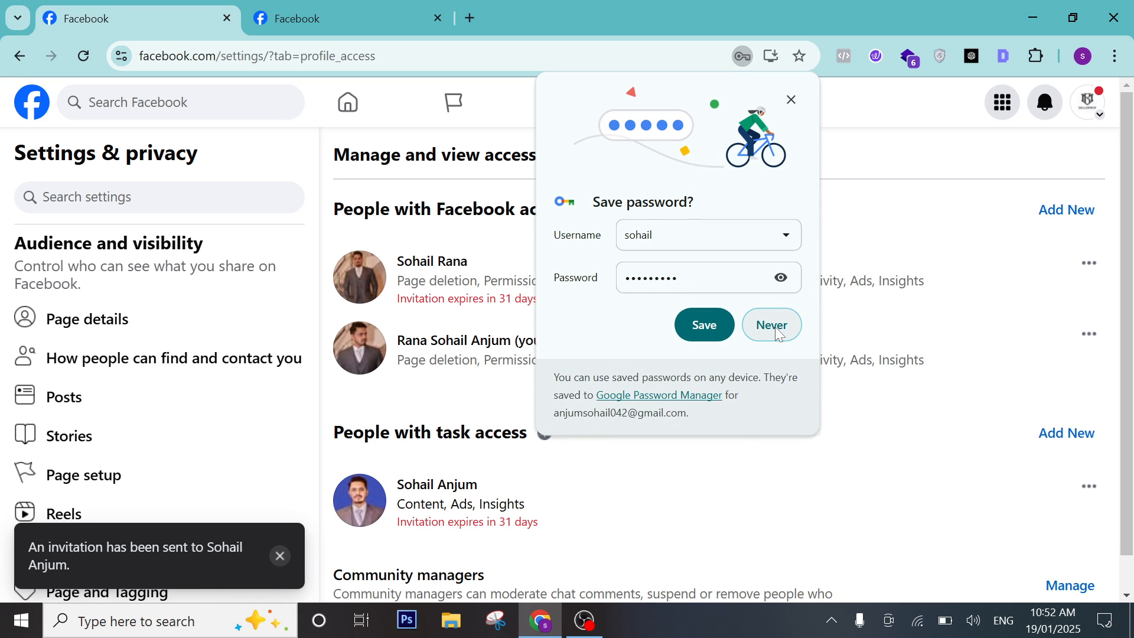
left_click(791, 101)
scroll(664, 435, "down", 1)
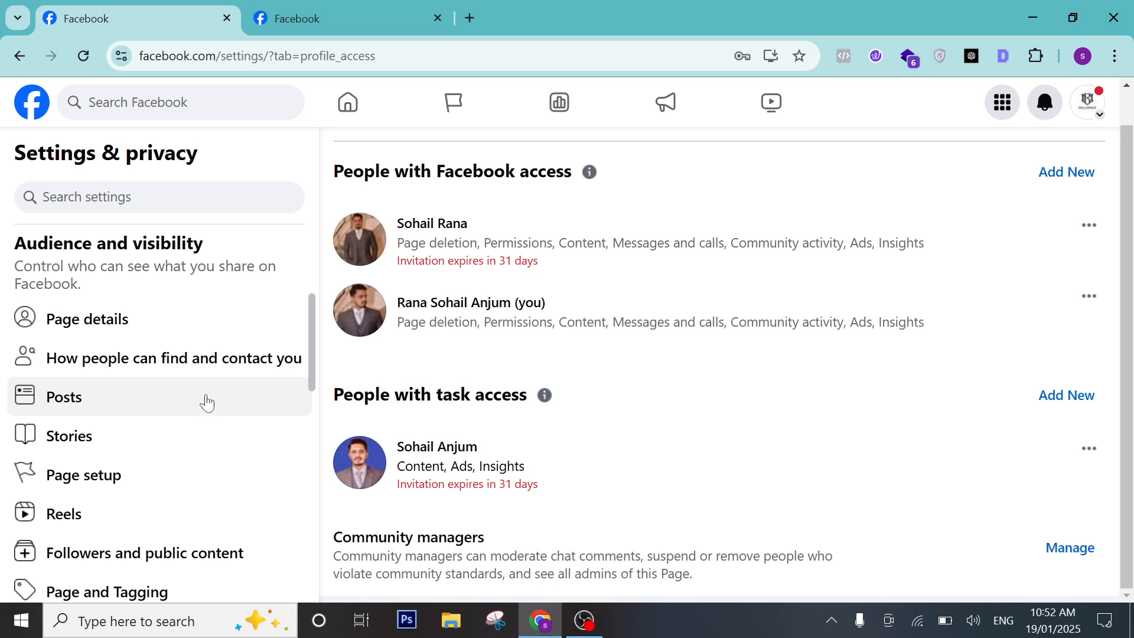
Open Page management history, read the website-change entry, and return to Page setup.
left_click(154, 482)
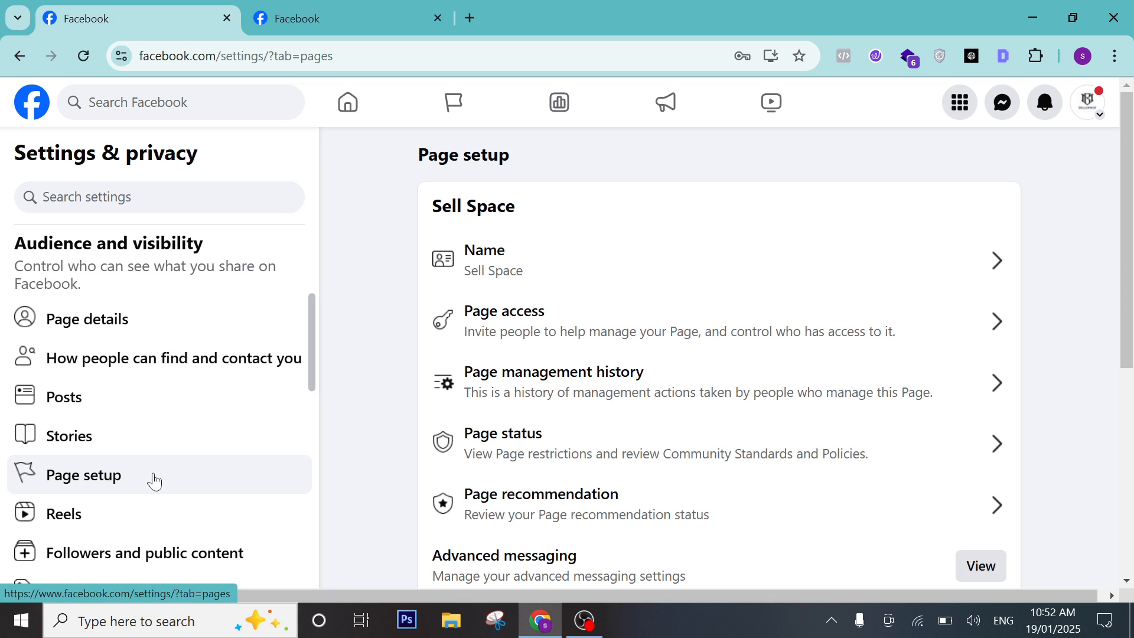
left_click(543, 405)
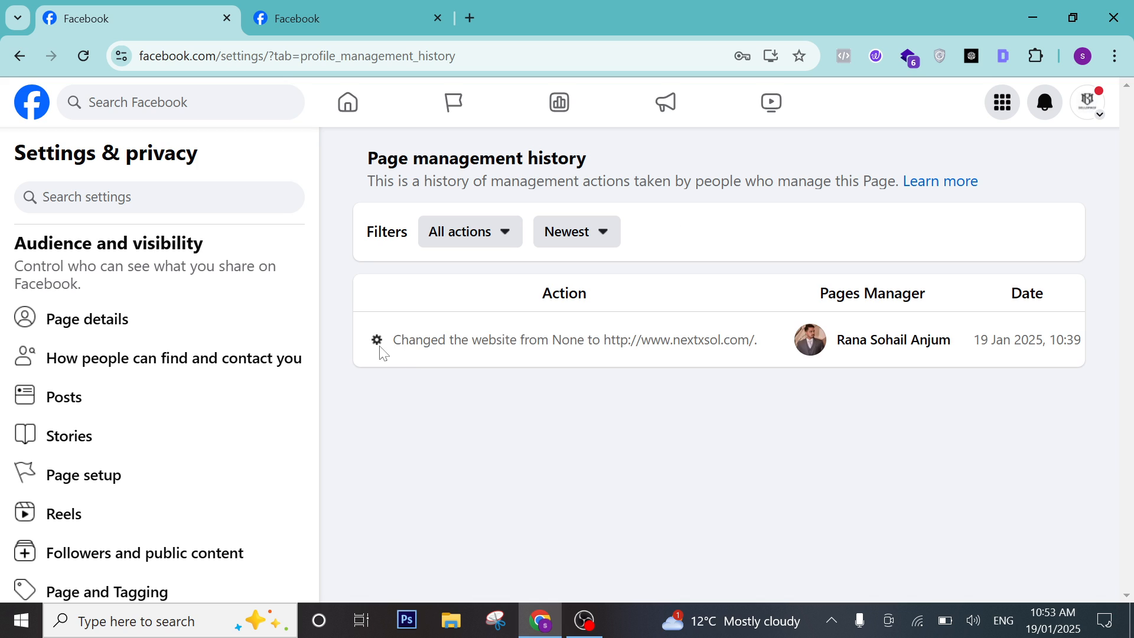
left_click_drag(381, 349, 892, 367)
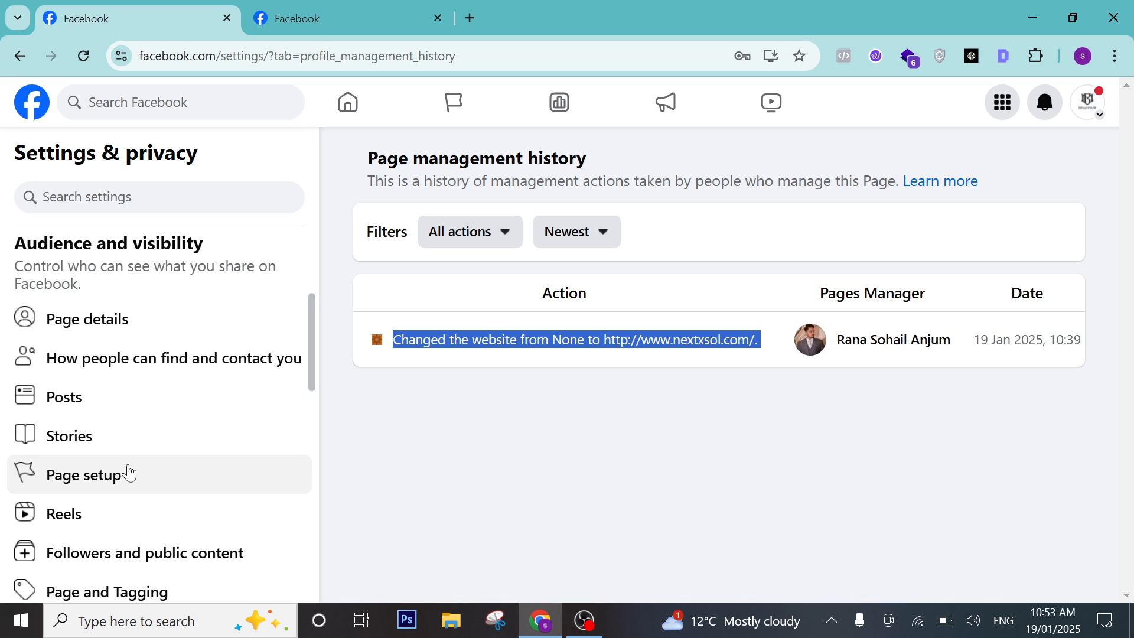
left_click(129, 470)
scroll(568, 442, "down", 1)
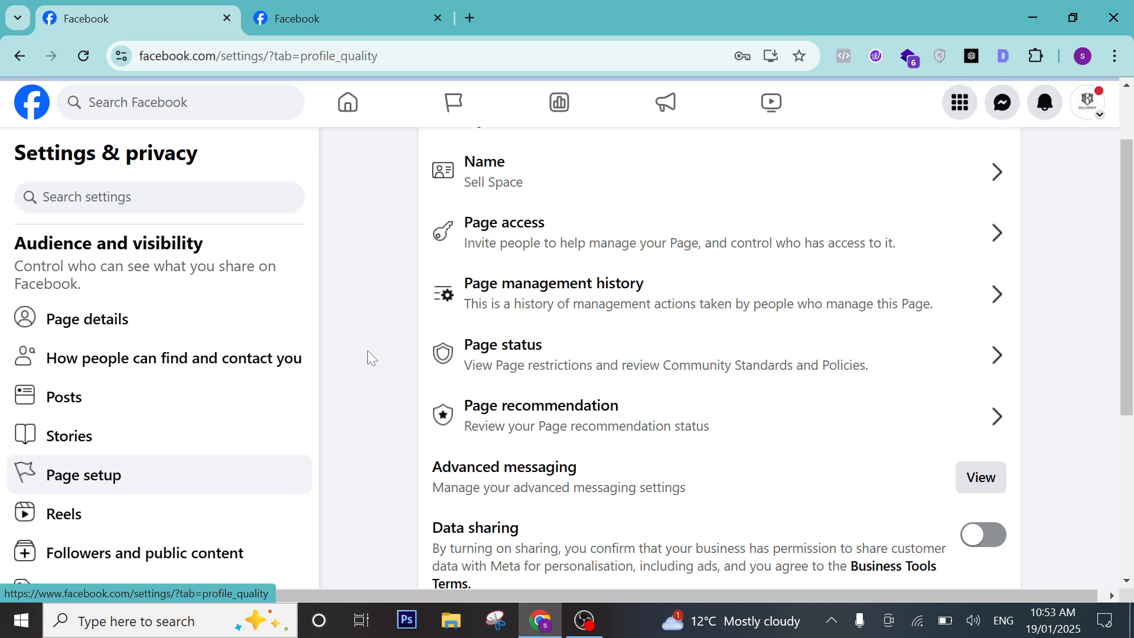
left_click(544, 356)
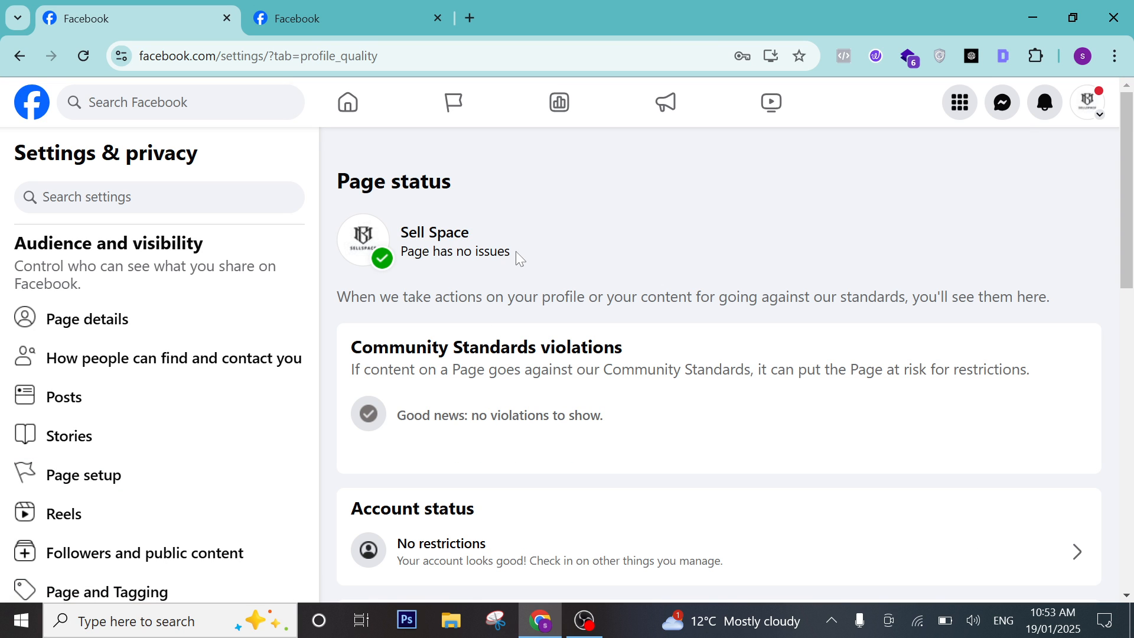
left_click_drag(516, 251, 394, 252)
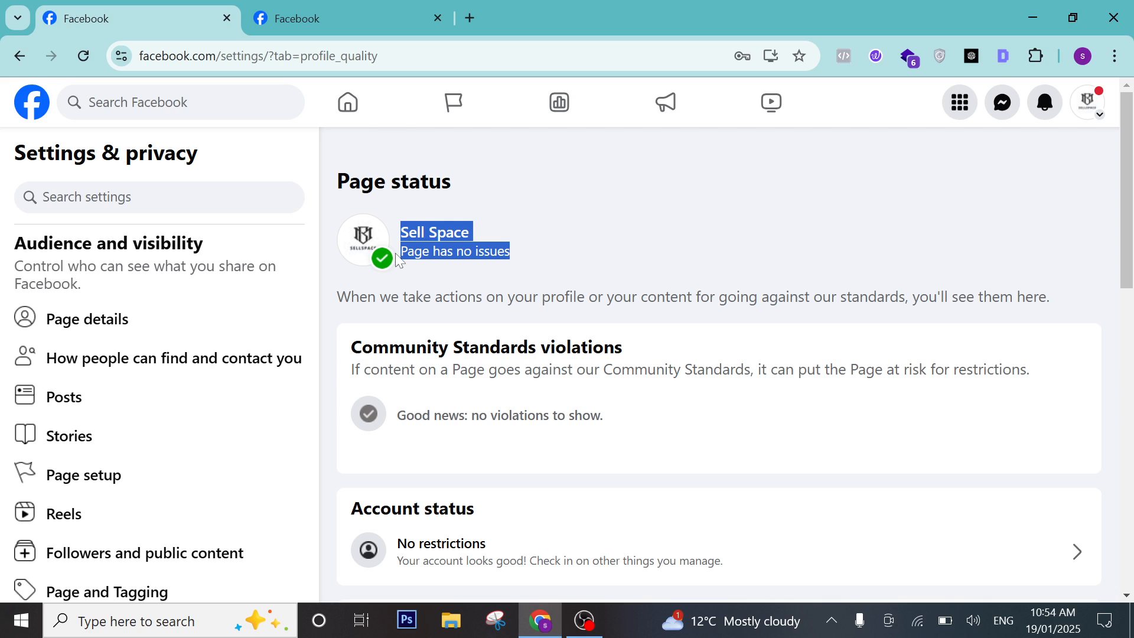
scroll(520, 372, "down", 3)
scroll(542, 386, "up", 1)
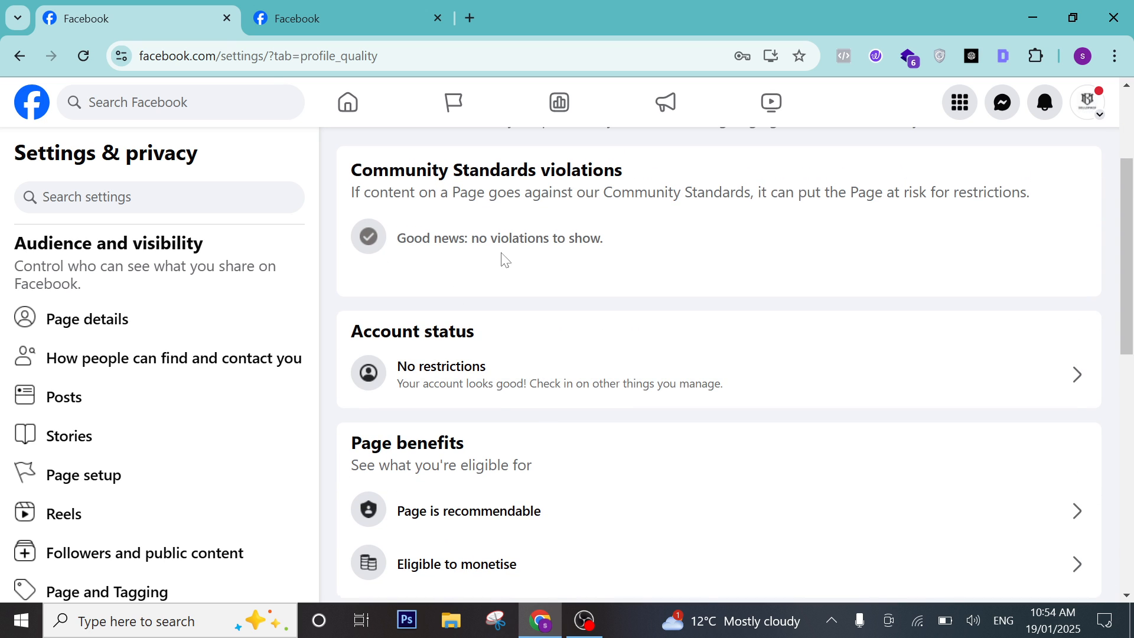
scroll(534, 322, "up", 2)
left_click(534, 256)
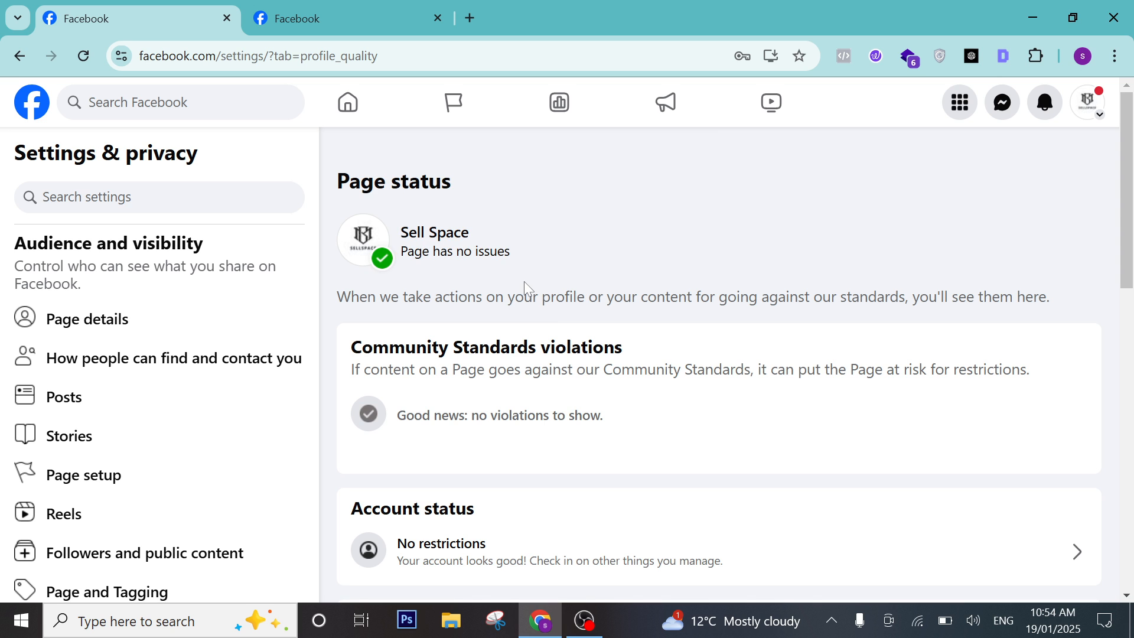
scroll(524, 289, "down", 9)
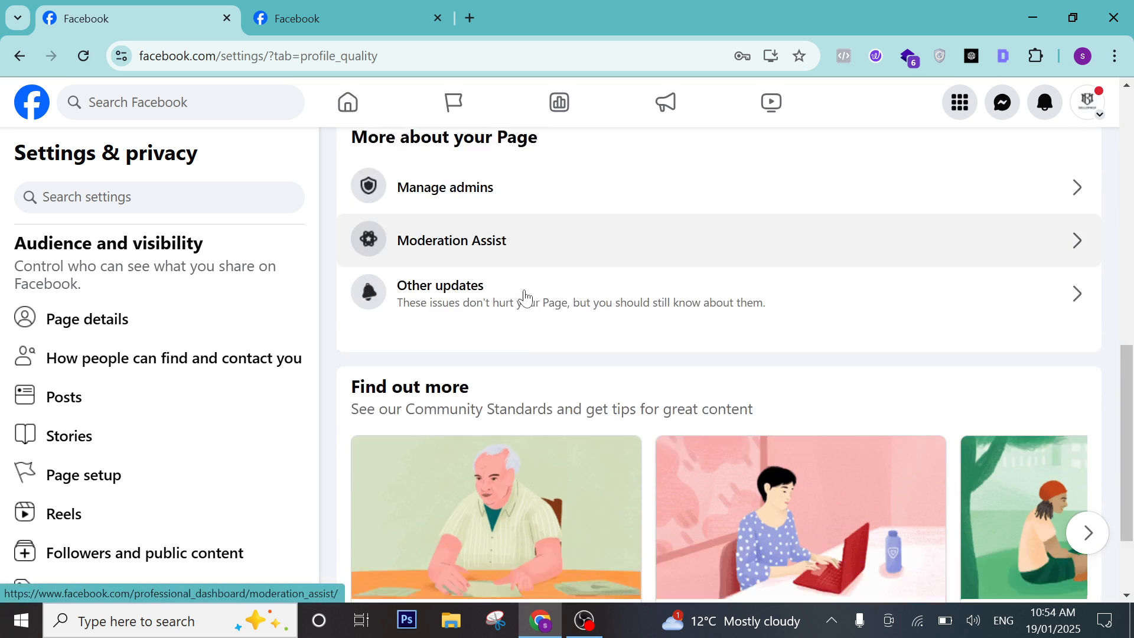
scroll(524, 296, "down", 1)
scroll(524, 296, "up", 3)
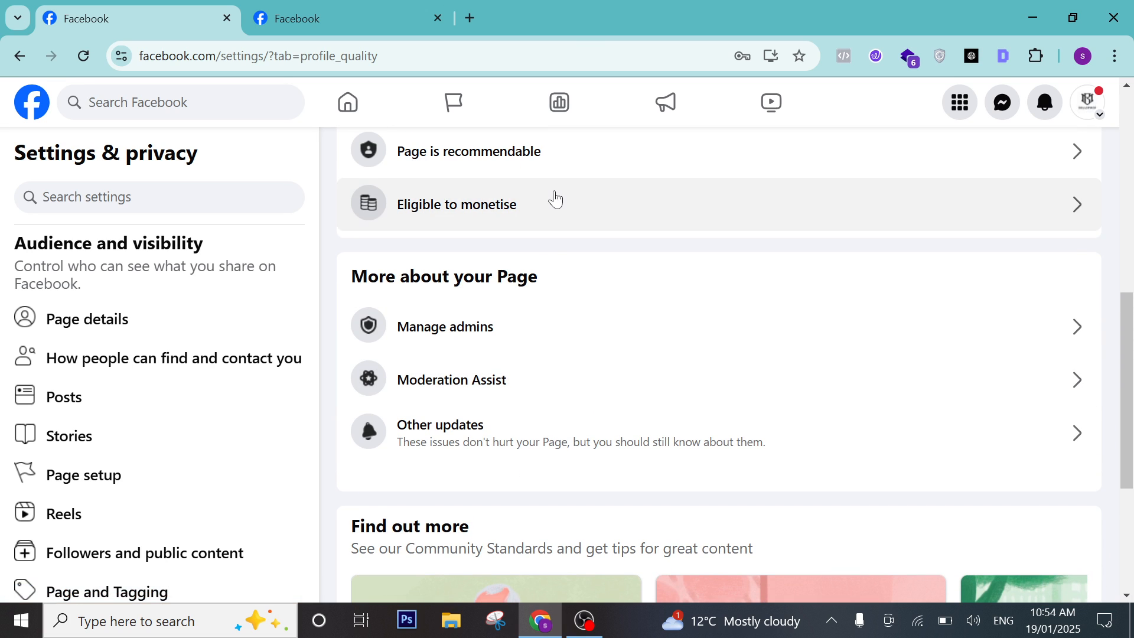
scroll(556, 199, "up", 5)
scroll(592, 231, "down", 1)
scroll(502, 324, "down", 3)
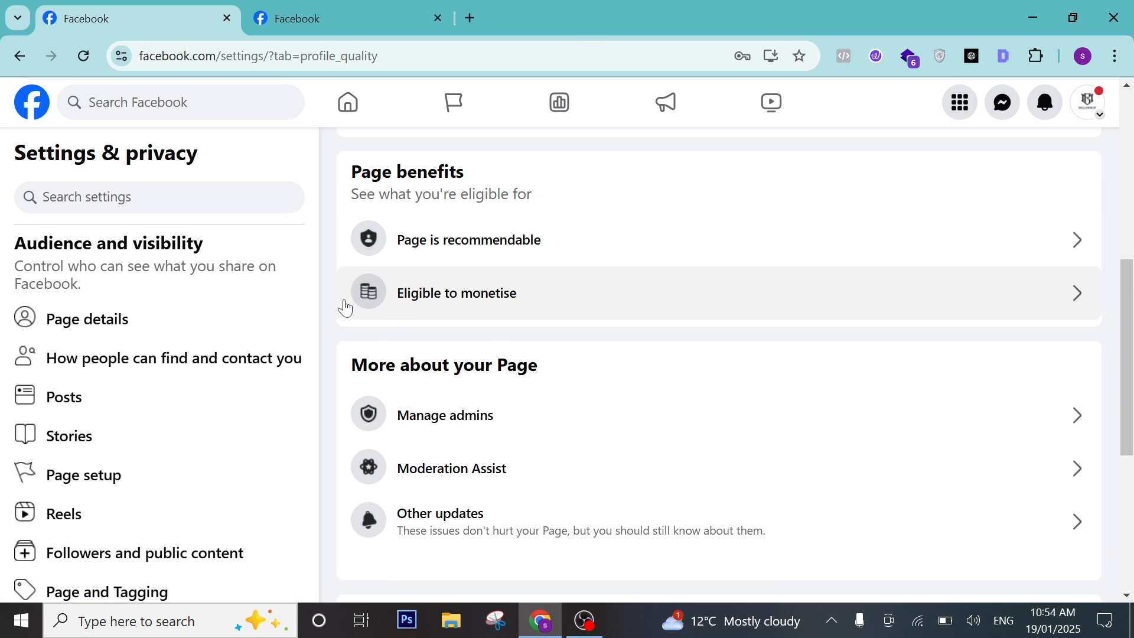
scroll(426, 331, "down", 1)
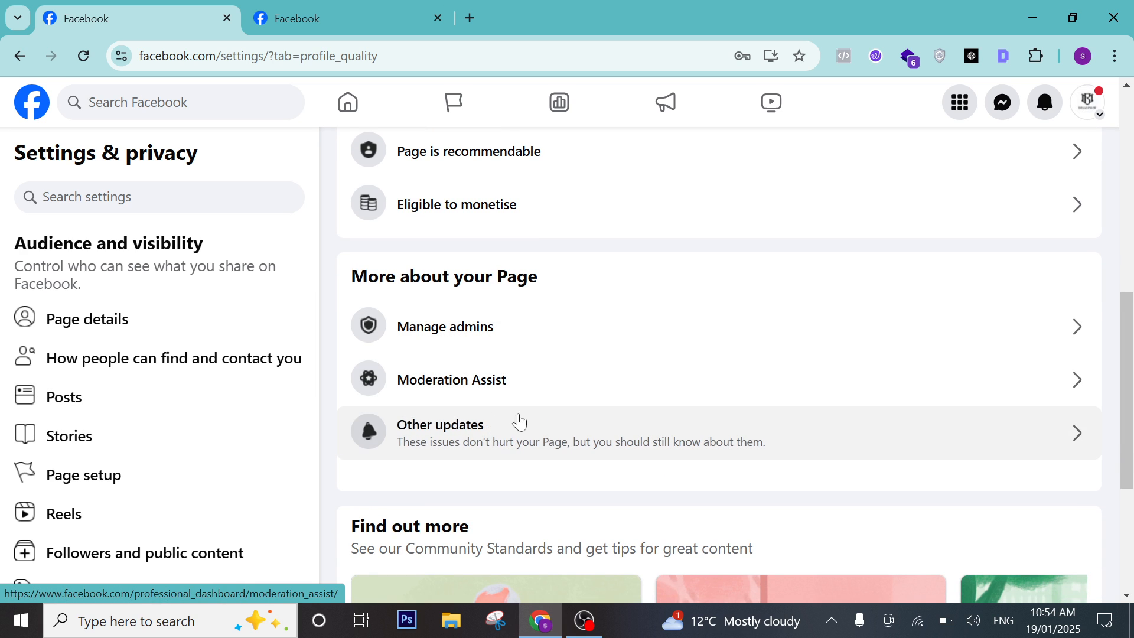
scroll(215, 455, "down", 1)
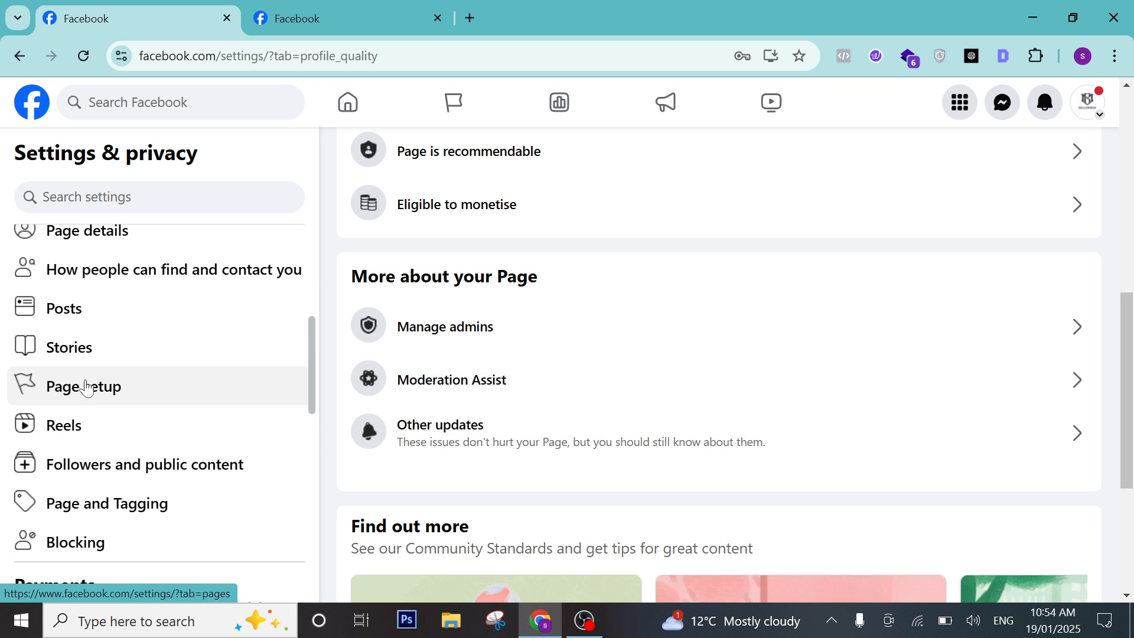
scroll(567, 428, "down", 2)
scroll(195, 423, "down", 3)
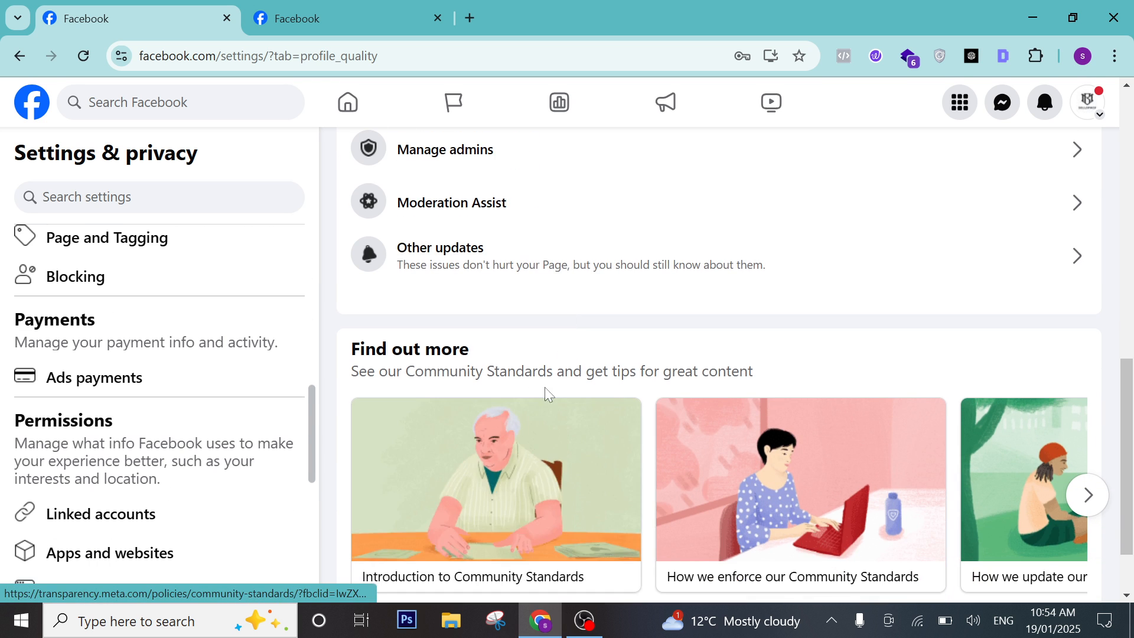
scroll(544, 387, "down", 1)
scroll(118, 378, "up", 2)
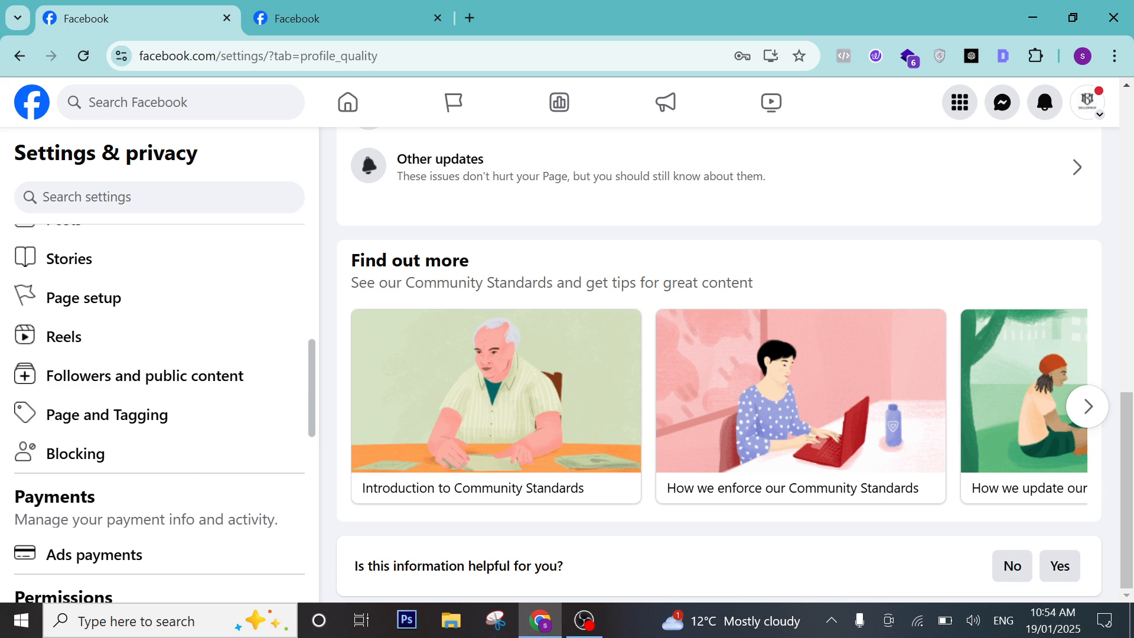
left_click(122, 289)
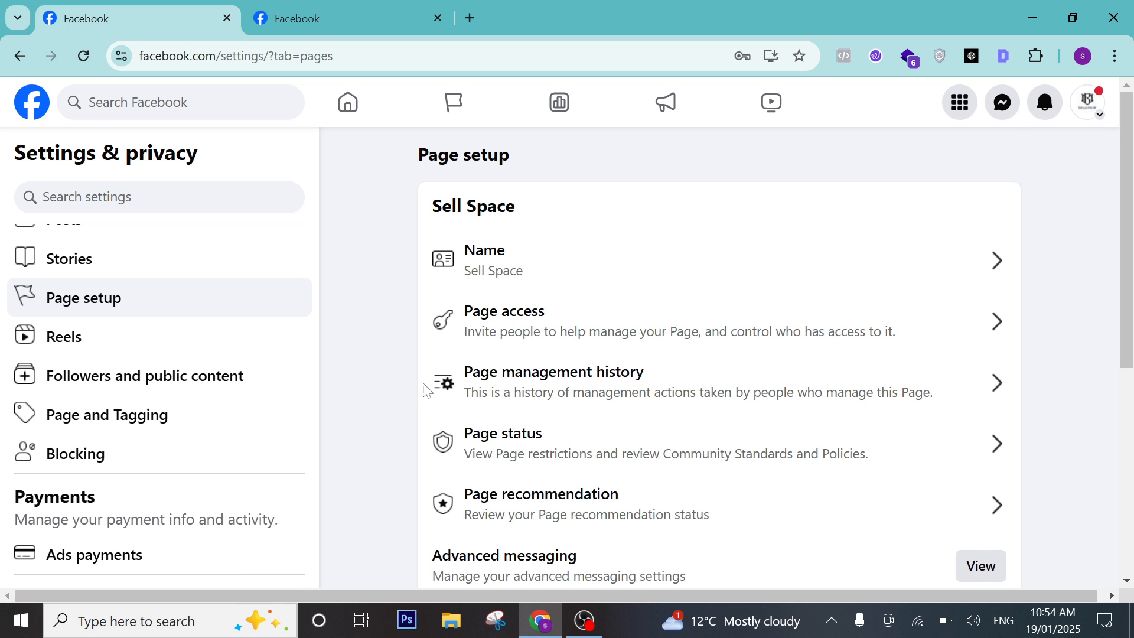
Look over the Page recommendation status.
scroll(449, 387, "down", 1)
left_click(638, 421)
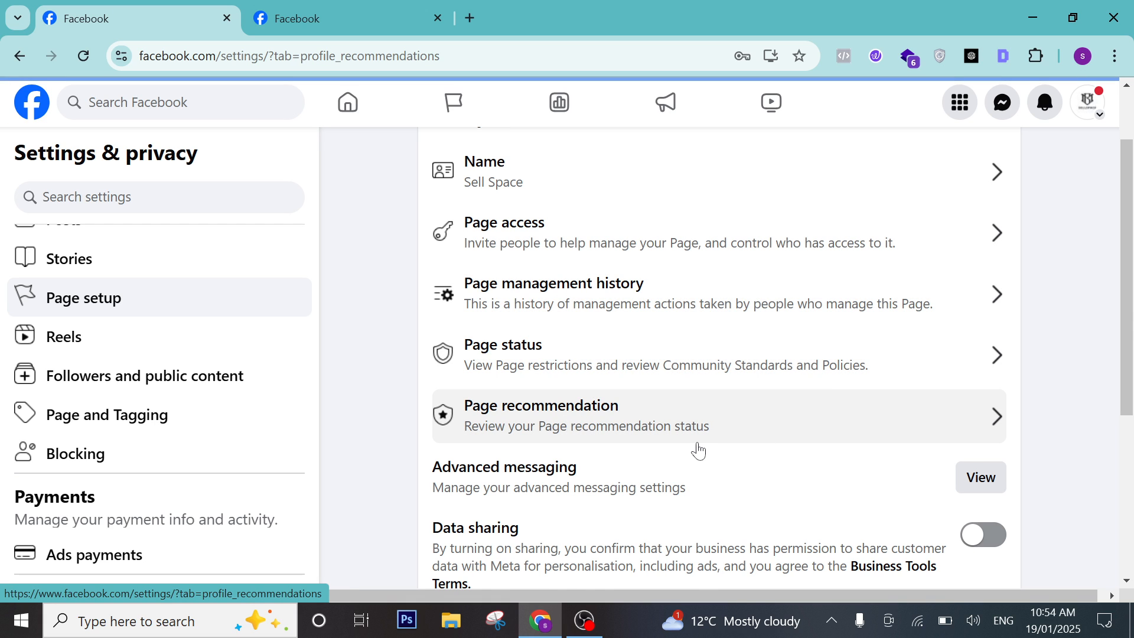
scroll(699, 426, "down", 3)
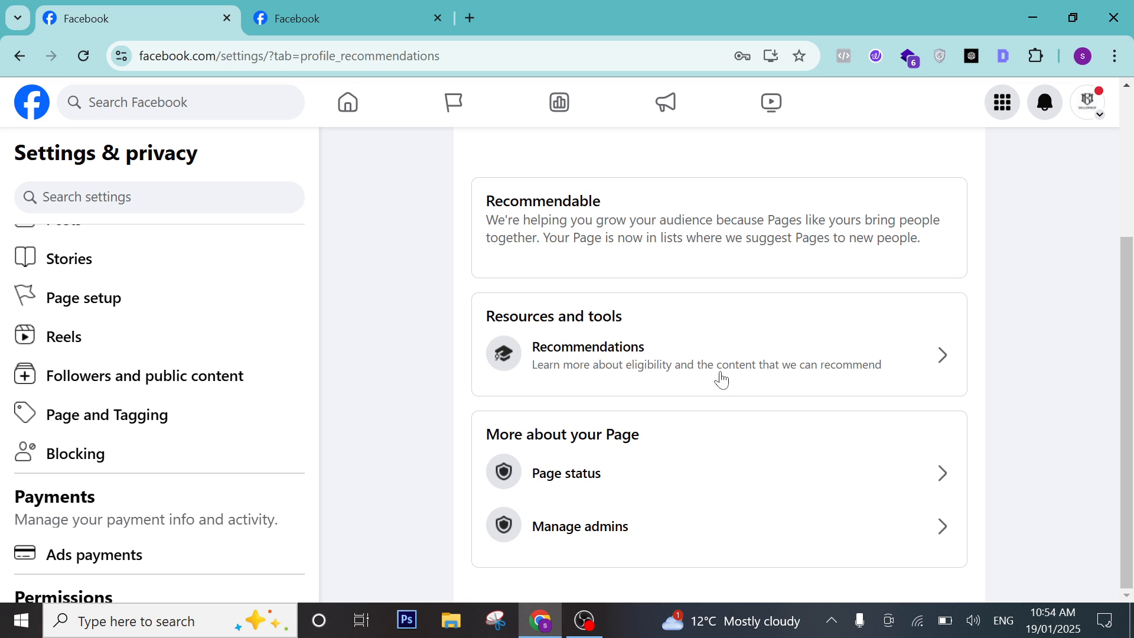
scroll(407, 307, "up", 3)
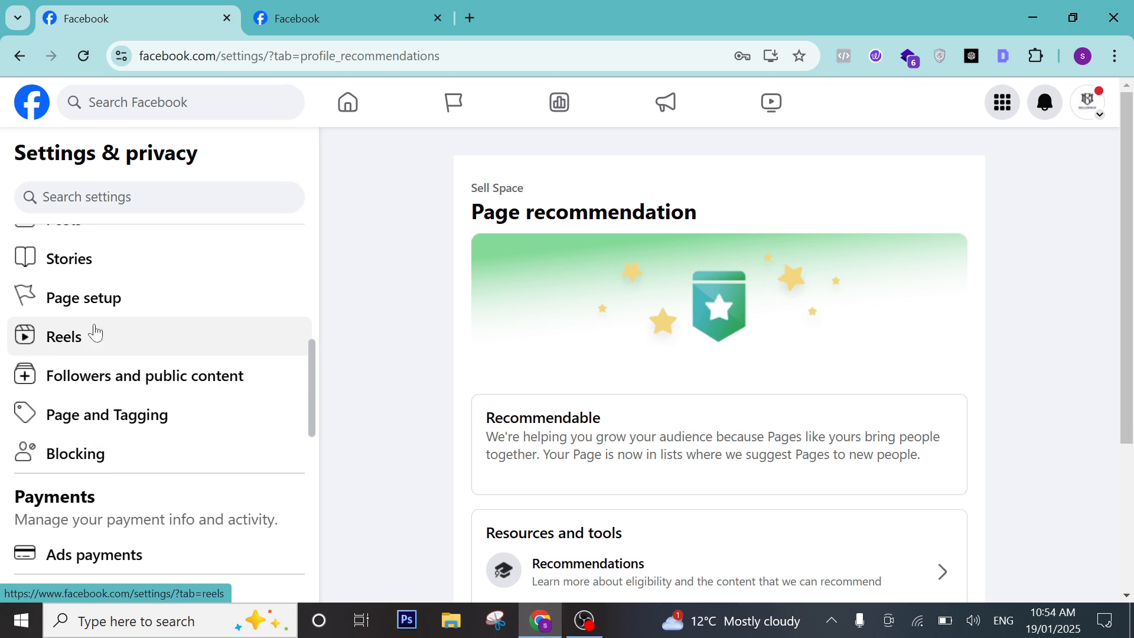
scroll(95, 332, "down", 4)
scroll(115, 451, "down", 4)
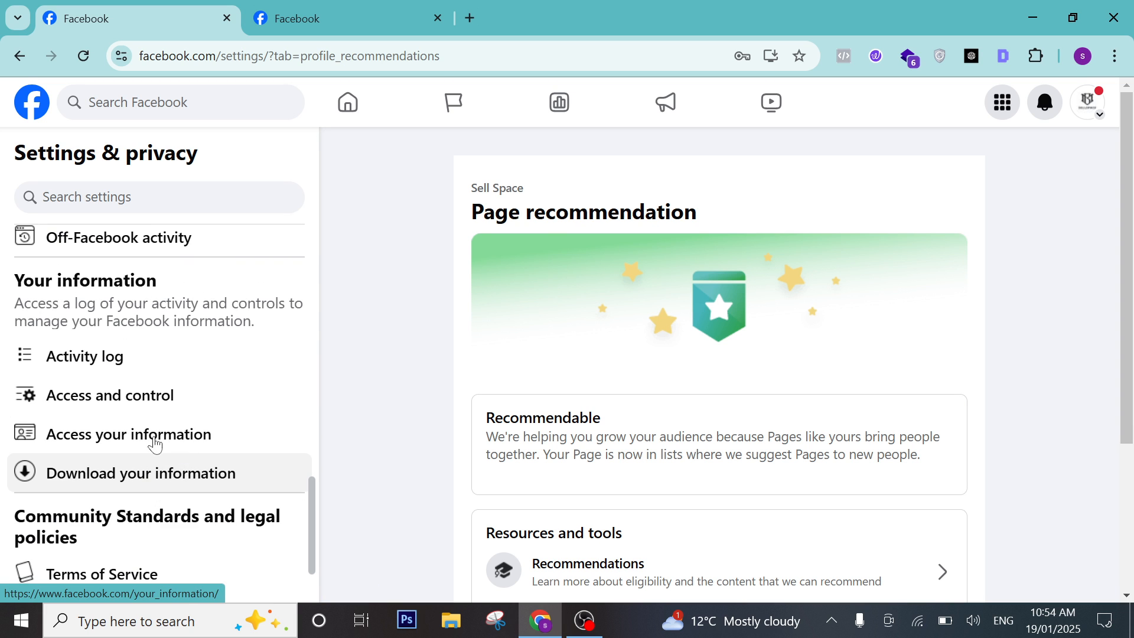
scroll(96, 413, "up", 10)
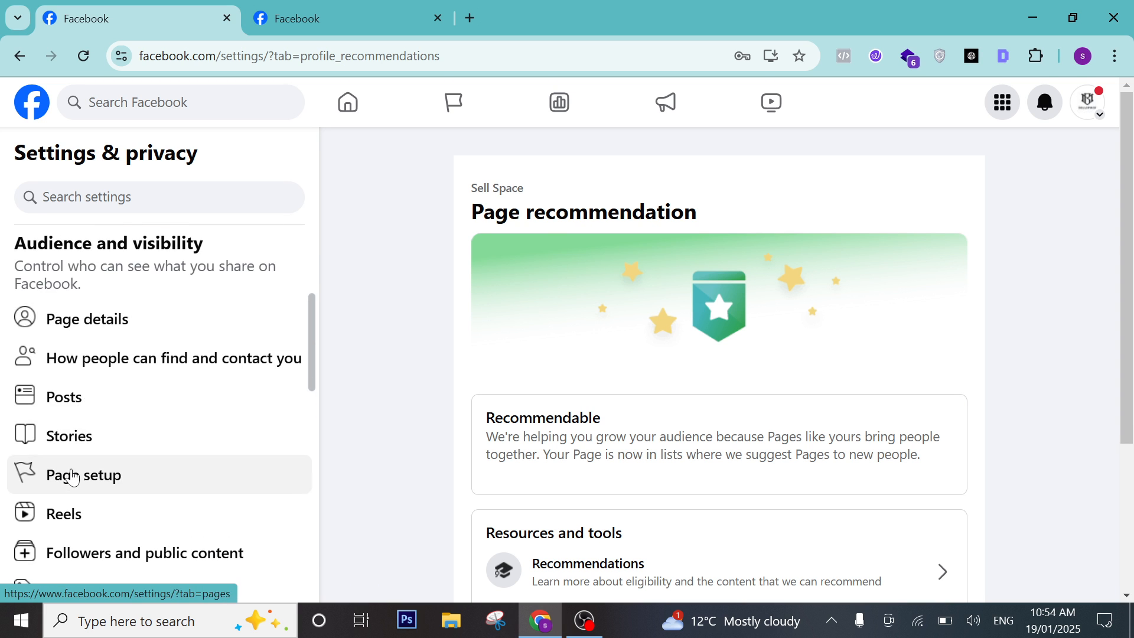
In Page setup, switch Data sharing on and then back off.
left_click(70, 512)
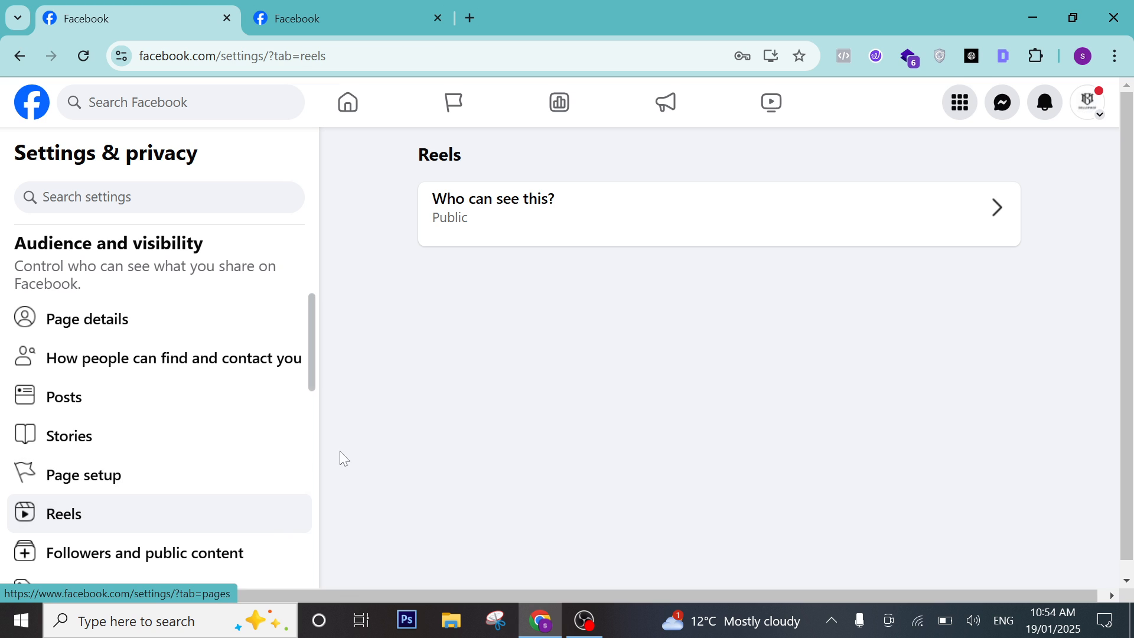
left_click(122, 484)
scroll(614, 425, "down", 5)
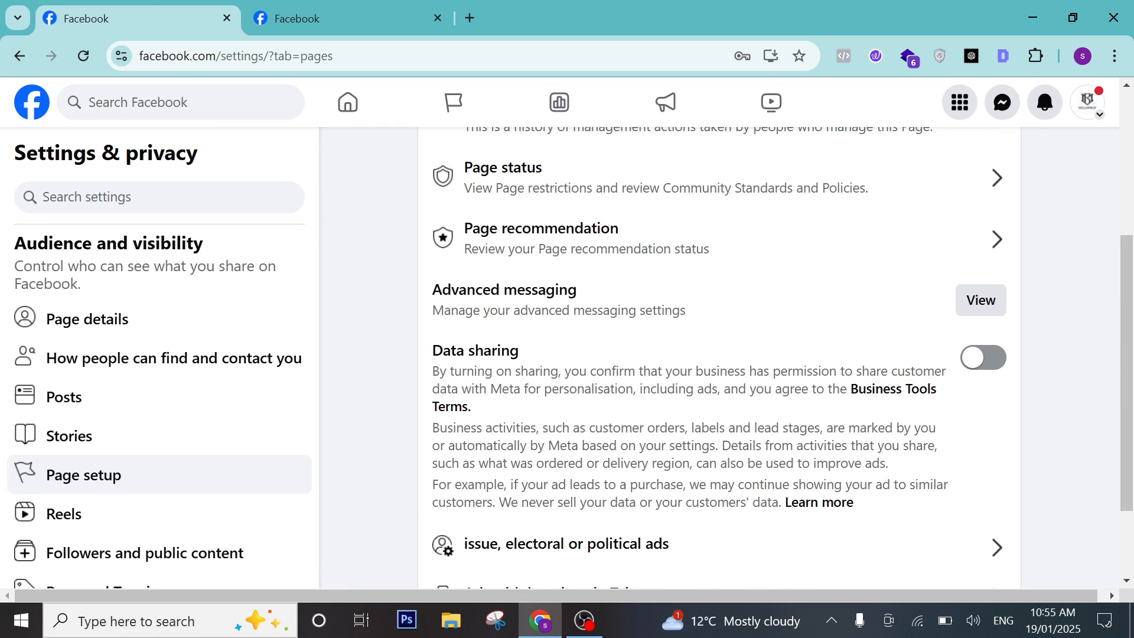
left_click_drag(447, 388, 597, 410)
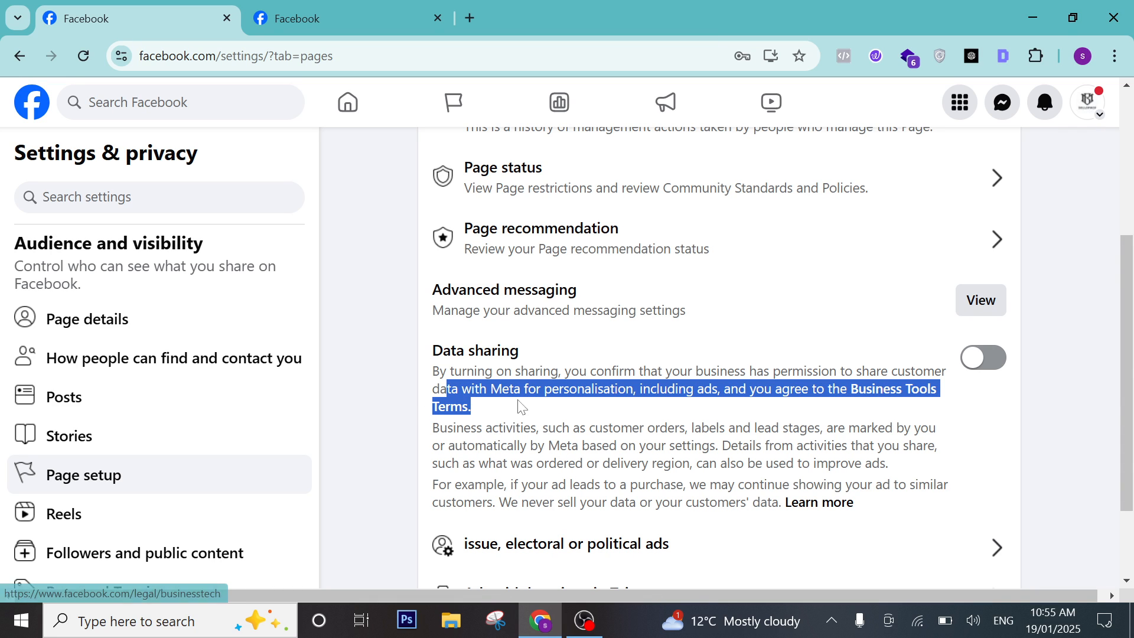
left_click(996, 371)
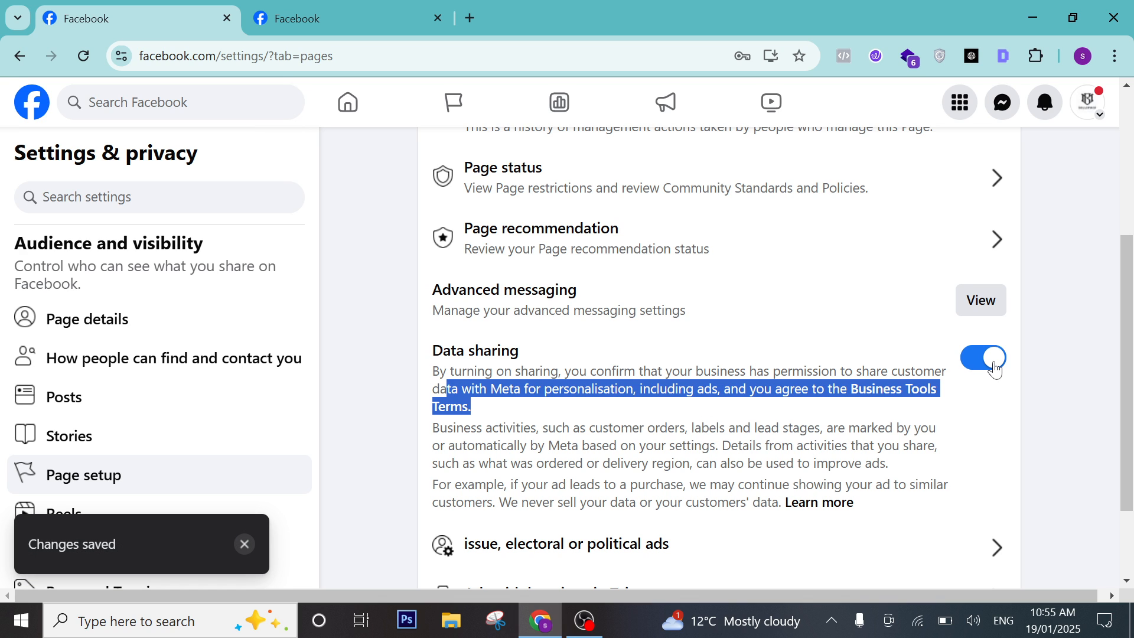
left_click(996, 370)
scroll(620, 442, "down", 2)
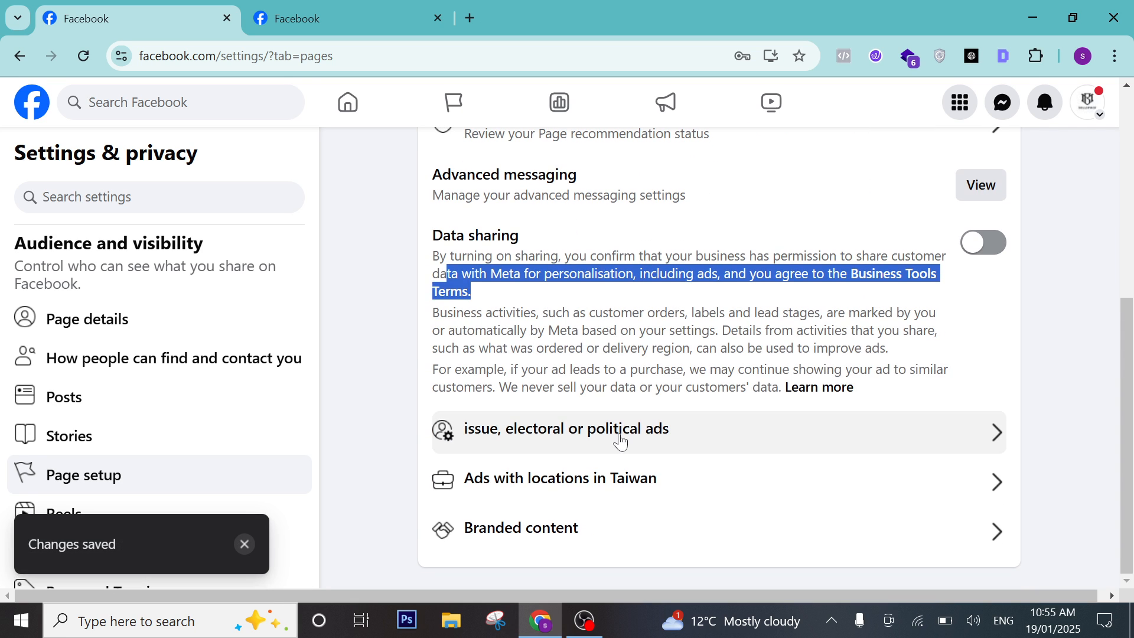
left_click(583, 450)
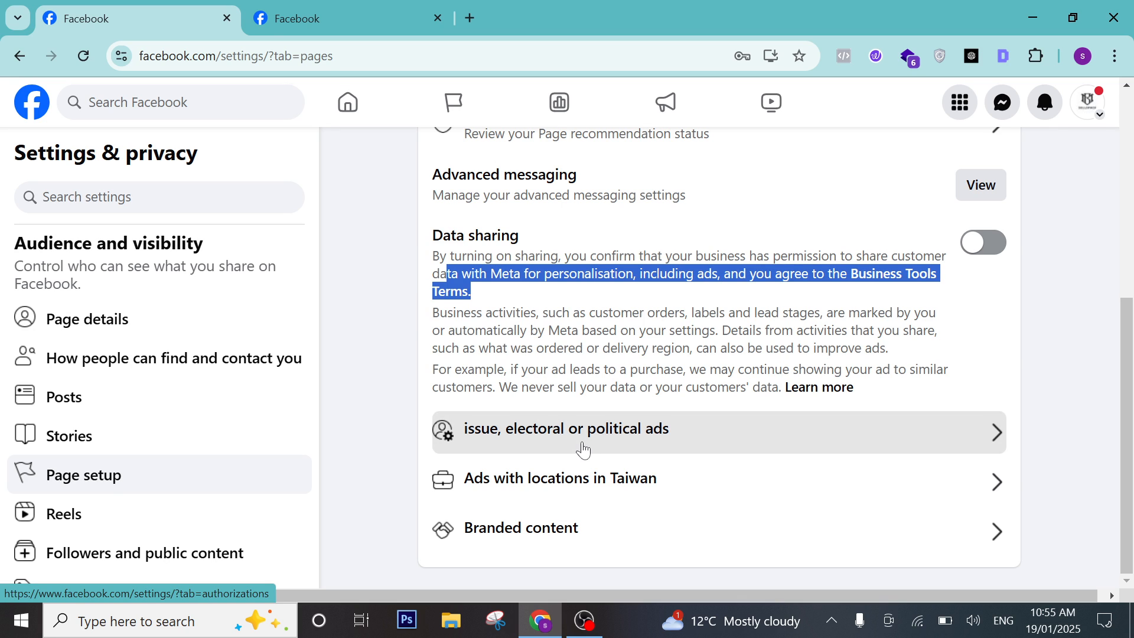
Browse the political-ads country list without choosing one, then return to Page setup.
left_click(506, 414)
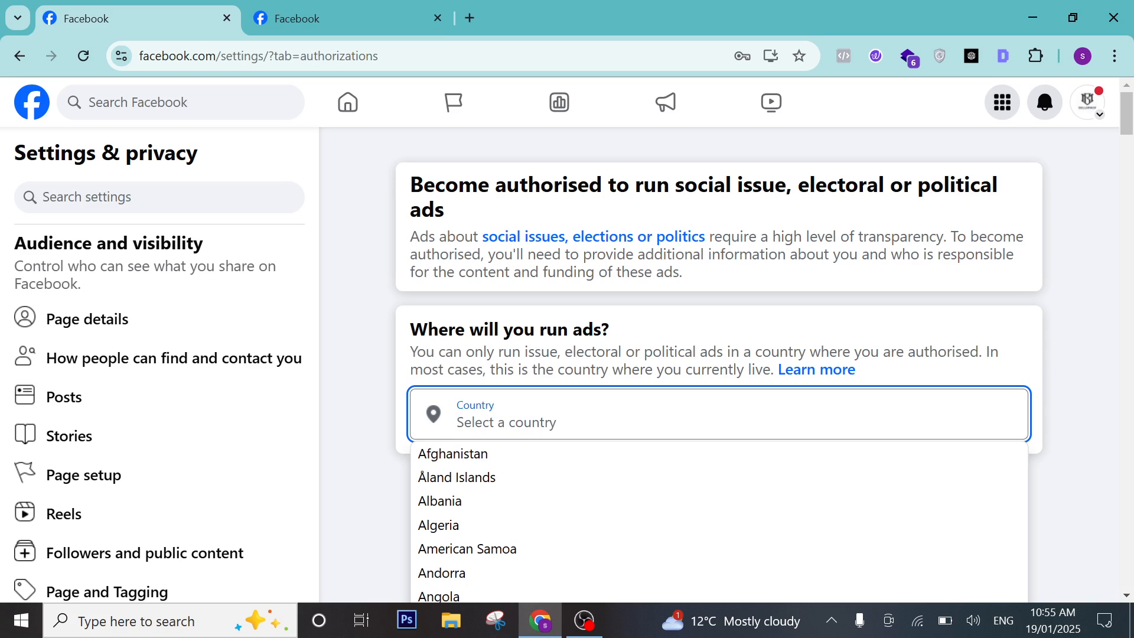
left_click(377, 378)
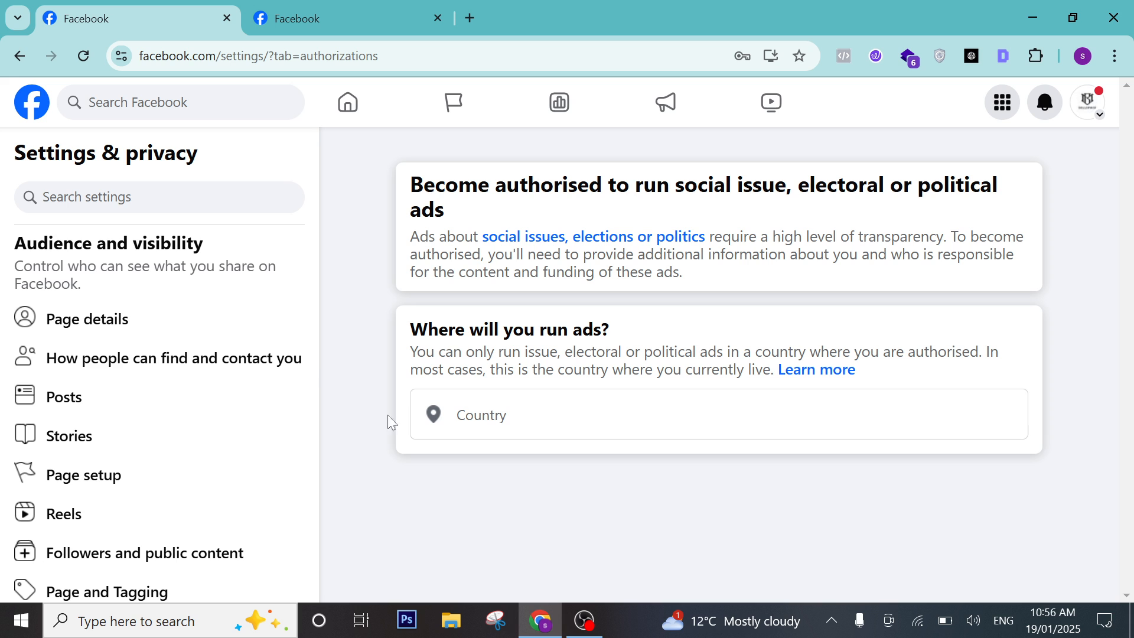
left_click(87, 476)
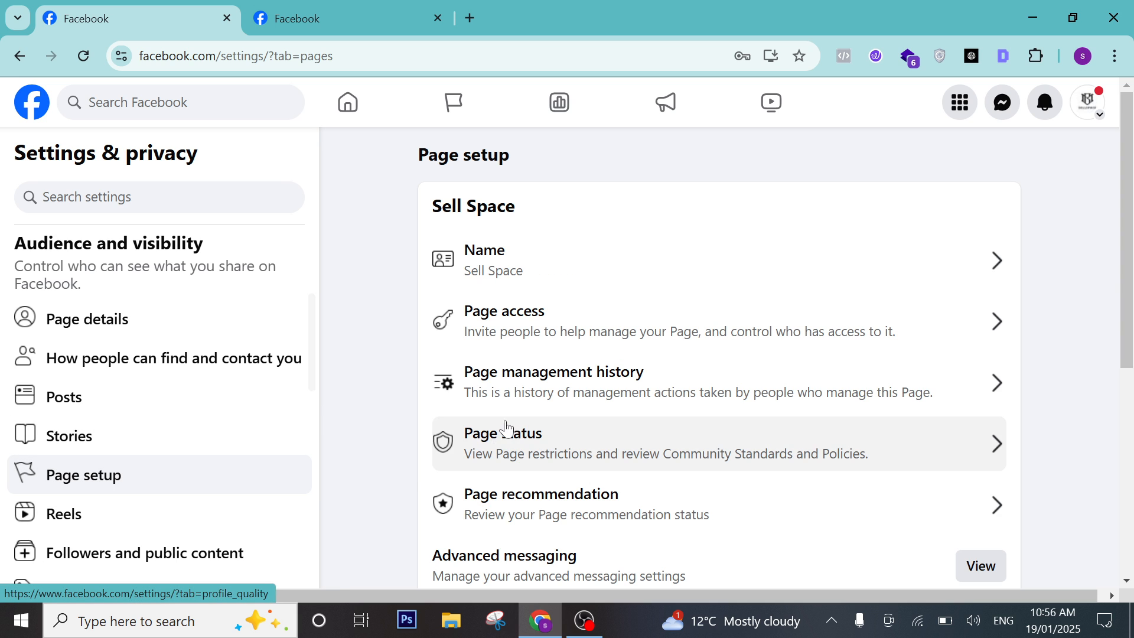
Look over Branded content in Brand Collabs Manager, dismissing the ad permissions popup, then go back.
scroll(508, 381, "down", 6)
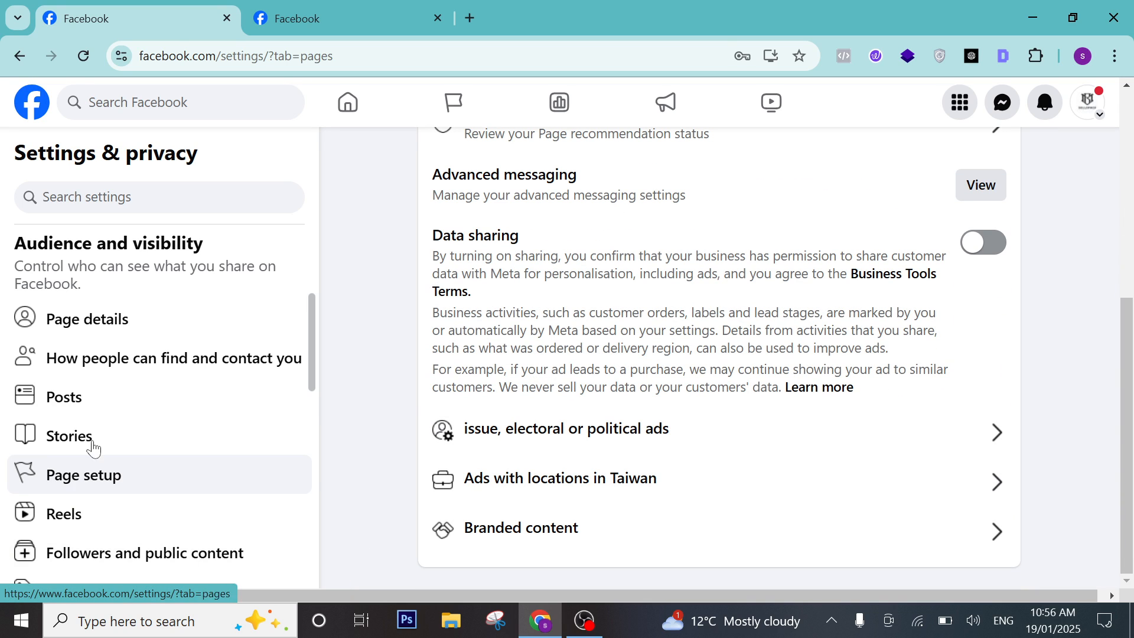
scroll(94, 449, "down", 5)
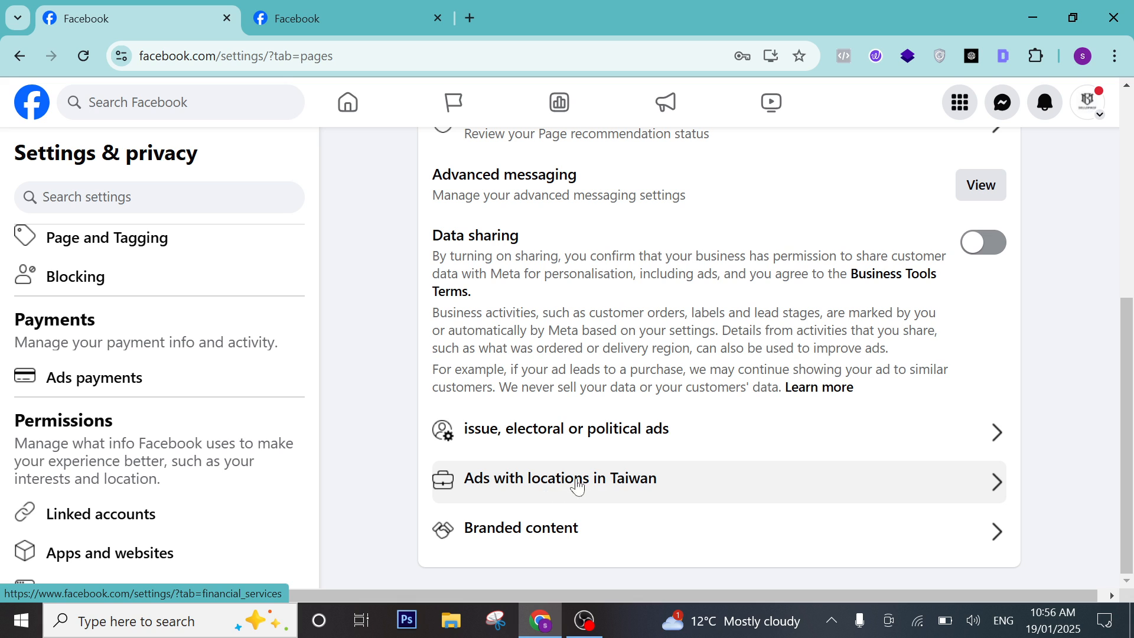
left_click(552, 535)
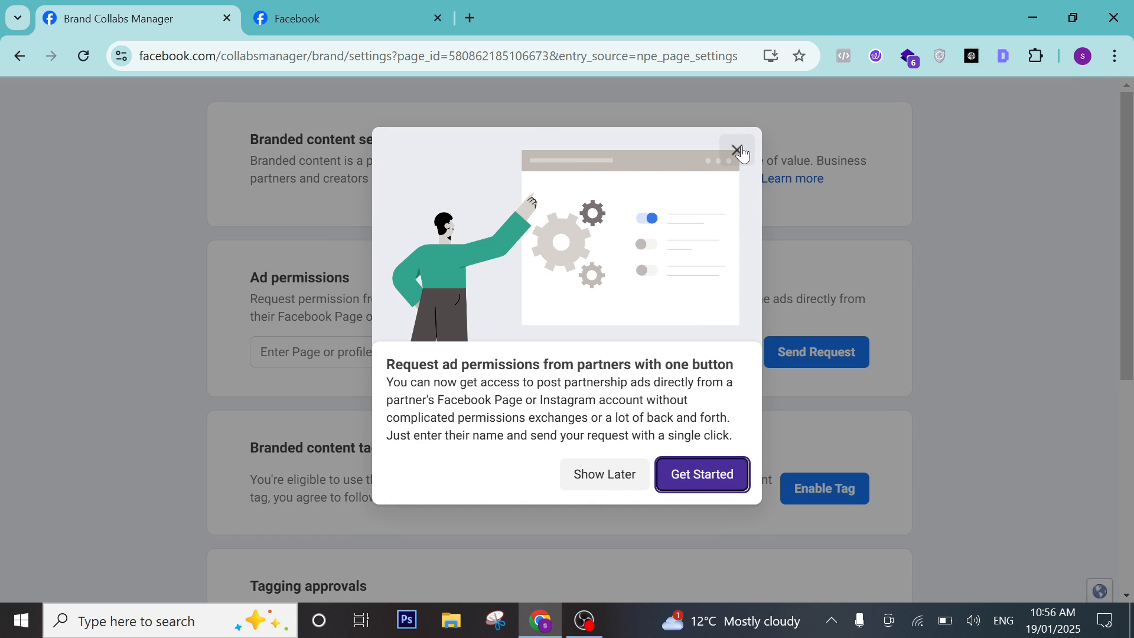
left_click(738, 150)
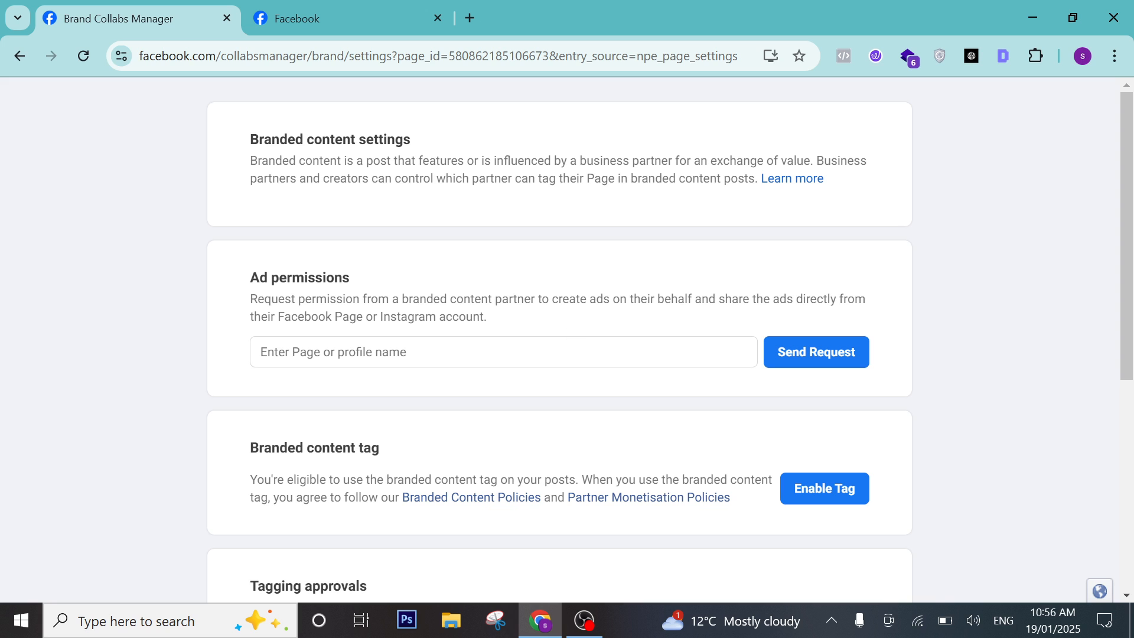
scroll(560, 337, "down", 3)
scroll(560, 336, "up", 2)
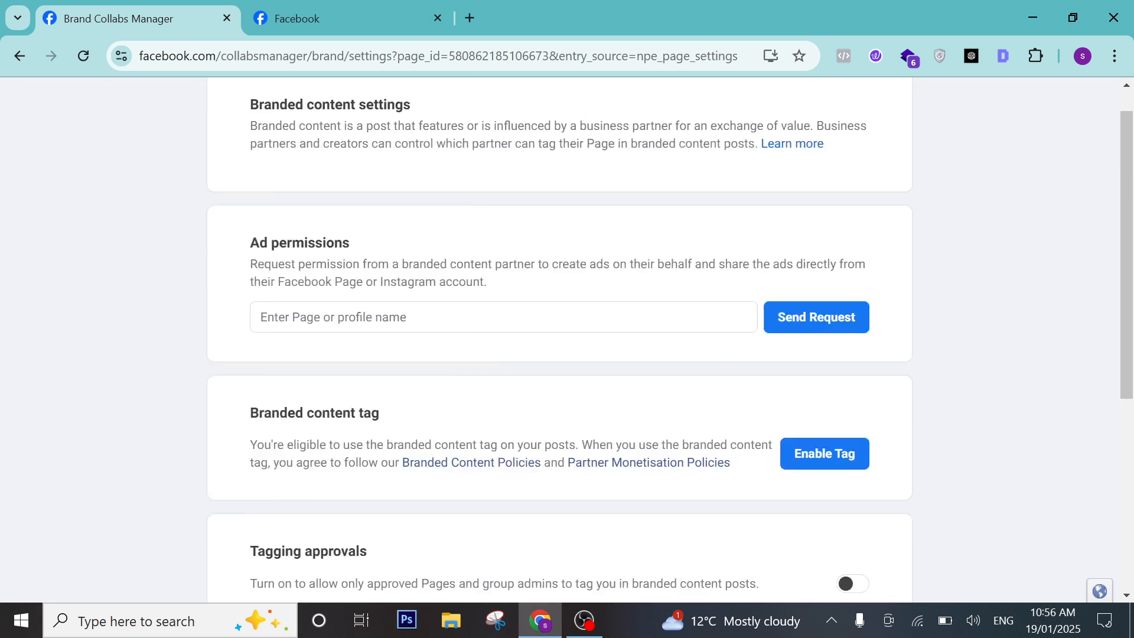
left_click(333, 351)
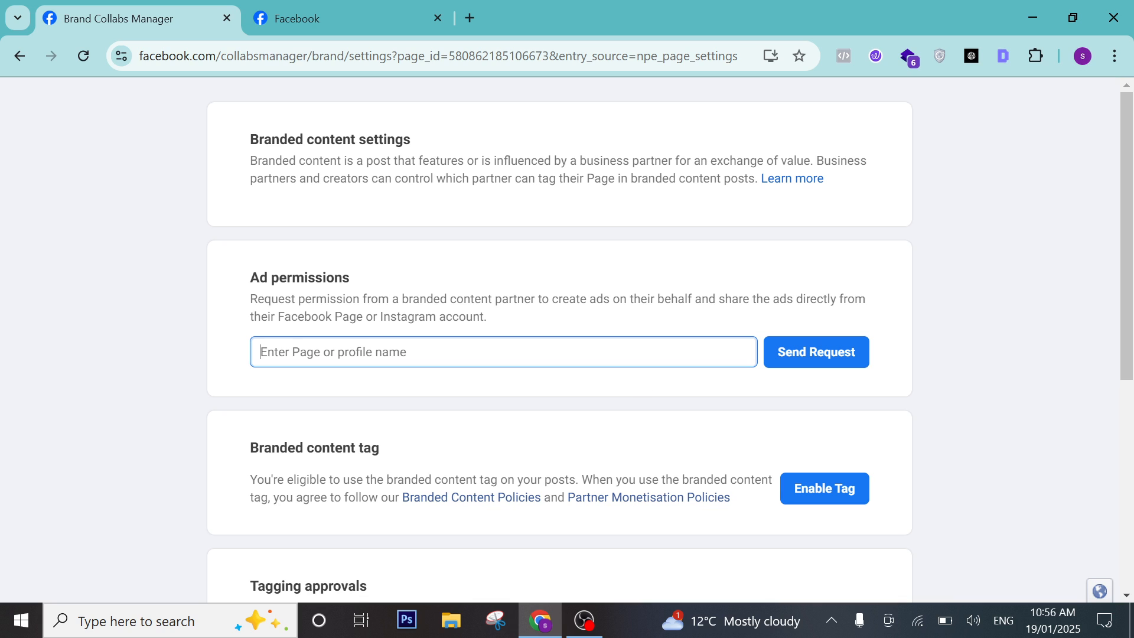
left_click(19, 56)
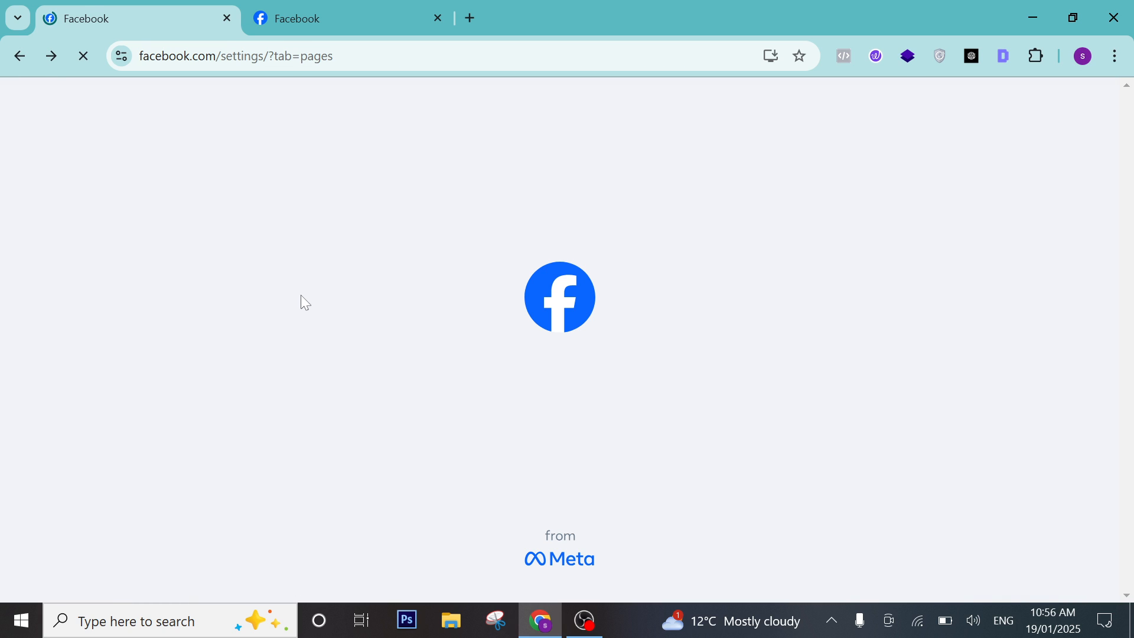
Open the Reels settings to confirm reels are visible to Public.
scroll(182, 378, "down", 1)
scroll(183, 385, "down", 3)
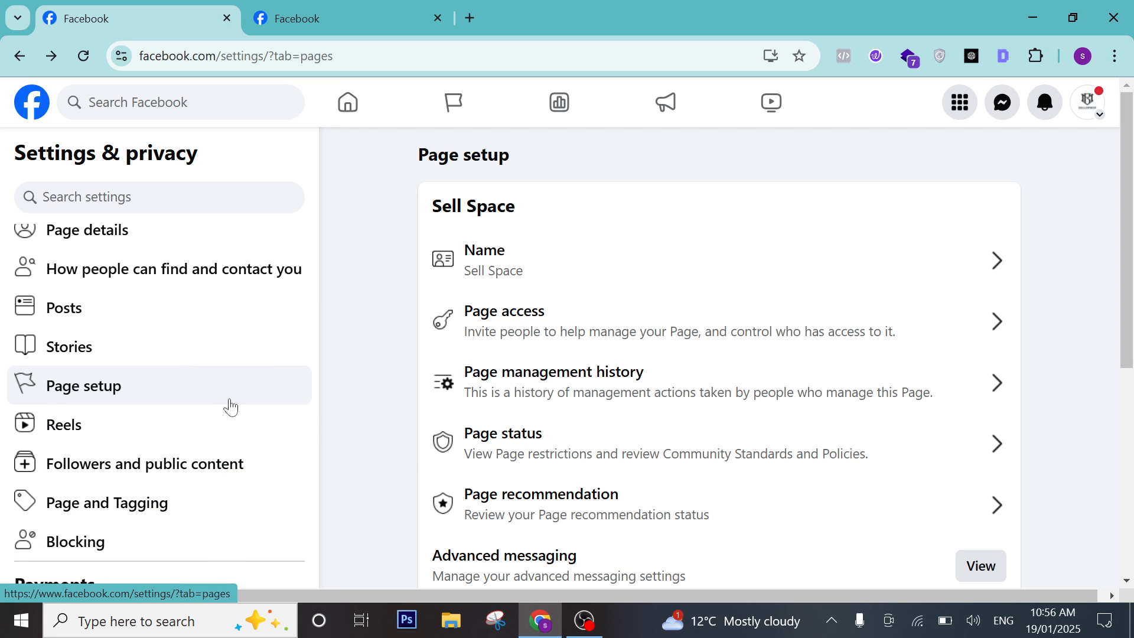
scroll(468, 487, "down", 1)
scroll(194, 435, "down", 2)
scroll(465, 418, "down", 1)
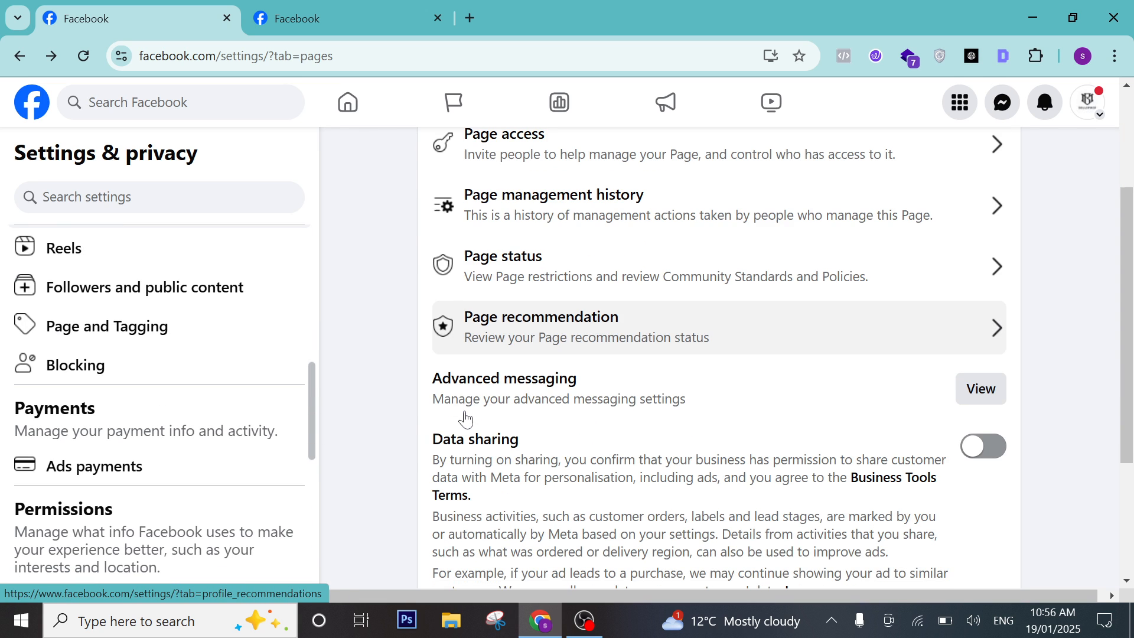
scroll(465, 419, "down", 2)
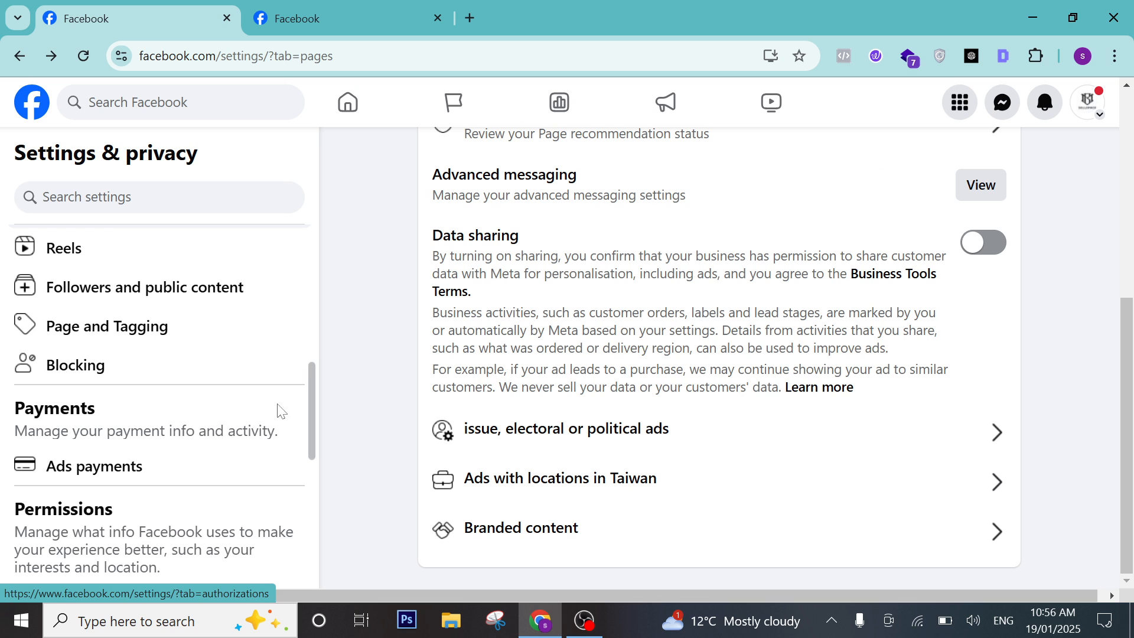
scroll(177, 390, "down", 4)
scroll(170, 437, "down", 2)
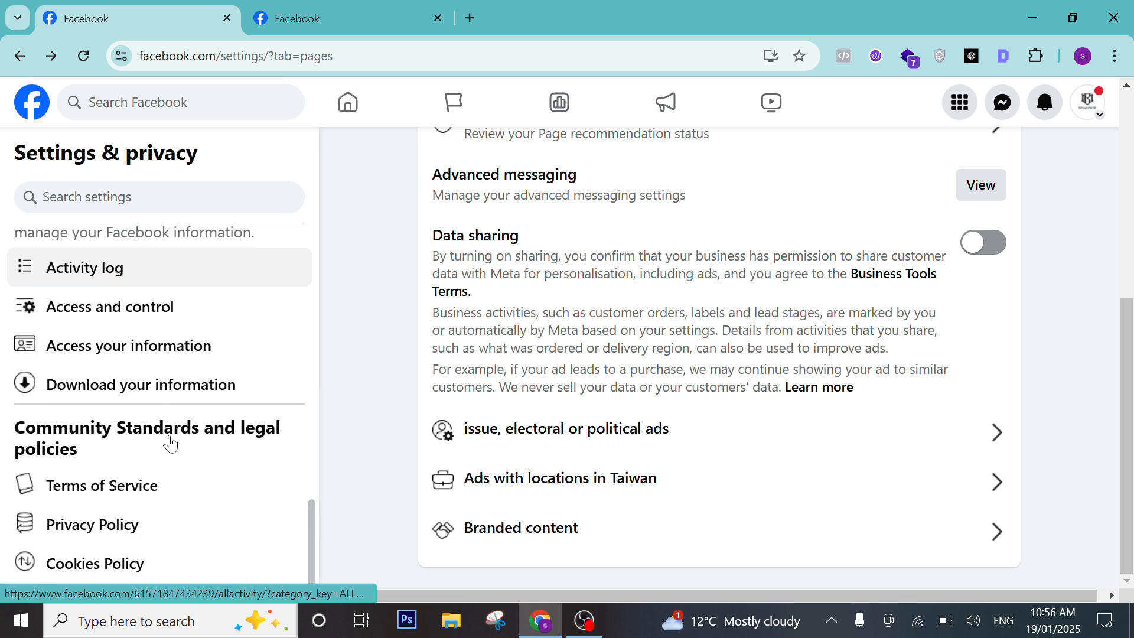
scroll(162, 461, "up", 9)
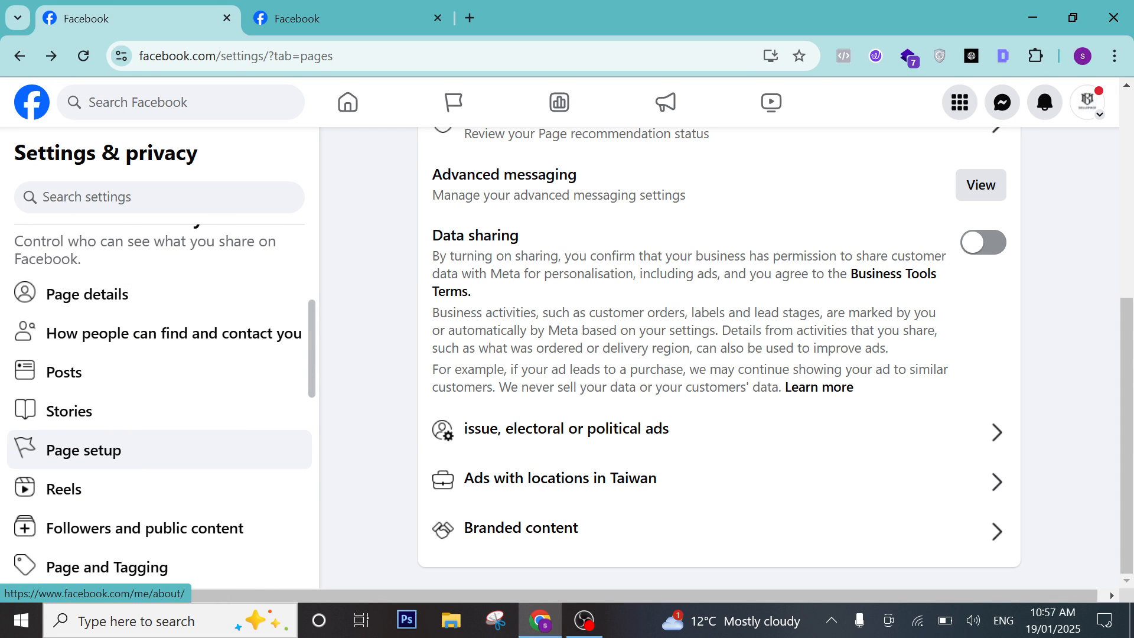
scroll(136, 340, "up", 3)
scroll(144, 353, "down", 5)
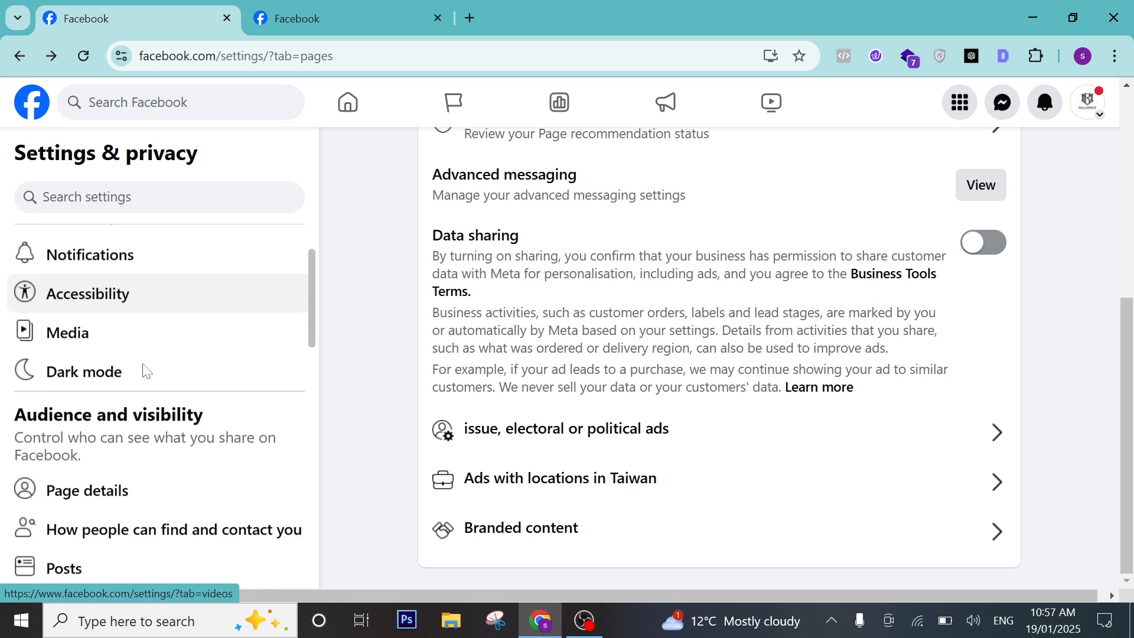
left_click(85, 442)
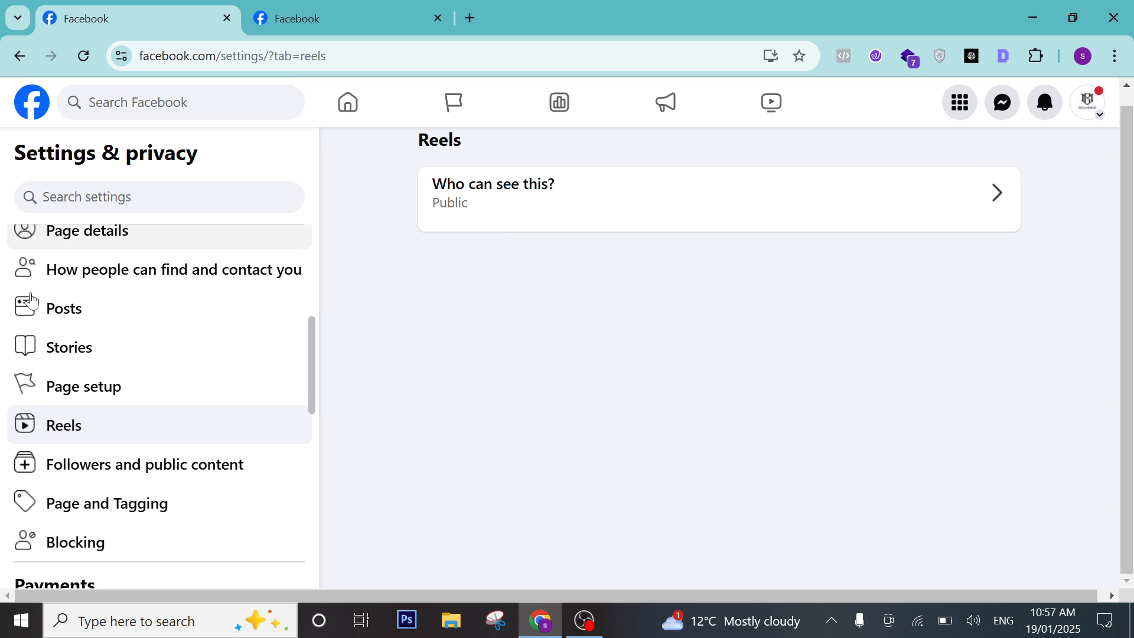
Check who can follow the Page and see its followers, leaving both Public.
left_click(144, 478)
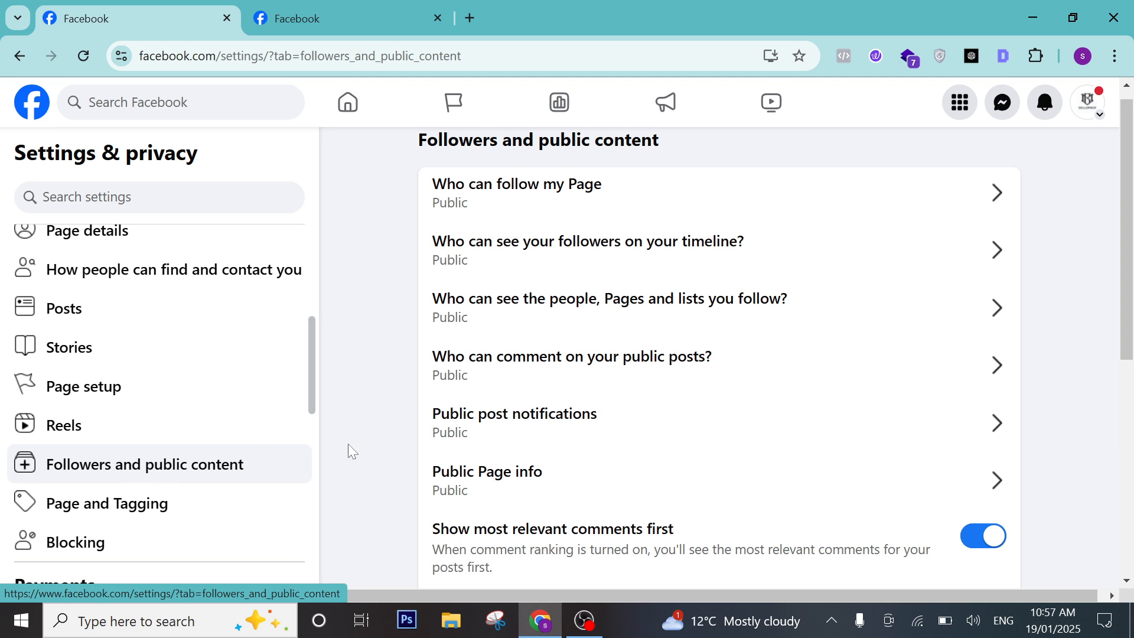
scroll(565, 388, "up", 1)
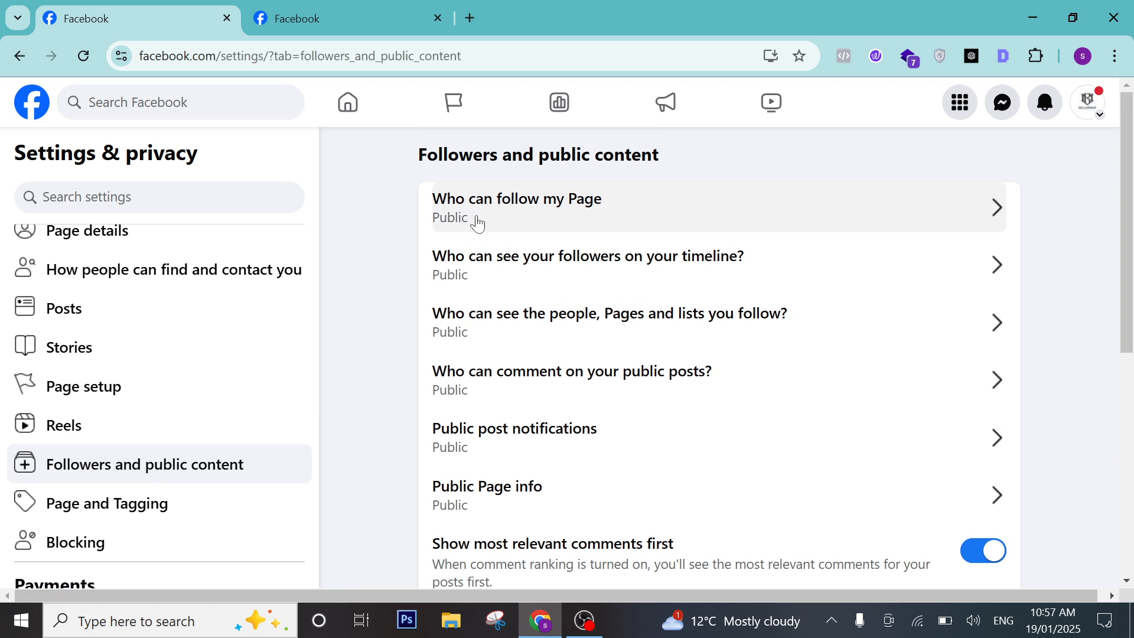
left_click(573, 218)
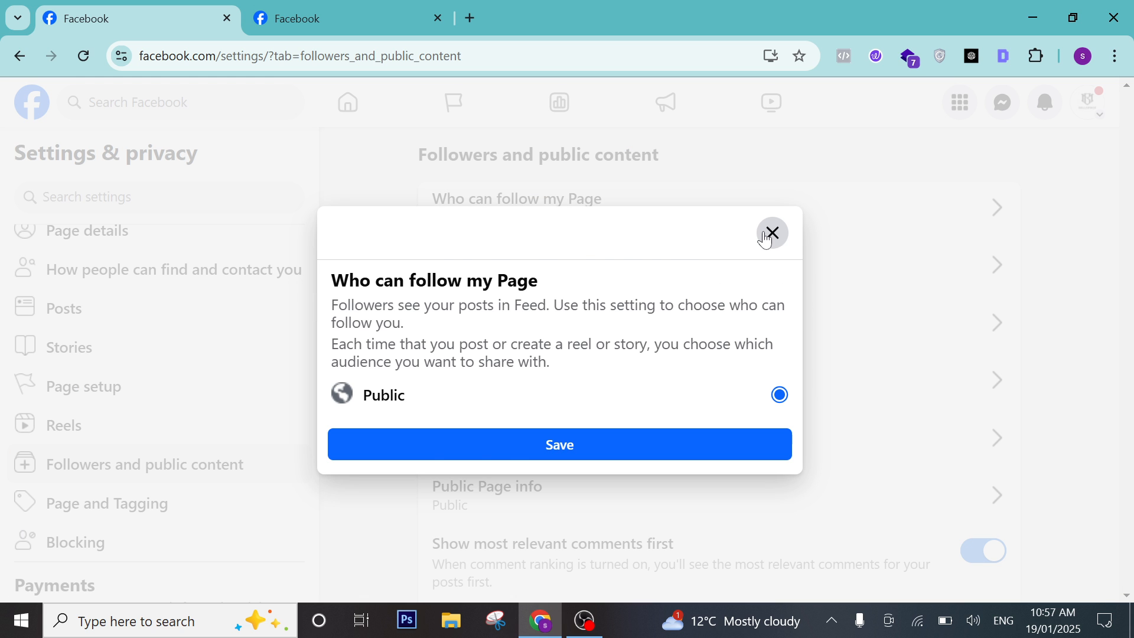
left_click(765, 235)
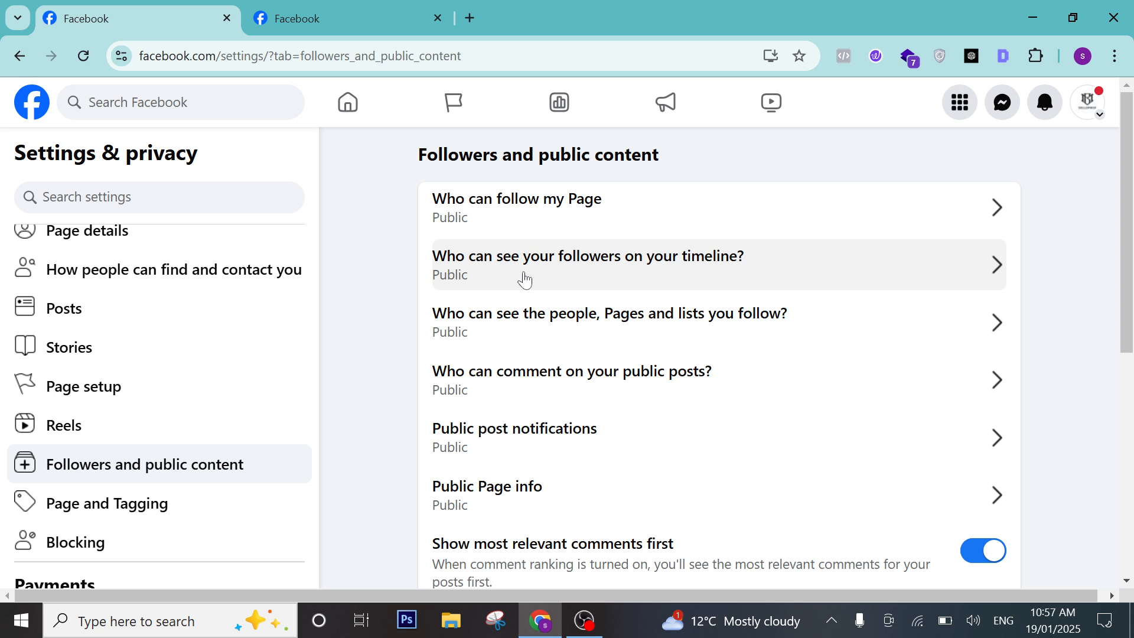
left_click(682, 273)
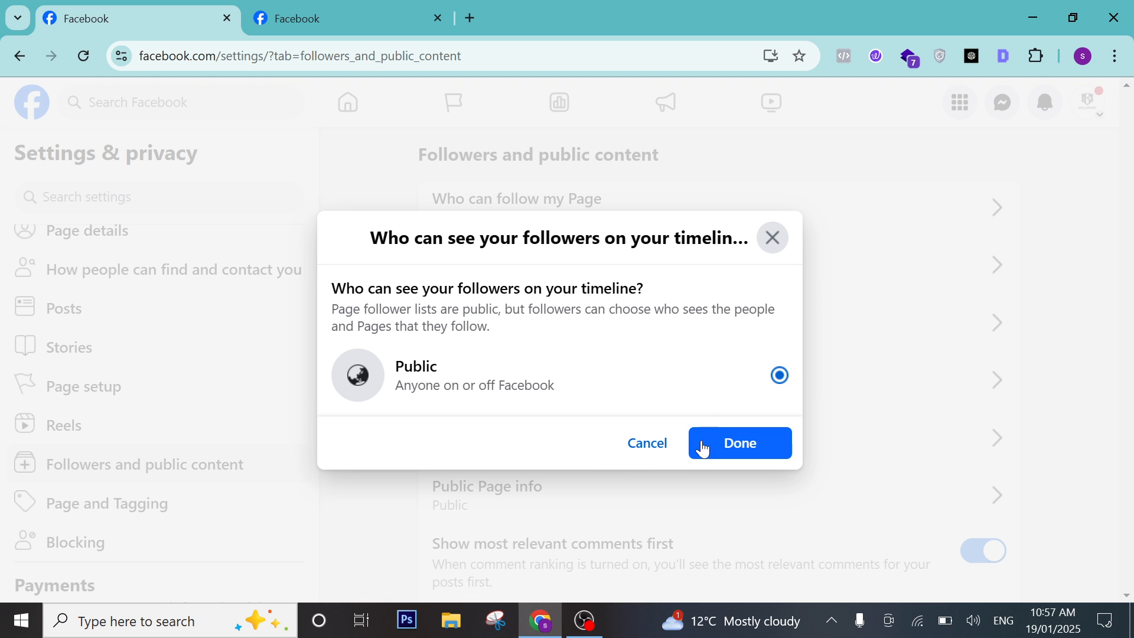
left_click(648, 444)
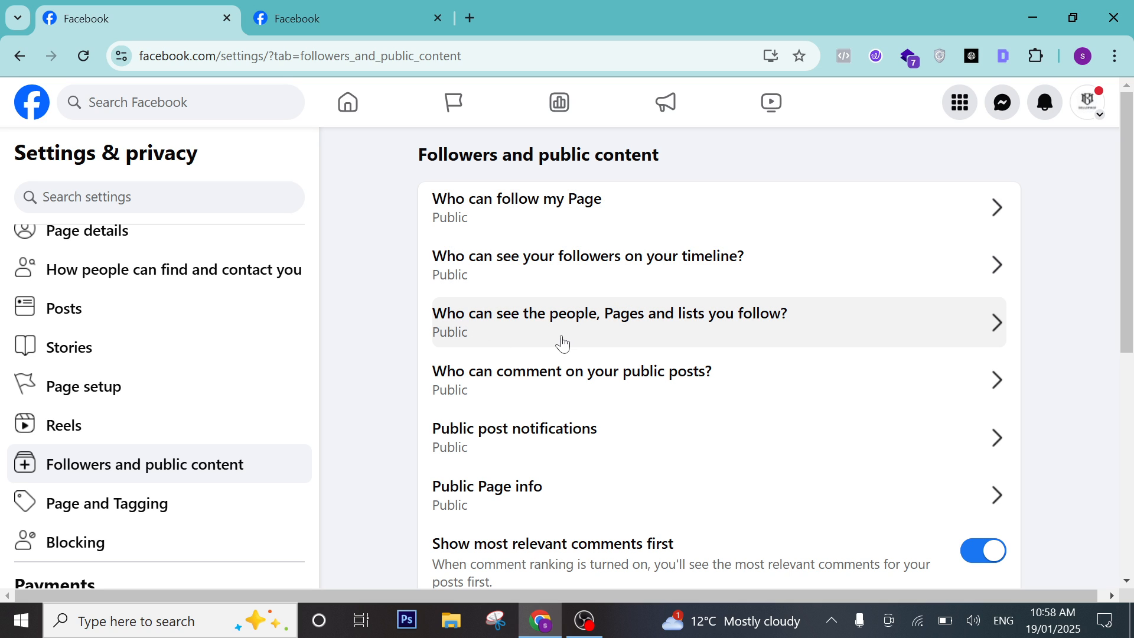
left_click(589, 332)
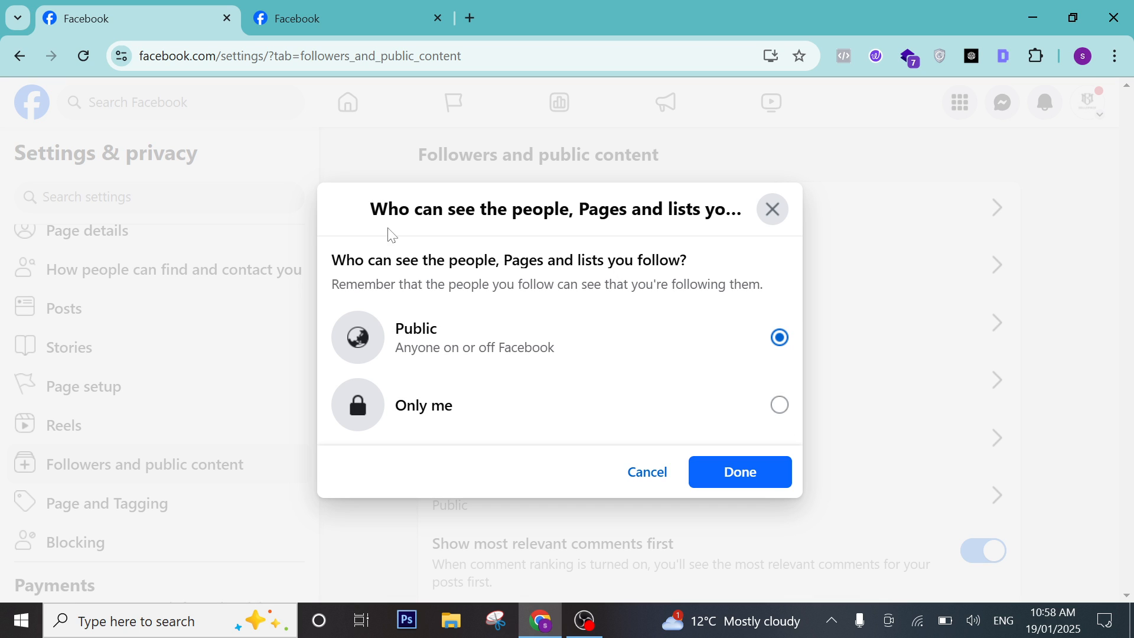
left_click(769, 212)
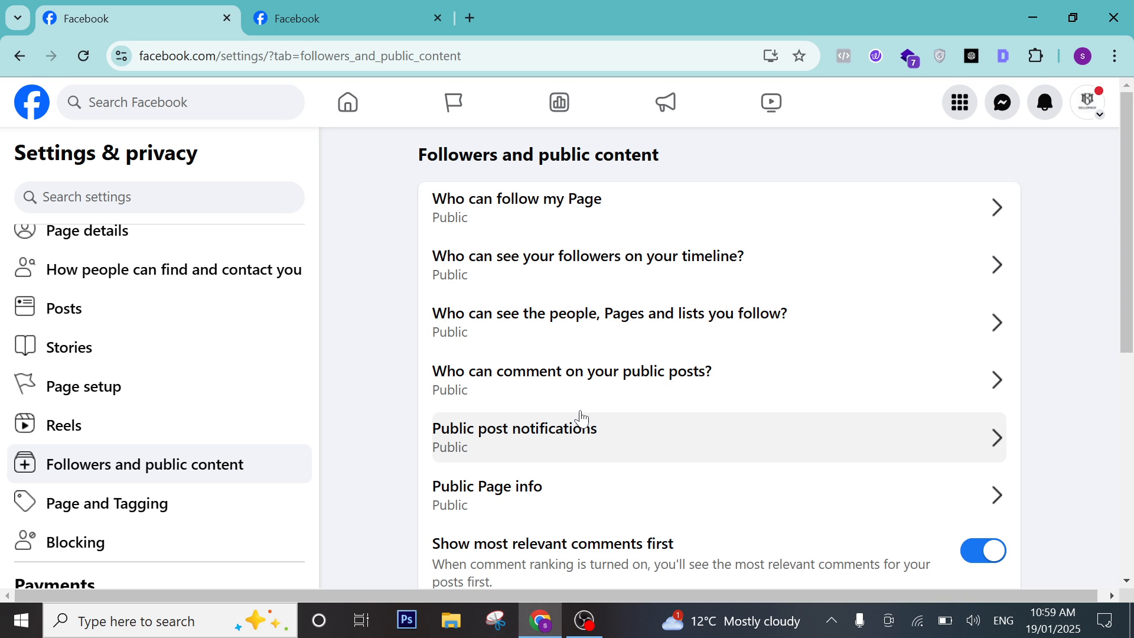
scroll(590, 413, "down", 1)
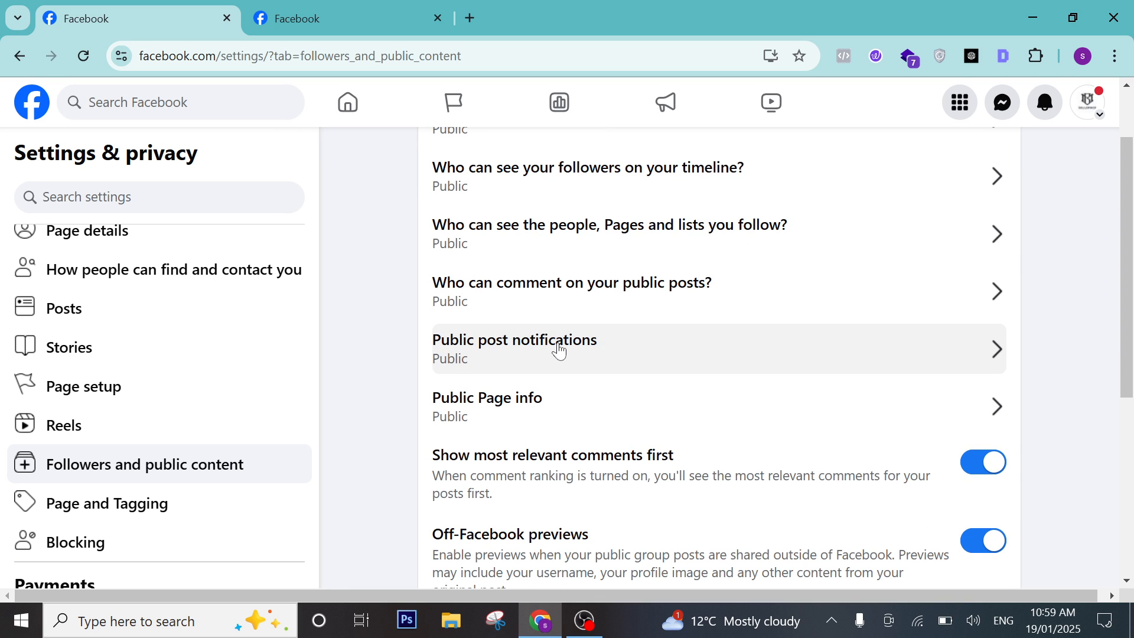
left_click(559, 350)
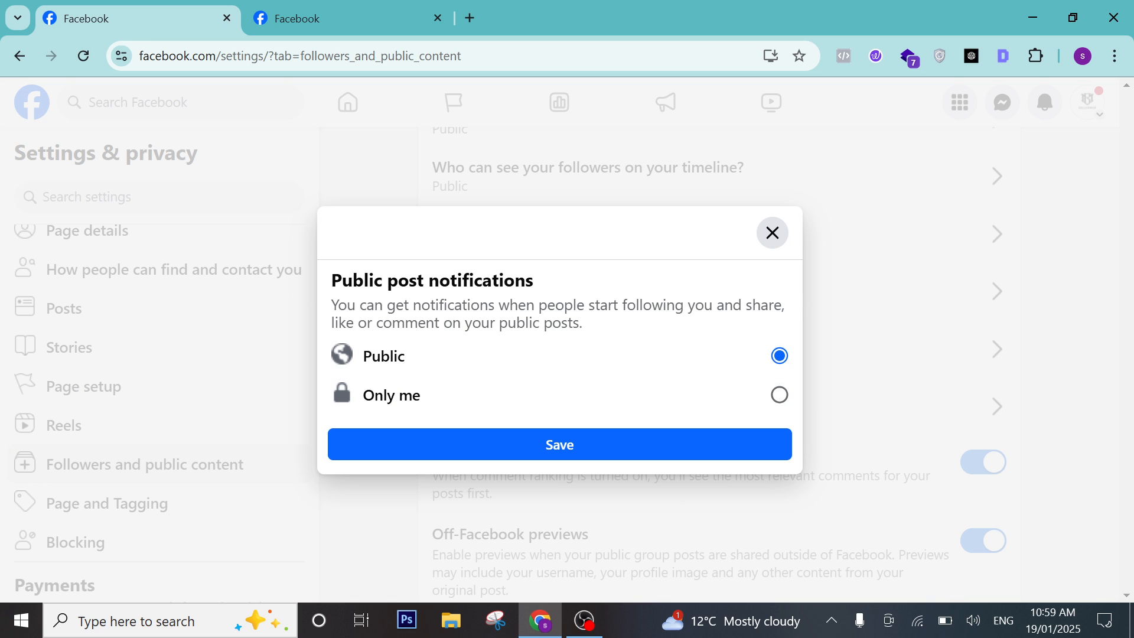
left_click(774, 235)
scroll(396, 435, "down", 1)
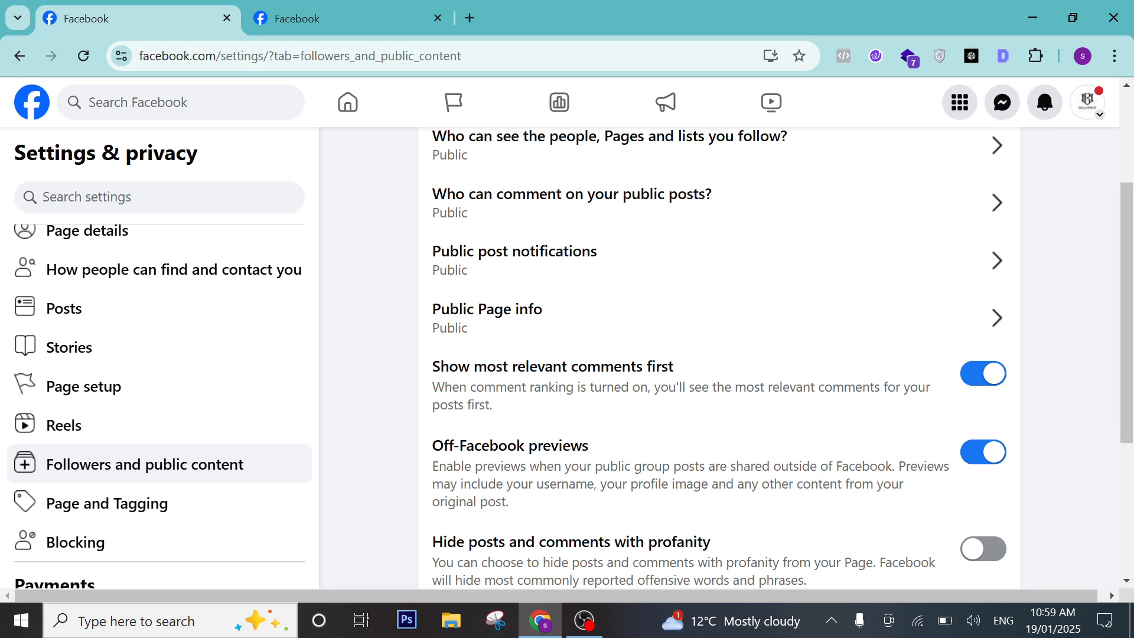
scroll(719, 354, "down", 1)
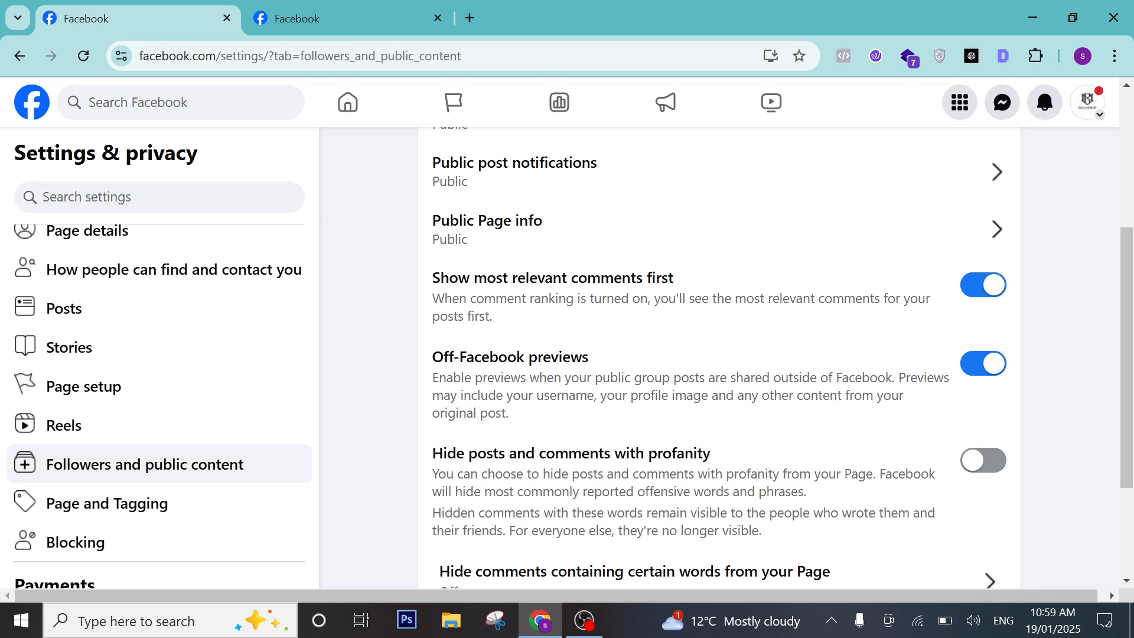
Read the Off-Facebook previews description and turn that setting off.
left_click_drag(449, 357, 586, 378)
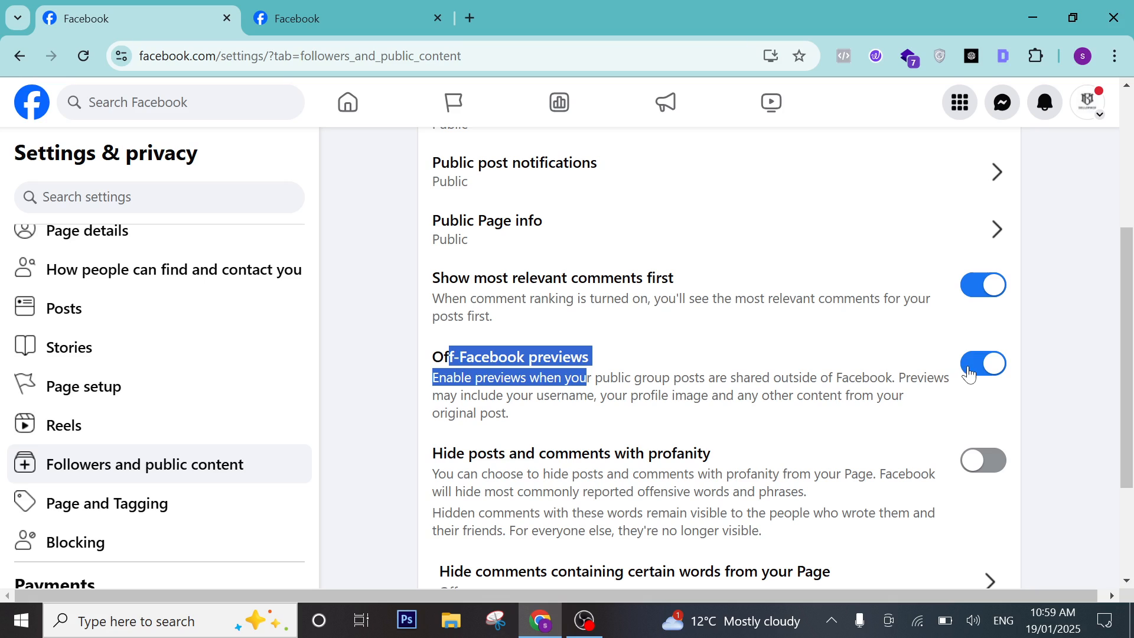
left_click_drag(529, 377, 615, 395)
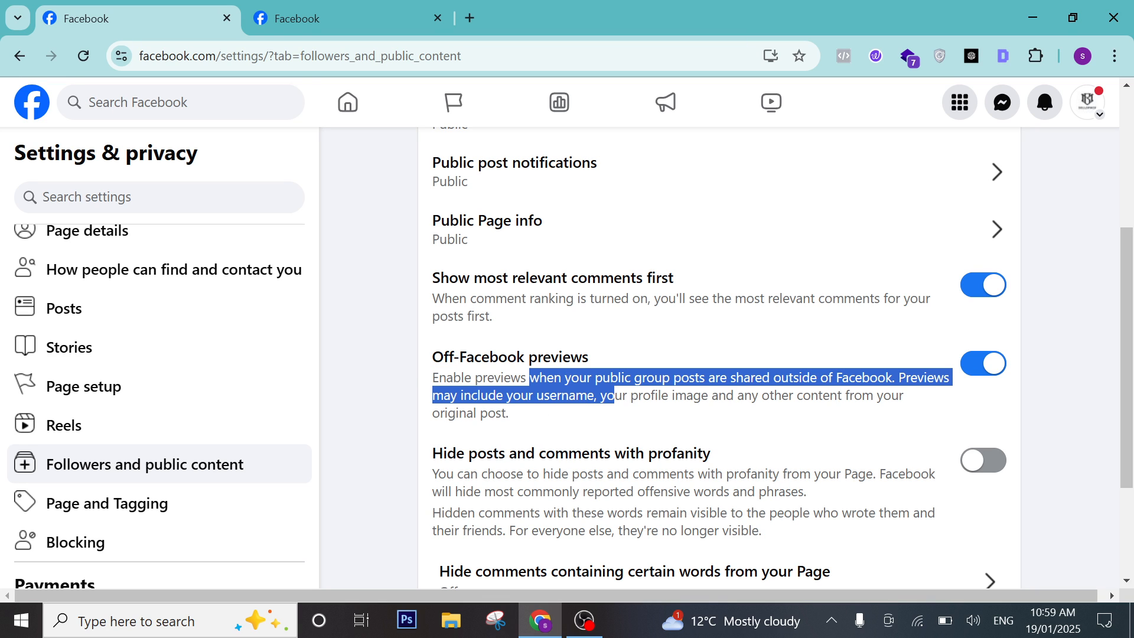
left_click(982, 372)
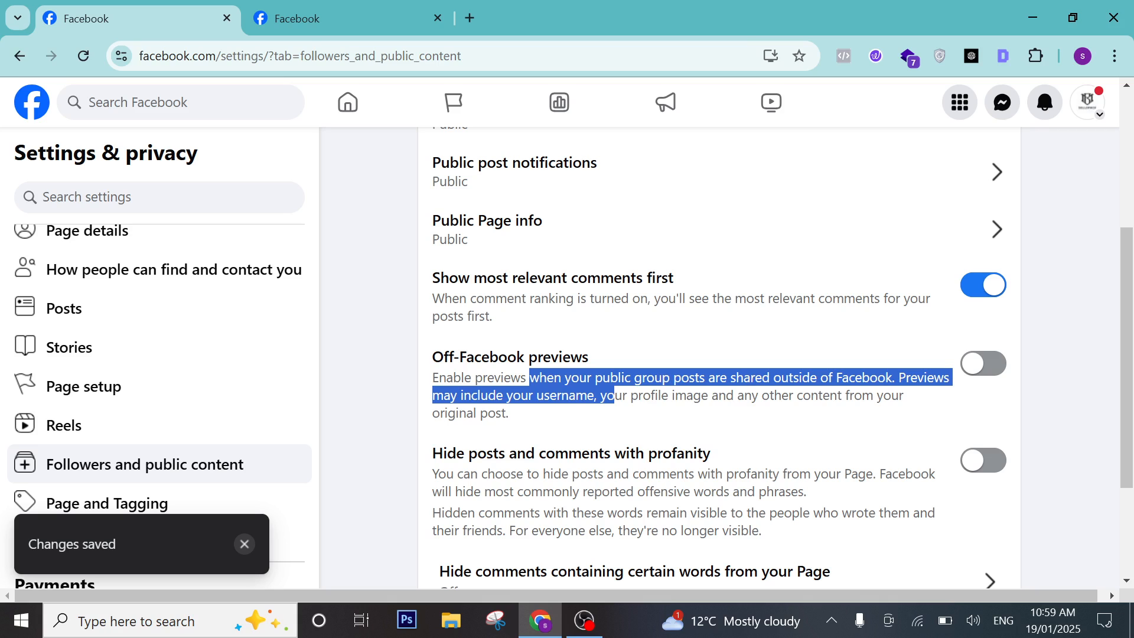
scroll(736, 431, "down", 1)
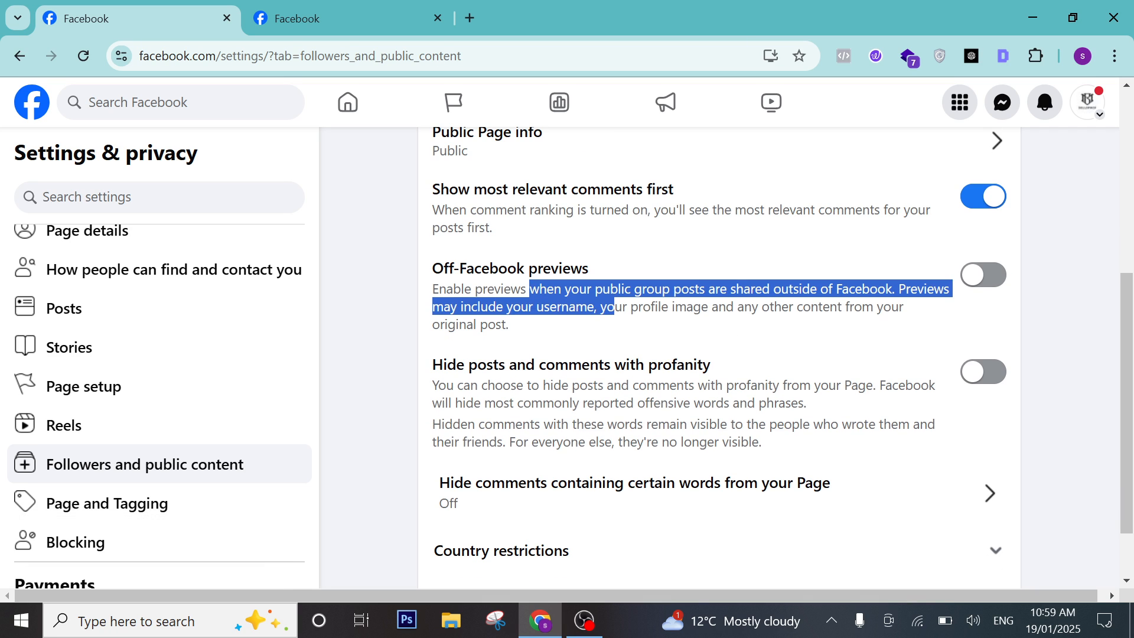
scroll(873, 399, "down", 1)
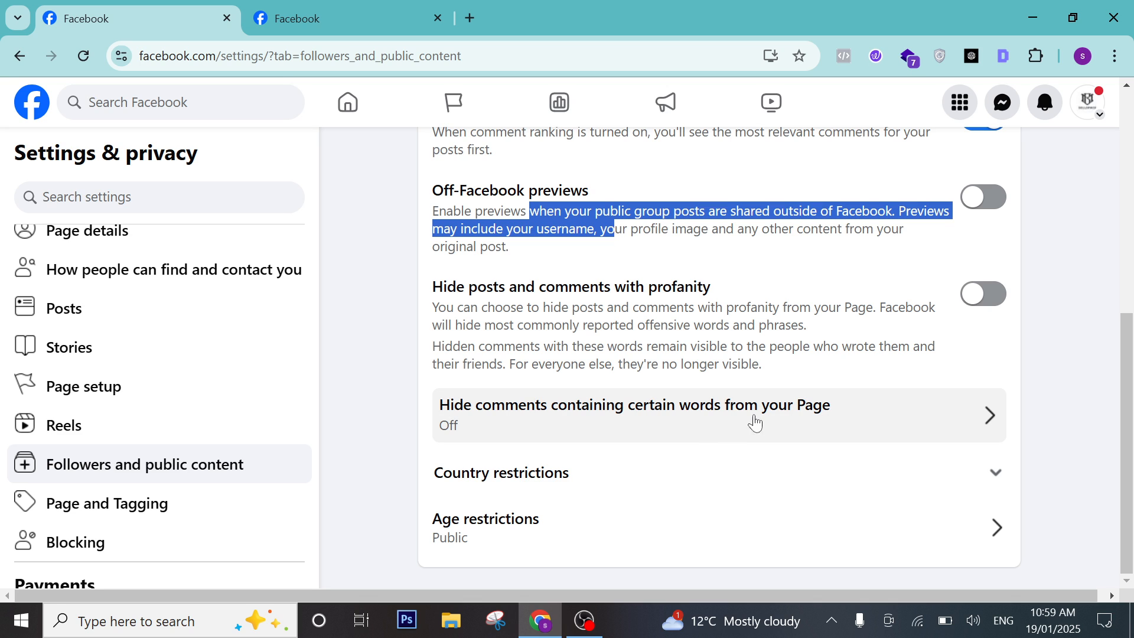
left_click(583, 424)
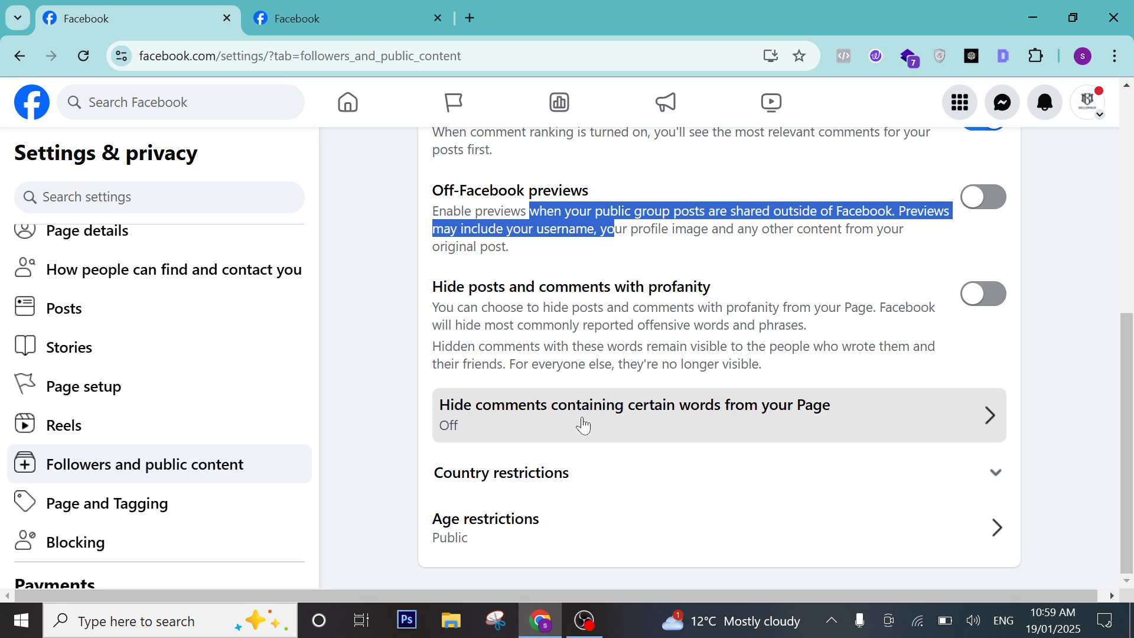
left_click(419, 376)
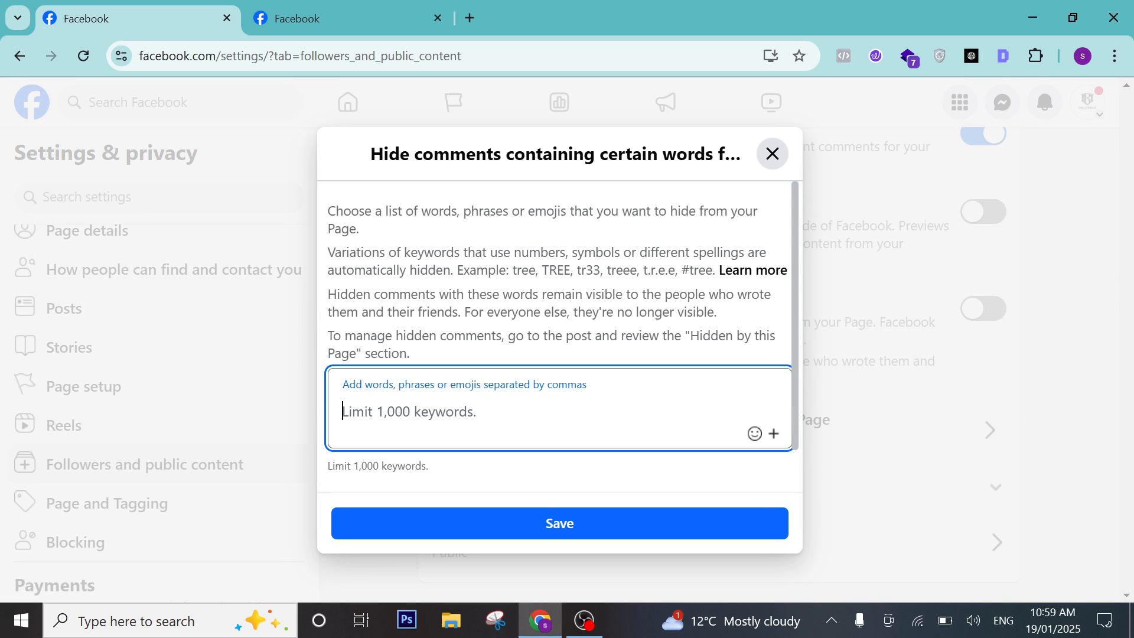
type("free")
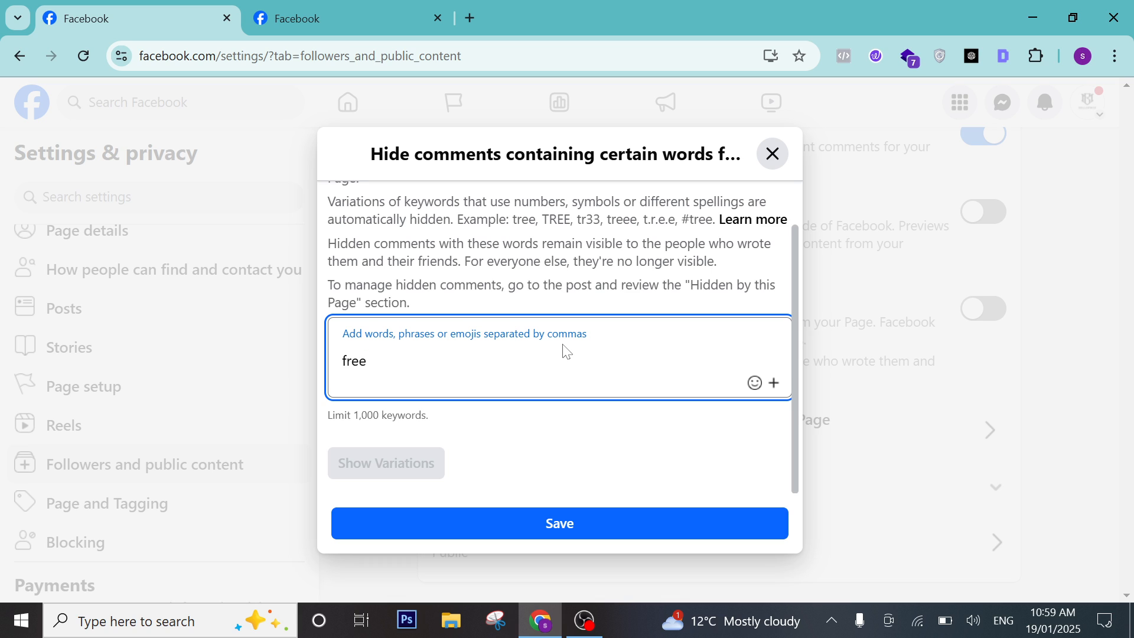
left_click(781, 160)
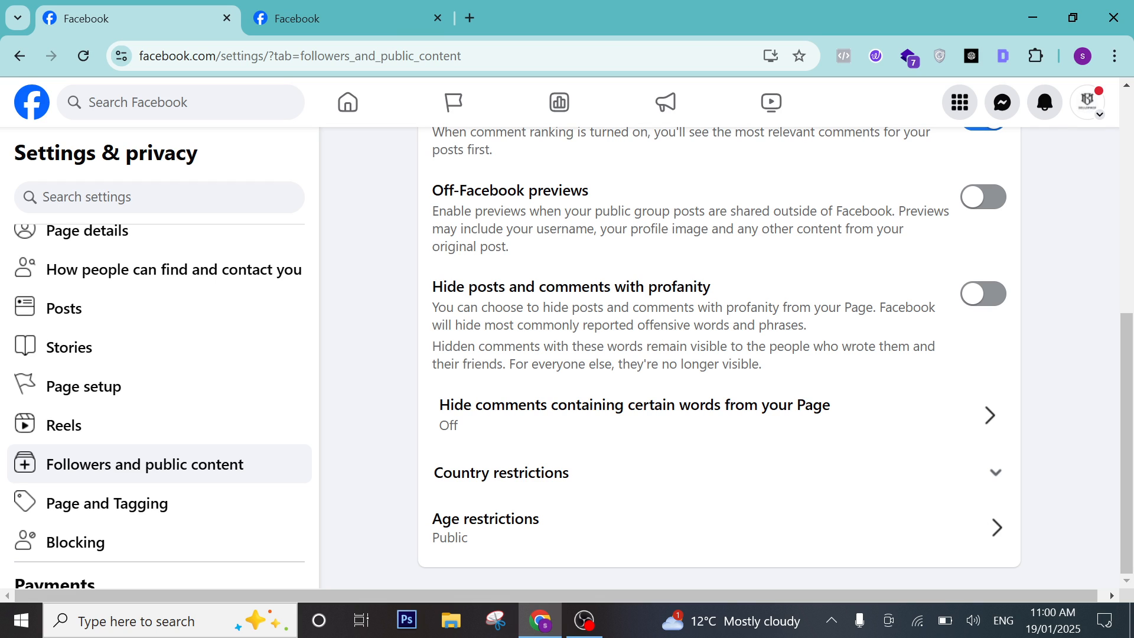
Edit country restrictions, adding Canada and choosing to show the Page only in listed countries.
left_click(559, 482)
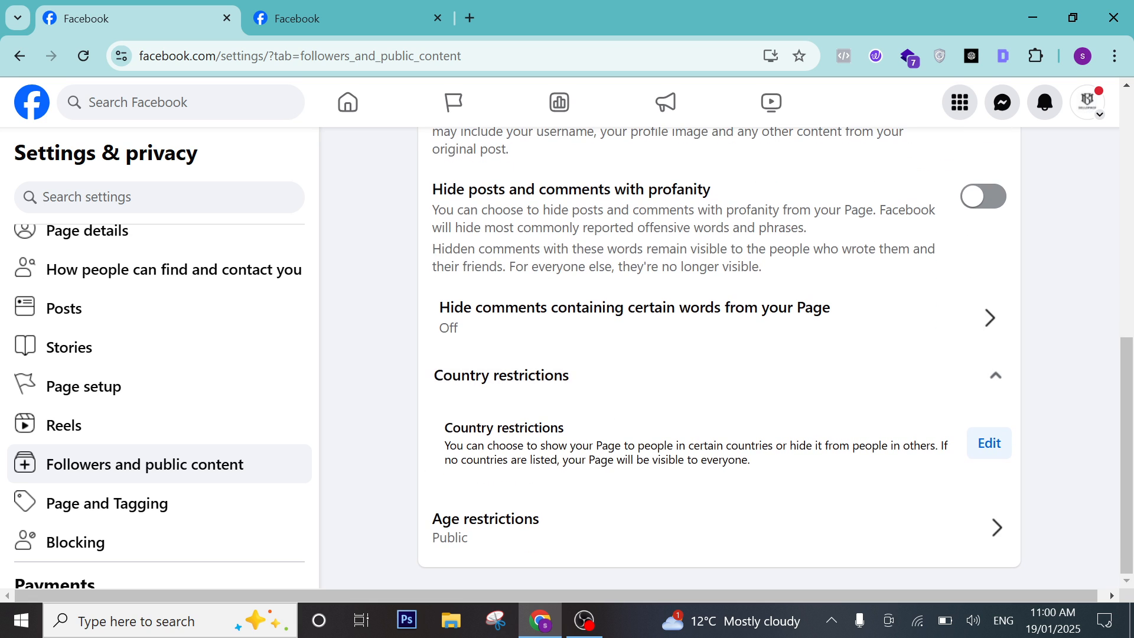
left_click(998, 447)
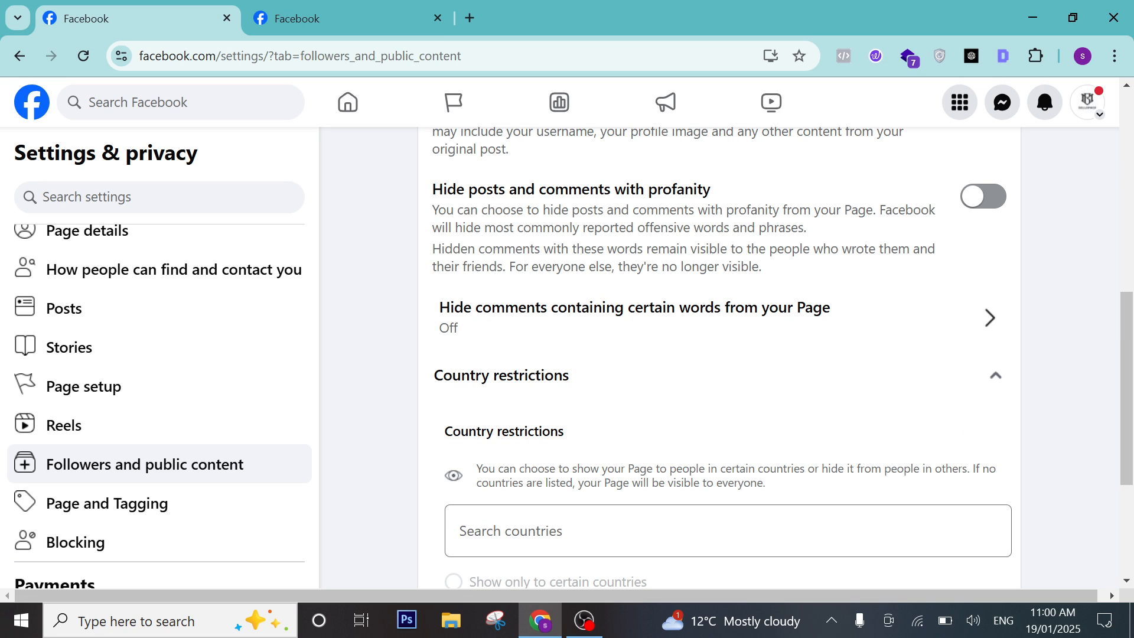
left_click(507, 531)
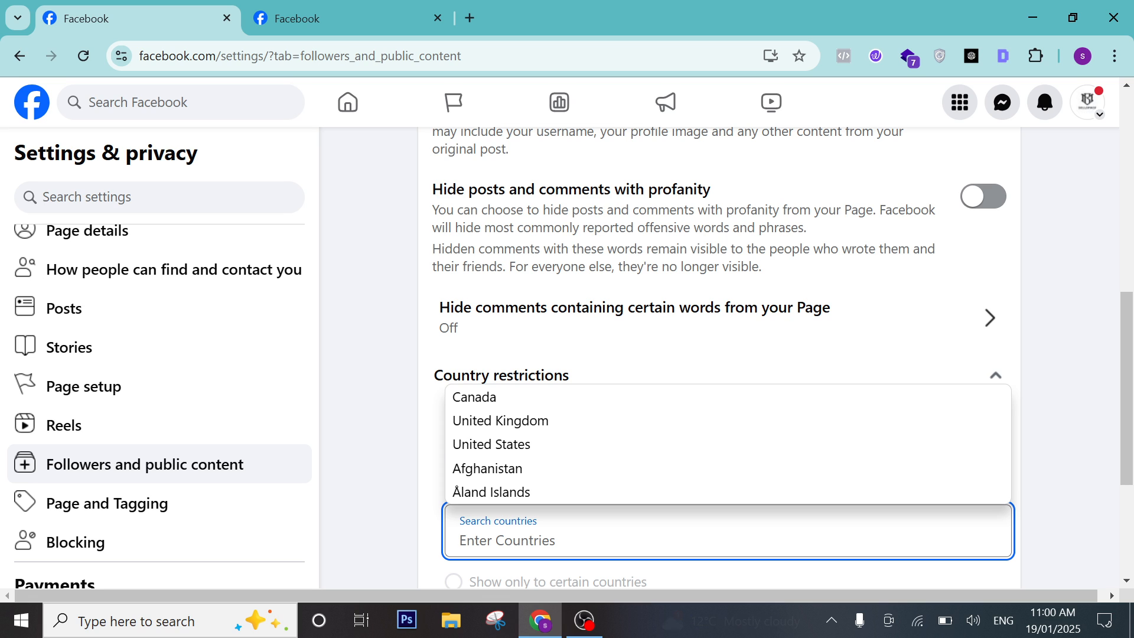
left_click(531, 399)
scroll(520, 413, "down", 3)
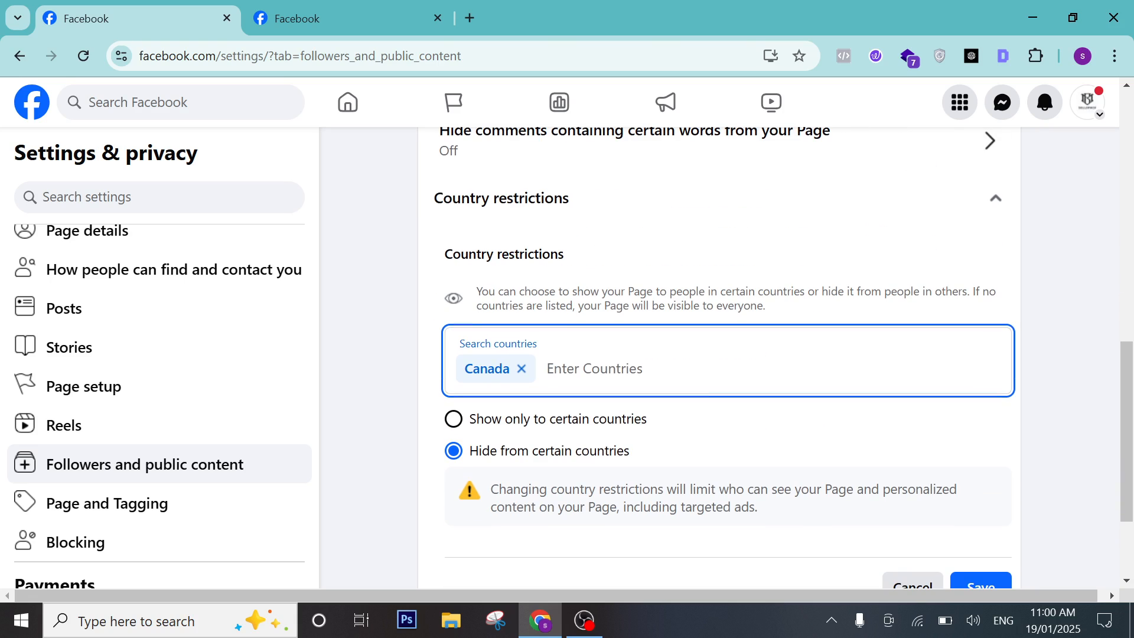
left_click(488, 423)
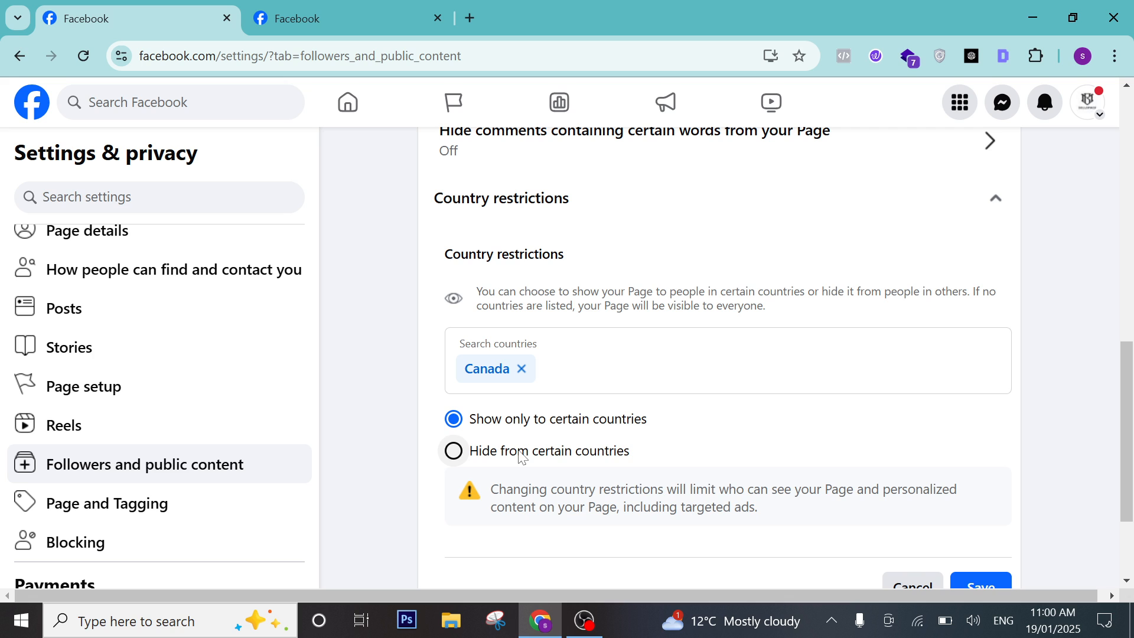
Remove Canada, add then remove United Kingdom, and discard the country restriction edits.
left_click(522, 369)
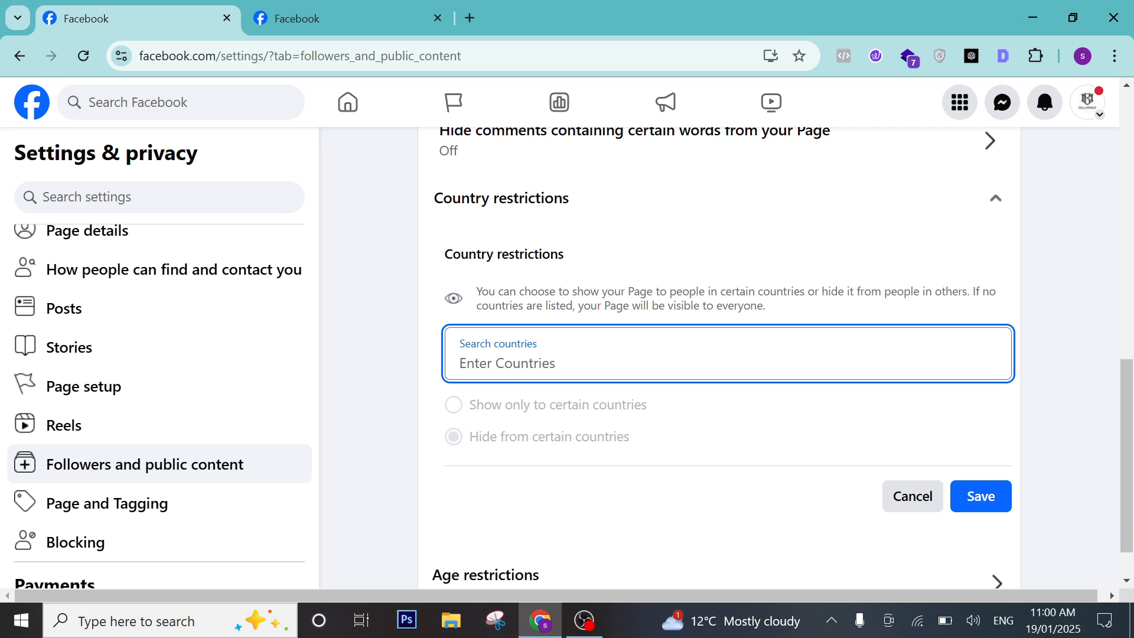
left_click(549, 420)
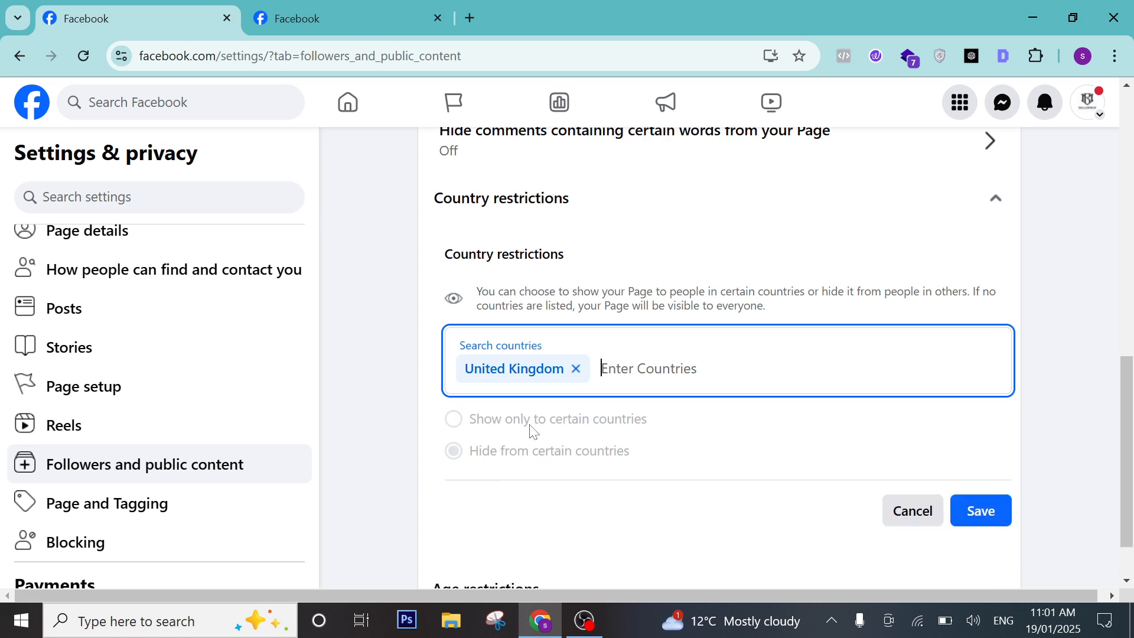
left_click(552, 449)
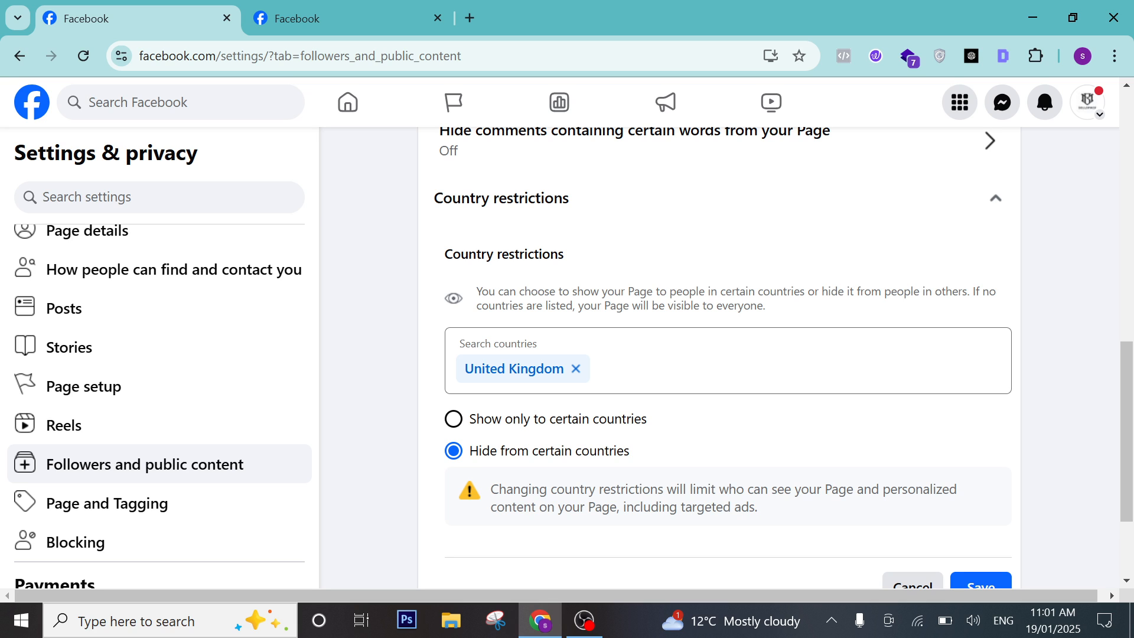
left_click(576, 369)
scroll(675, 473, "down", 1)
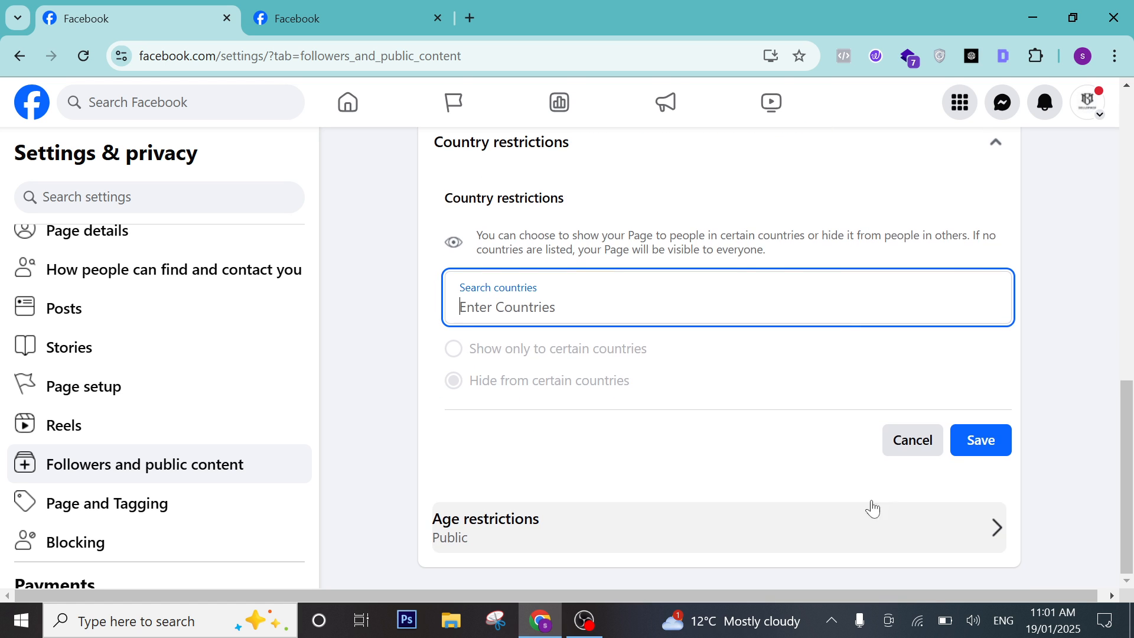
left_click(914, 441)
left_click(551, 526)
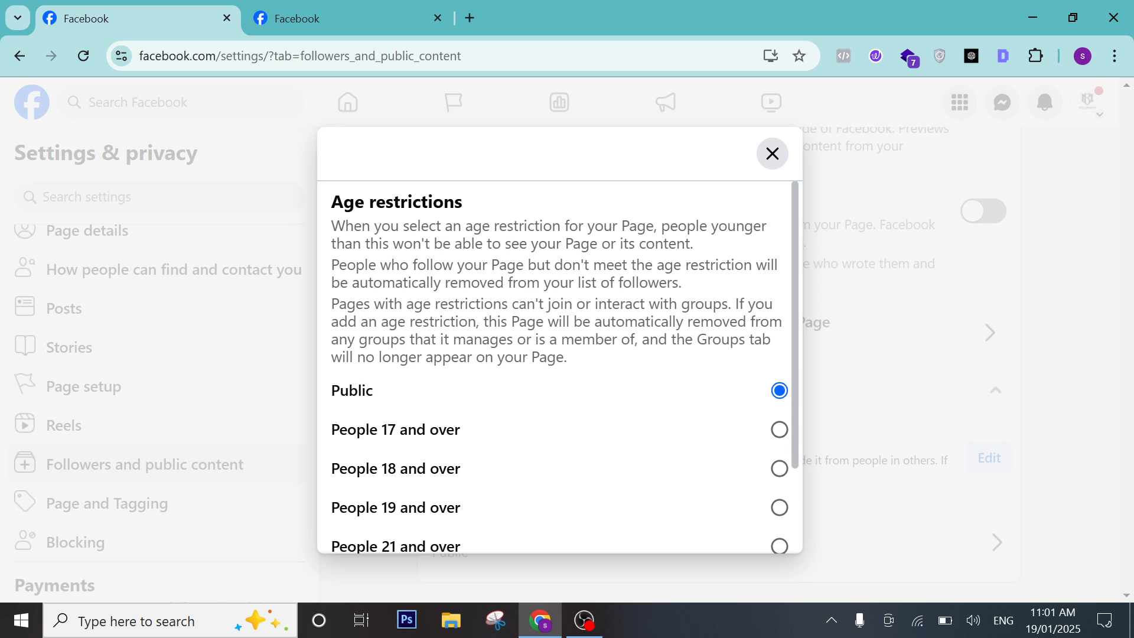
Try the 18-and-over age restriction, revert it to Public, and close the age restriction options.
scroll(476, 387, "down", 2)
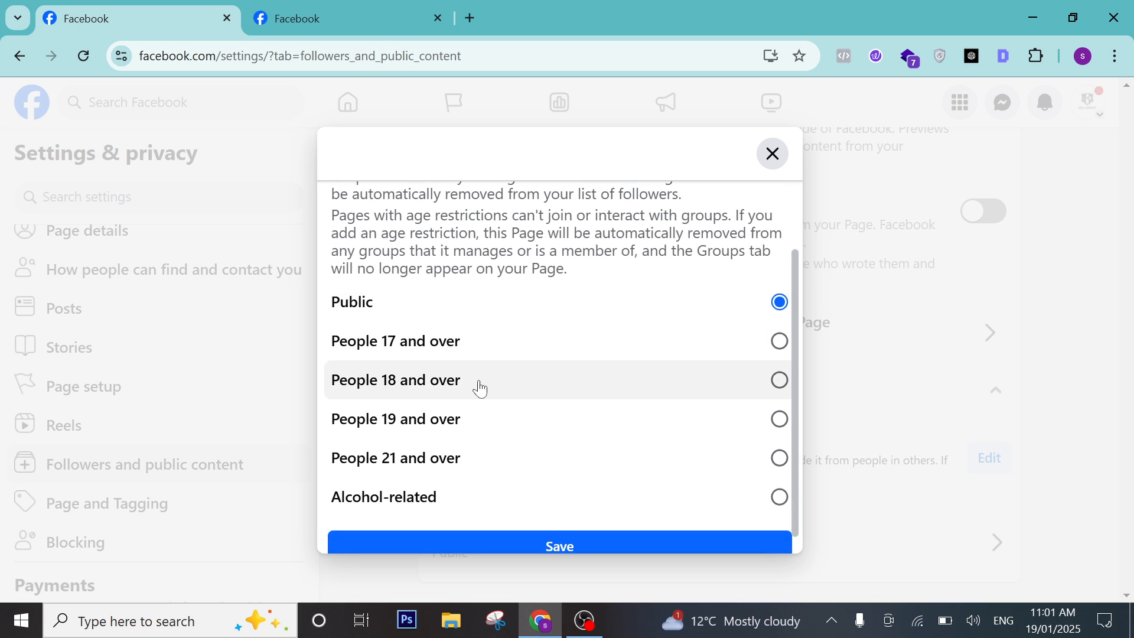
scroll(476, 387, "down", 1)
scroll(484, 388, "up", 3)
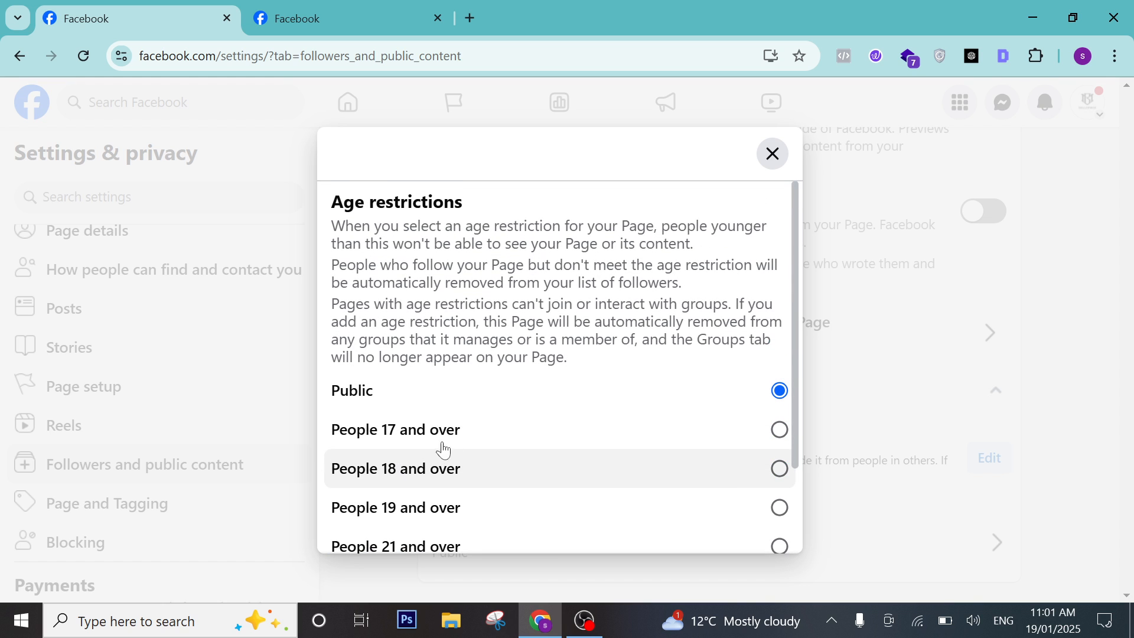
left_click(459, 467)
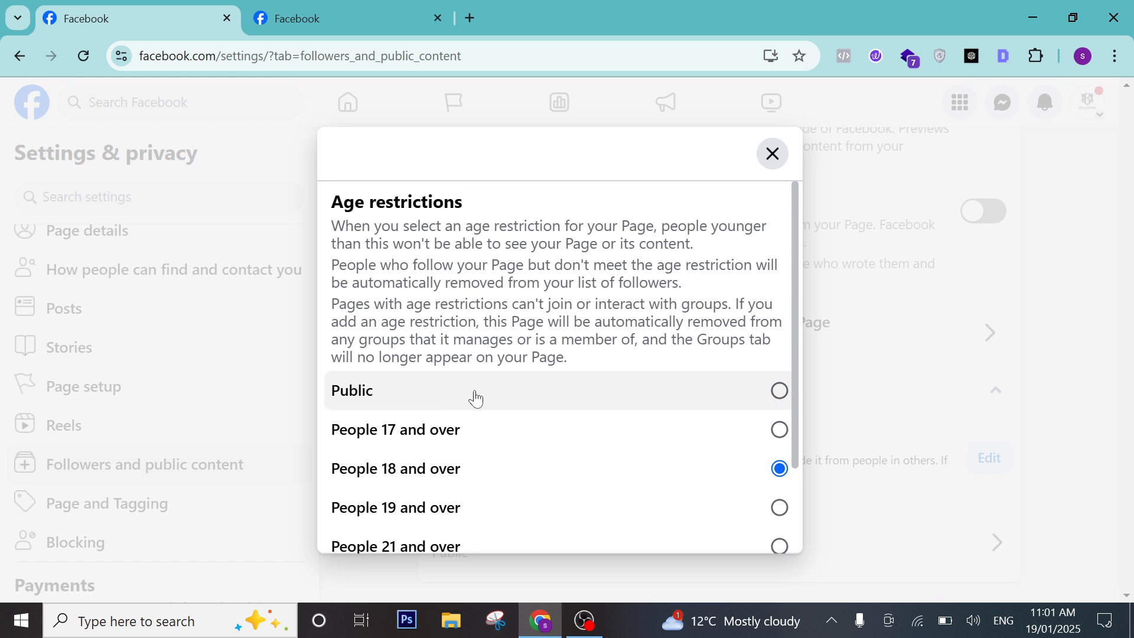
left_click(614, 388)
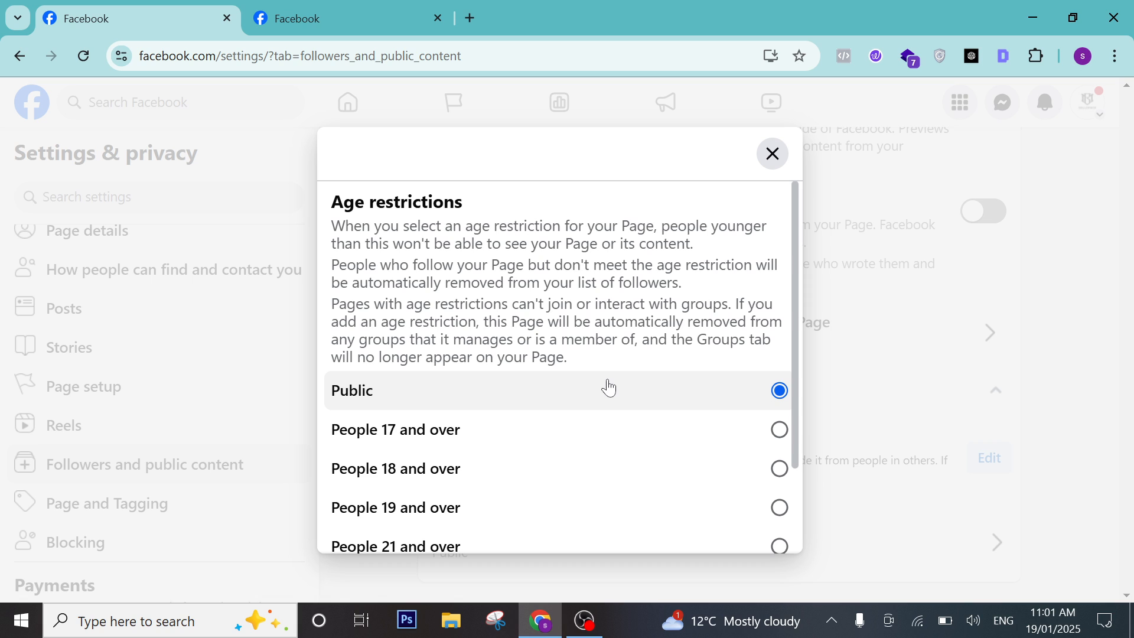
scroll(608, 388, "down", 2)
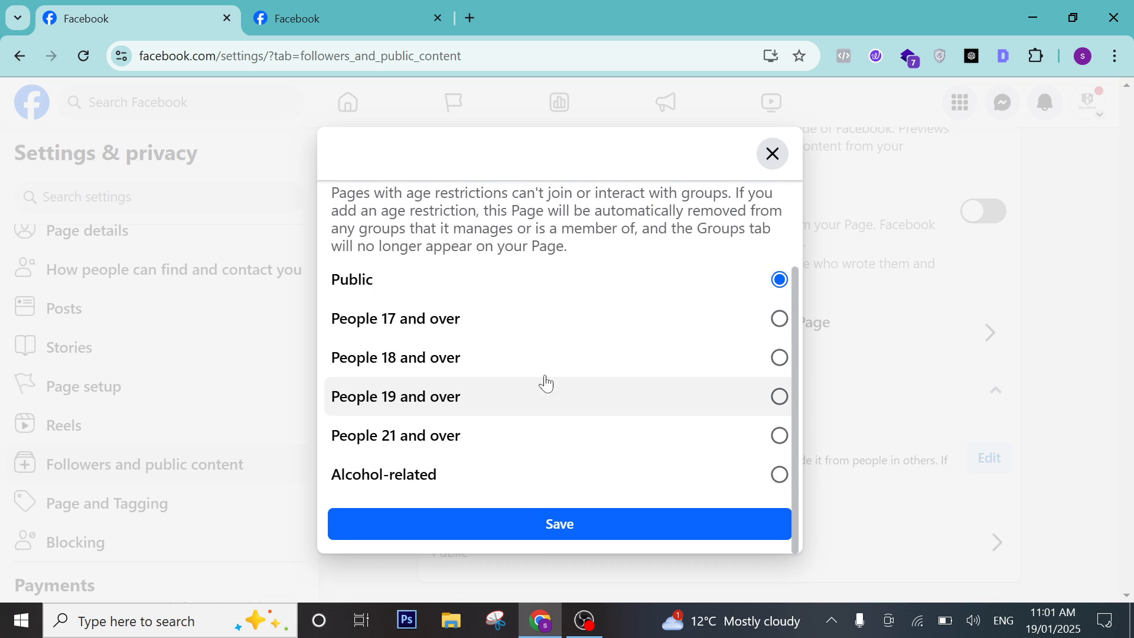
scroll(423, 331, "up", 2)
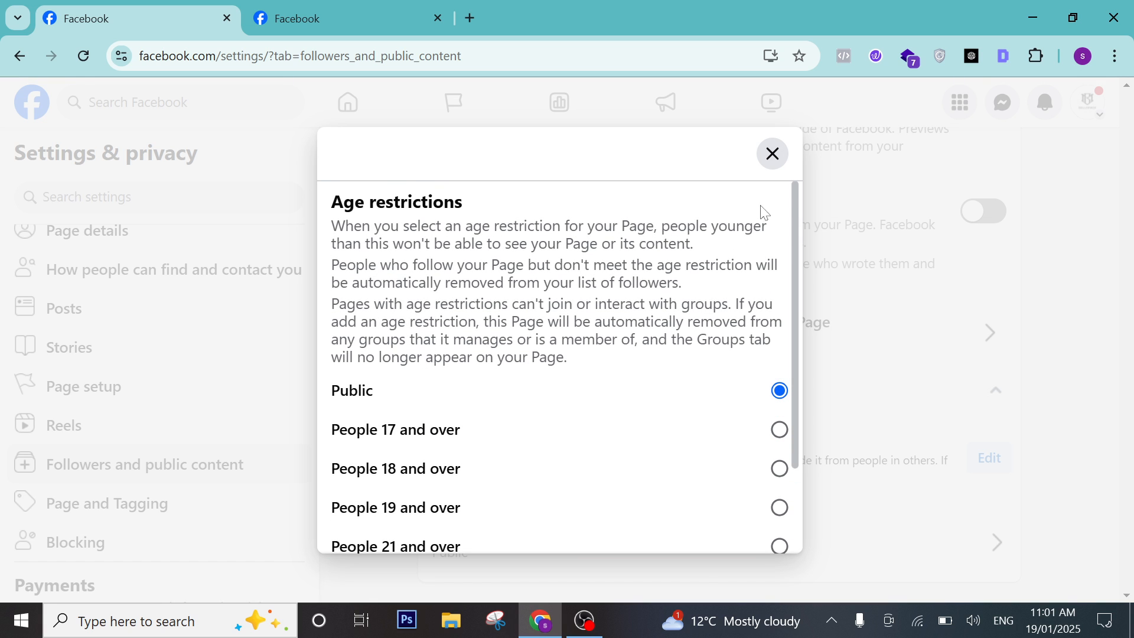
left_click(763, 156)
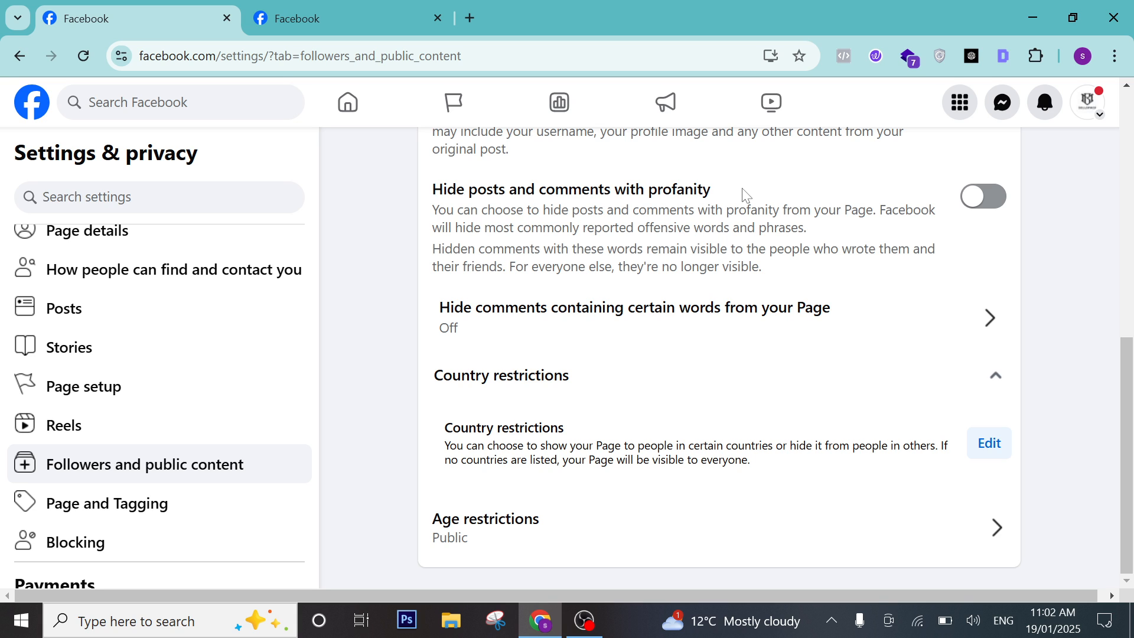
In Page and Tagging, try 'Only me' for who can post, then revert to Everyone without saving.
scroll(131, 459, "down", 1)
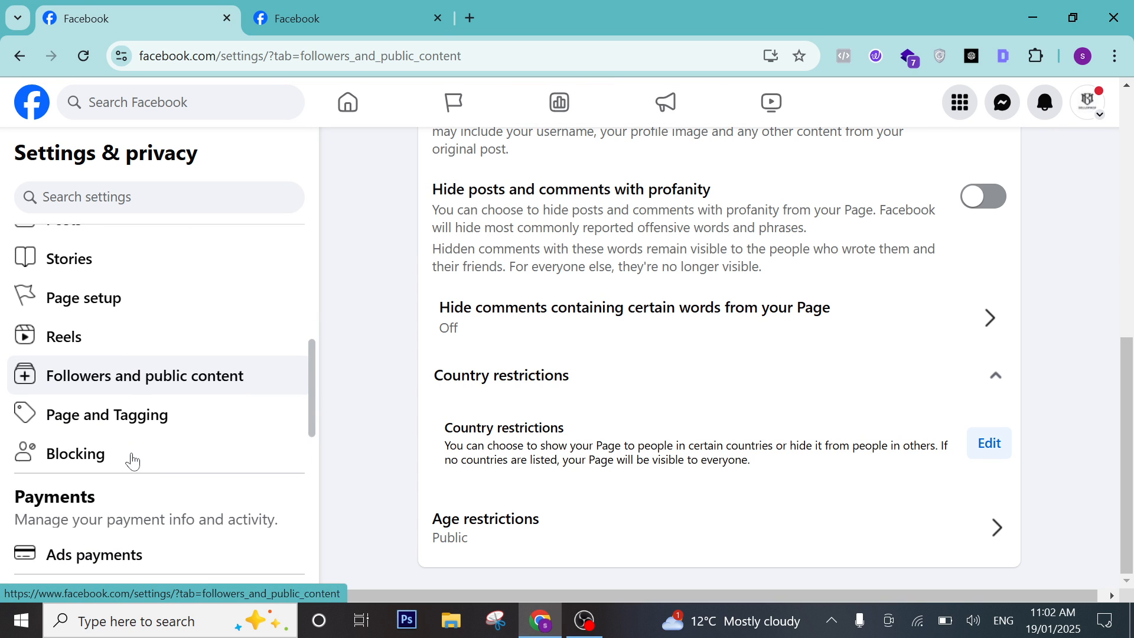
left_click(145, 414)
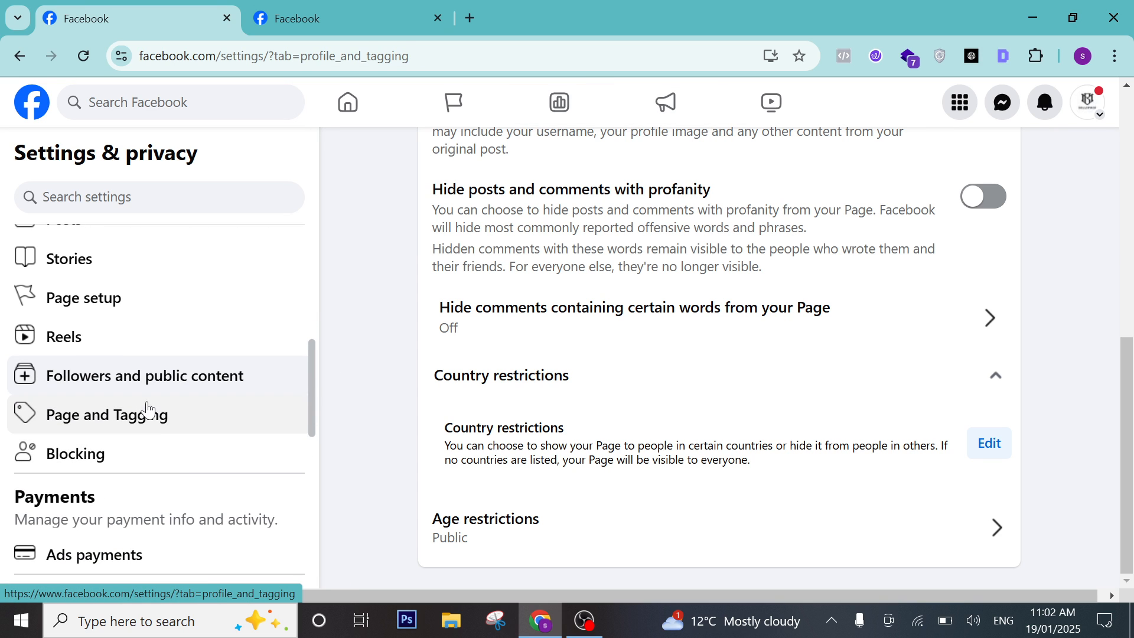
scroll(400, 485, "up", 4)
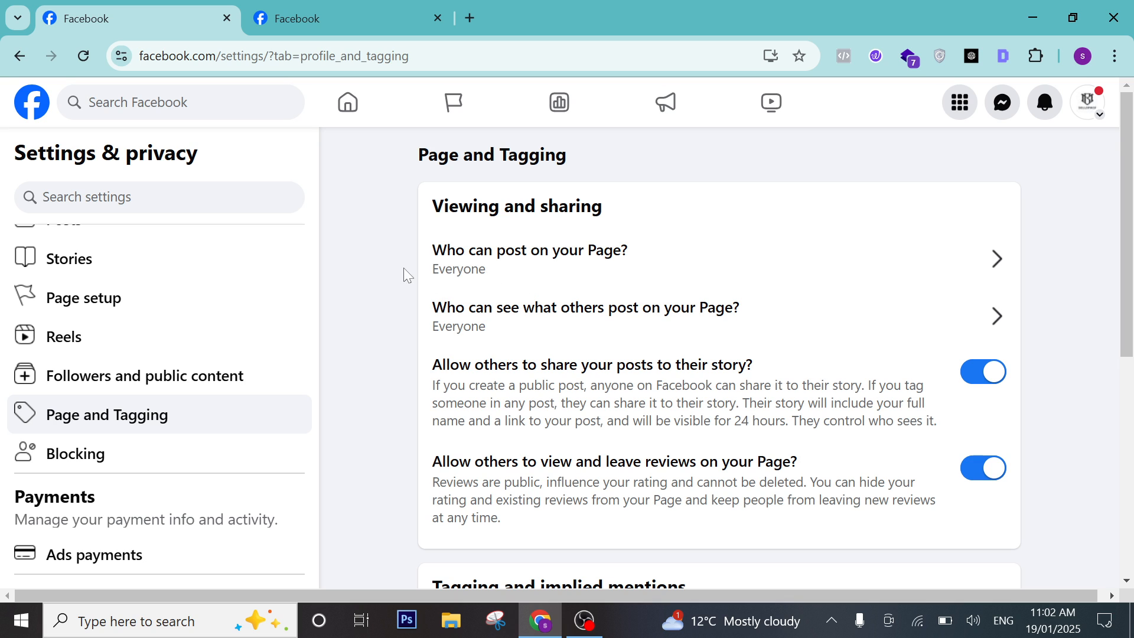
left_click(526, 267)
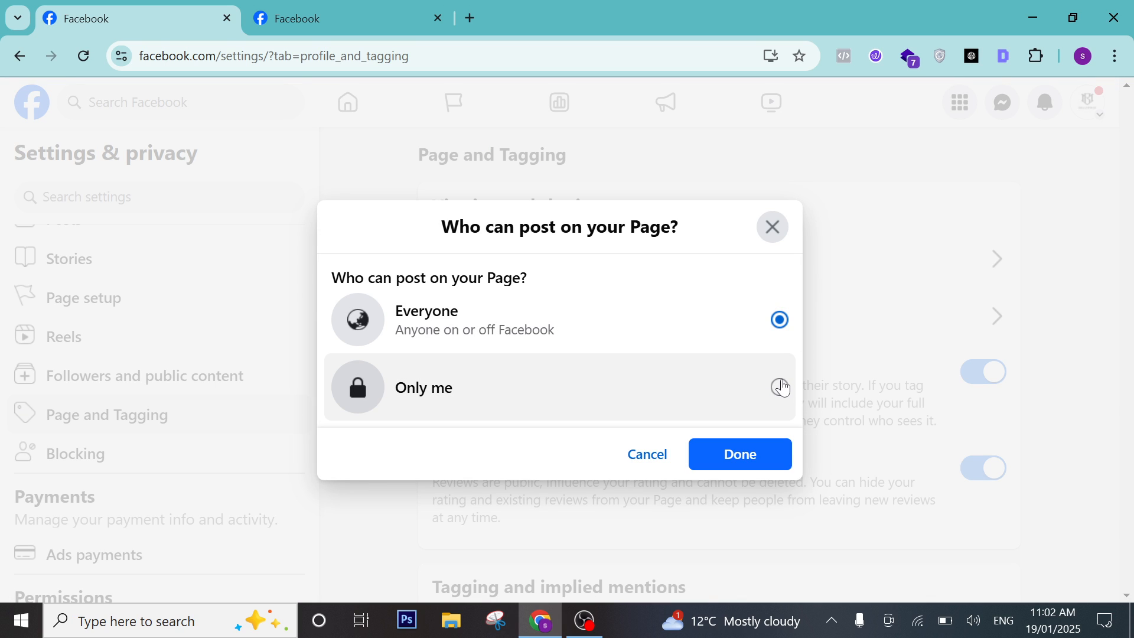
left_click(780, 386)
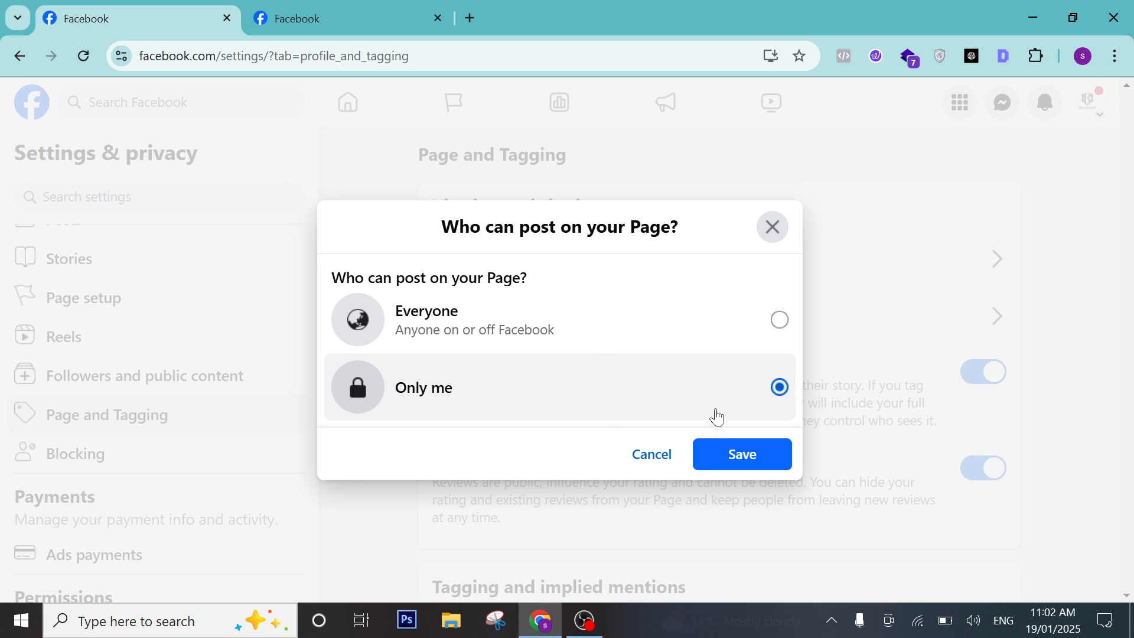
left_click(724, 329)
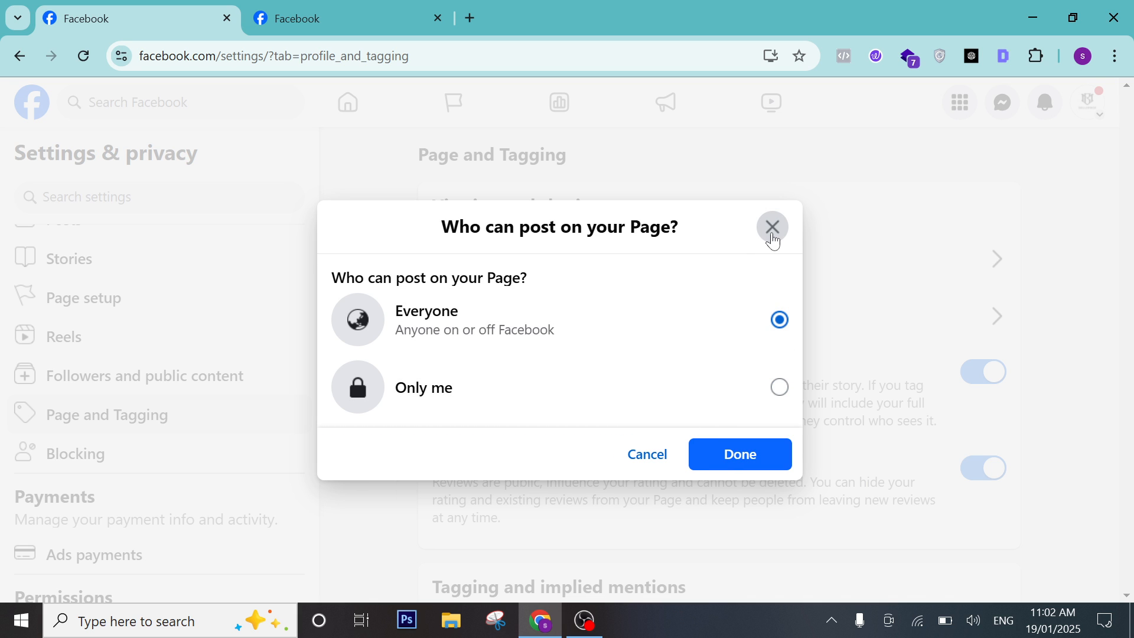
left_click(773, 228)
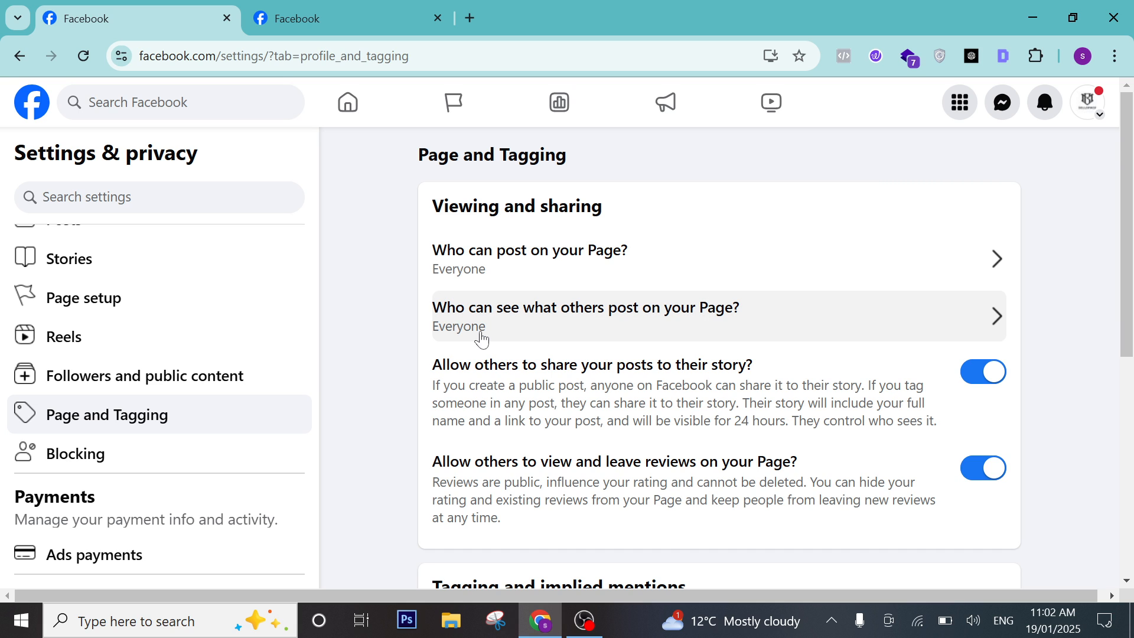
Check who can see what others post on the Page, leaving it at Everyone.
left_click(722, 332)
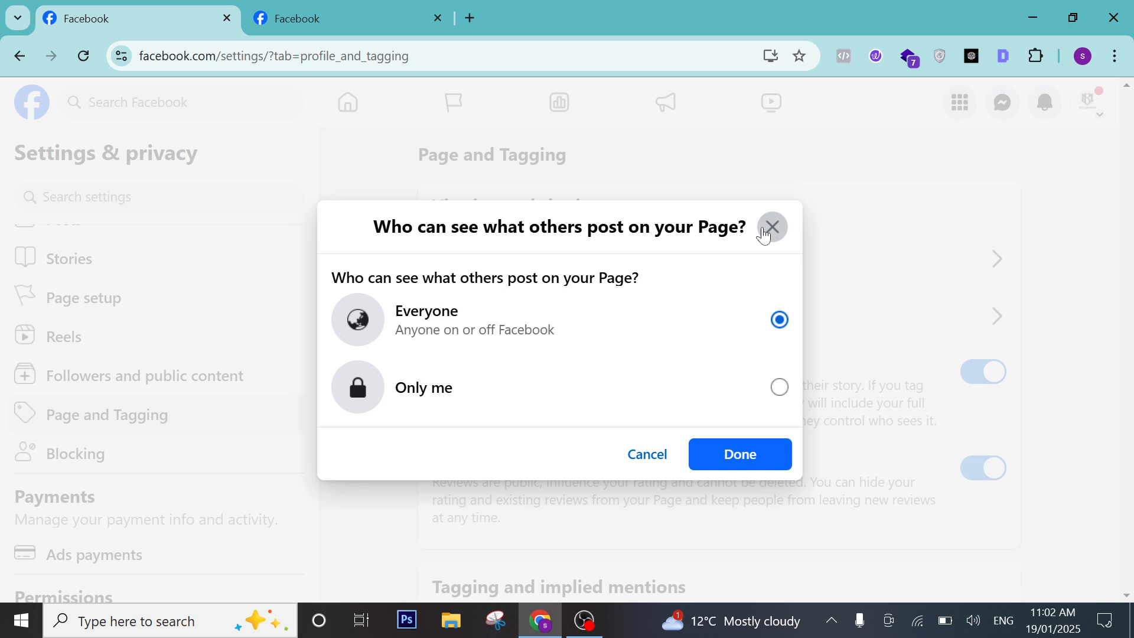
left_click(767, 228)
scroll(621, 299, "down", 3)
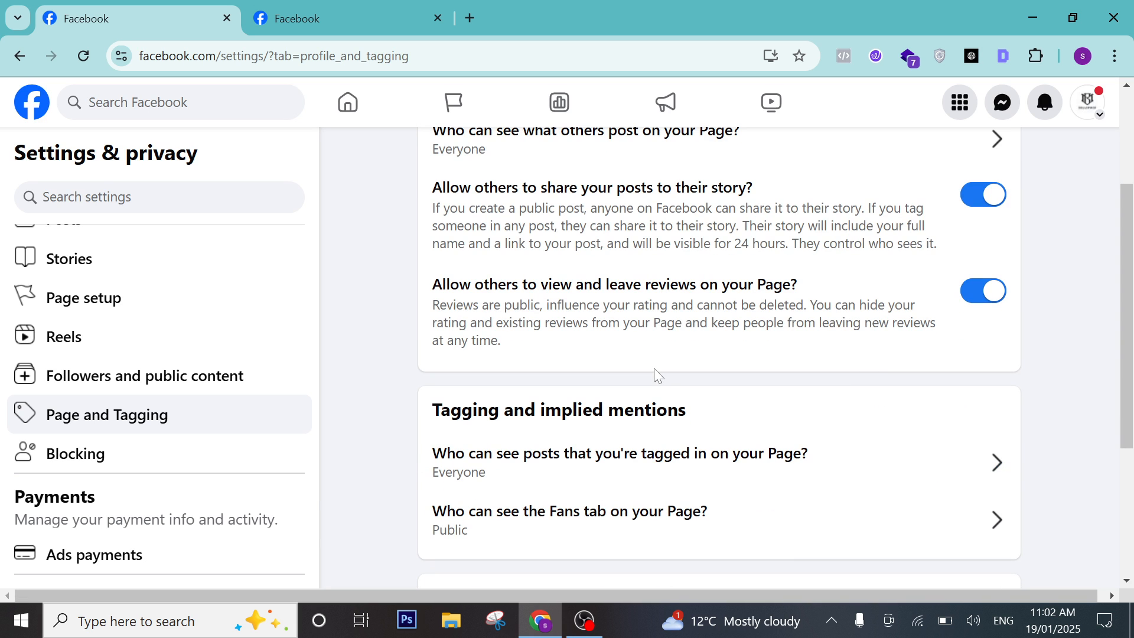
scroll(653, 364, "up", 1)
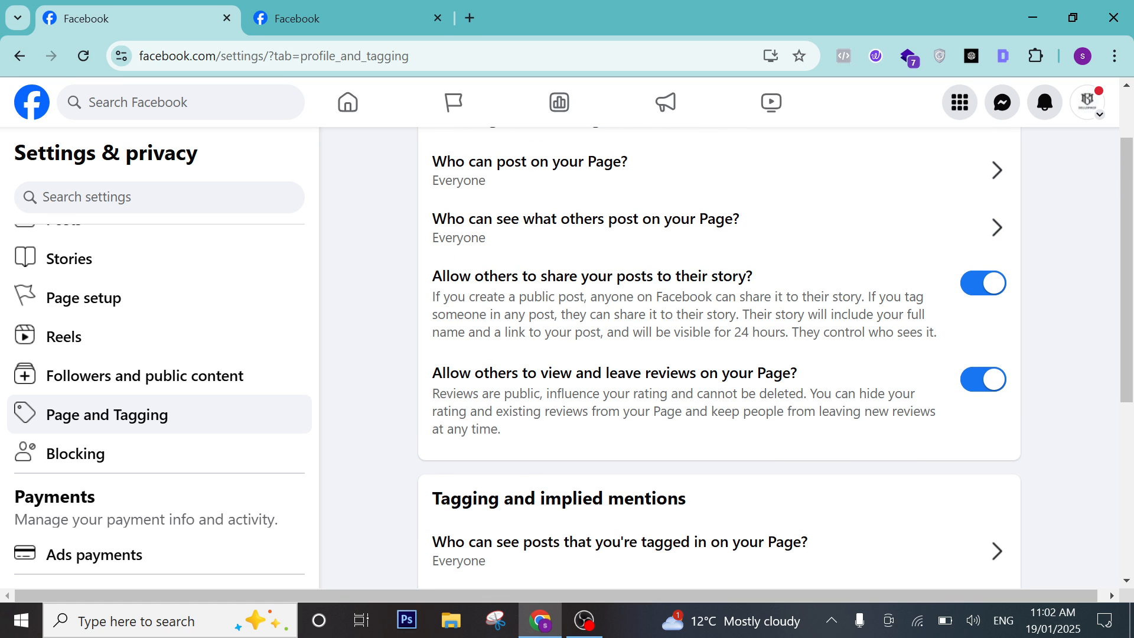
left_click(975, 295)
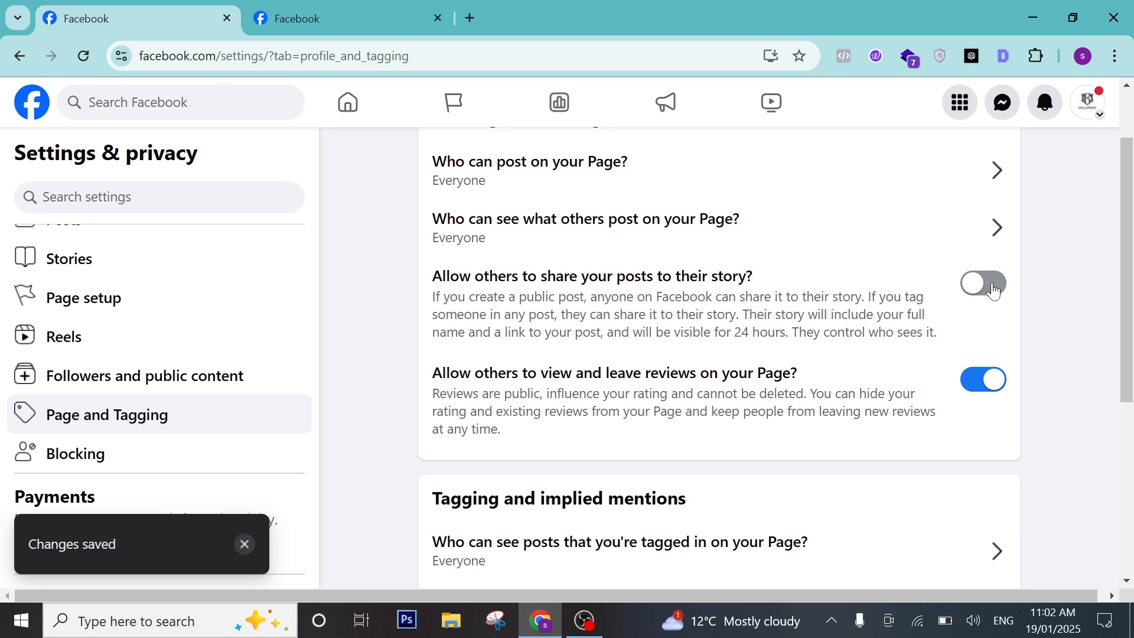
left_click(975, 295)
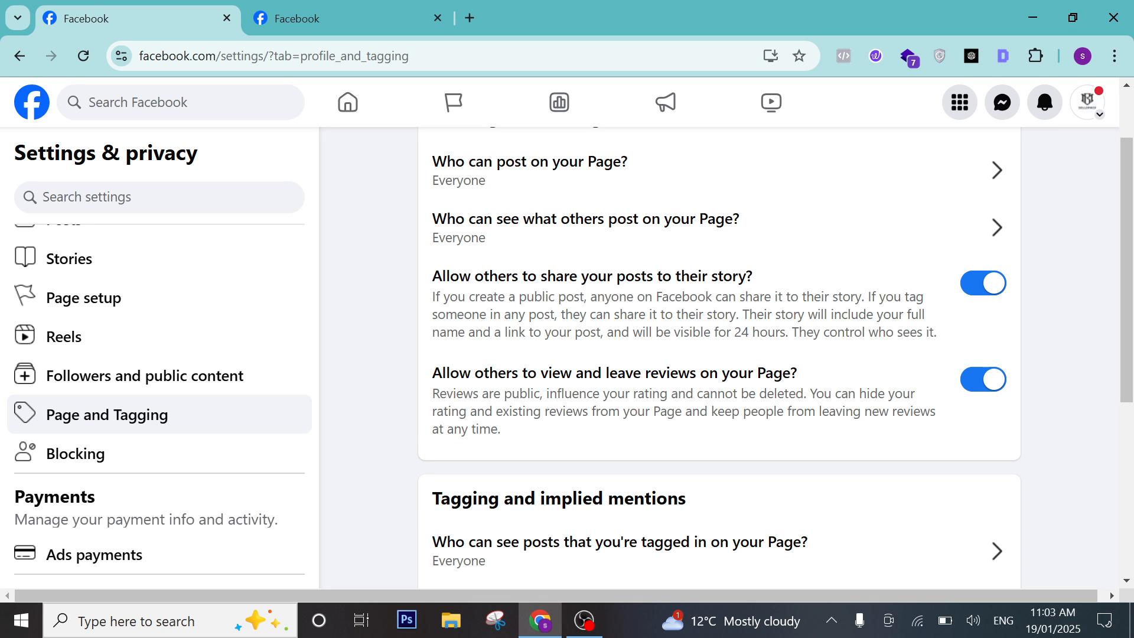
scroll(845, 356, "down", 3)
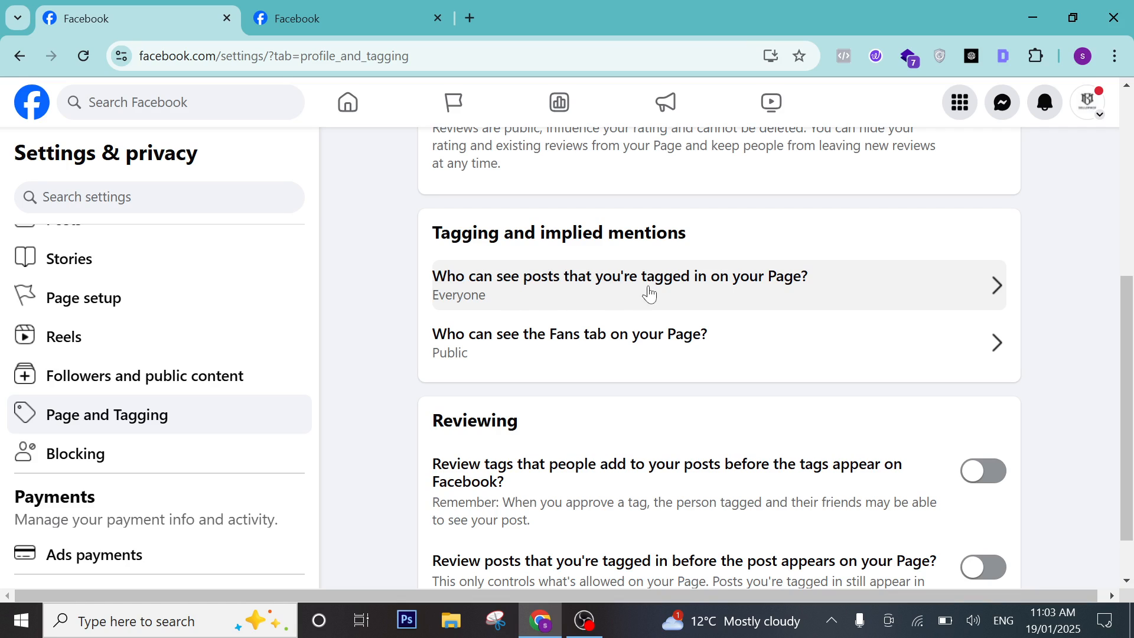
left_click(691, 293)
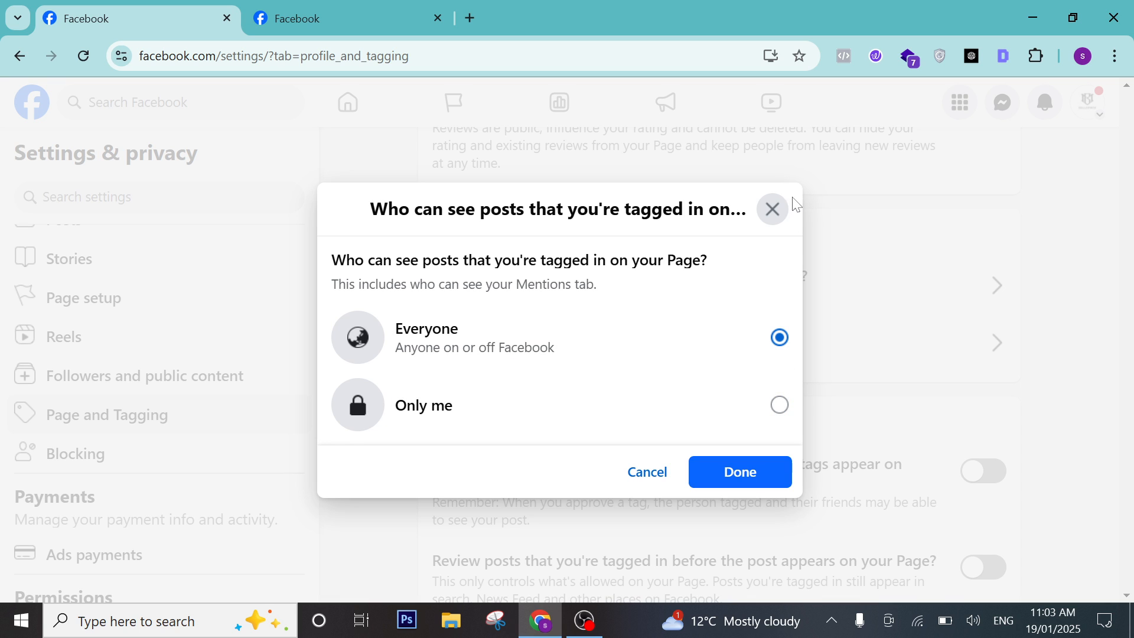
left_click(773, 209)
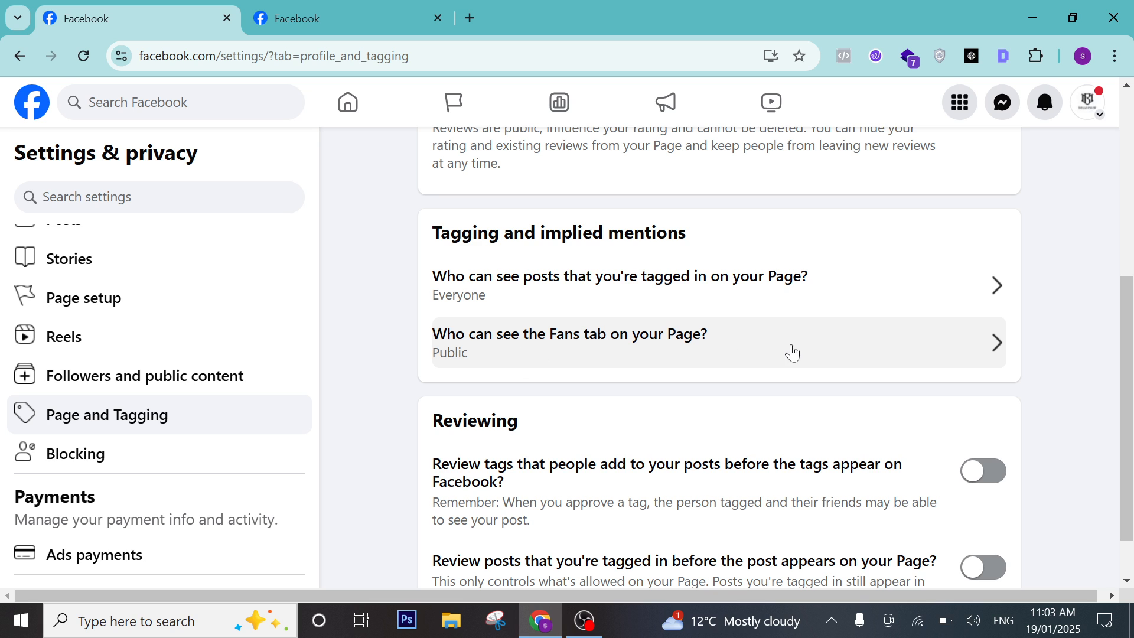
scroll(595, 353, "down", 1)
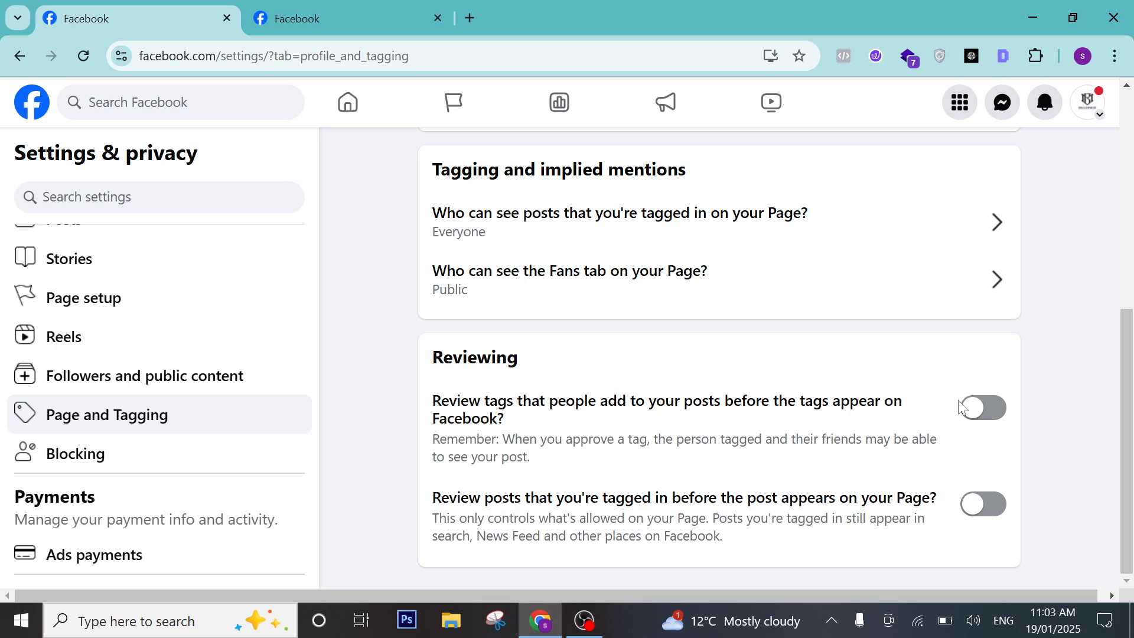
left_click(987, 412)
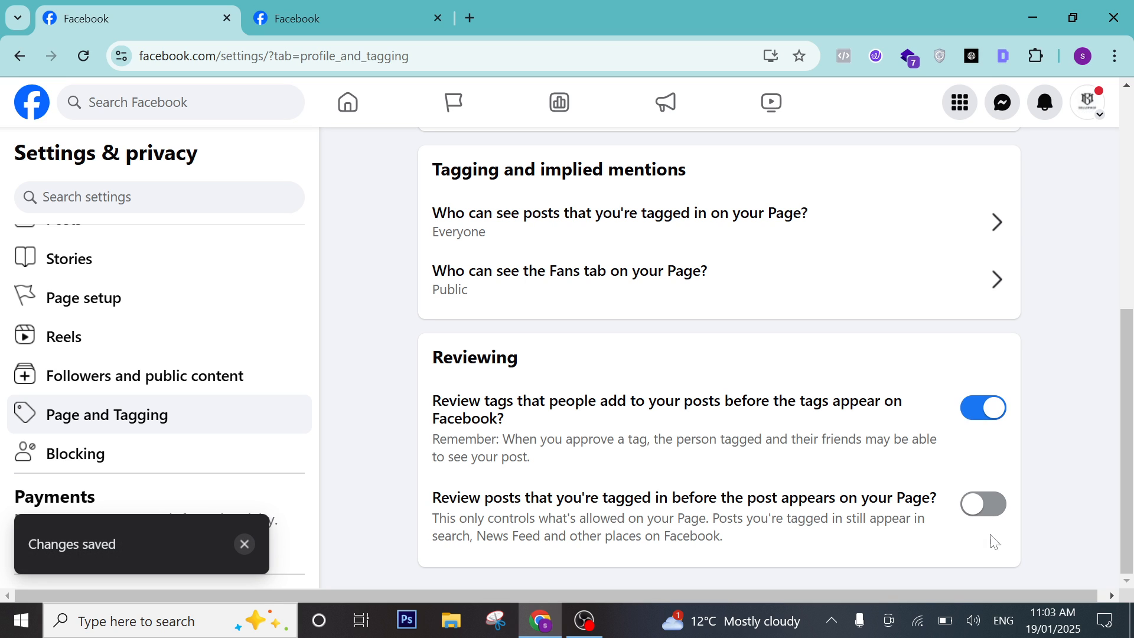
left_click(985, 503)
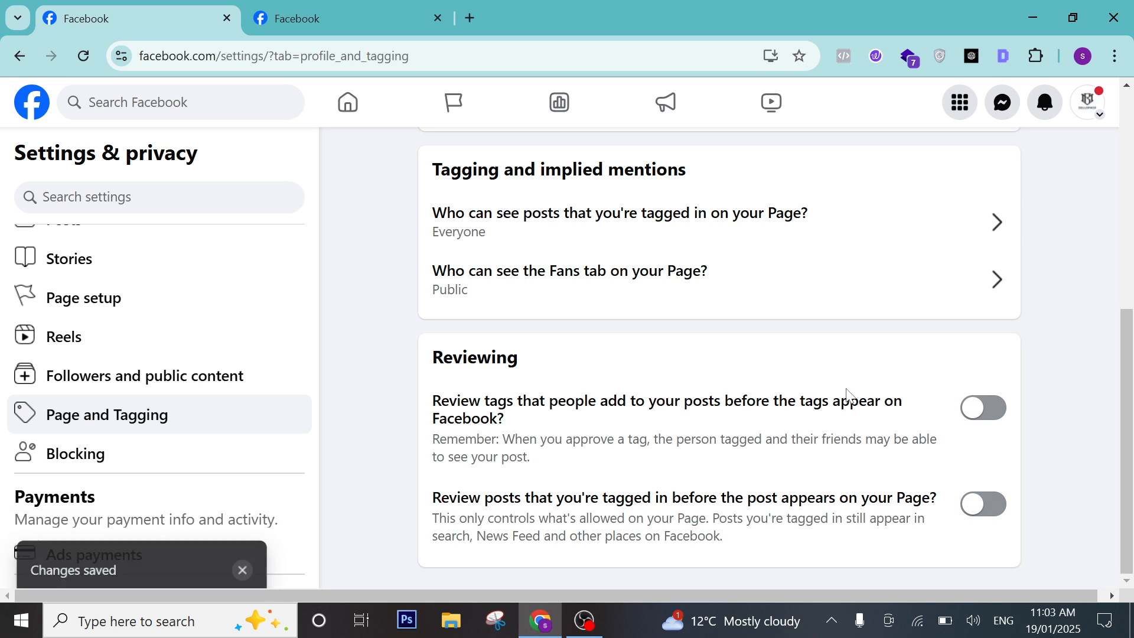
scroll(668, 362, "up", 7)
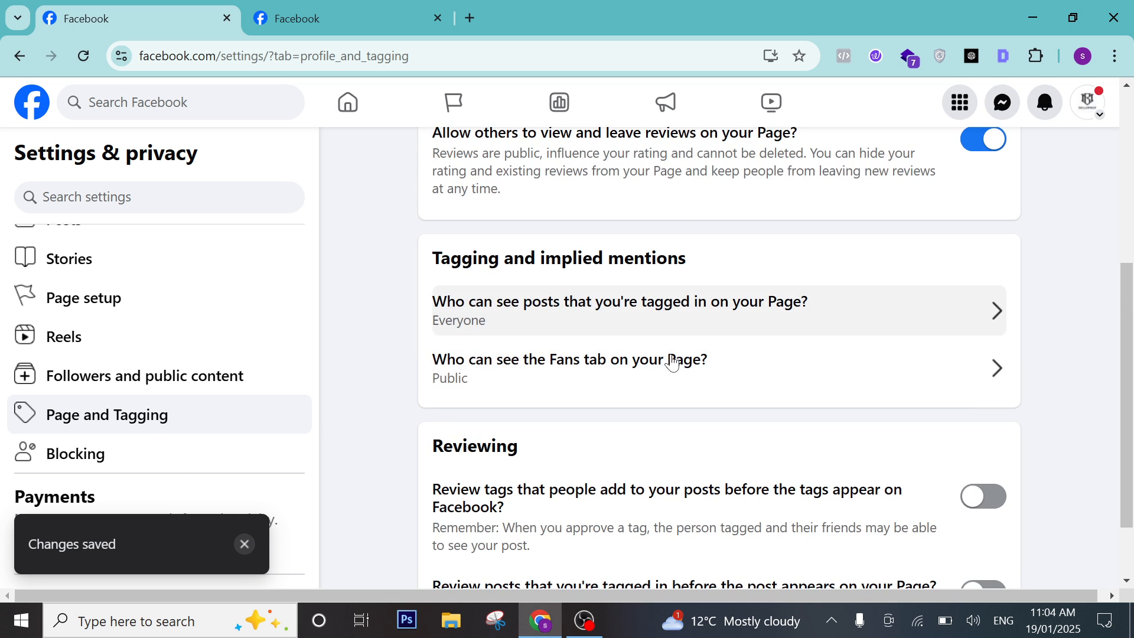
scroll(198, 349, "down", 3)
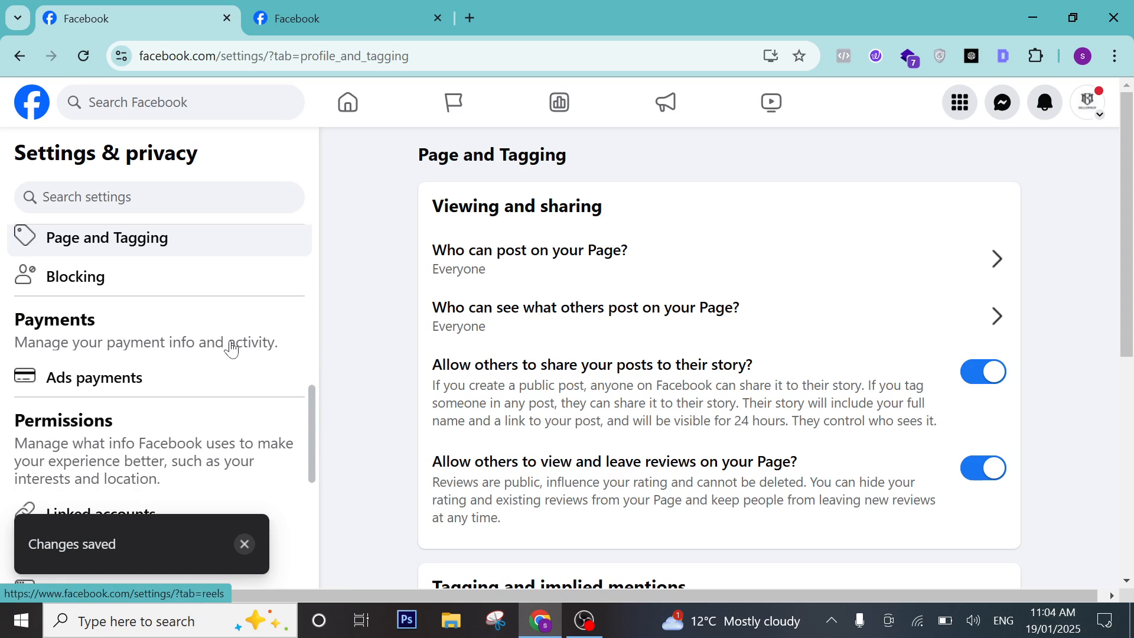
In Blocking settings, start adding a user to the blocked list, then cancel.
left_click(102, 293)
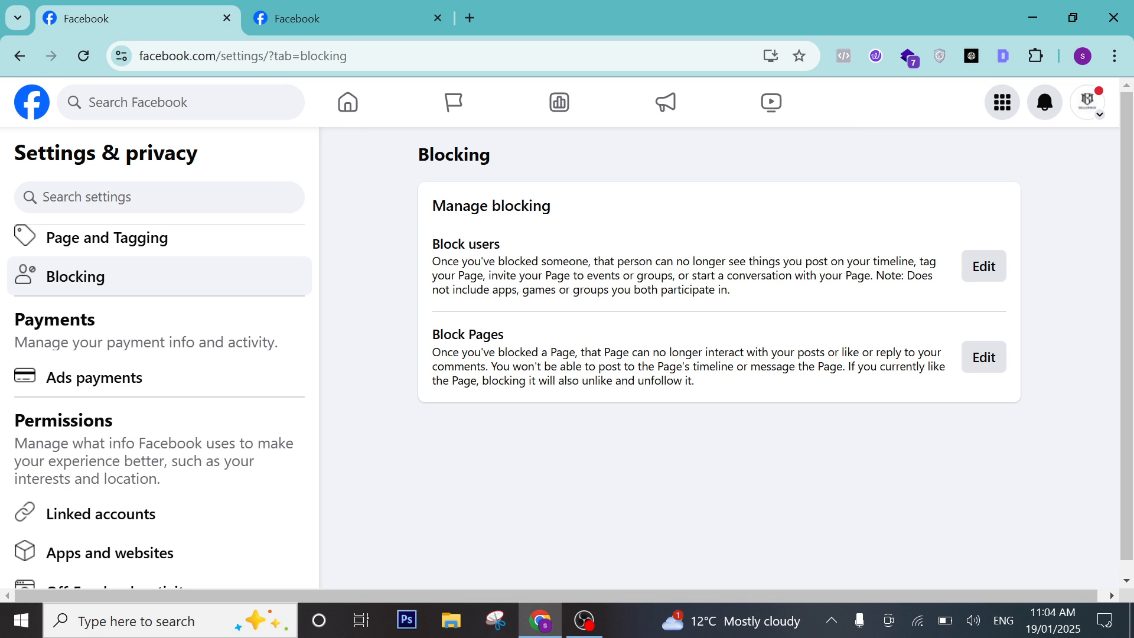
left_click(974, 271)
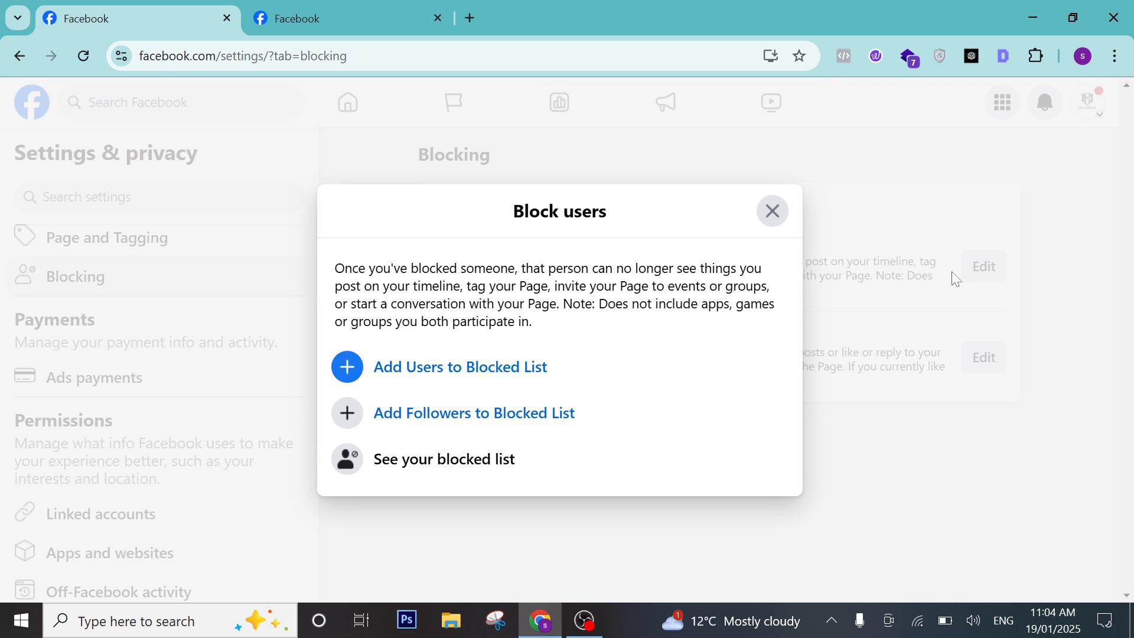
left_click(430, 369)
left_click(772, 314)
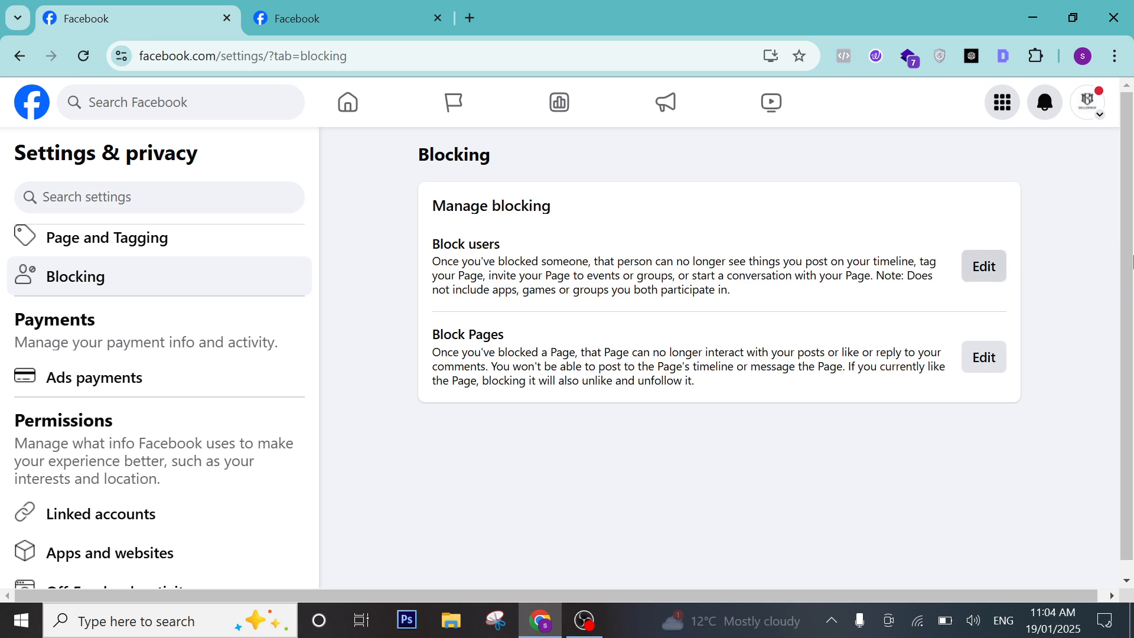
Start adding a Page to the blocked list, cancel, and look over the Blocking options.
left_click(984, 358)
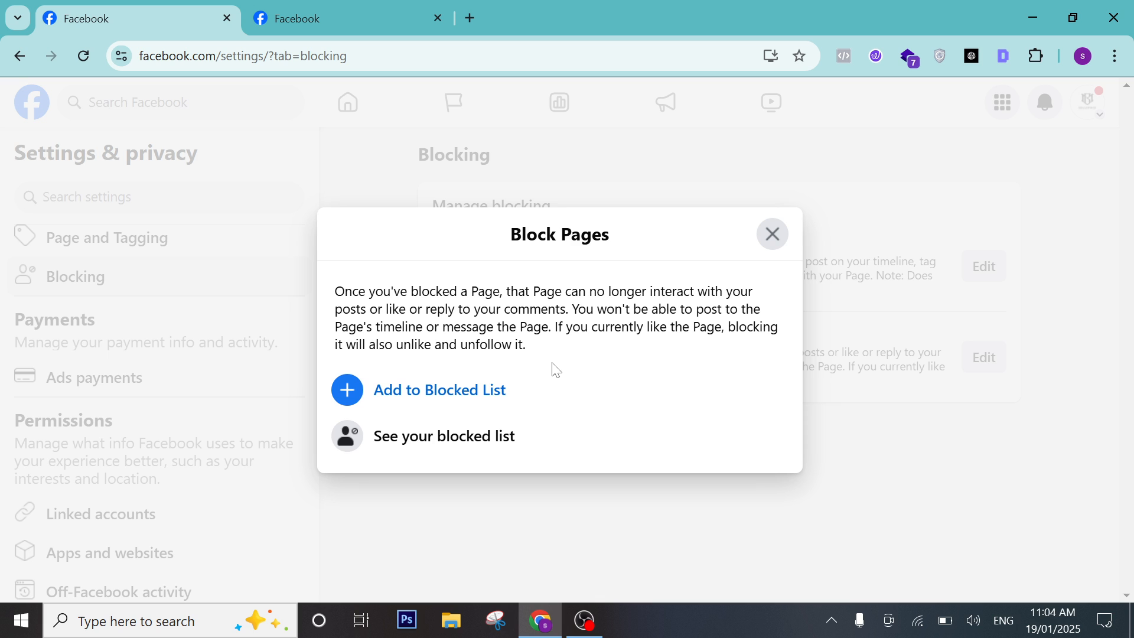
left_click(448, 406)
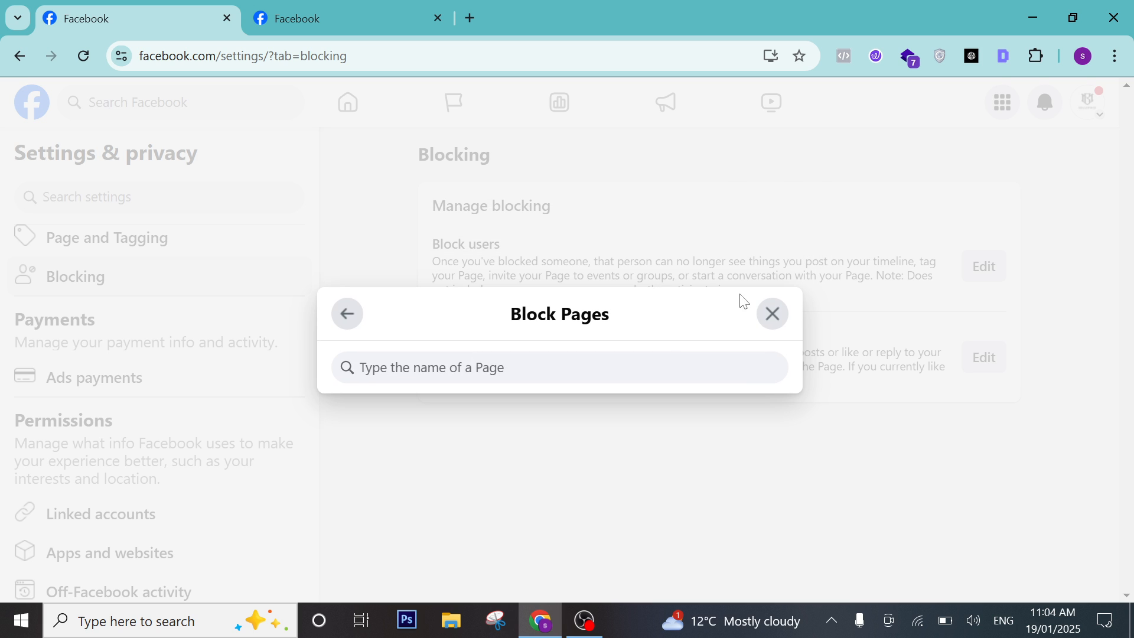
left_click(768, 312)
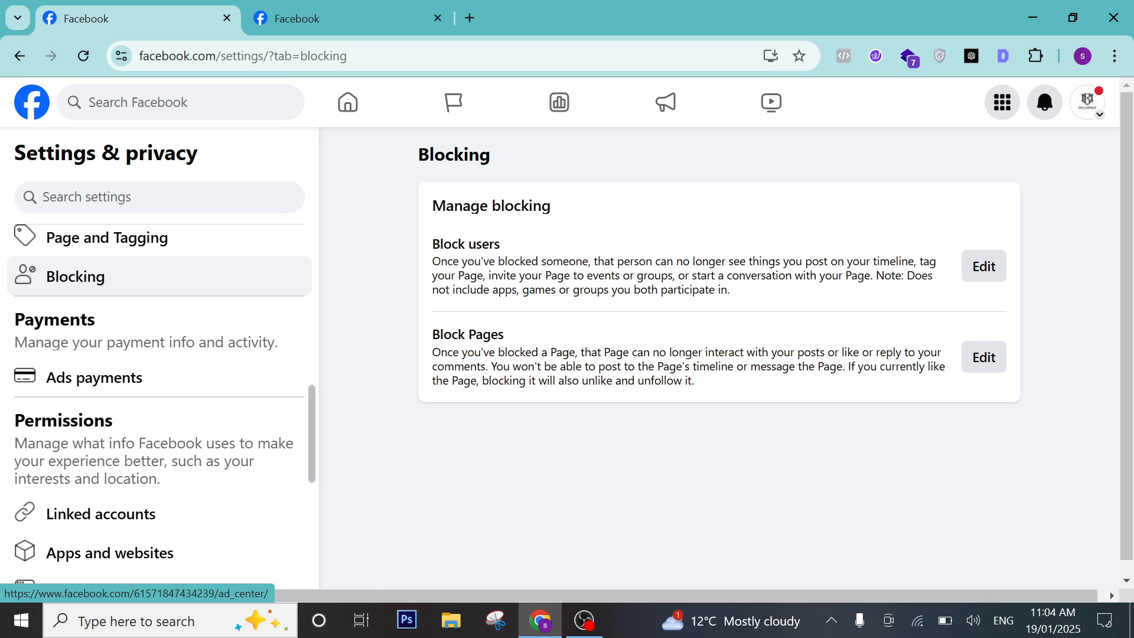
scroll(173, 354, "down", 1)
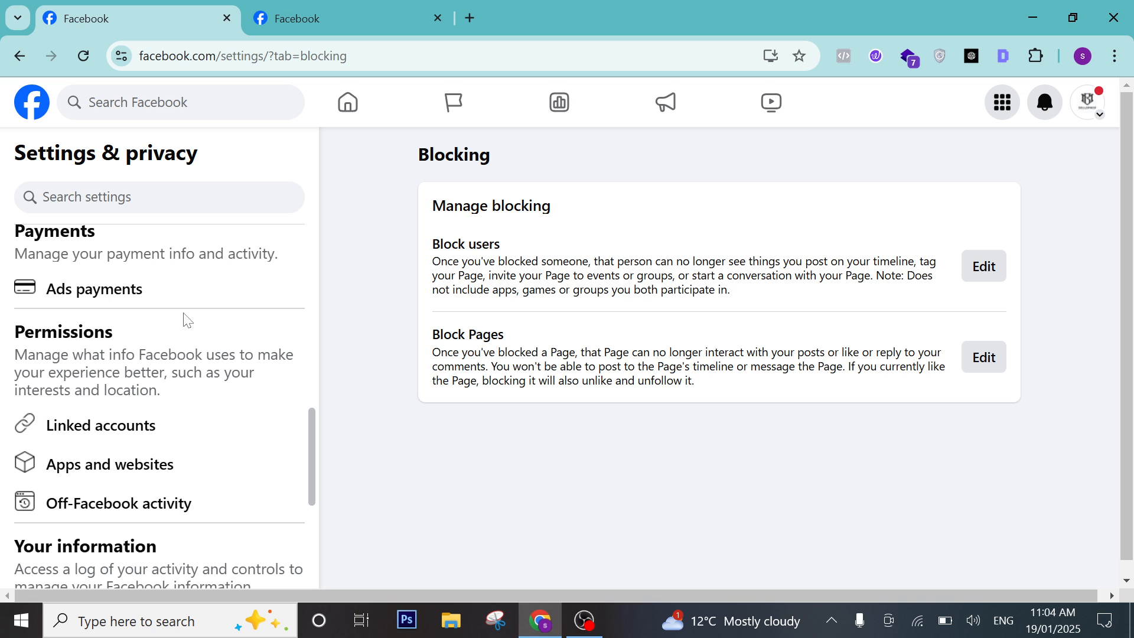
scroll(185, 319, "up", 2)
scroll(172, 370, "down", 1)
scroll(176, 372, "down", 1)
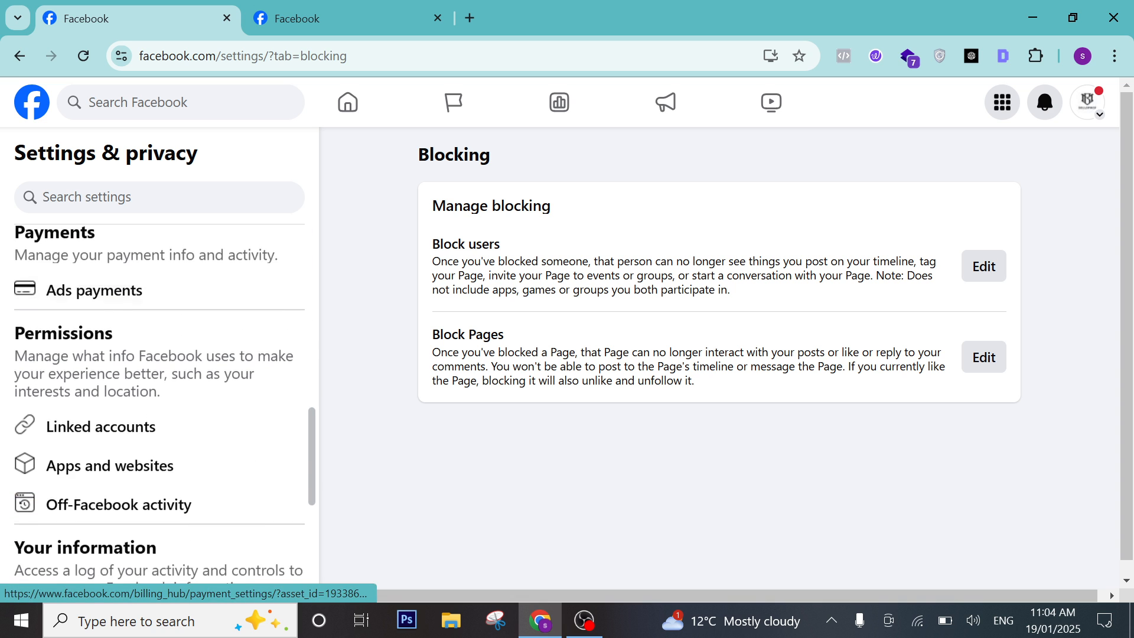
scroll(189, 367, "up", 2)
scroll(114, 460, "down", 1)
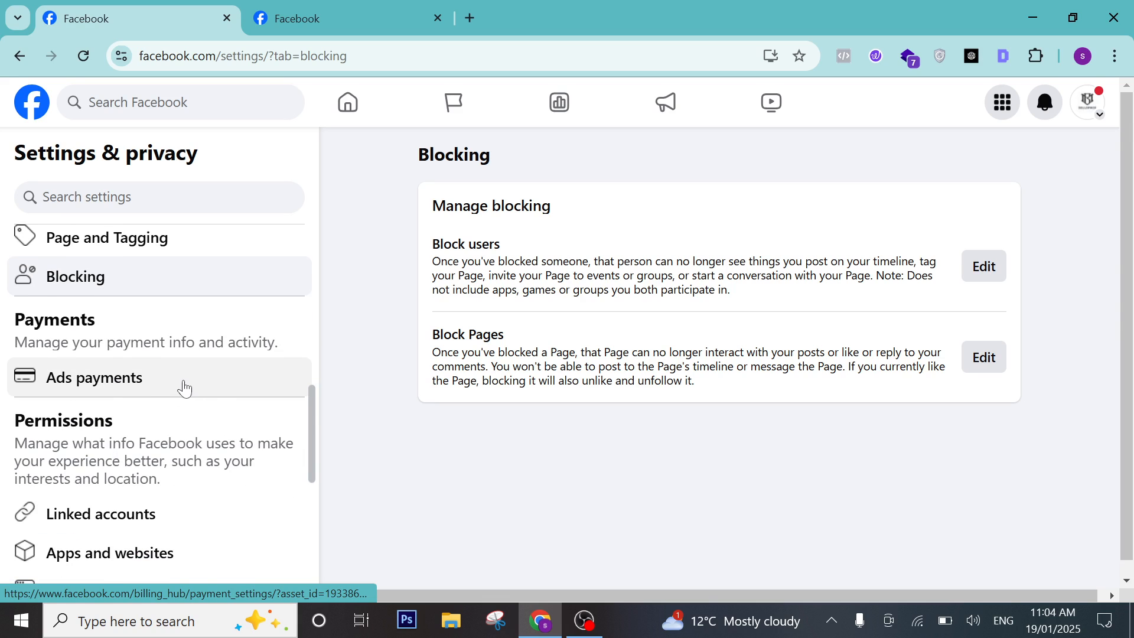
scroll(223, 397, "down", 1)
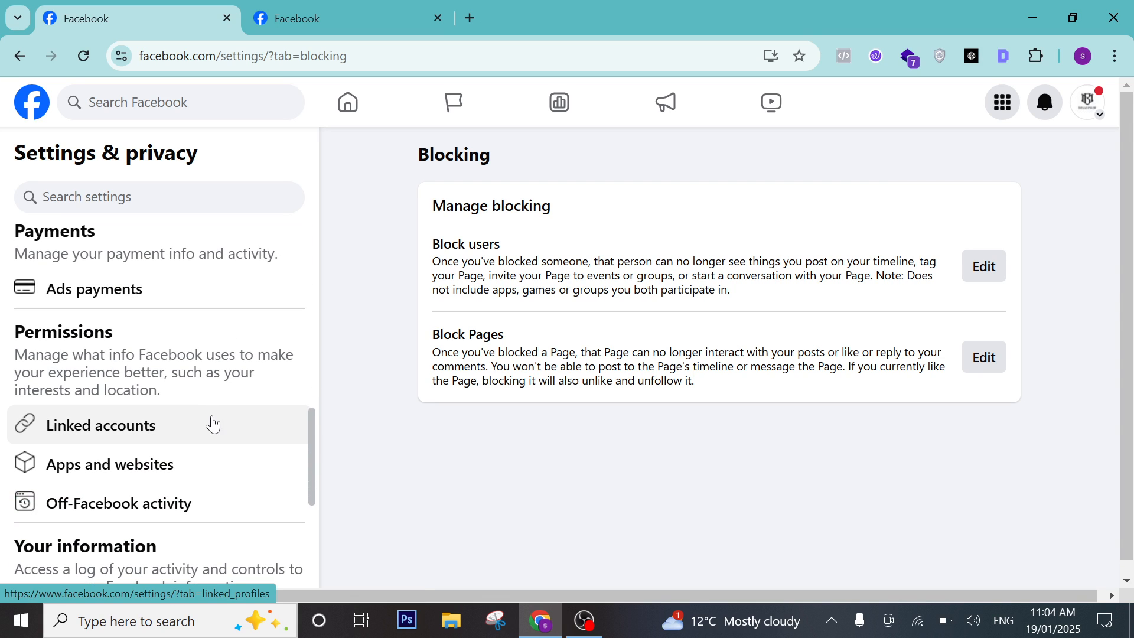
left_click(213, 420)
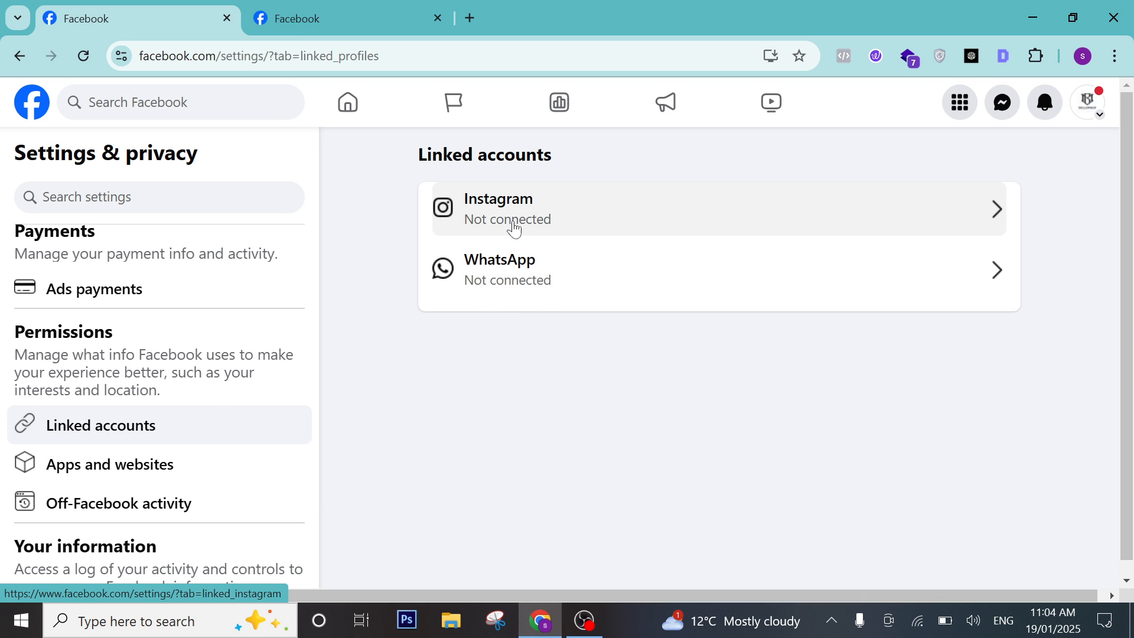
left_click(608, 229)
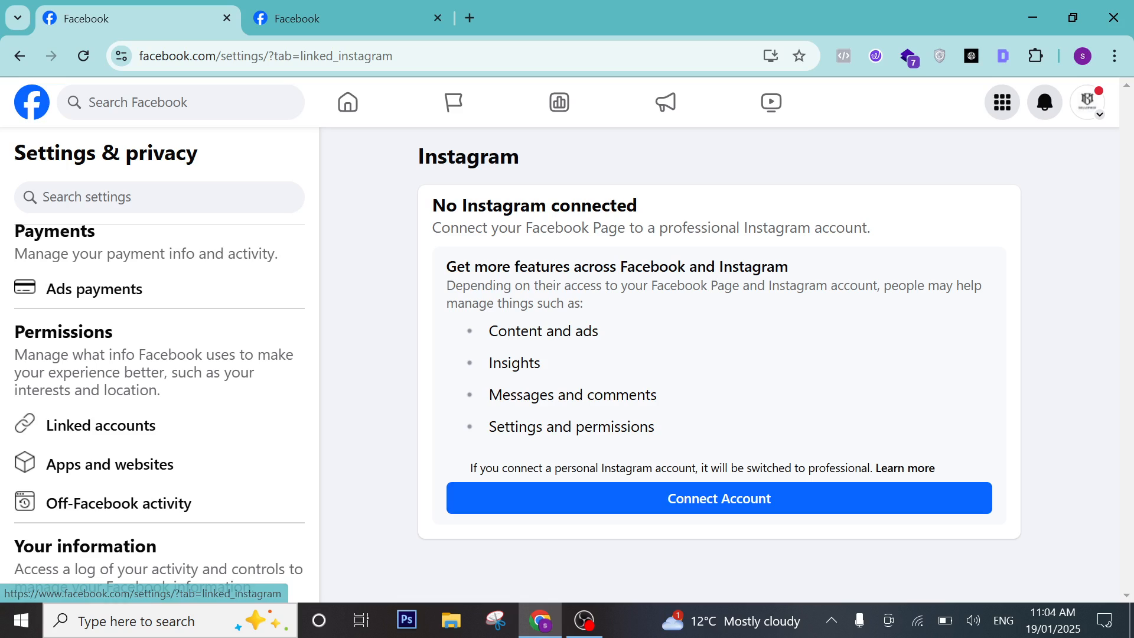
left_click(706, 500)
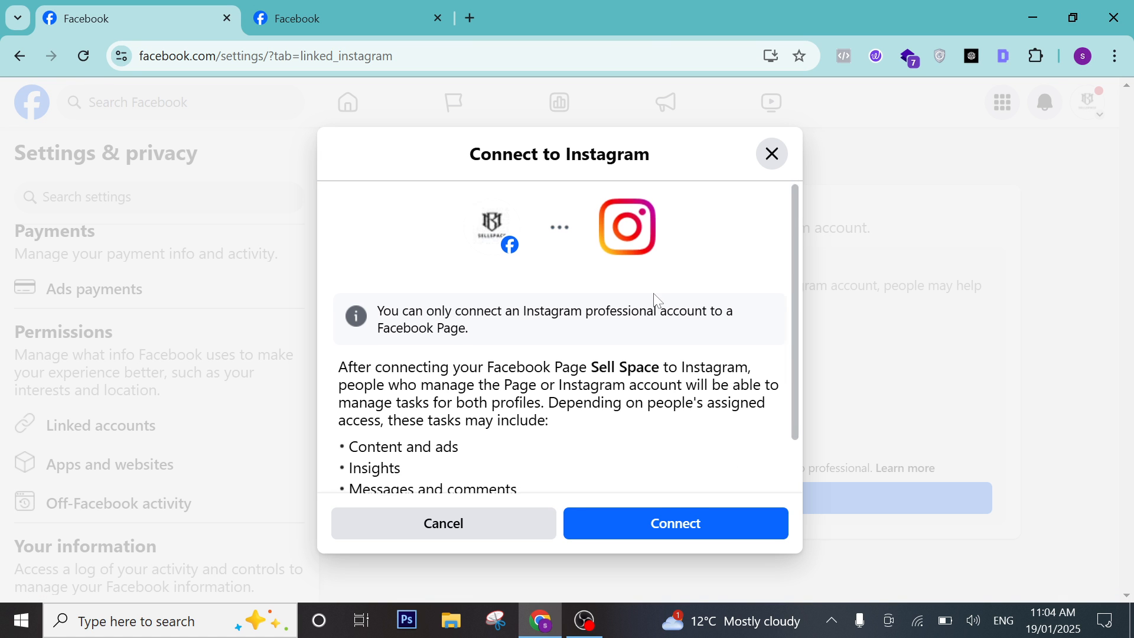
scroll(655, 366, "down", 2)
scroll(514, 266, "up", 2)
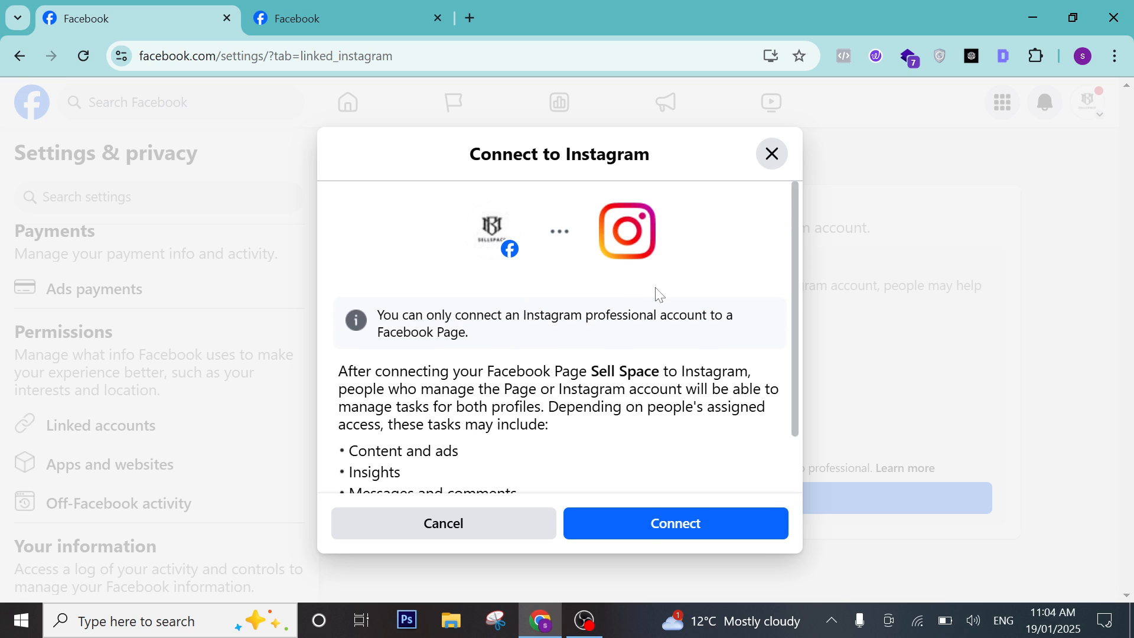
left_click(643, 534)
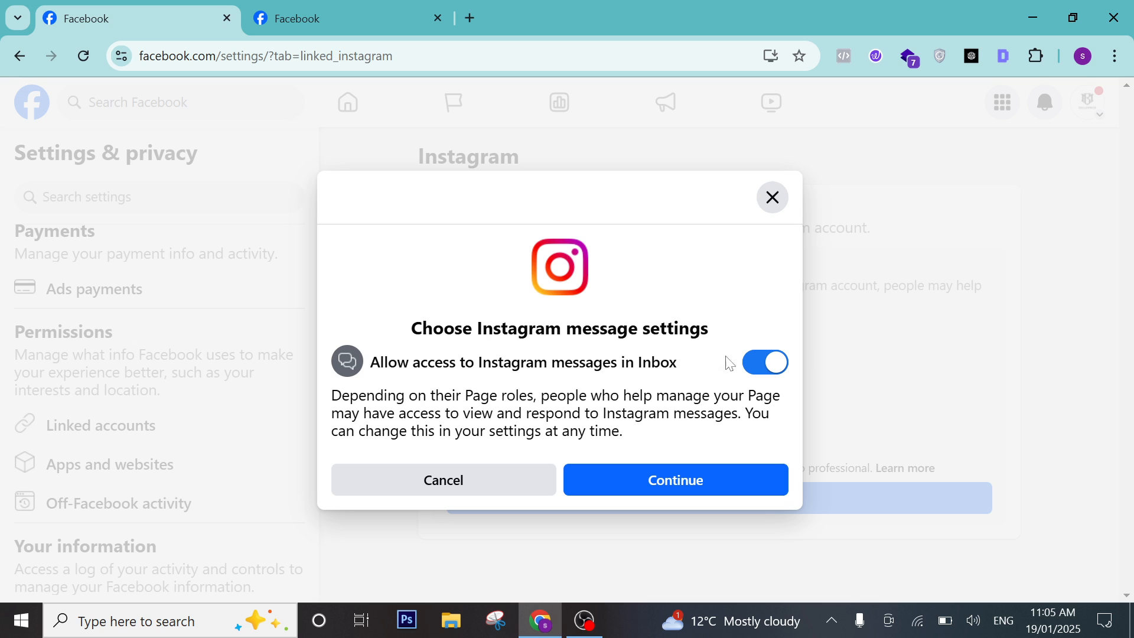
left_click(711, 478)
left_click(773, 197)
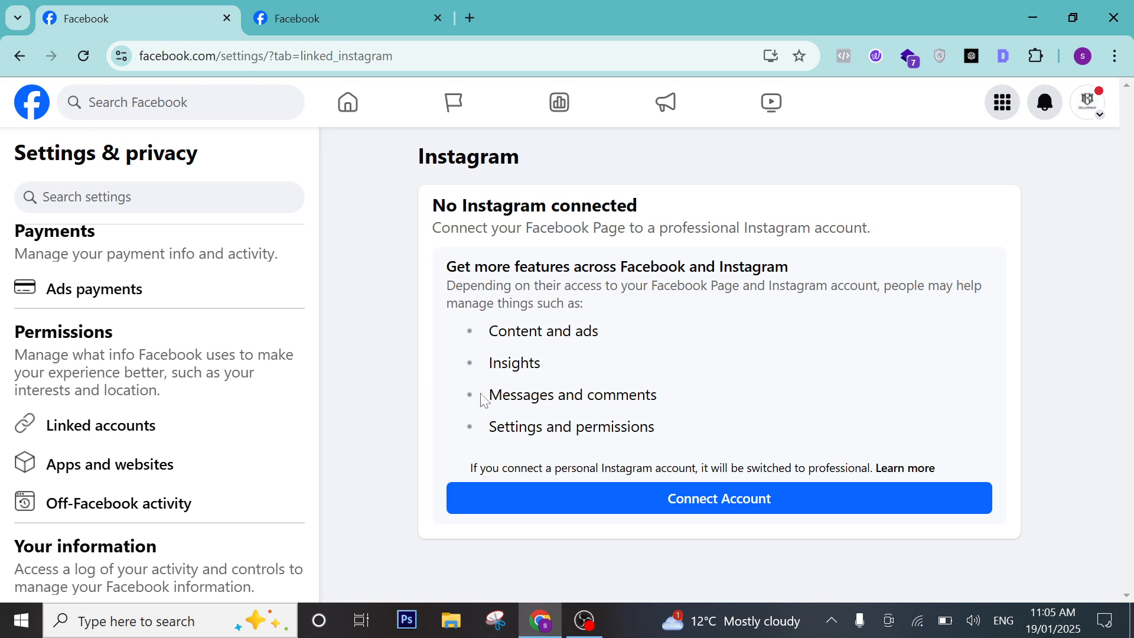
left_click(111, 434)
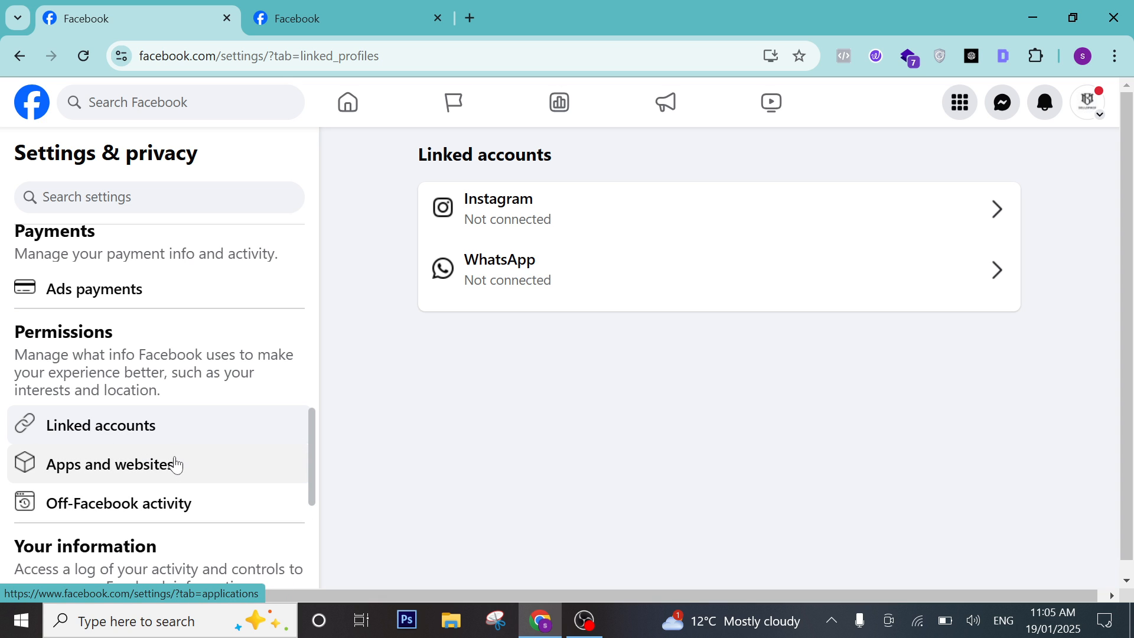
Show the Apps and websites settings, which list no apps to review.
left_click(186, 472)
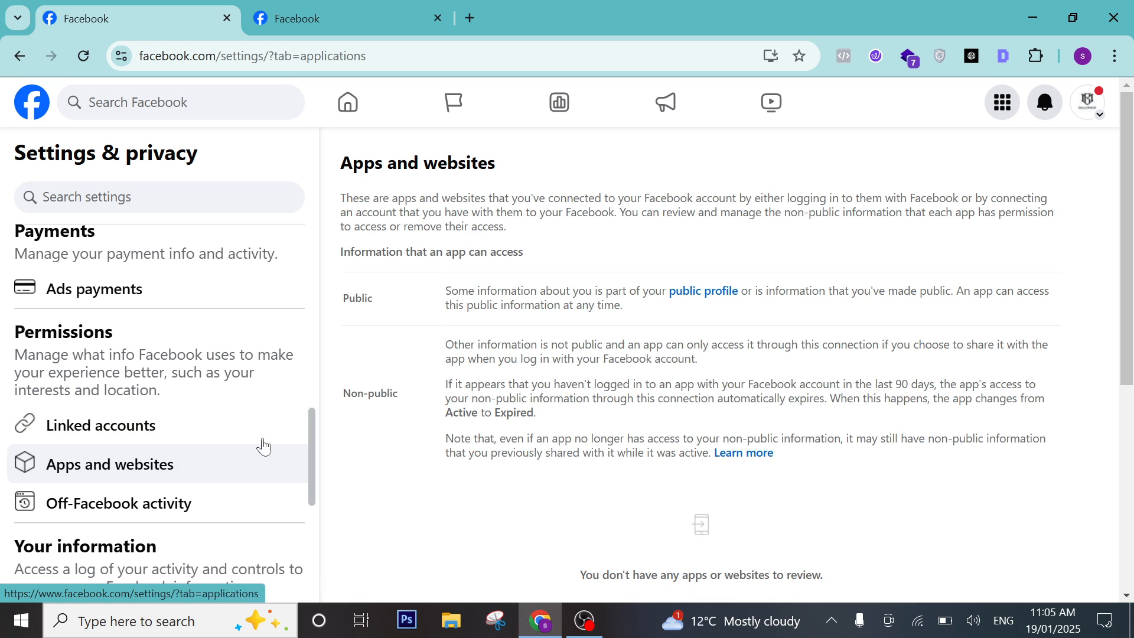
scroll(595, 383, "down", 5)
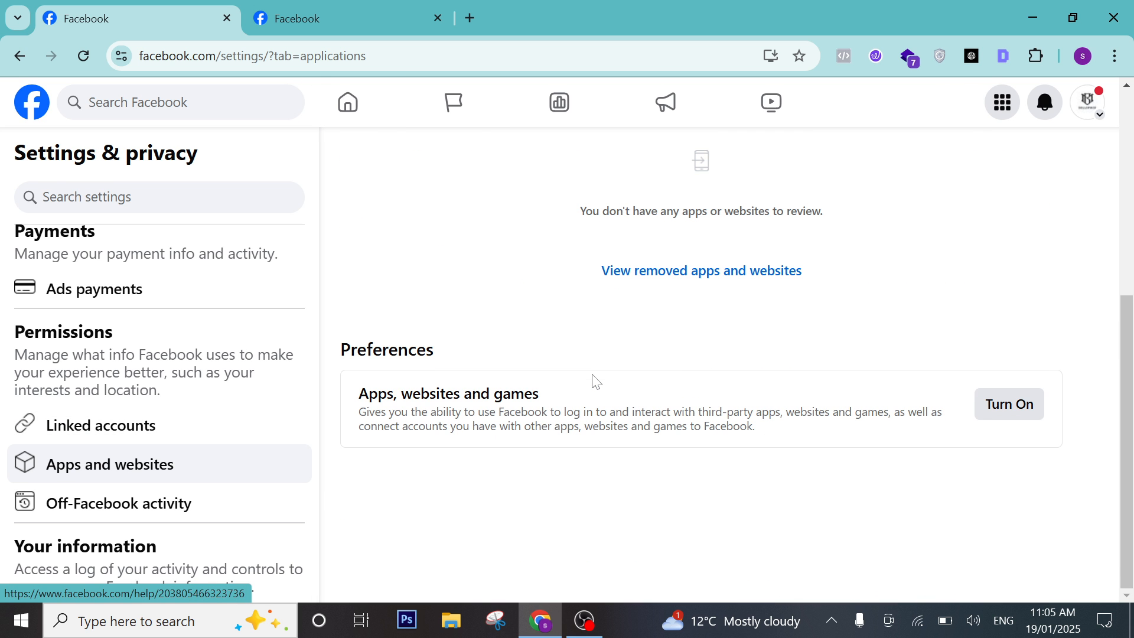
scroll(159, 384, "down", 3)
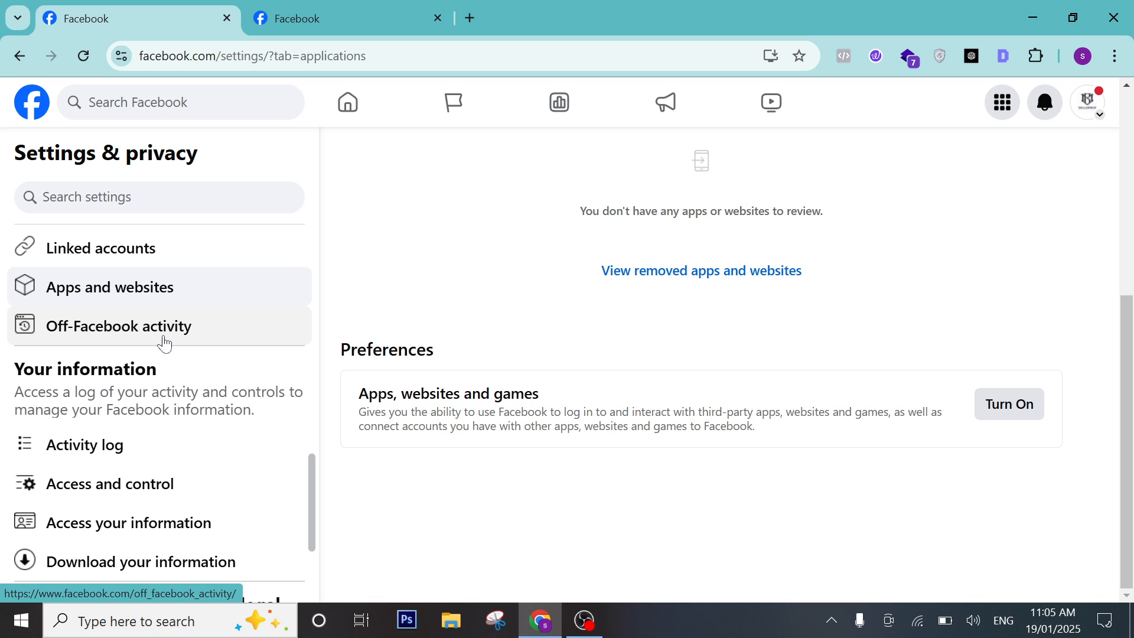
Browse the Page's activity log, then return to the Apps and websites settings.
left_click(107, 456)
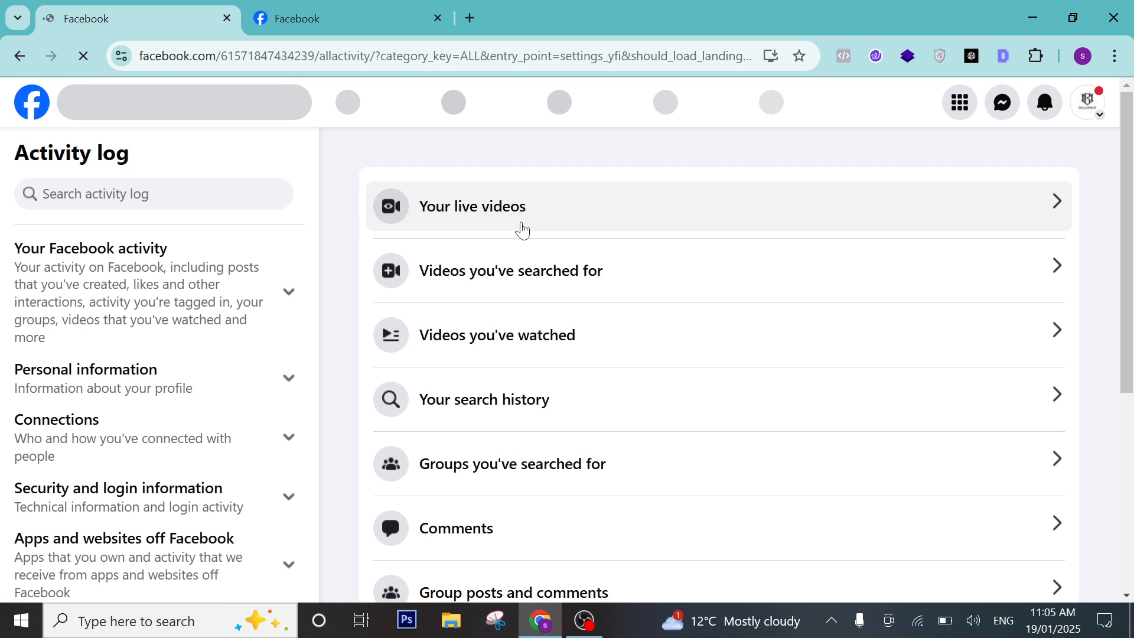
scroll(519, 230, "down", 3)
scroll(553, 267, "down", 3)
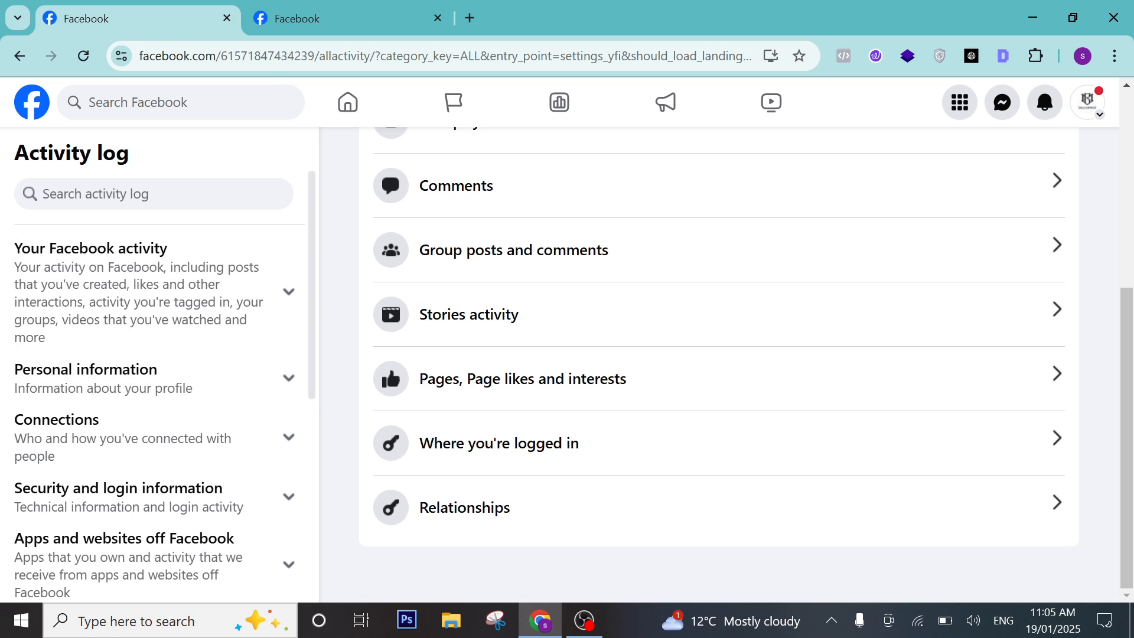
scroll(159, 378, "down", 4)
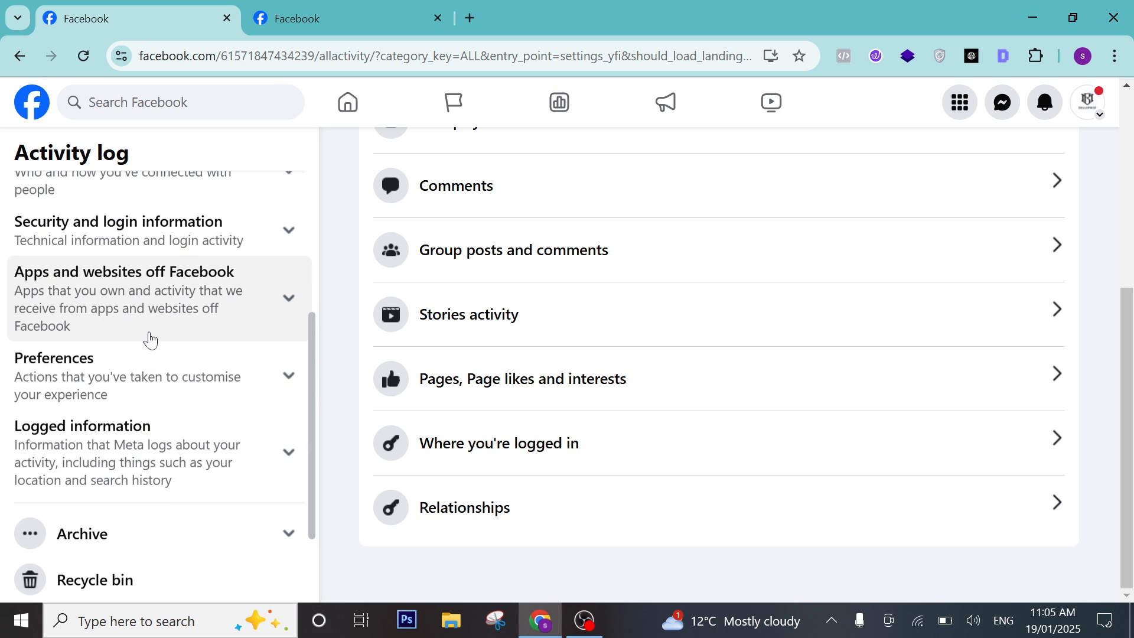
scroll(148, 338, "down", 2)
scroll(151, 337, "up", 6)
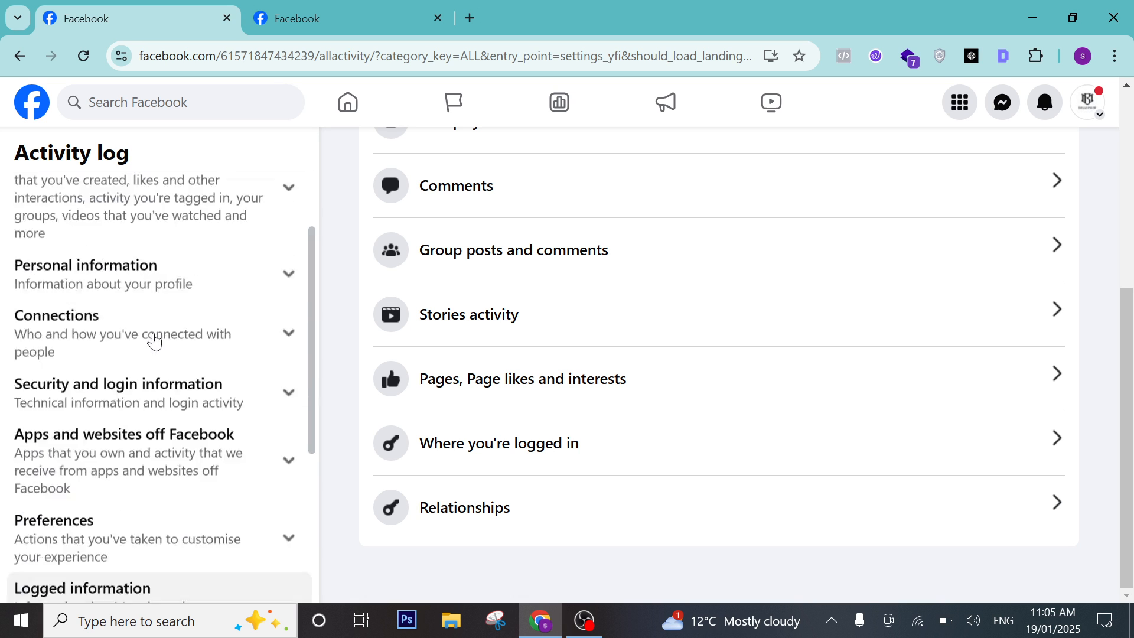
left_click(20, 57)
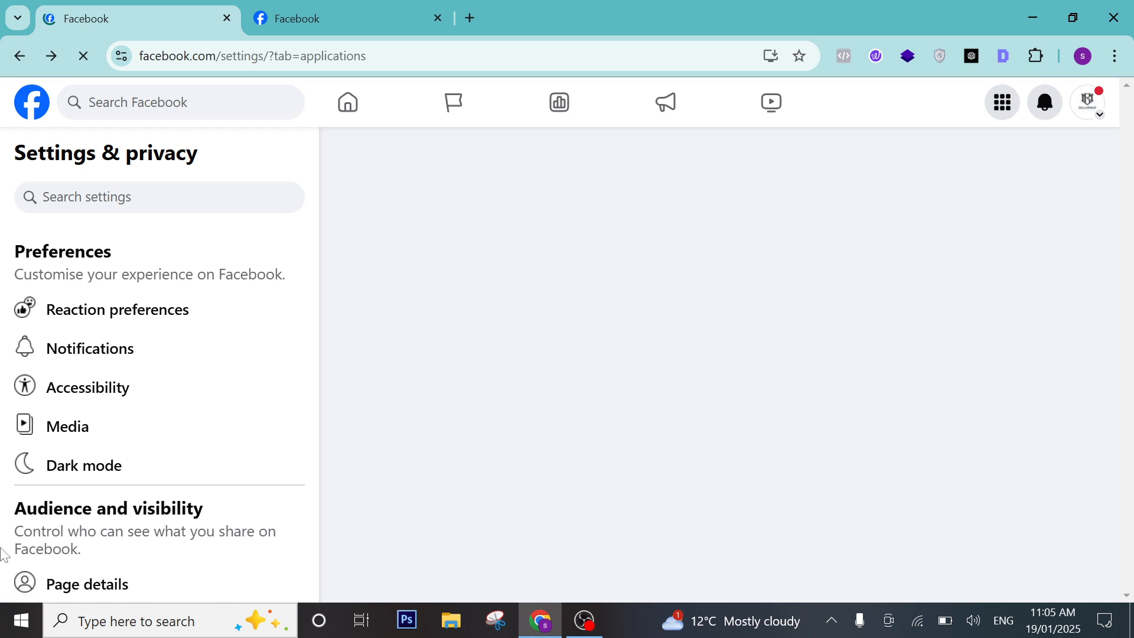
scroll(138, 466, "down", 5)
scroll(139, 466, "down", 8)
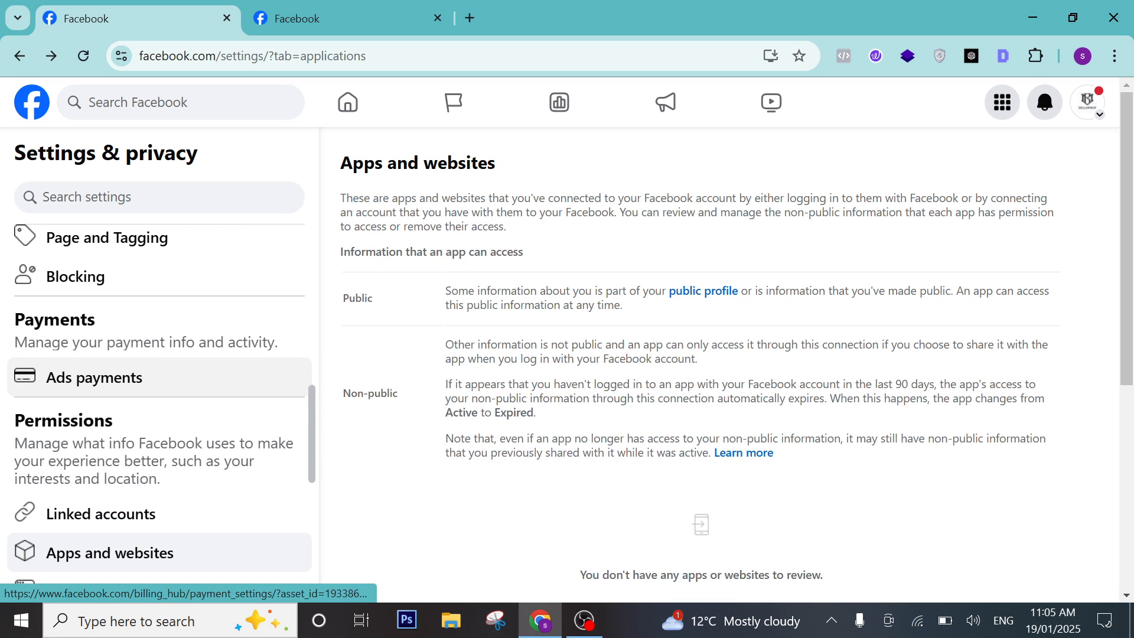
scroll(200, 452, "down", 2)
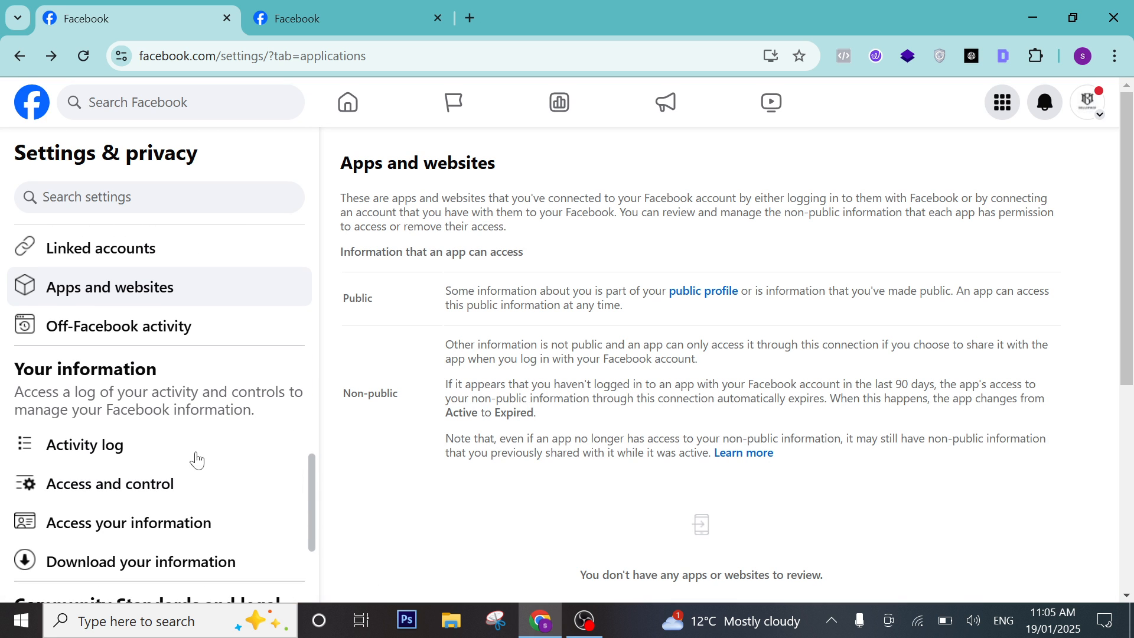
left_click(151, 490)
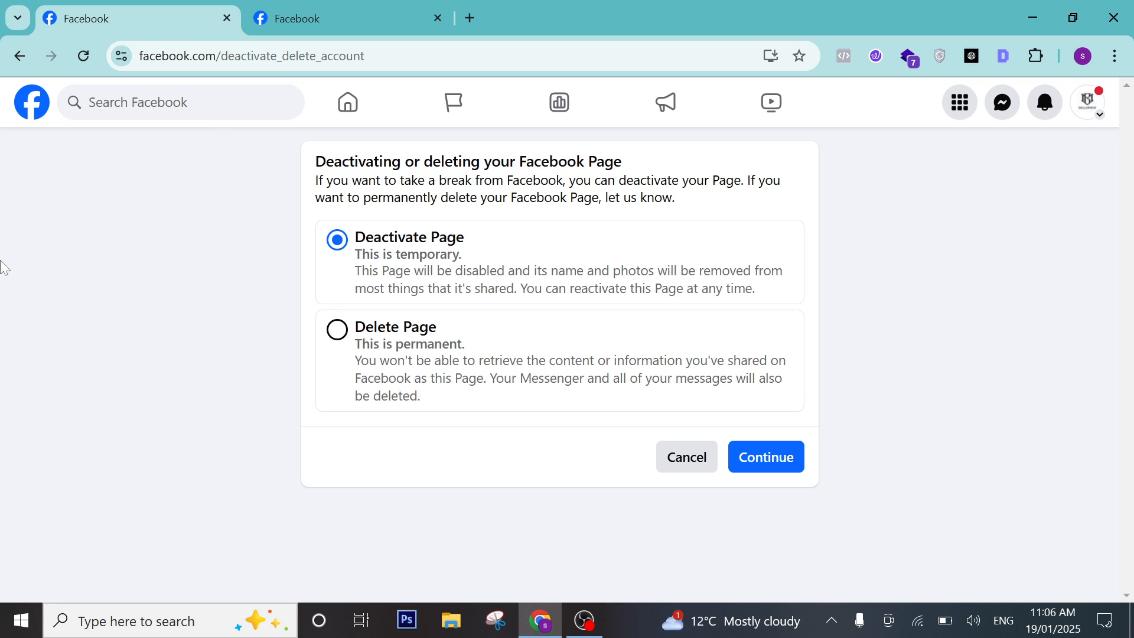
left_click(19, 55)
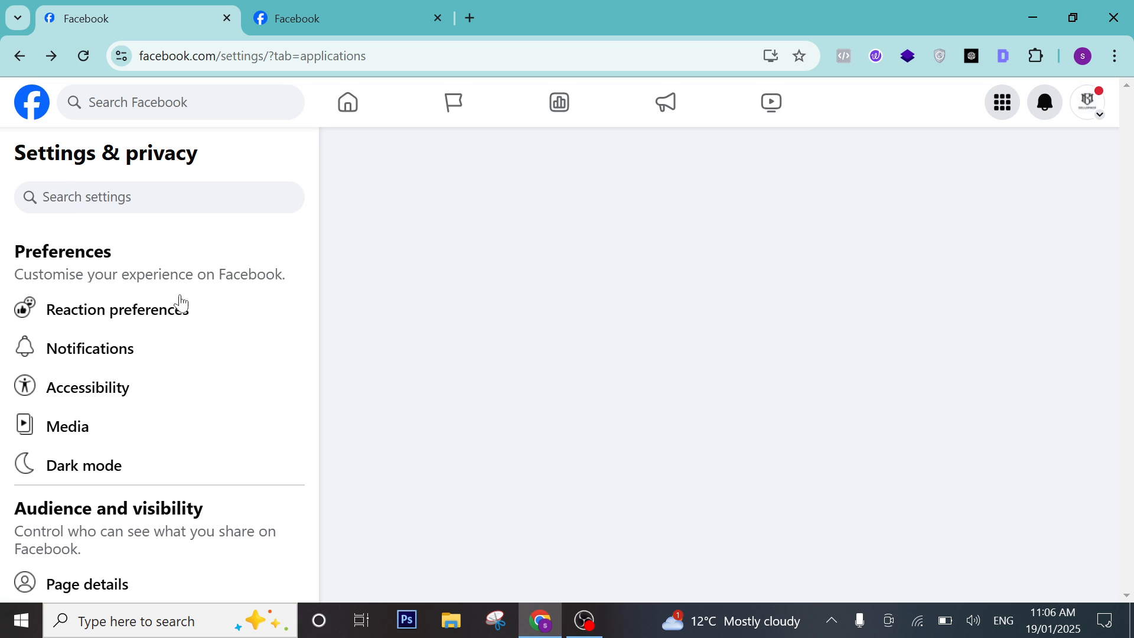
scroll(181, 304, "down", 15)
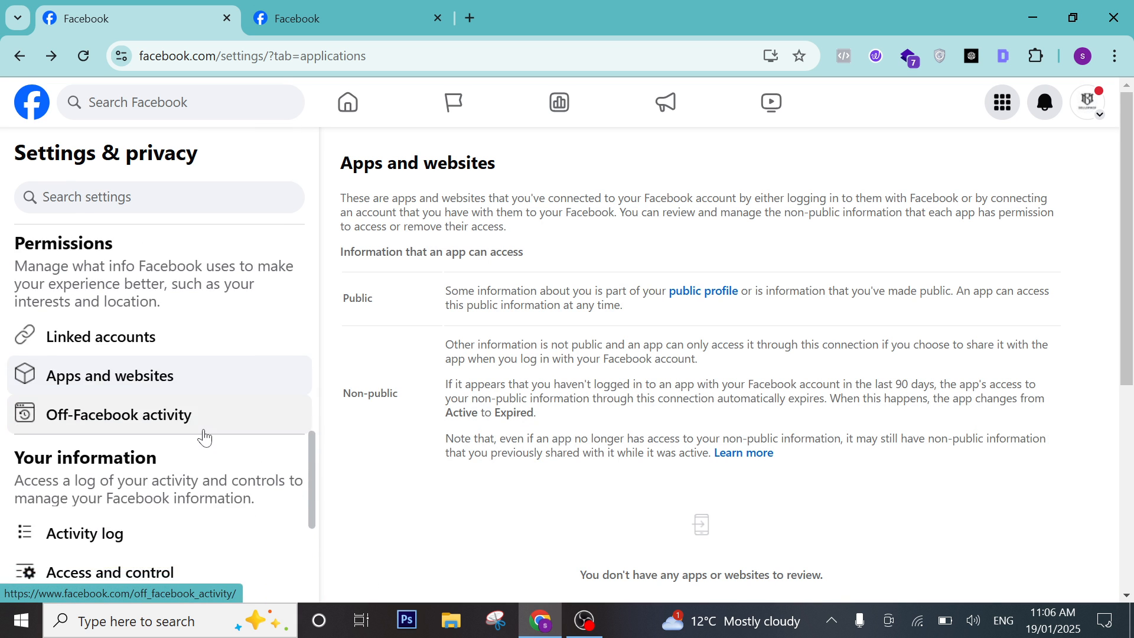
scroll(205, 438, "down", 5)
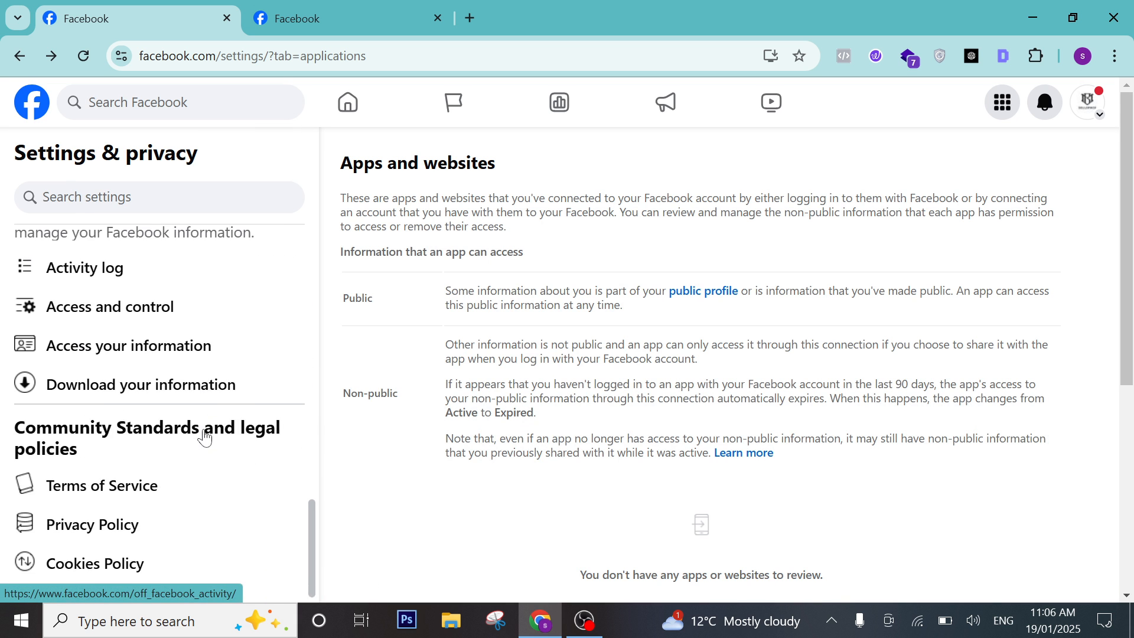
left_click(180, 354)
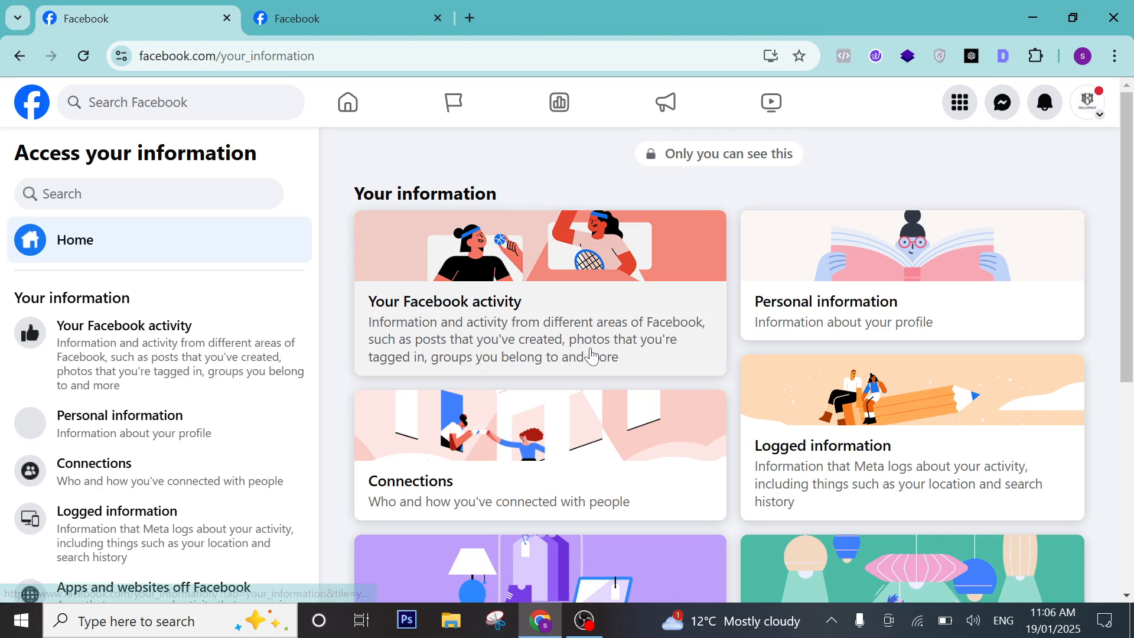
scroll(494, 299, "down", 5)
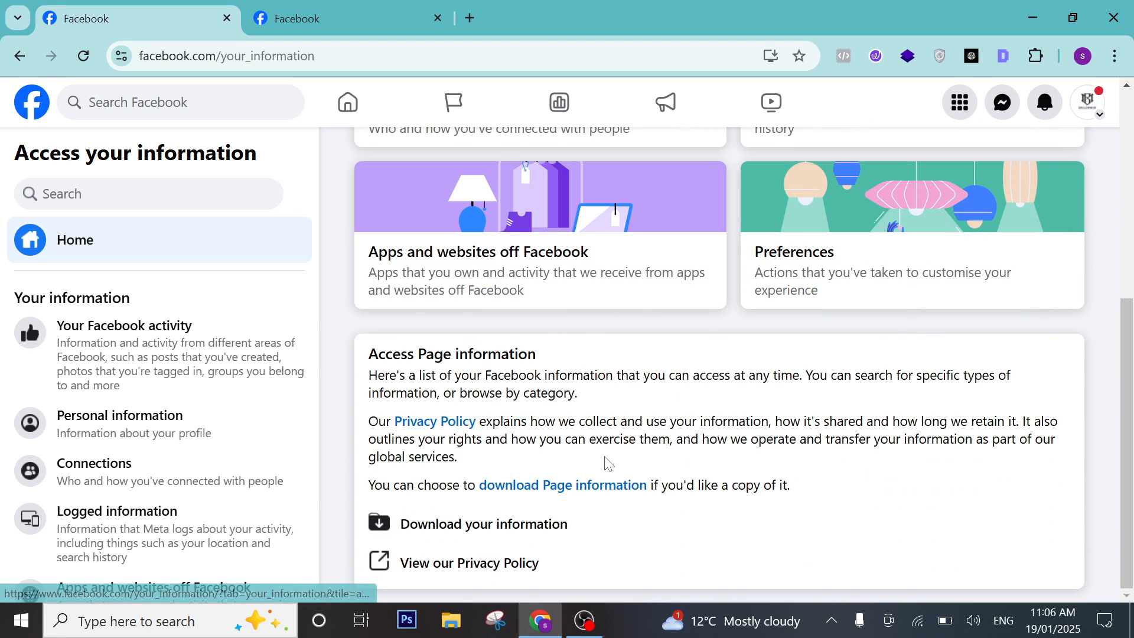
scroll(703, 321, "up", 5)
scroll(684, 461, "down", 5)
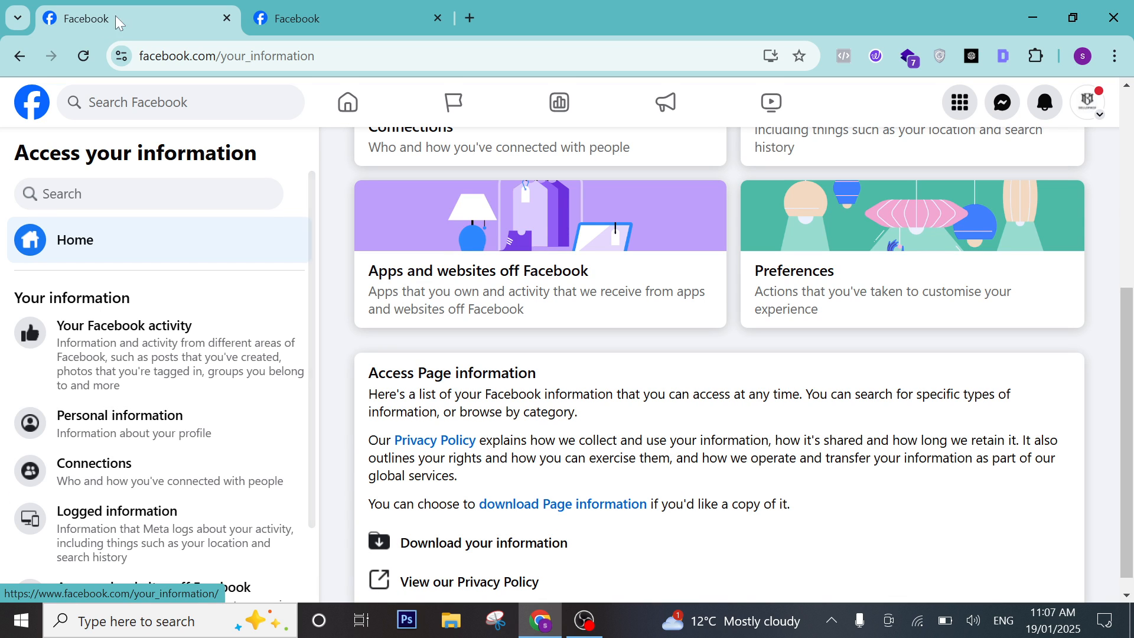
left_click(20, 57)
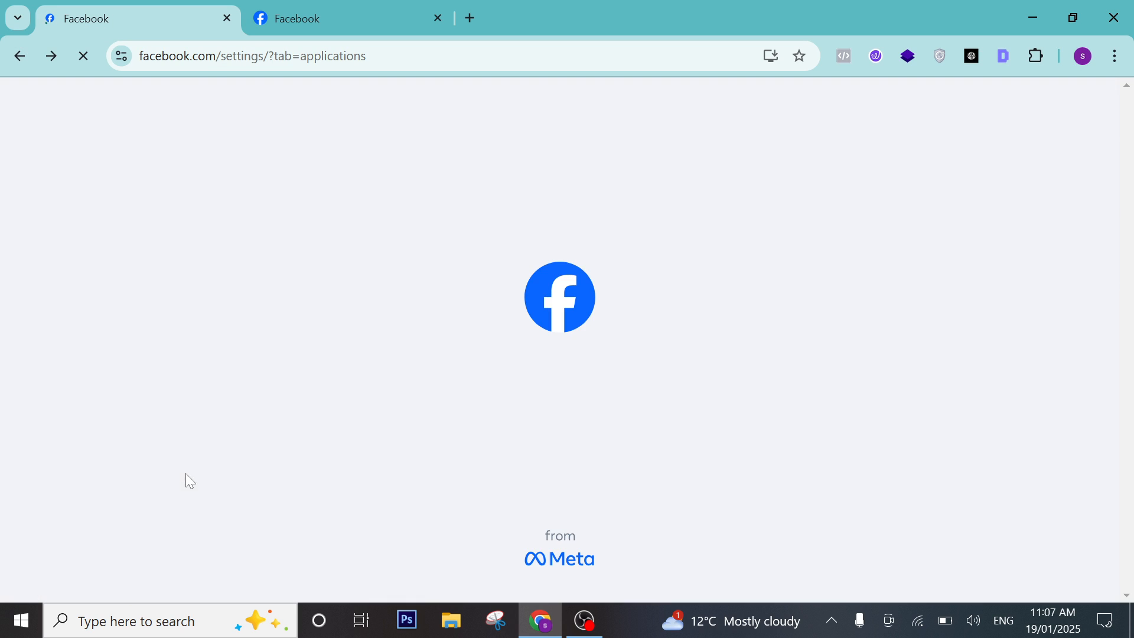
scroll(201, 470, "down", 10)
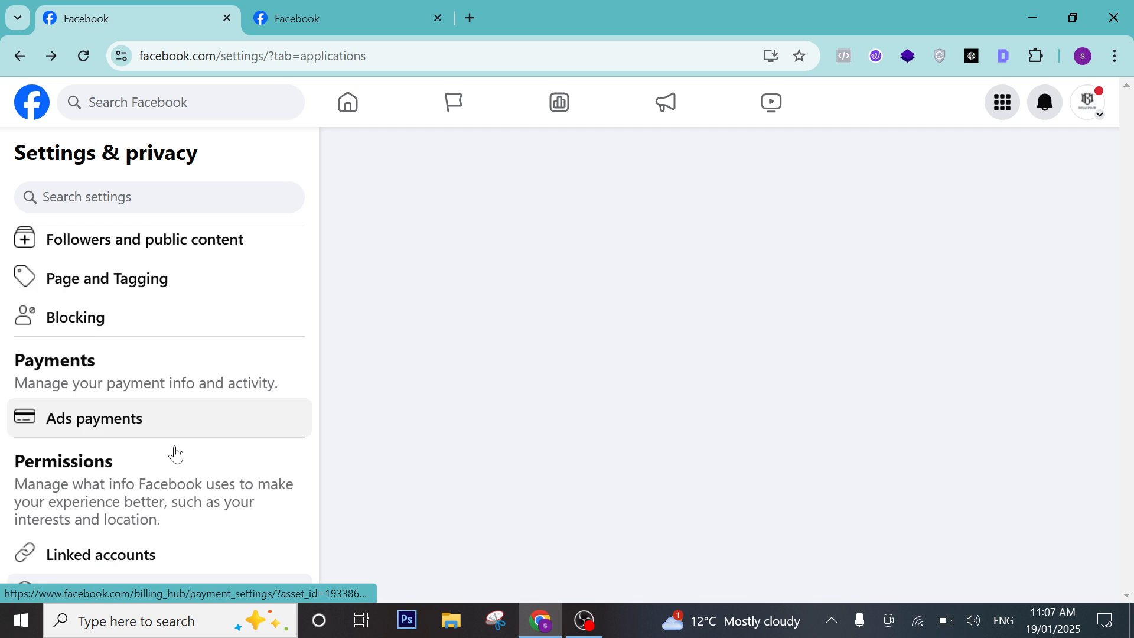
scroll(171, 451, "down", 3)
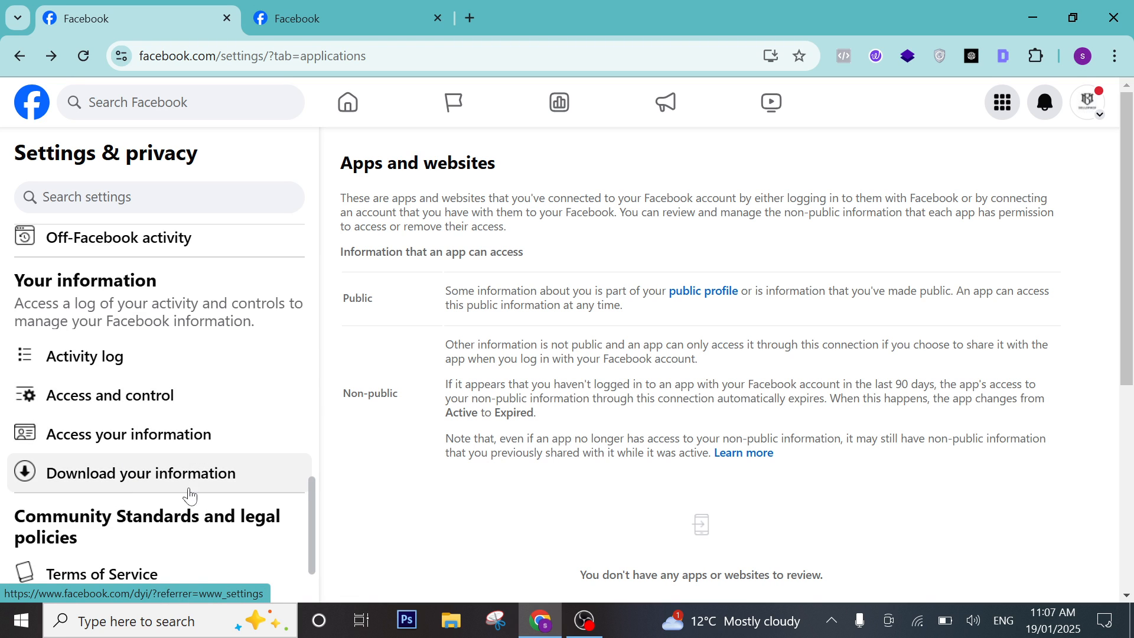
scroll(195, 487, "down", 1)
scroll(119, 473, "down", 1)
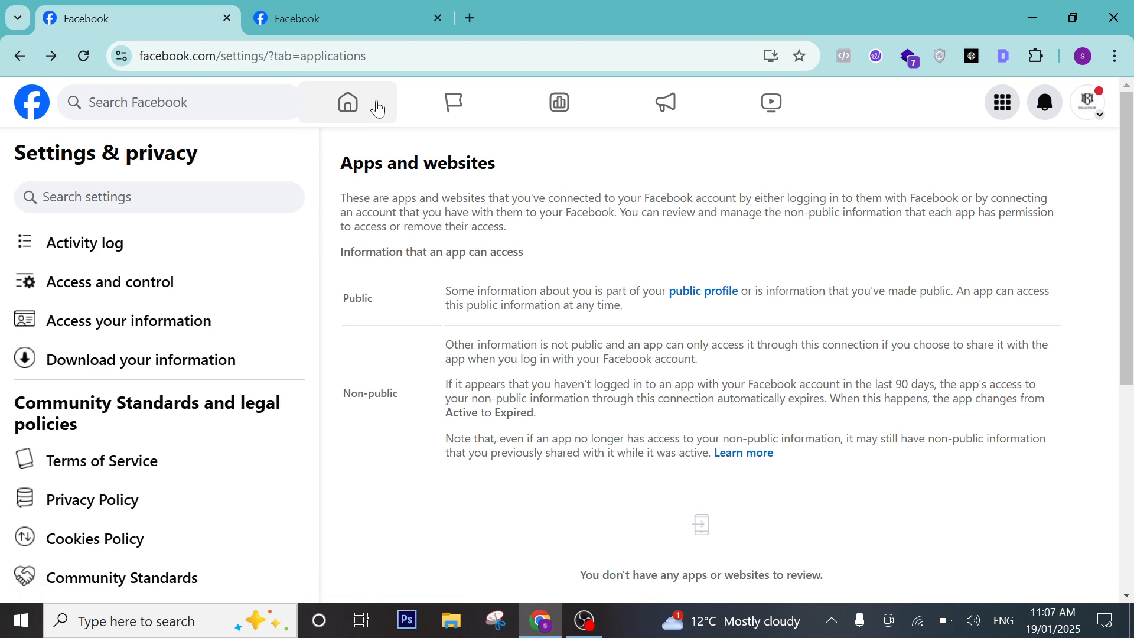
Leave Settings & privacy for the Sell Space Page's home feed.
left_click(352, 102)
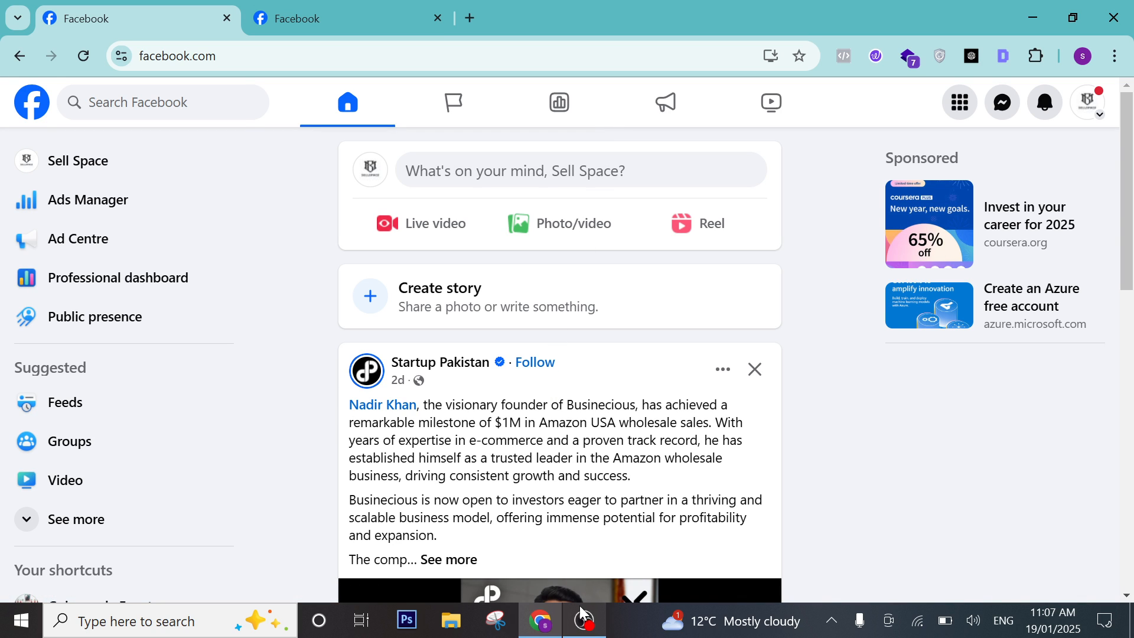
mouse_move(592, 618)
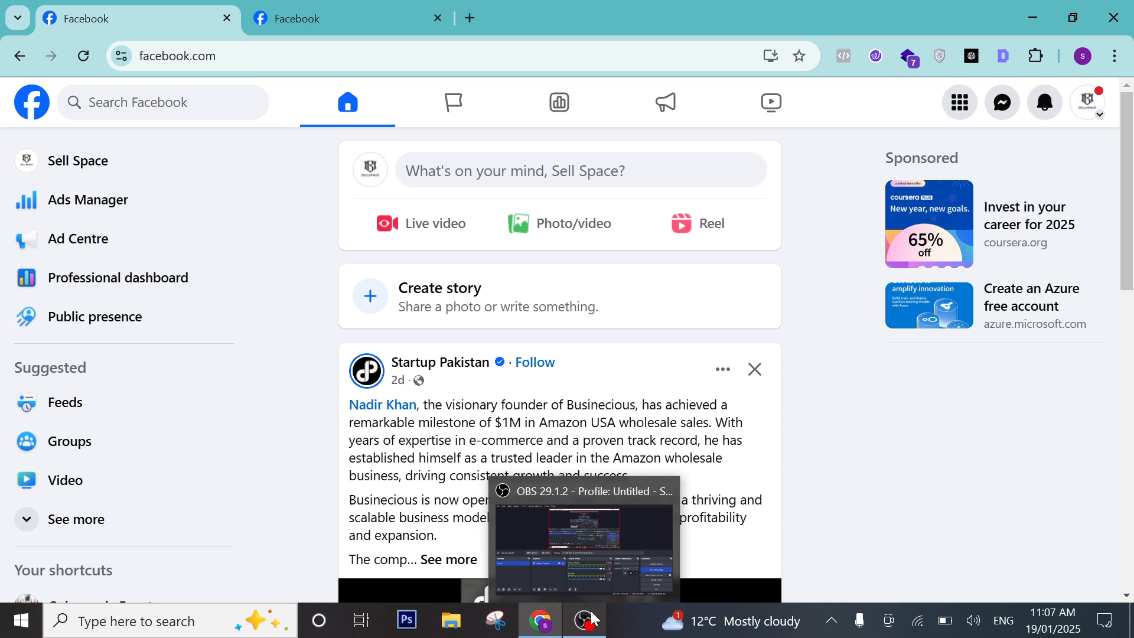